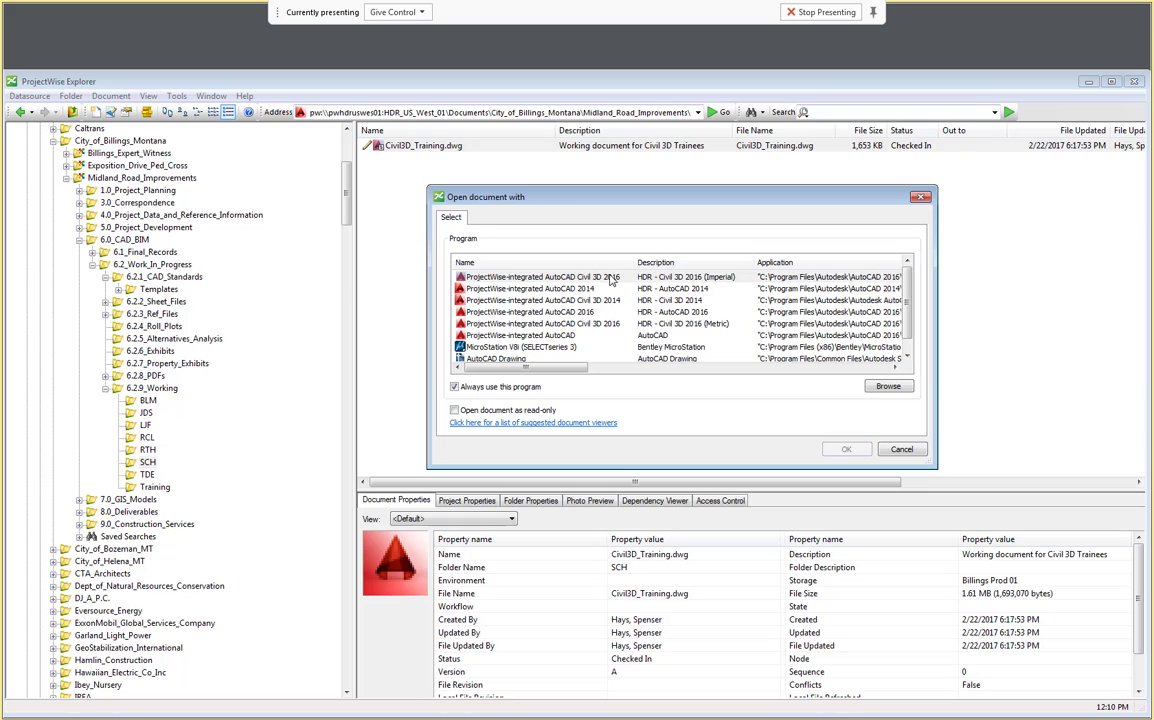
# Step: Open Civil3D_Training.dwg with ProjectWise-integrated AutoCAD Civil 3D 2016 (Imperial)
pyautogui.click(550, 278)
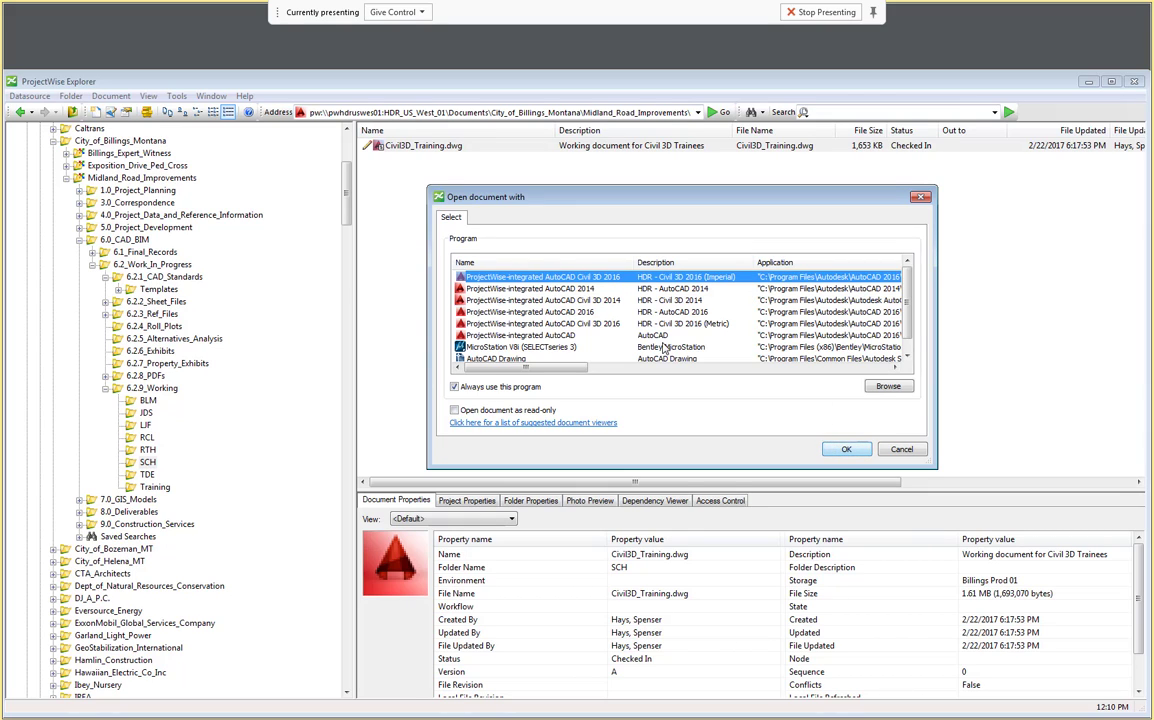
pyautogui.moveTo(542, 190)
pyautogui.mouseDown()
pyautogui.moveTo(587, 201)
pyautogui.moveTo(548, 192)
pyautogui.mouseUp()
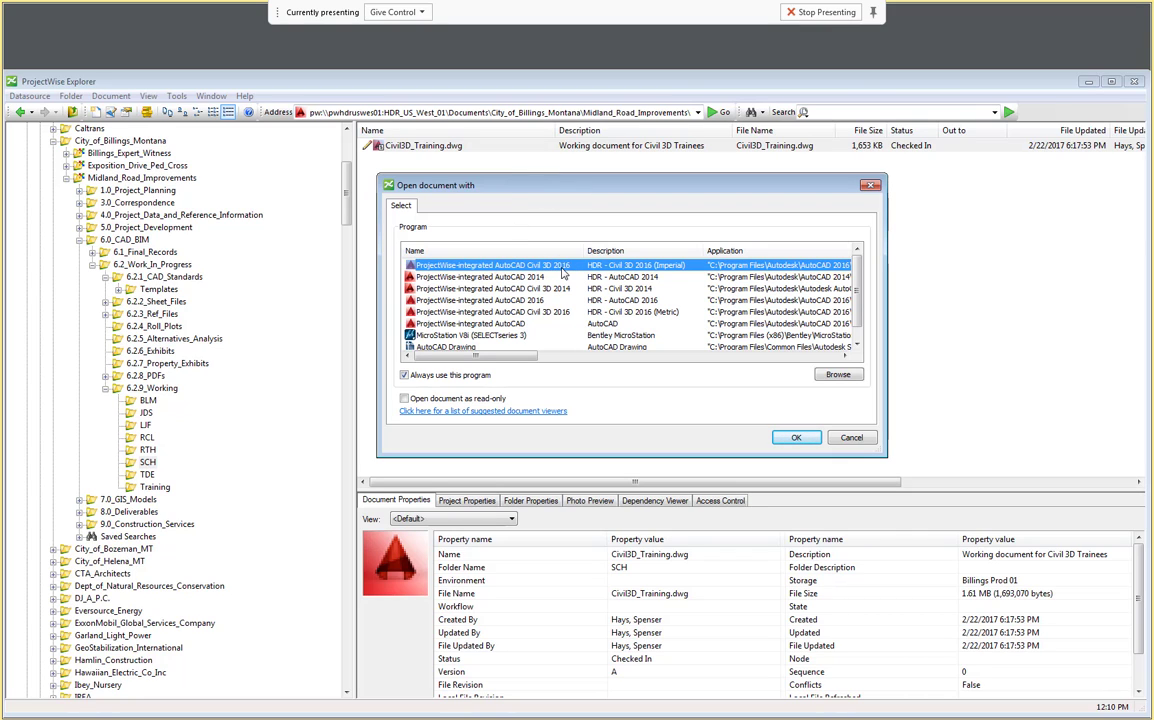
pyautogui.click(797, 439)
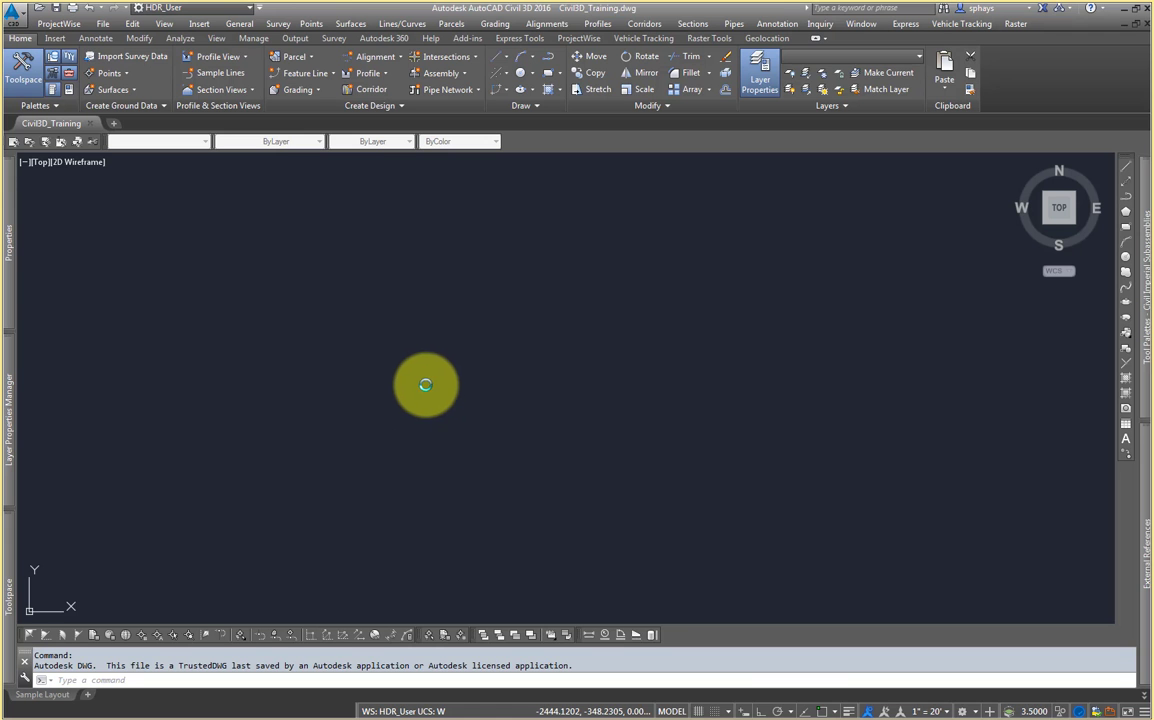
pyautogui.click(551, 432)
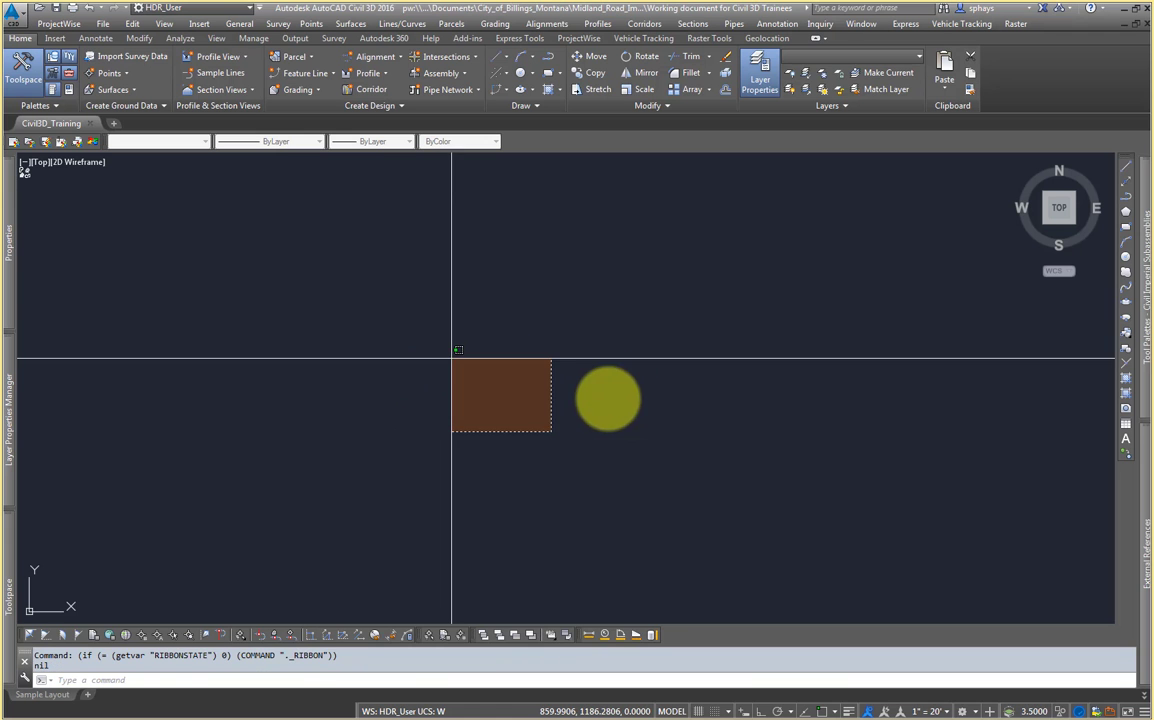
# Step: Open a file explorer window and browse the G: ecgcadstandards drive into the Transportation_Cadd folder
pyautogui.click(607, 421)
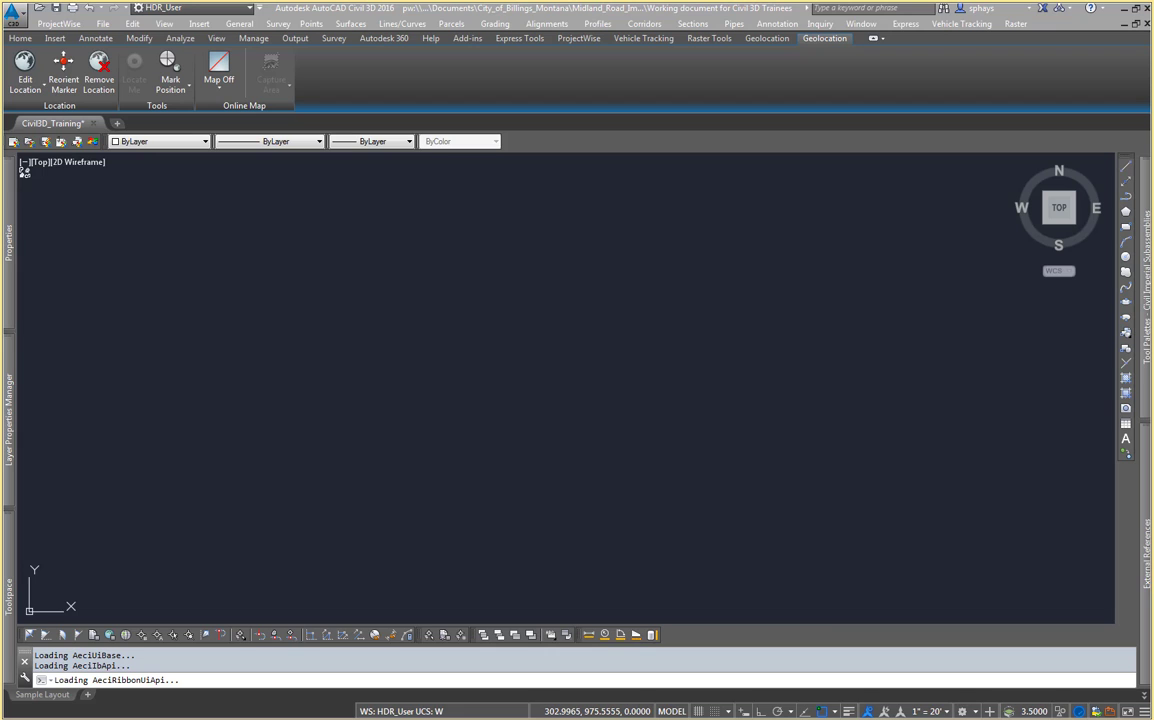
pyautogui.moveTo(0, 250); pyautogui.dragTo(613, 206)
pyautogui.click(556, 207)
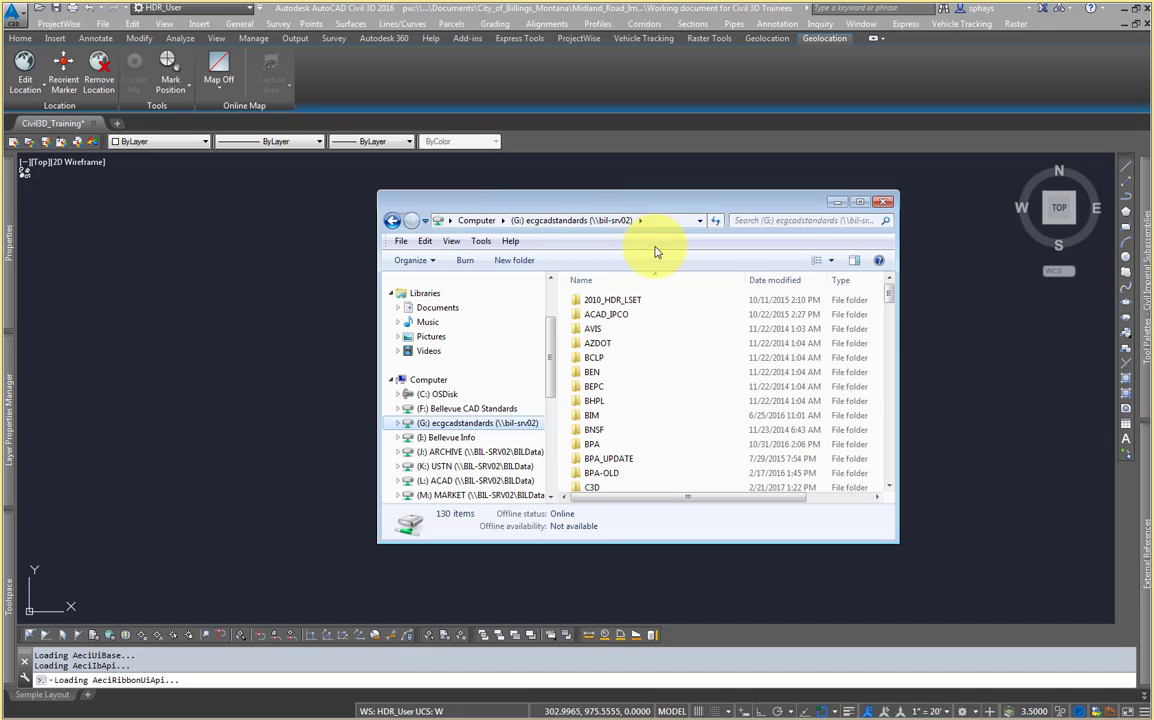
pyautogui.click(627, 391)
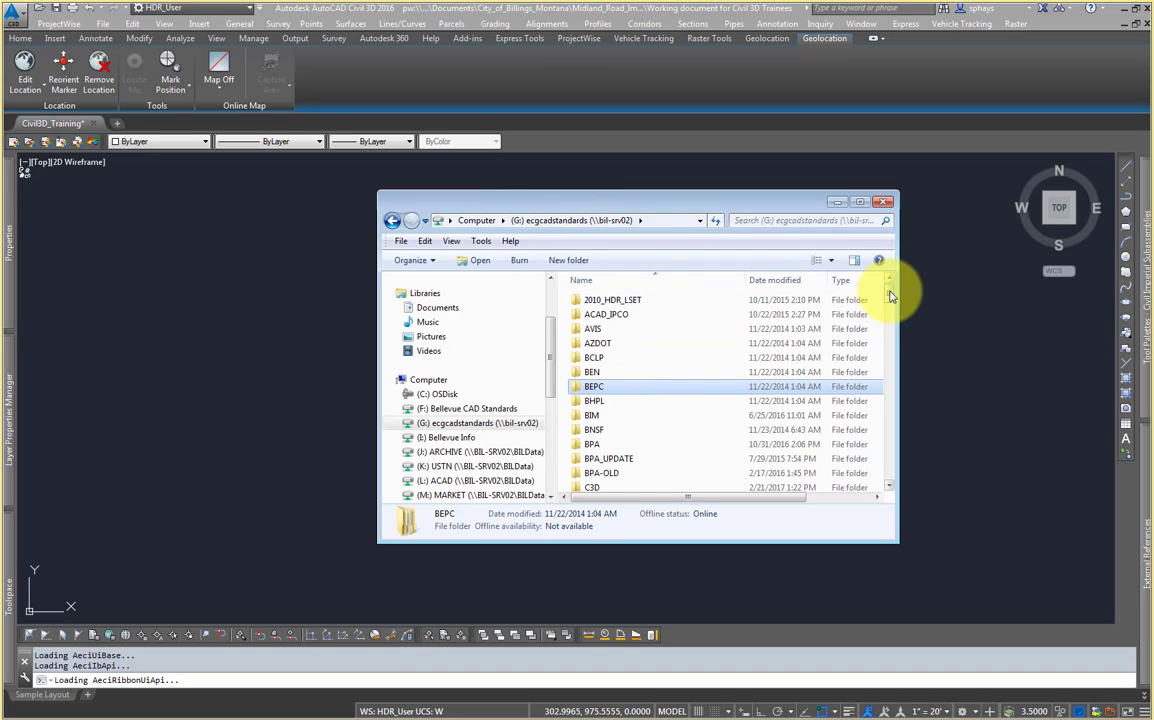
pyautogui.moveTo(889, 294); pyautogui.dragTo(883, 412)
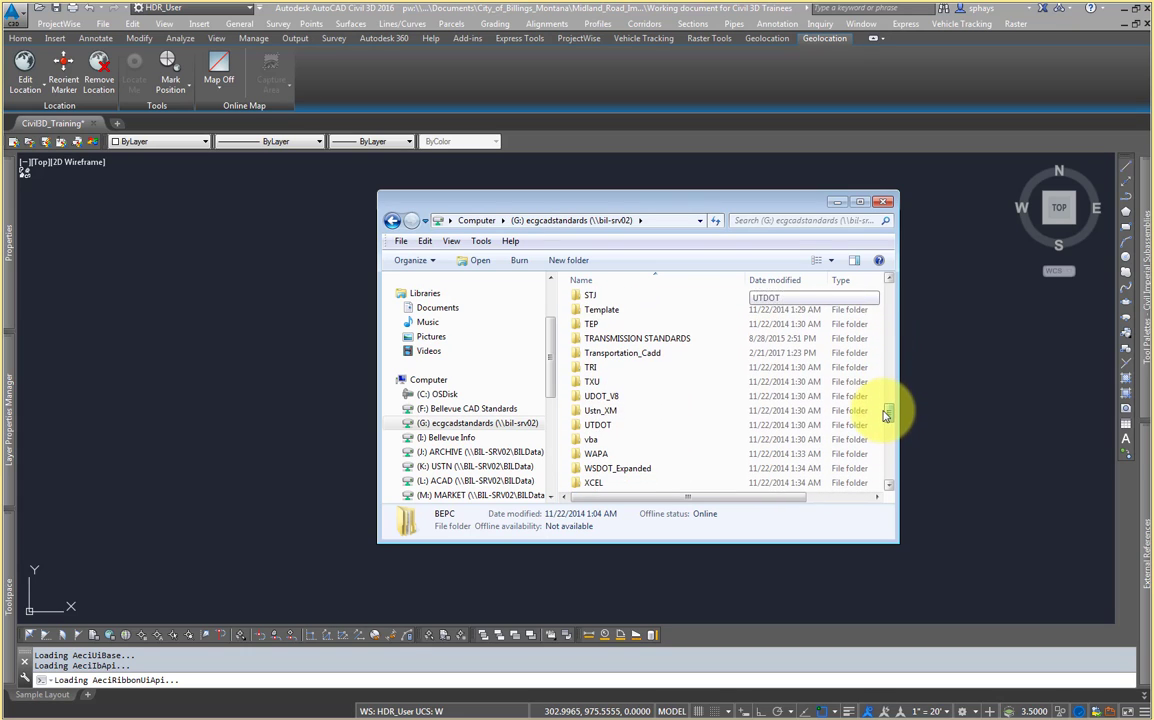
pyautogui.doubleClick(670, 360)
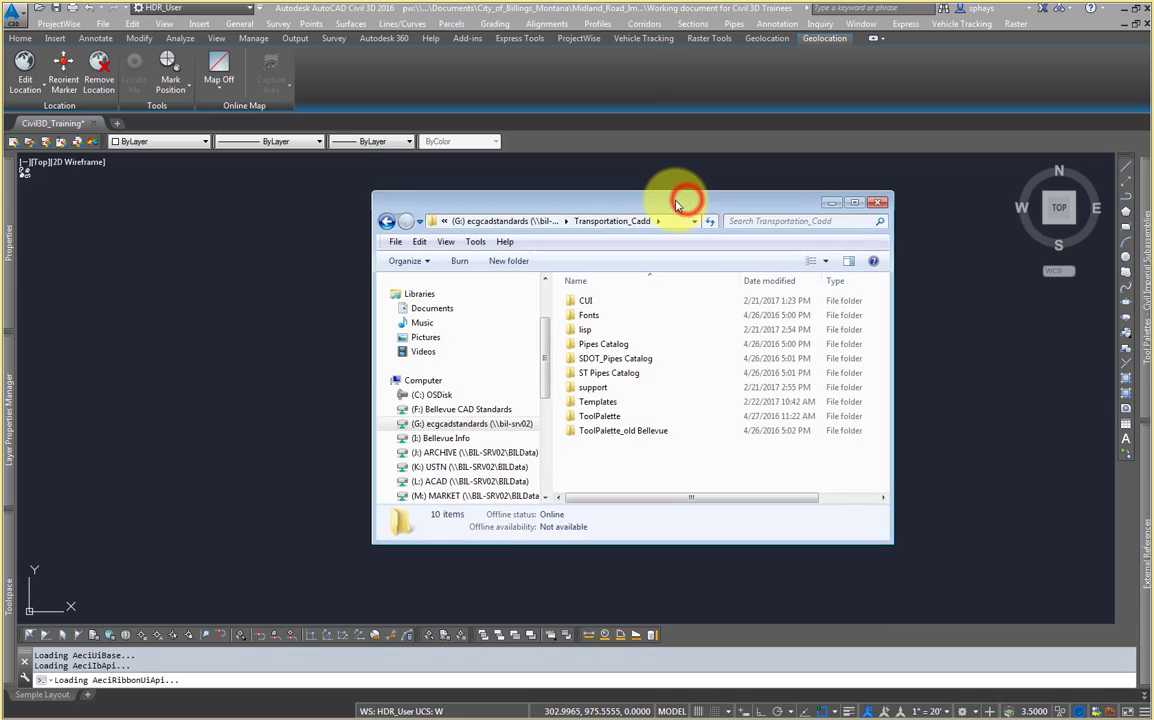
pyautogui.moveTo(683, 198); pyautogui.dragTo(636, 201)
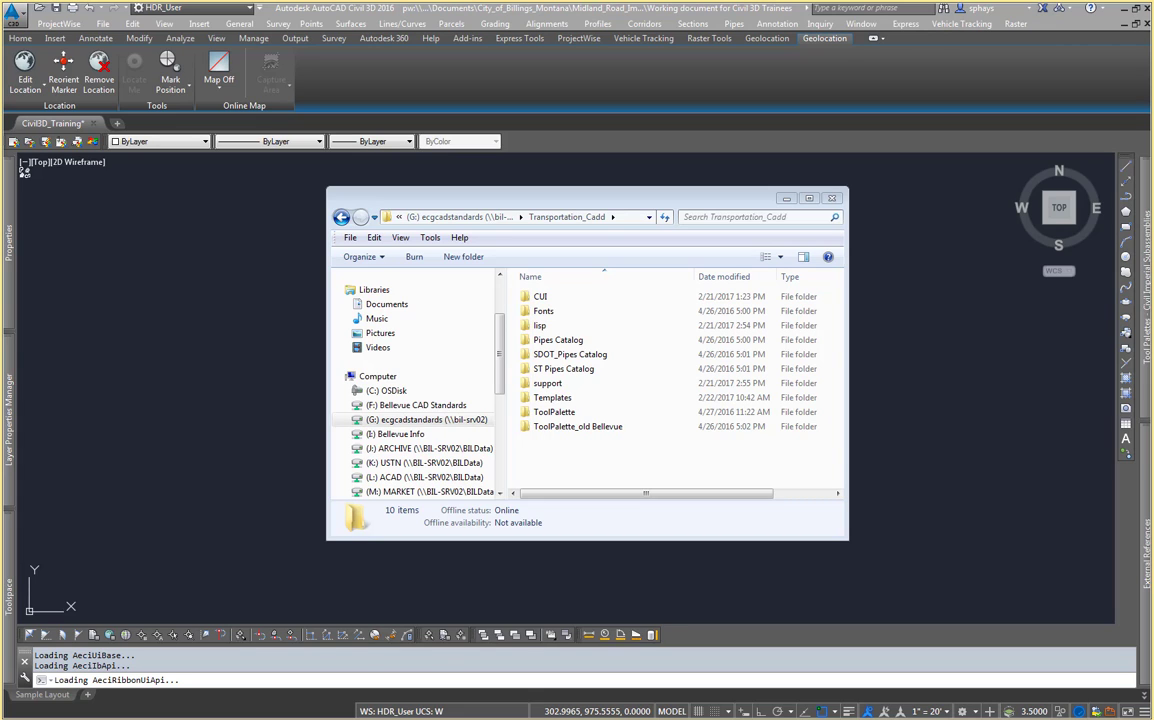
pyautogui.moveTo(631, 187); pyautogui.dragTo(641, 192)
# Step: Try to create a new folder named C3D on the C: OSDisk drive
pyautogui.click(407, 400)
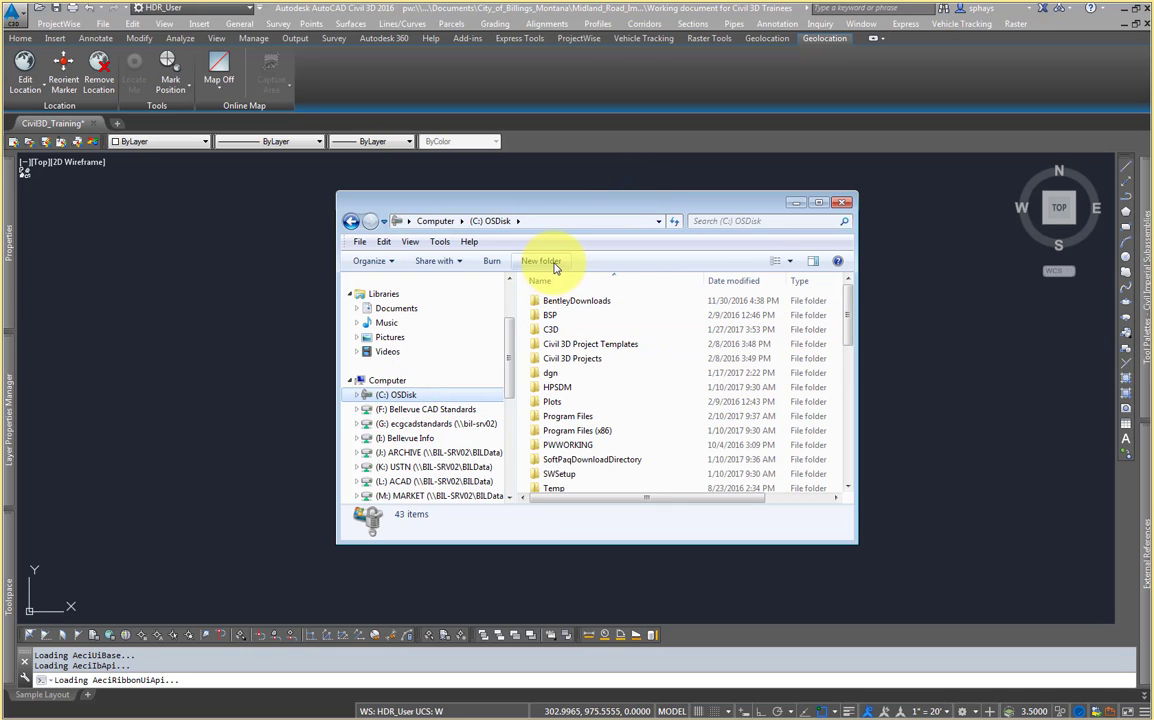
pyautogui.click(549, 261)
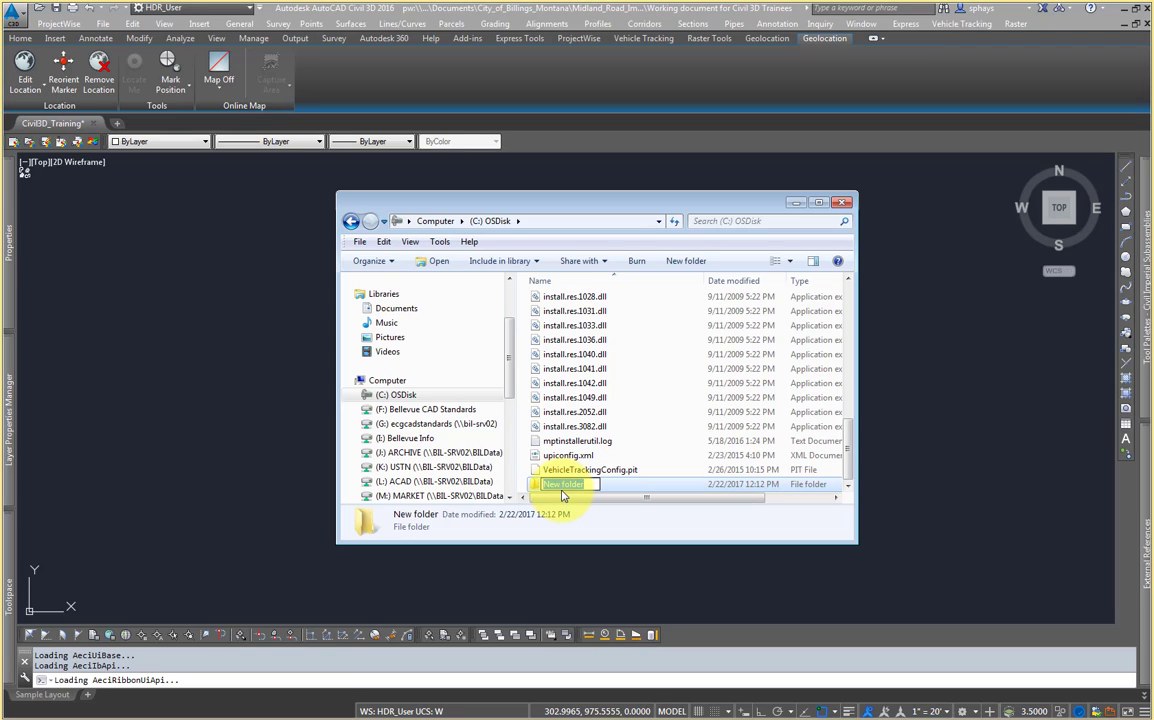
pyautogui.write('C3D')
pyautogui.press('Escape')
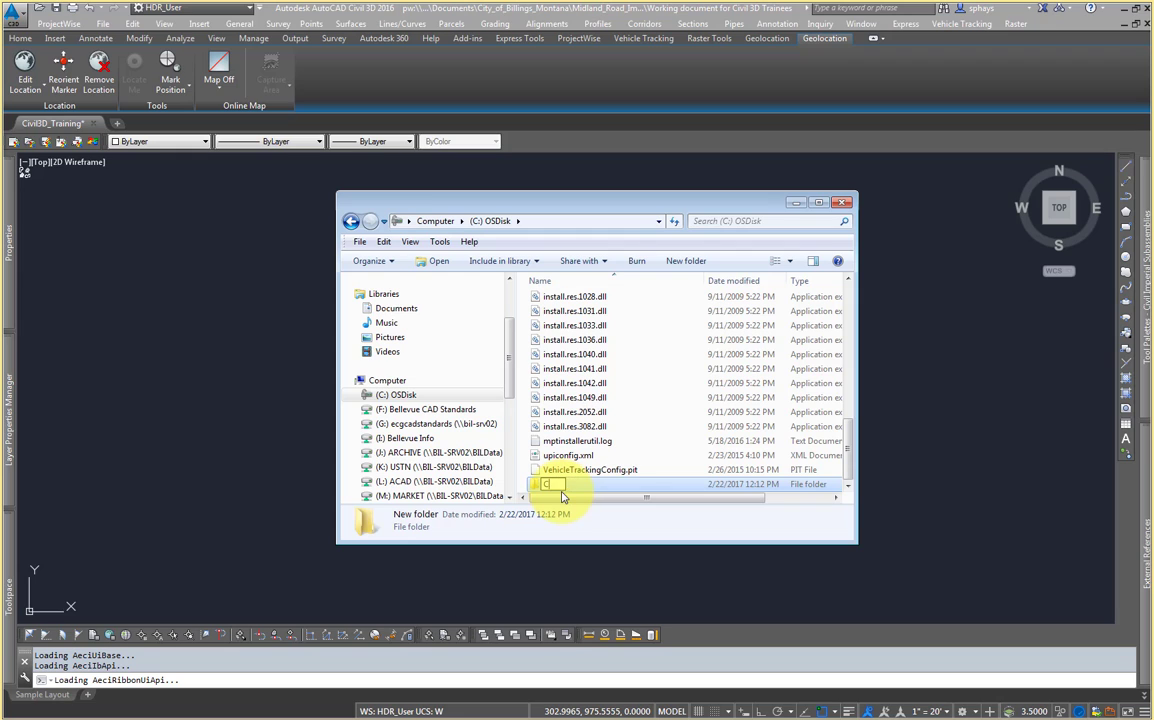
pyautogui.press('Delete')
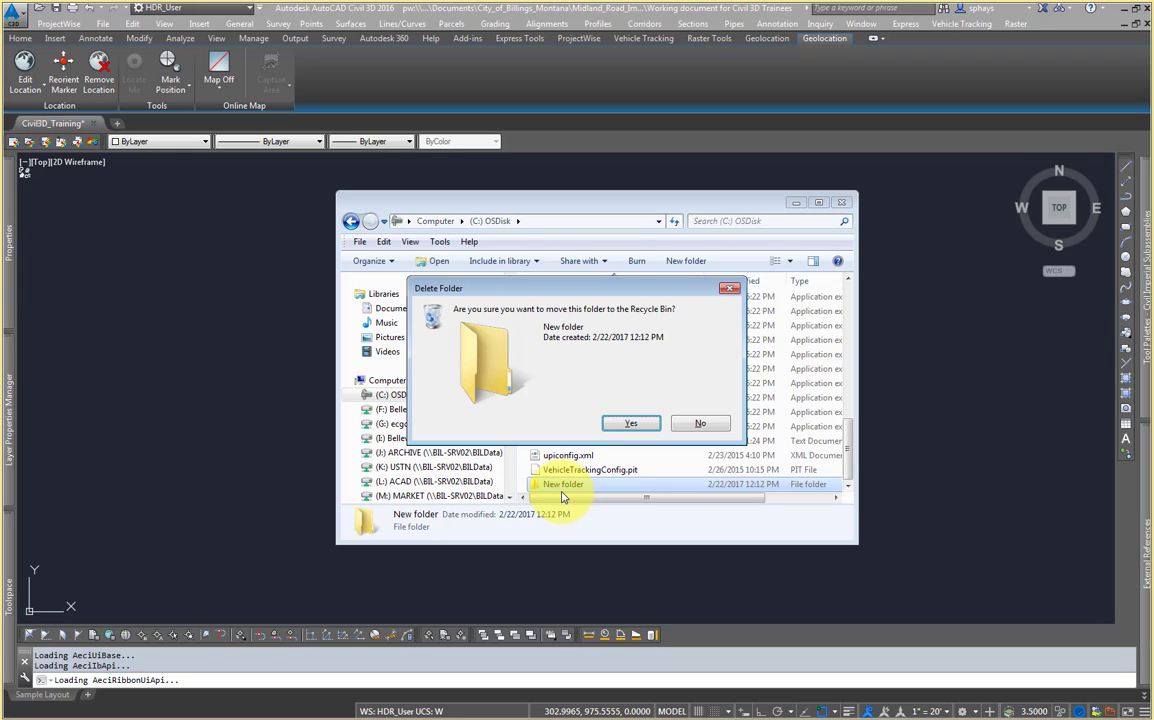
pyautogui.click(695, 425)
# Step: Locate and select the existing C3D folder on the C: OSDisk drive
pyautogui.scroll(8, 650, 426)
pyautogui.scroll(1, 620, 400)
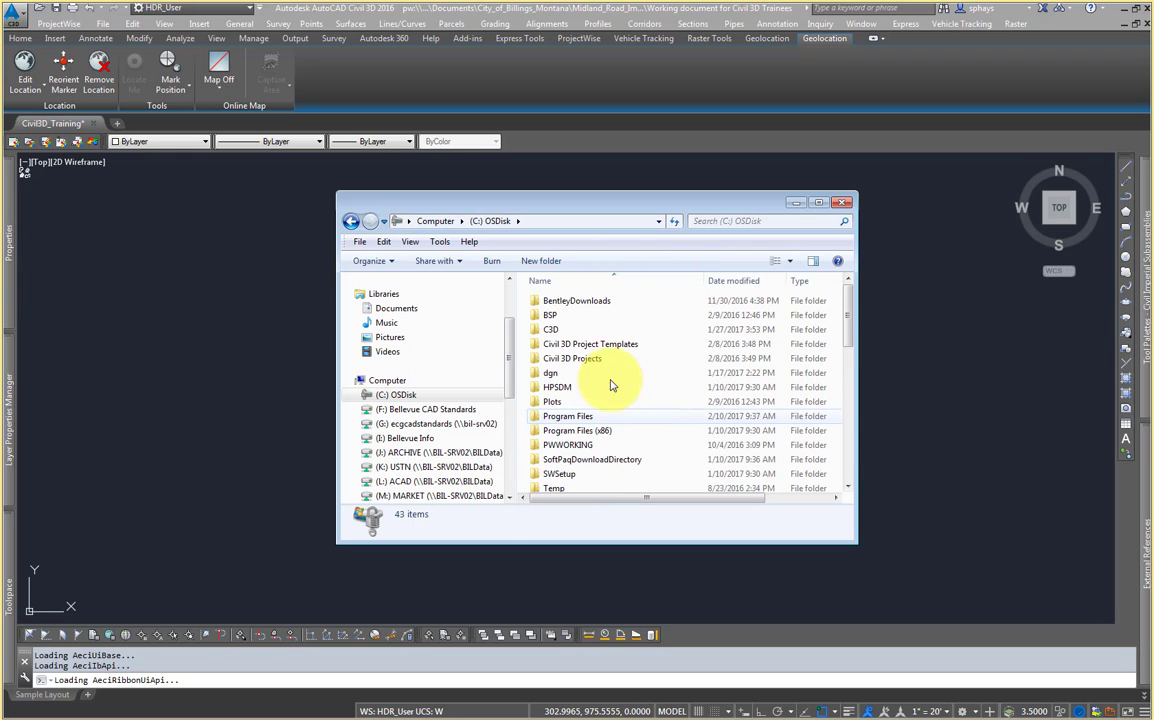
pyautogui.click(604, 331)
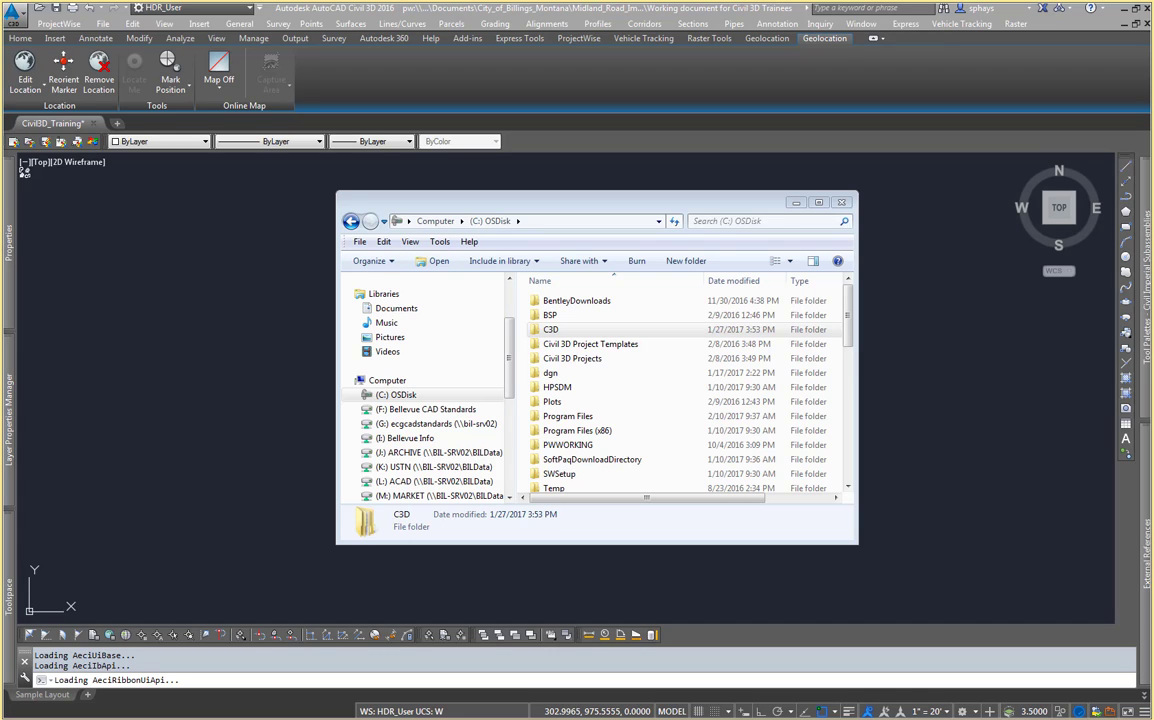
pyautogui.click(598, 196)
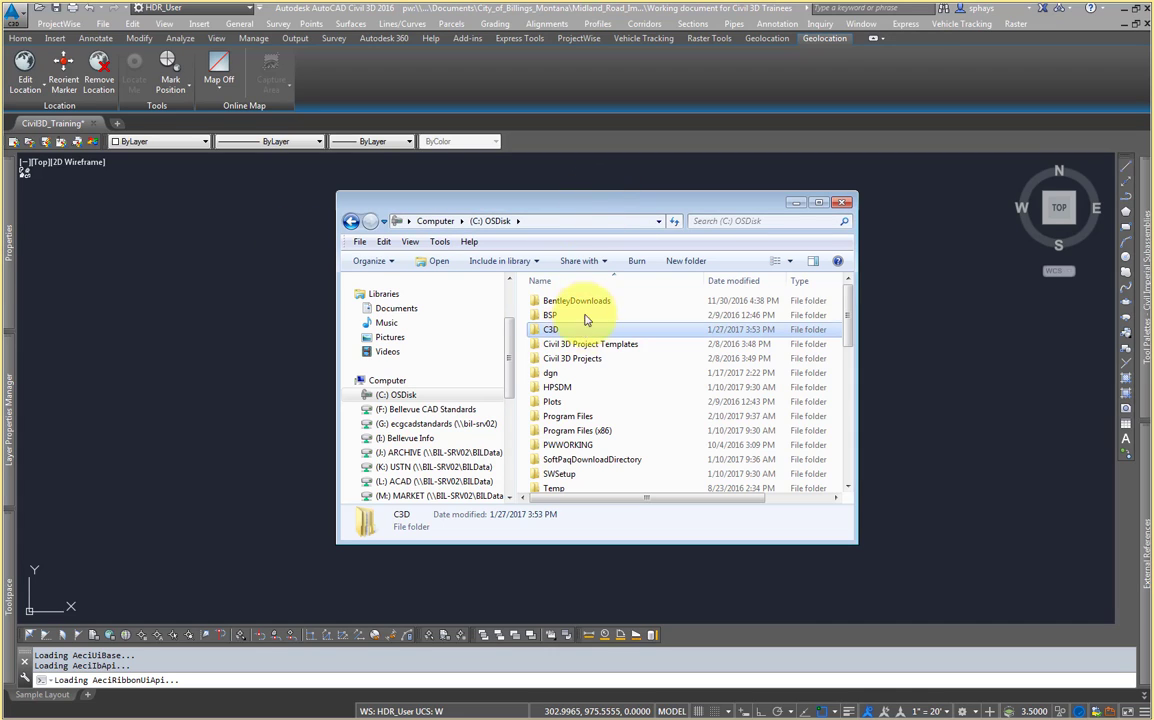
# Step: Copy HDR_User.cuix from Transportation_Cadd\CUI\2016\local install on the G: ecgcadstandards drive
pyautogui.click(446, 427)
pyautogui.click(660, 357)
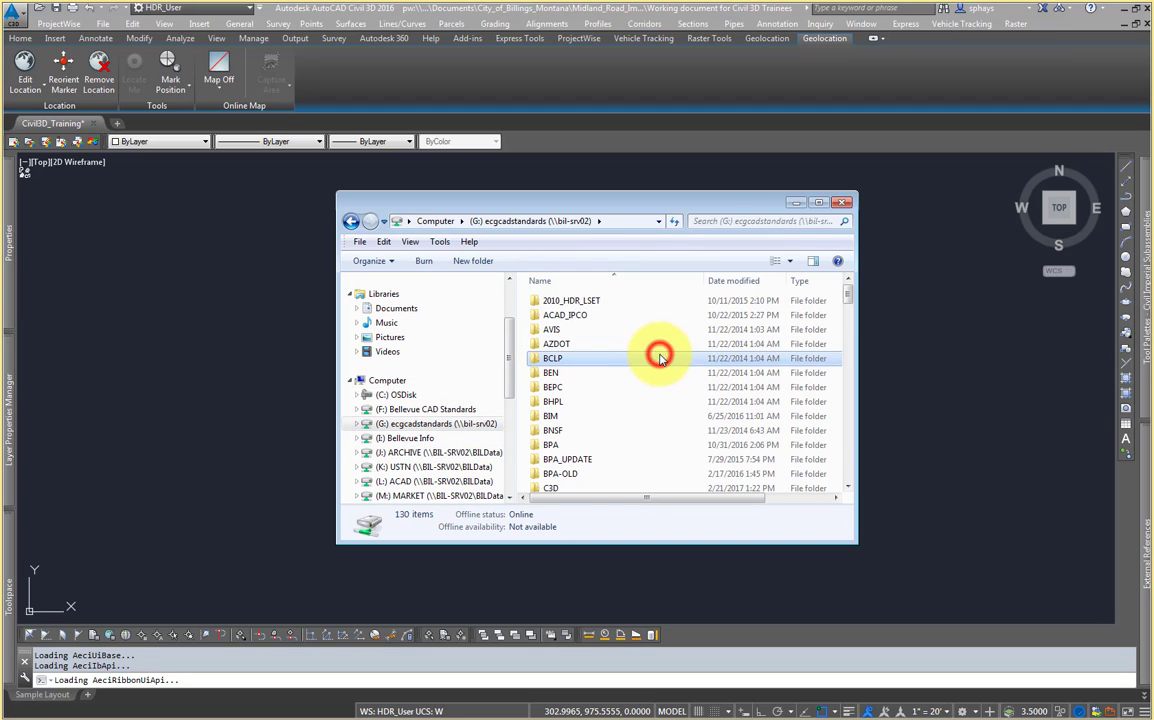
pyautogui.write('tr')
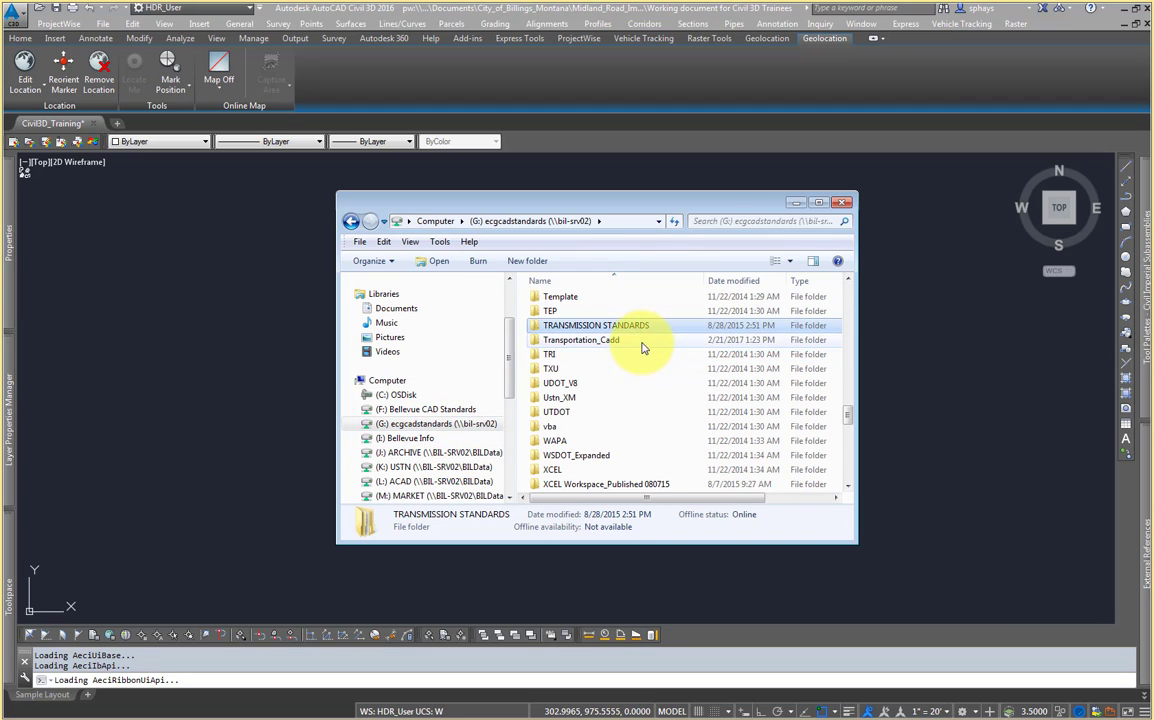
pyautogui.doubleClick(643, 341)
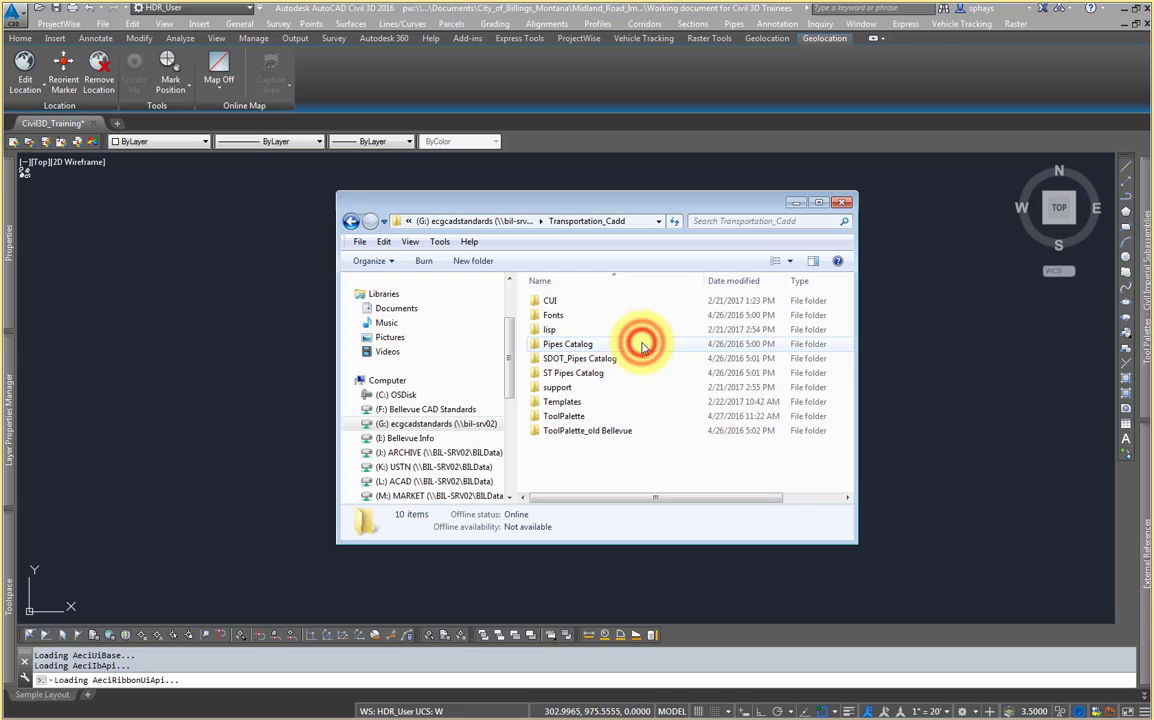
pyautogui.doubleClick(574, 303)
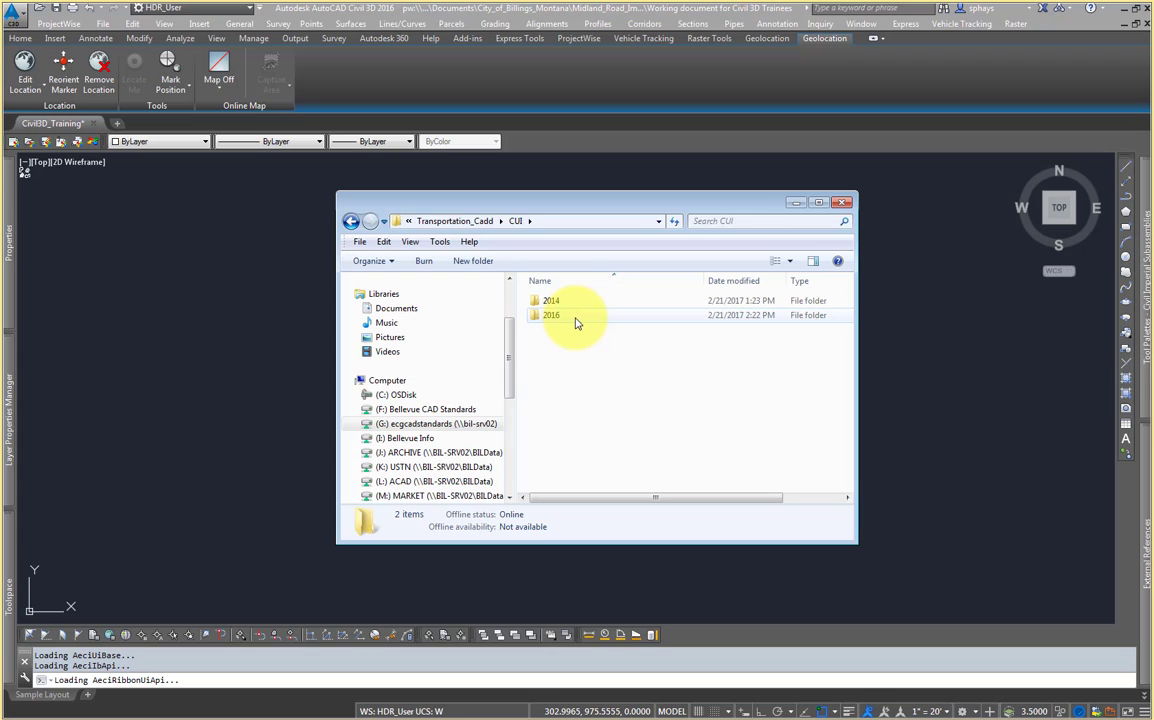
pyautogui.doubleClick(574, 318)
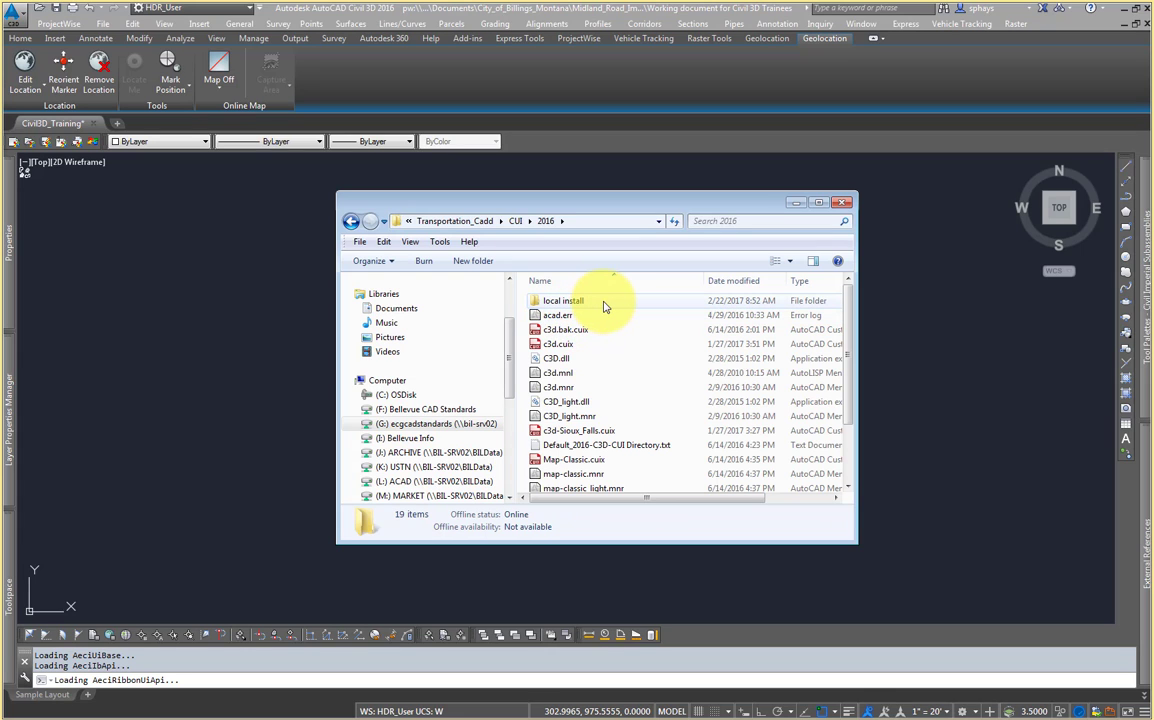
pyautogui.doubleClick(603, 304)
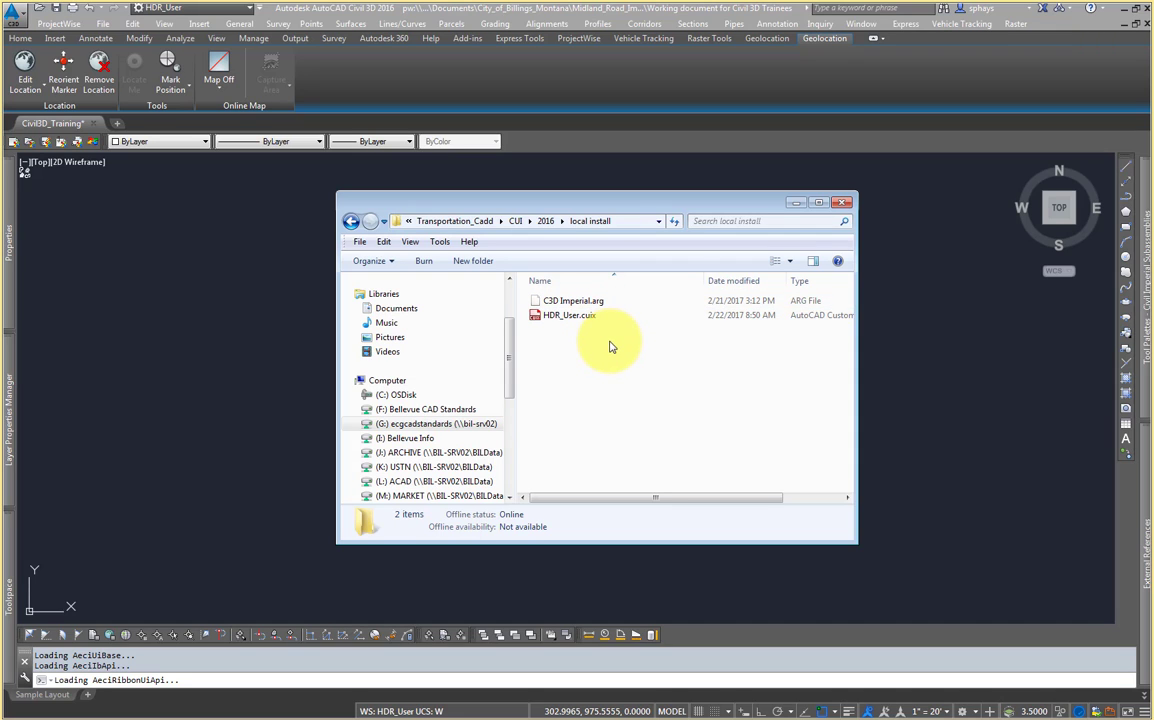
pyautogui.moveTo(630, 203); pyautogui.dragTo(643, 212)
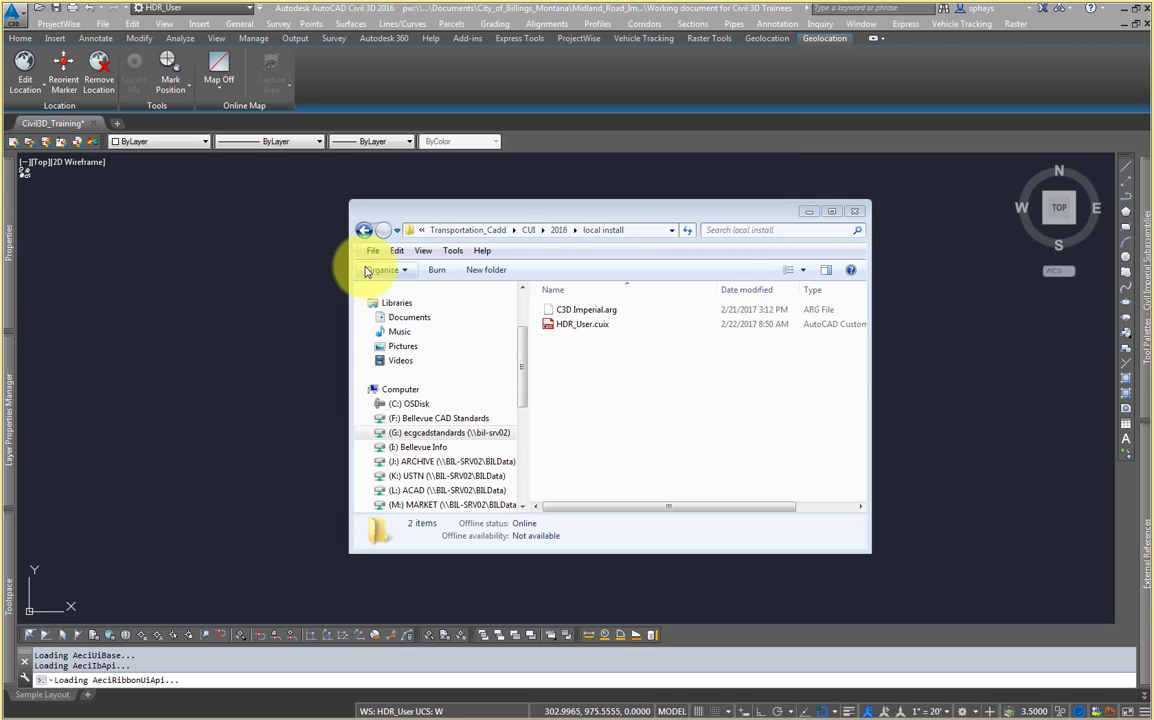
pyautogui.click(590, 326)
pyautogui.rightClick(593, 330)
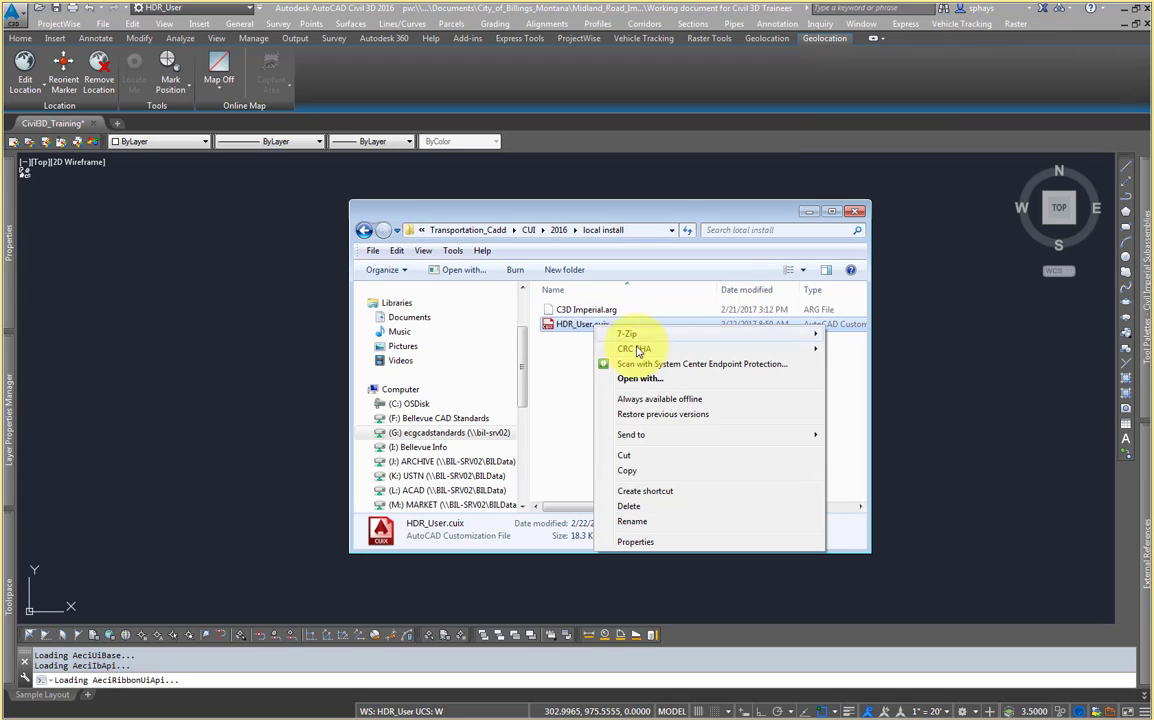
pyautogui.click(645, 468)
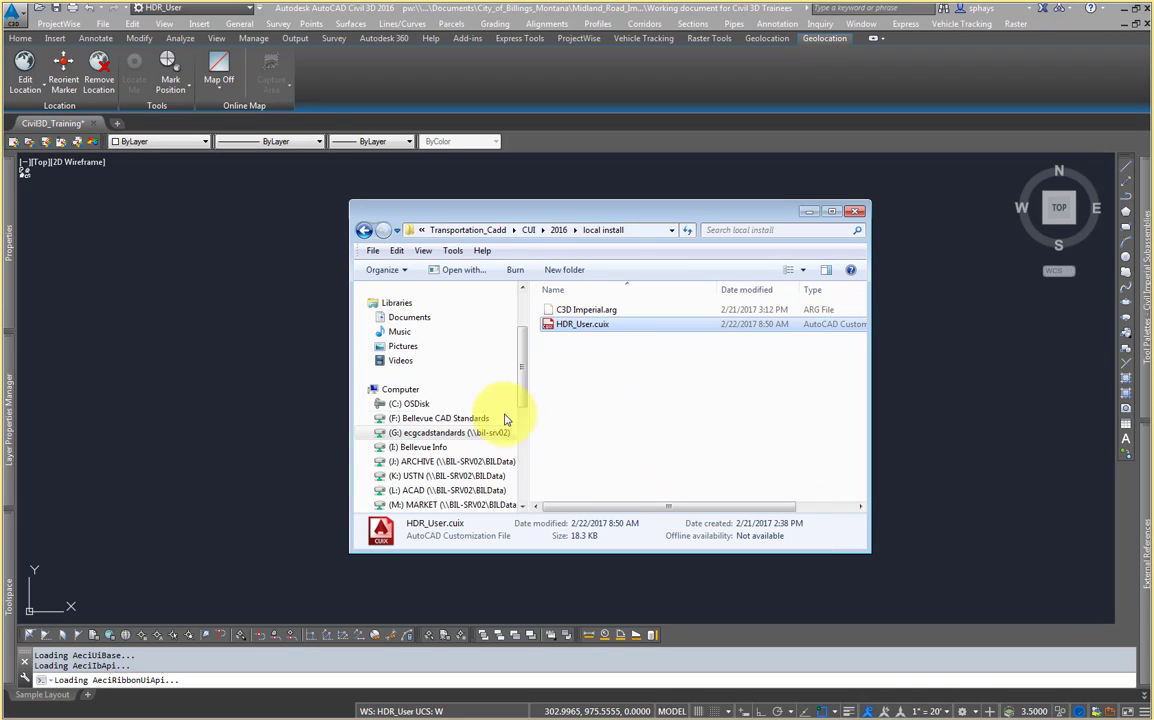
# Step: Open the support folder inside C3D on the C: drive and select its HDR_User.cuix file
pyautogui.click(411, 405)
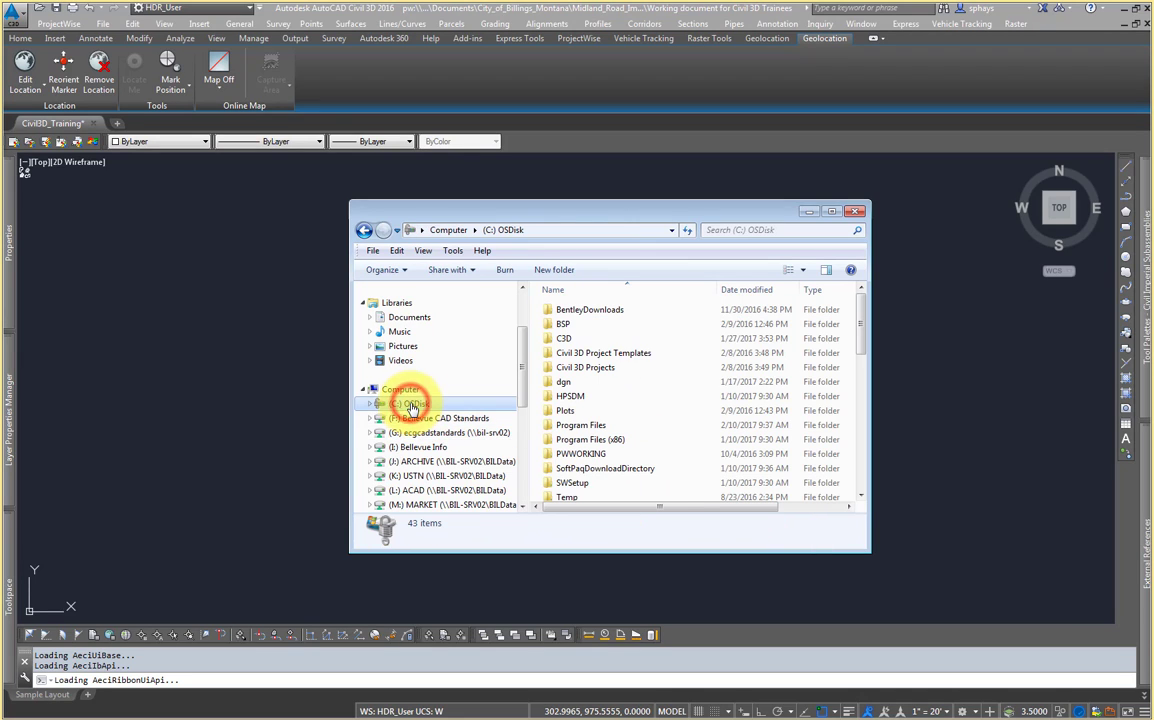
pyautogui.doubleClick(594, 341)
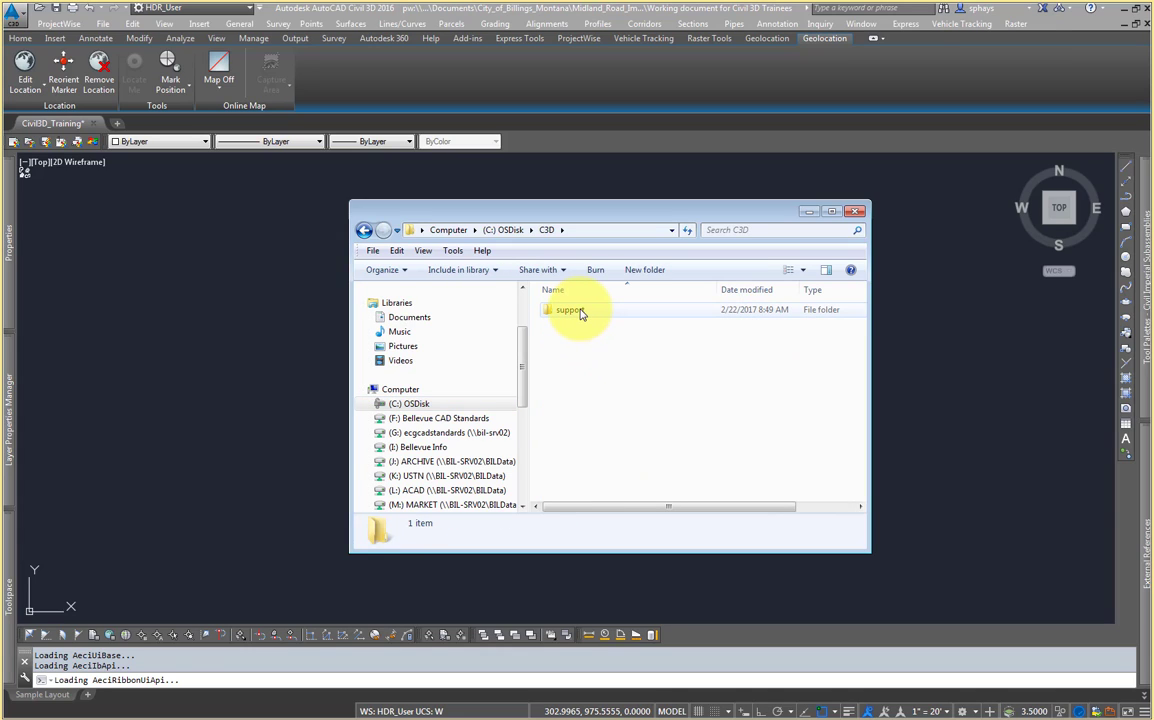
pyautogui.click(580, 313)
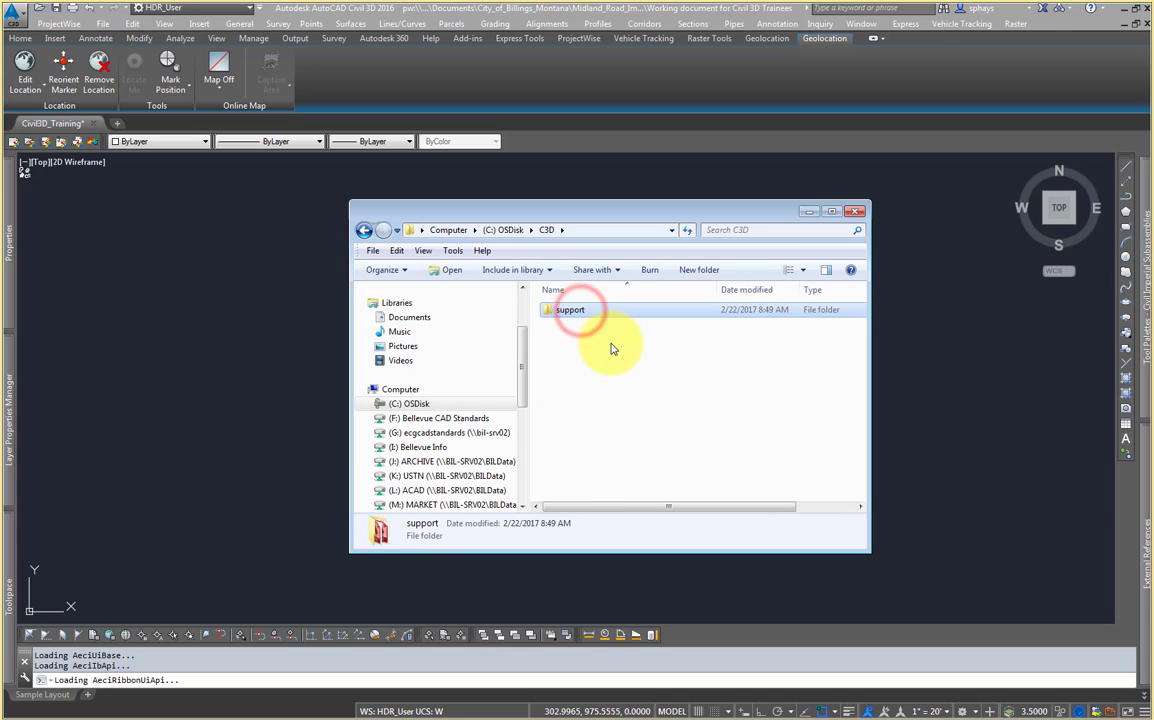
pyautogui.click(611, 348)
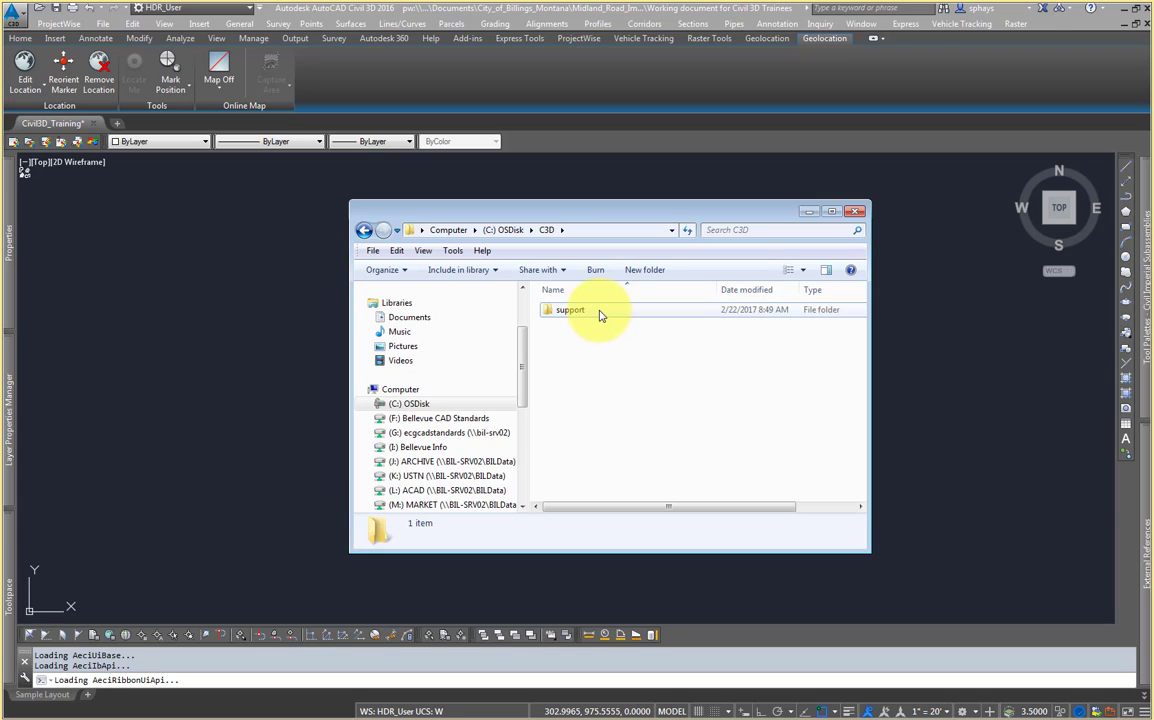
pyautogui.doubleClick(600, 312)
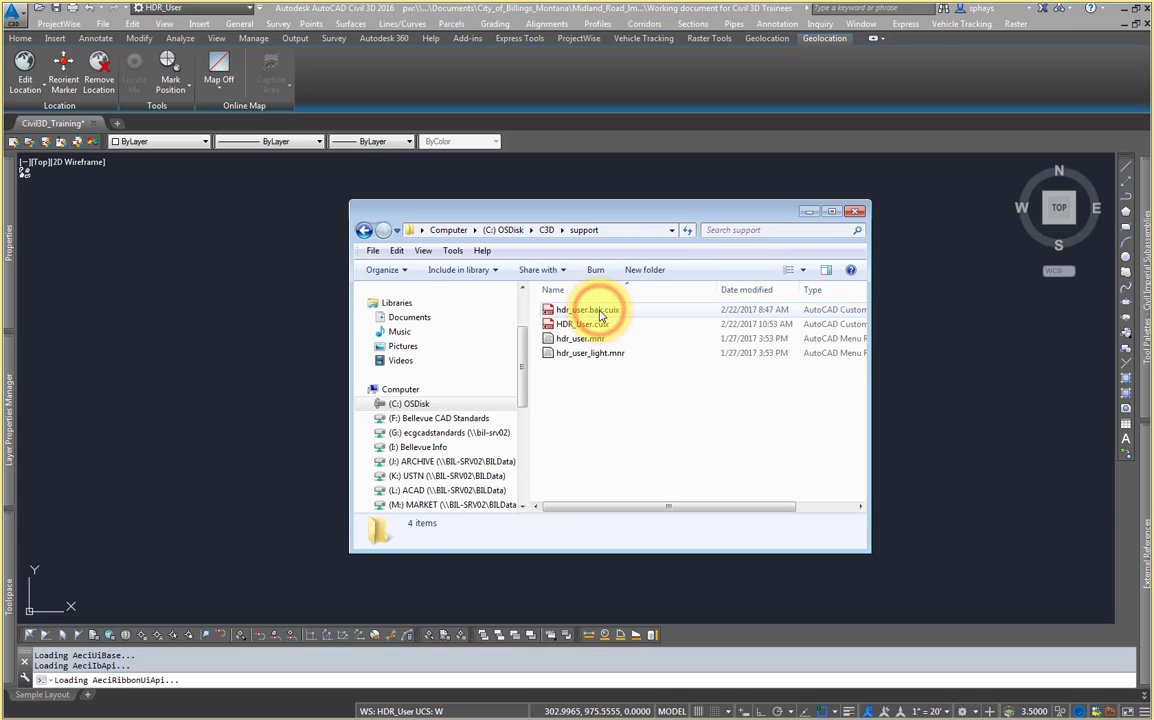
pyautogui.click(590, 385)
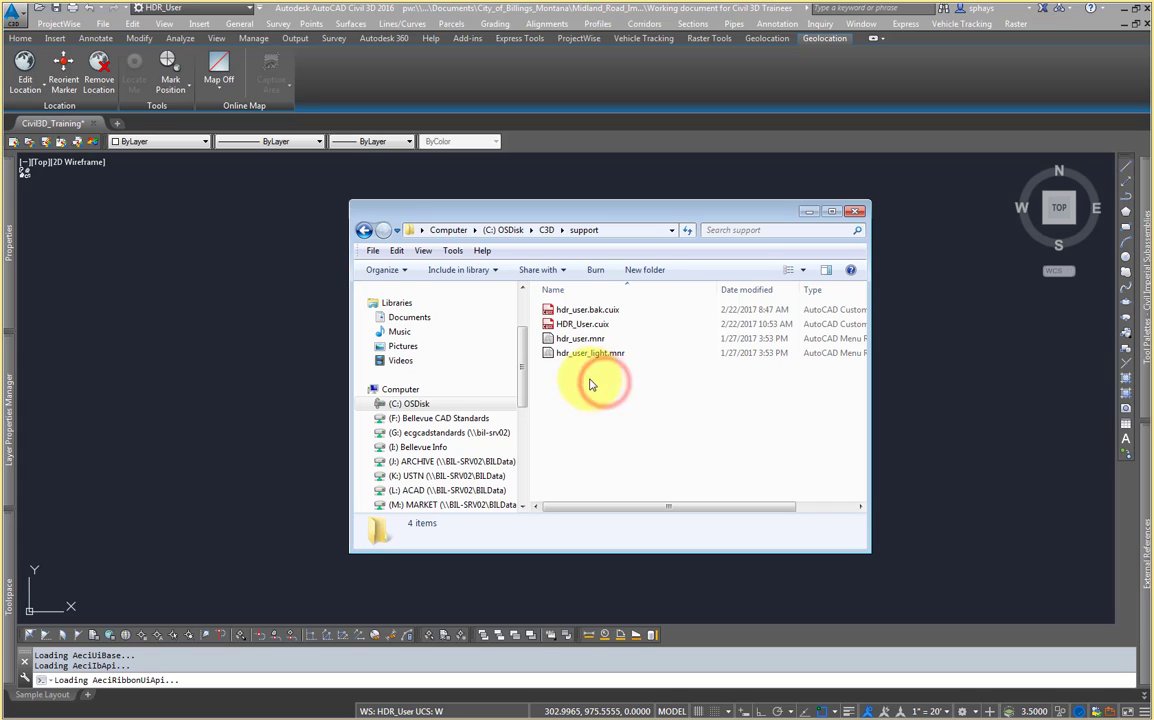
pyautogui.click(603, 324)
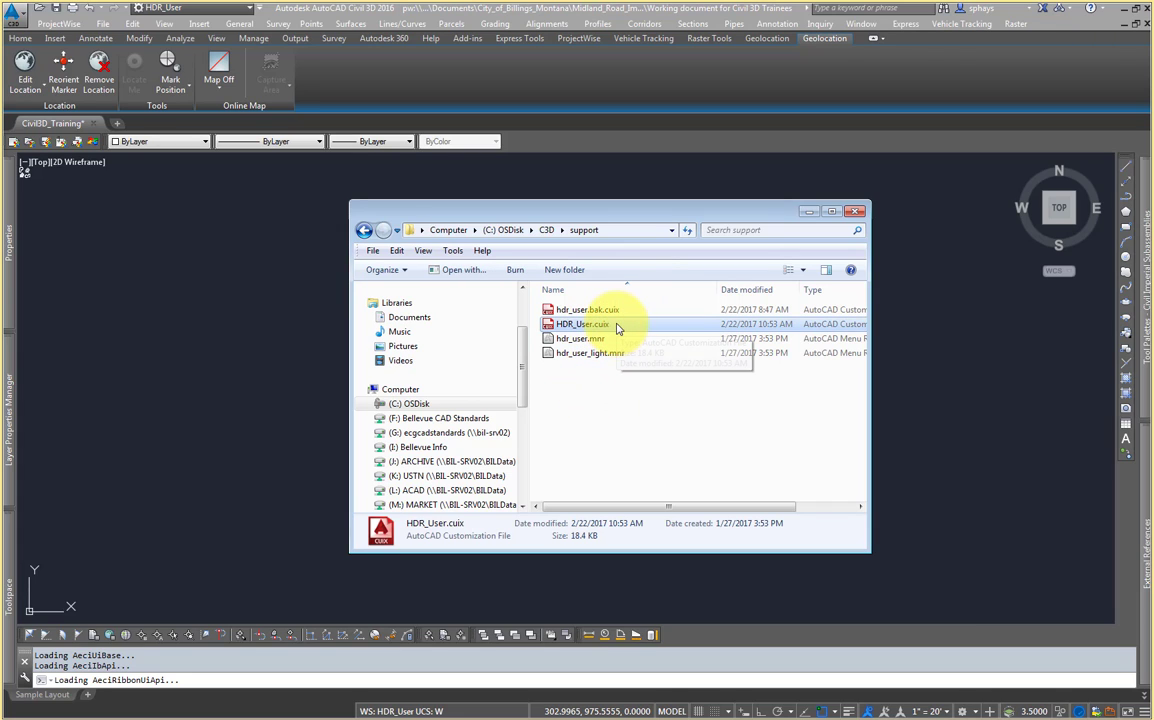
pyautogui.click(615, 413)
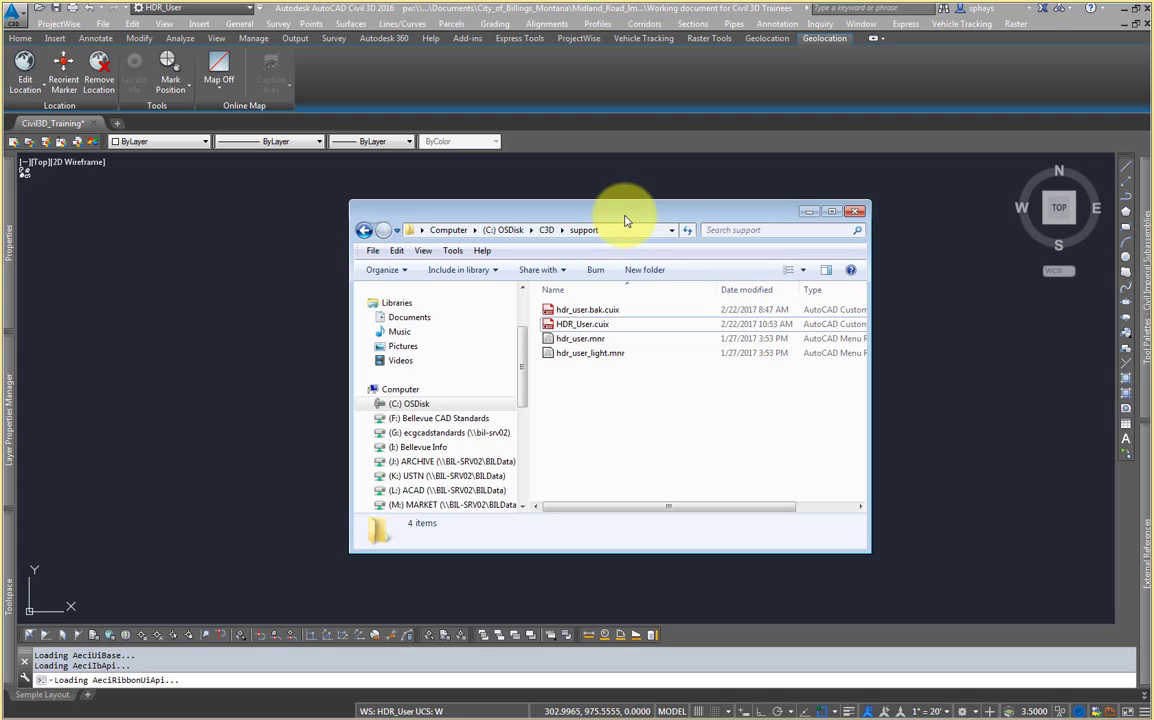
pyautogui.moveTo(625, 220); pyautogui.dragTo(632, 228)
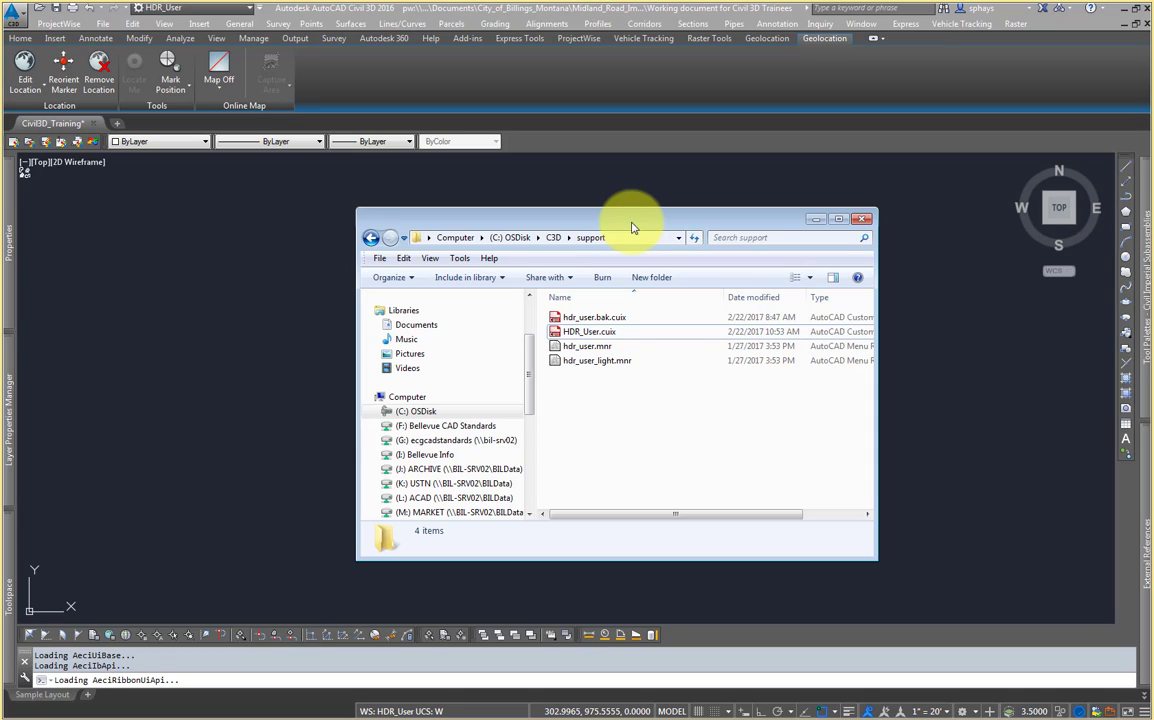
pyautogui.click(662, 398)
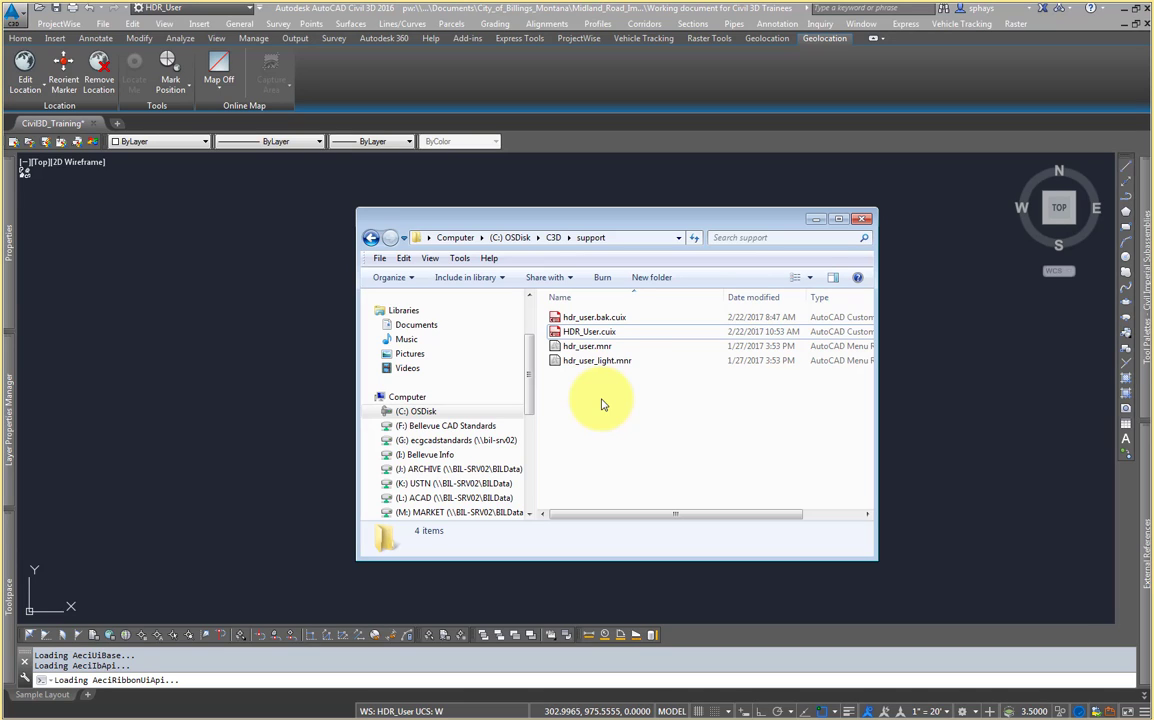
pyautogui.click(631, 331)
pyautogui.click(632, 416)
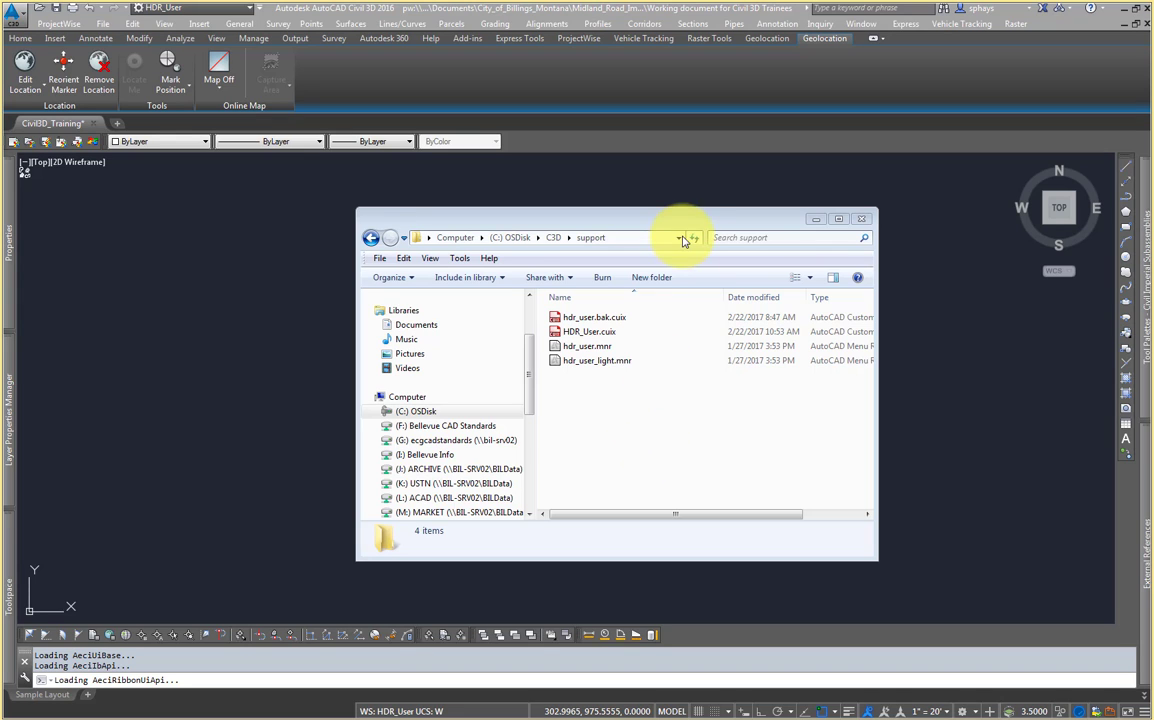
# Step: Copy C3D Imperial.arg from Transportation_Cadd\CUI\2016\local install on the G: ecgcadstandards drive
pyautogui.moveTo(692, 221); pyautogui.dragTo(677, 208)
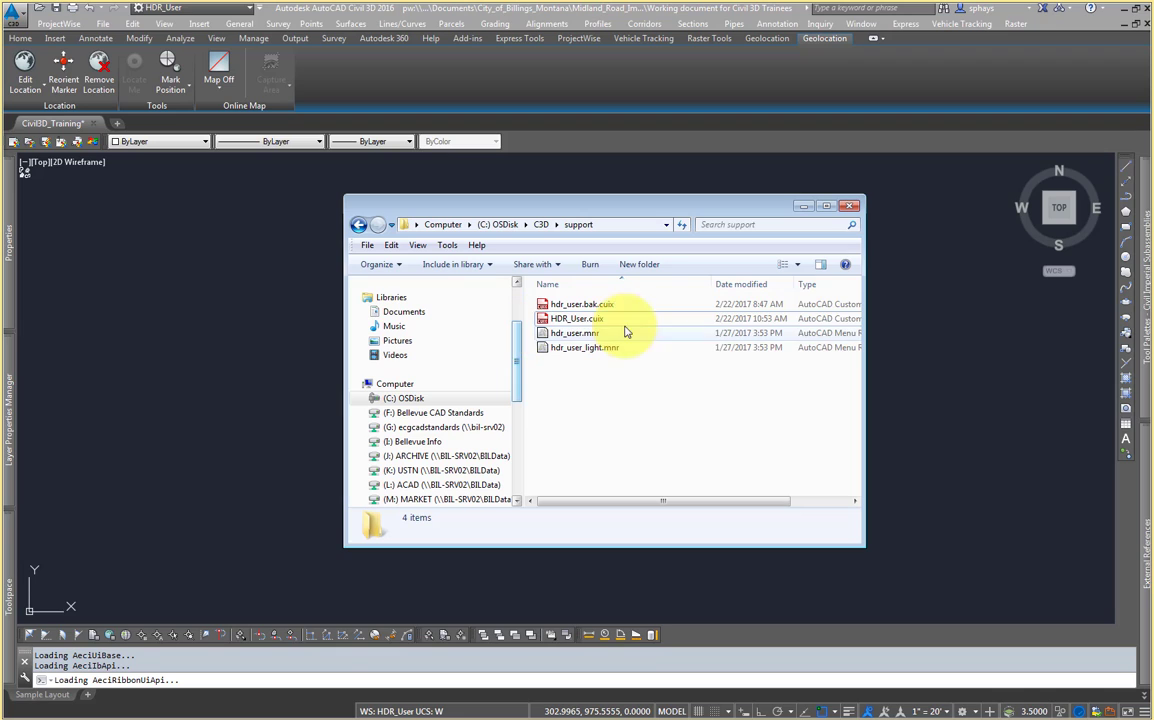
pyautogui.scroll(-1, 518, 350)
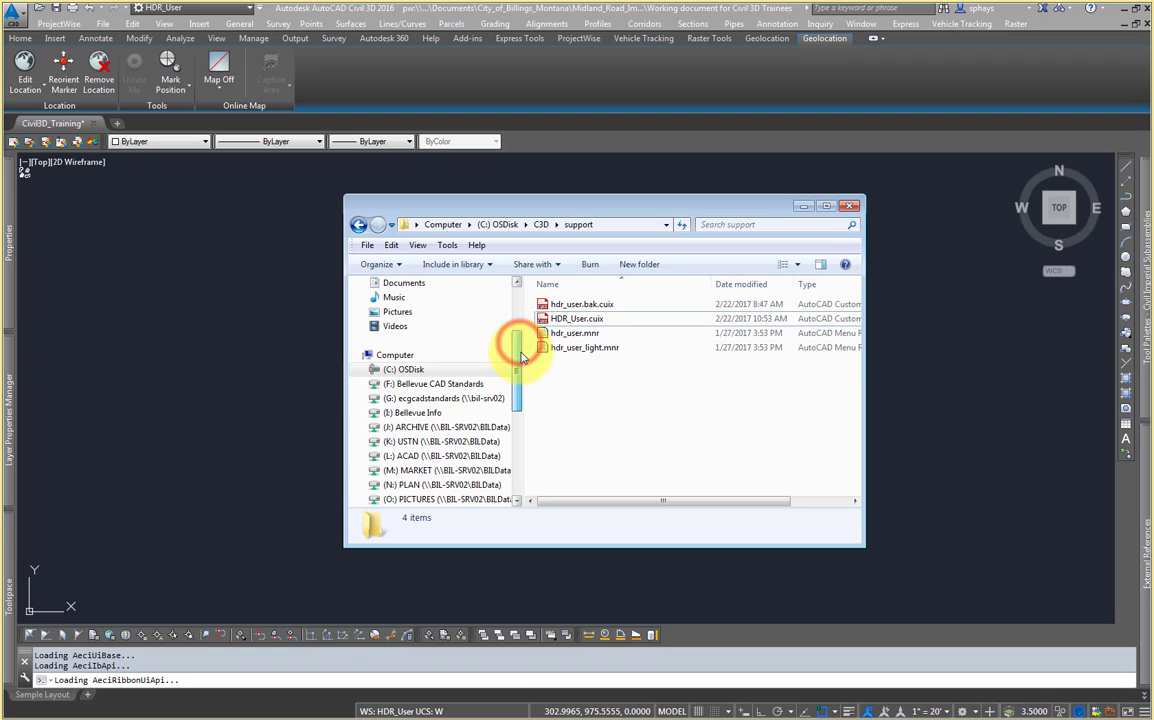
pyautogui.click(450, 398)
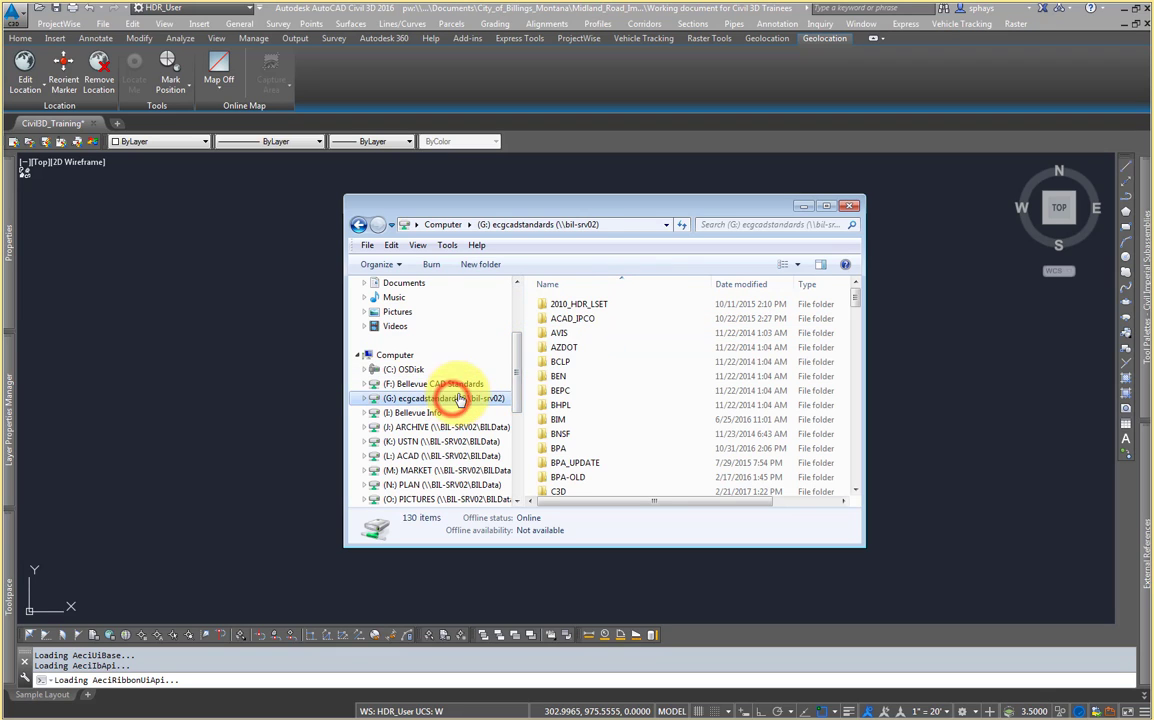
pyautogui.click(667, 382)
pyautogui.write('tr')
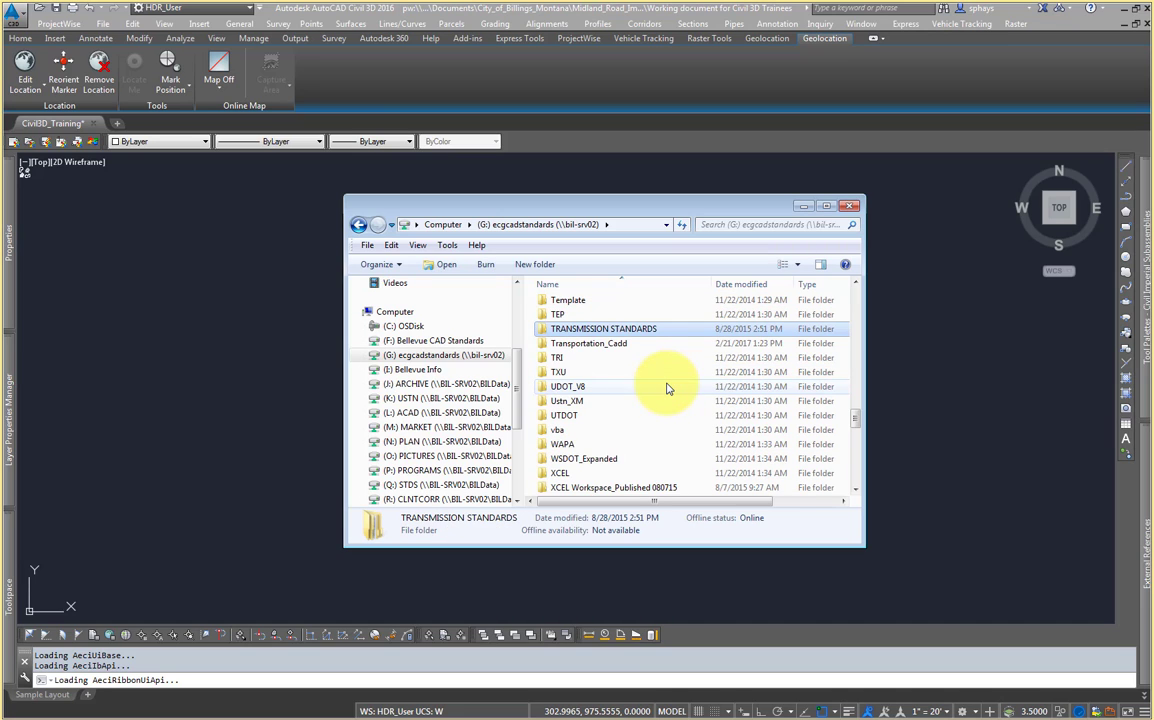
pyautogui.doubleClick(645, 343)
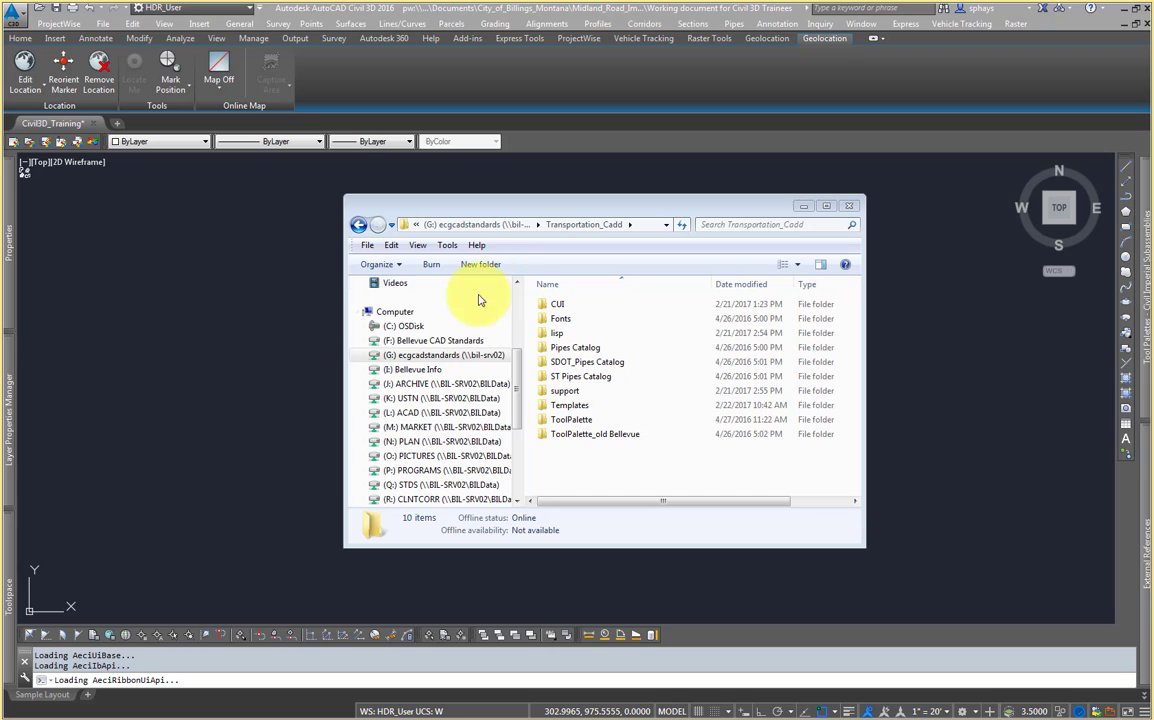
pyautogui.doubleClick(579, 304)
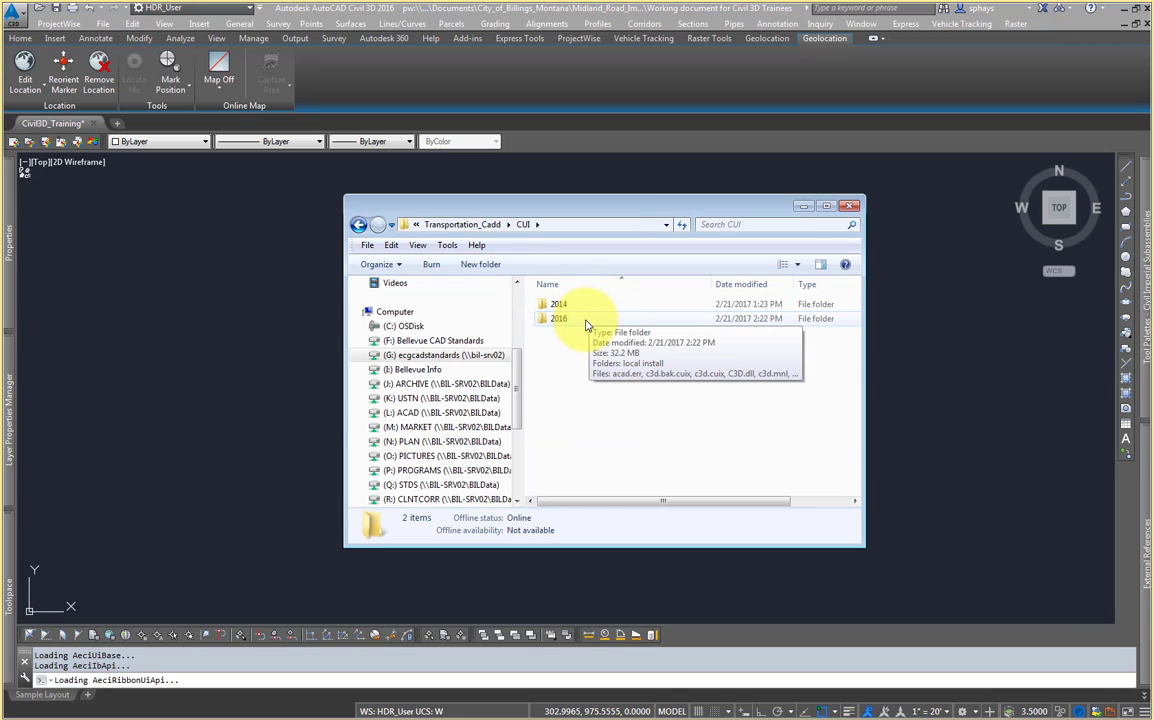
pyautogui.doubleClick(586, 323)
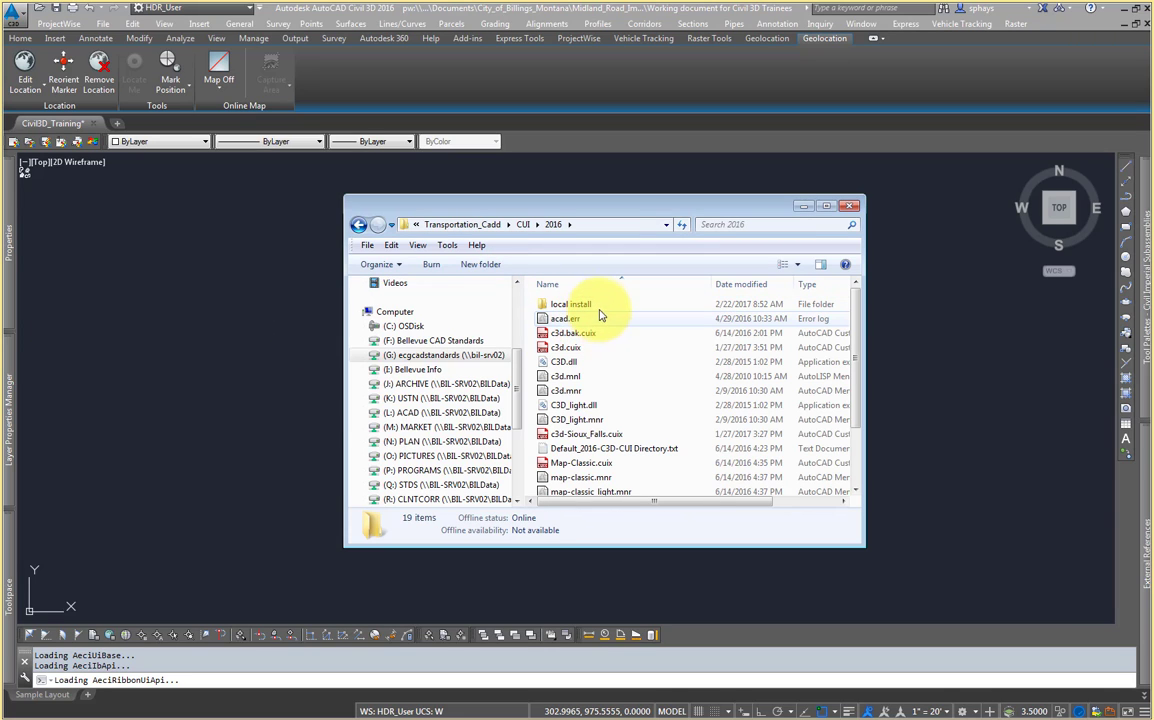
pyautogui.doubleClick(593, 305)
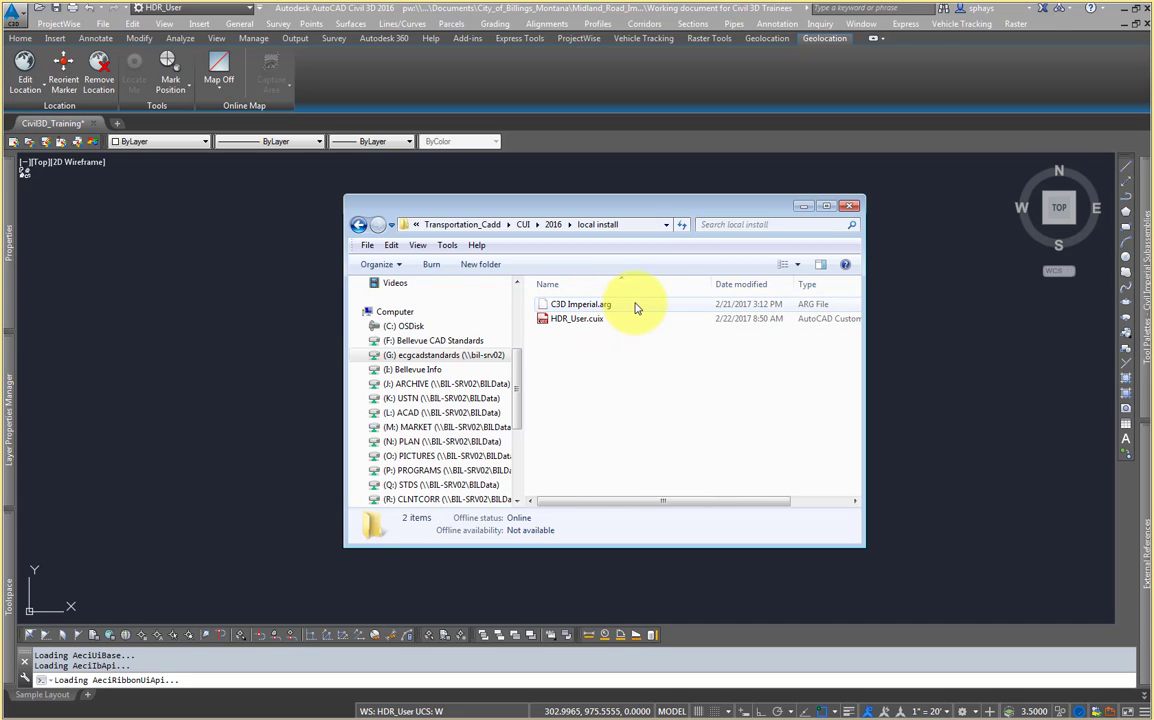
pyautogui.click(634, 306)
pyautogui.rightClick(636, 306)
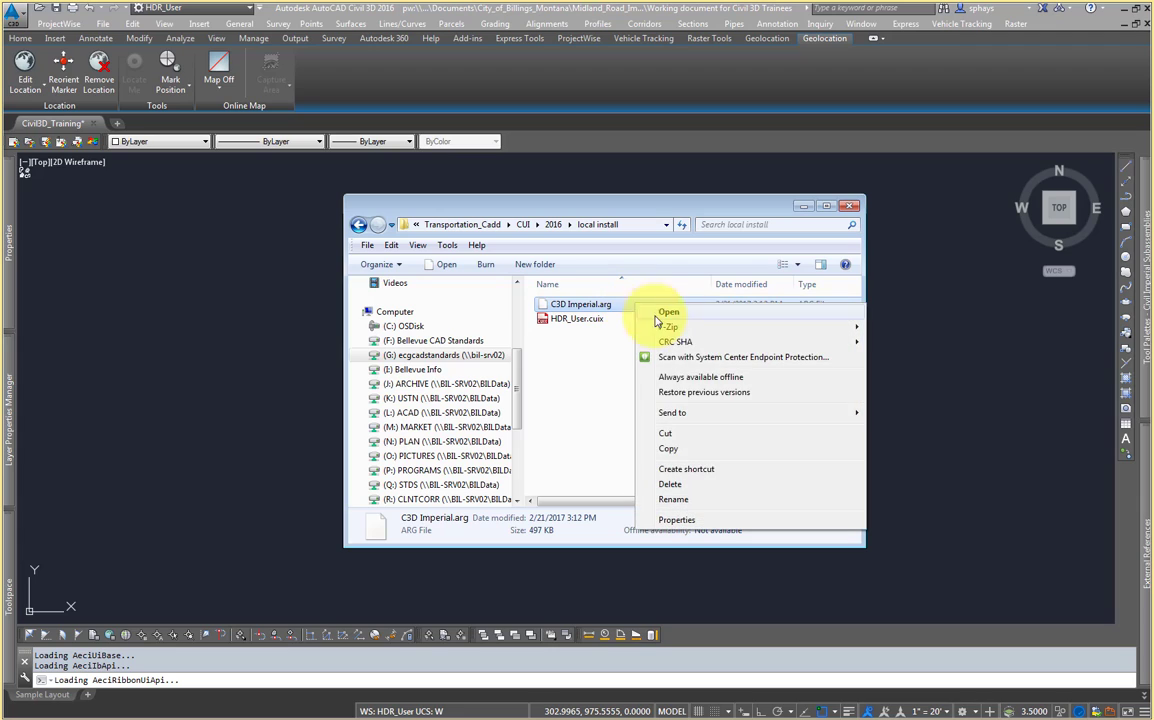
pyautogui.click(690, 449)
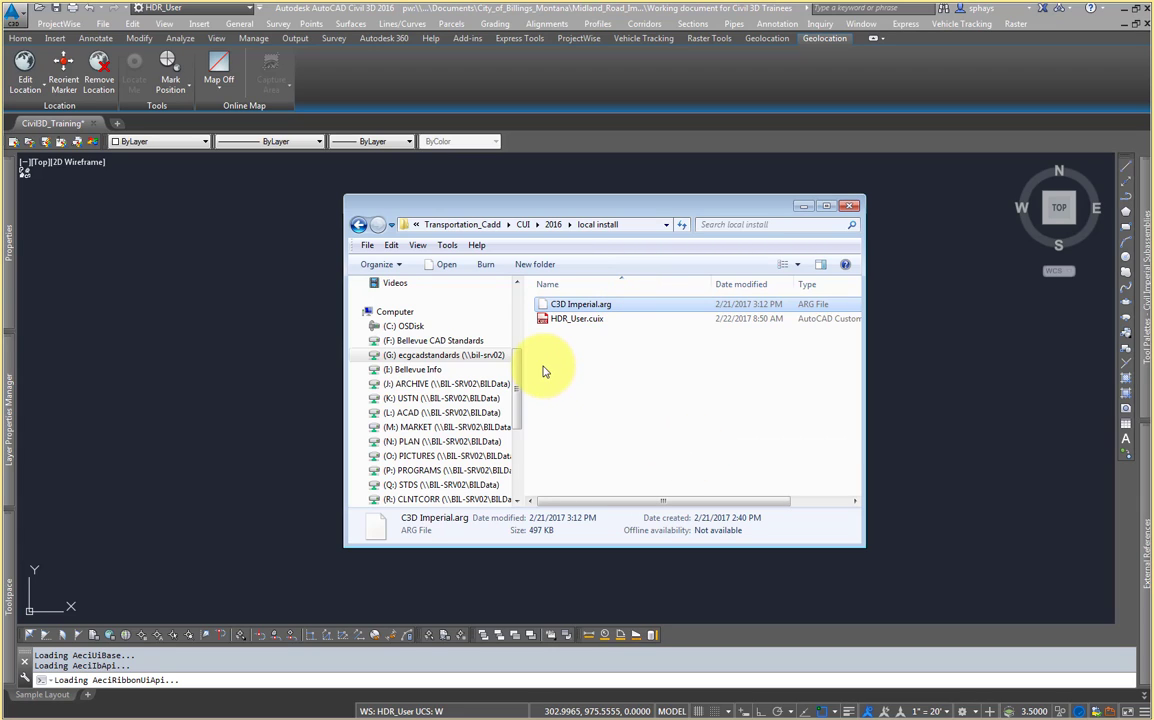
# Step: Paste the file into the support folder inside C3D on the C: OSDisk drive and minimize the window
pyautogui.click(424, 330)
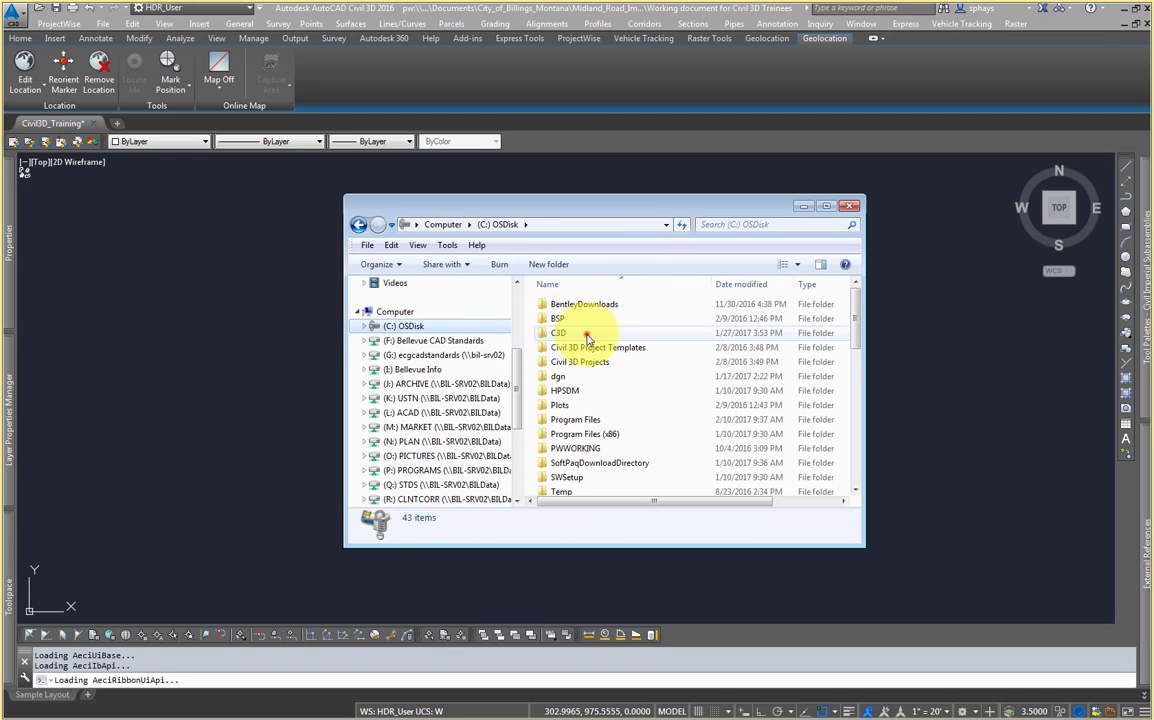
pyautogui.doubleClick(587, 337)
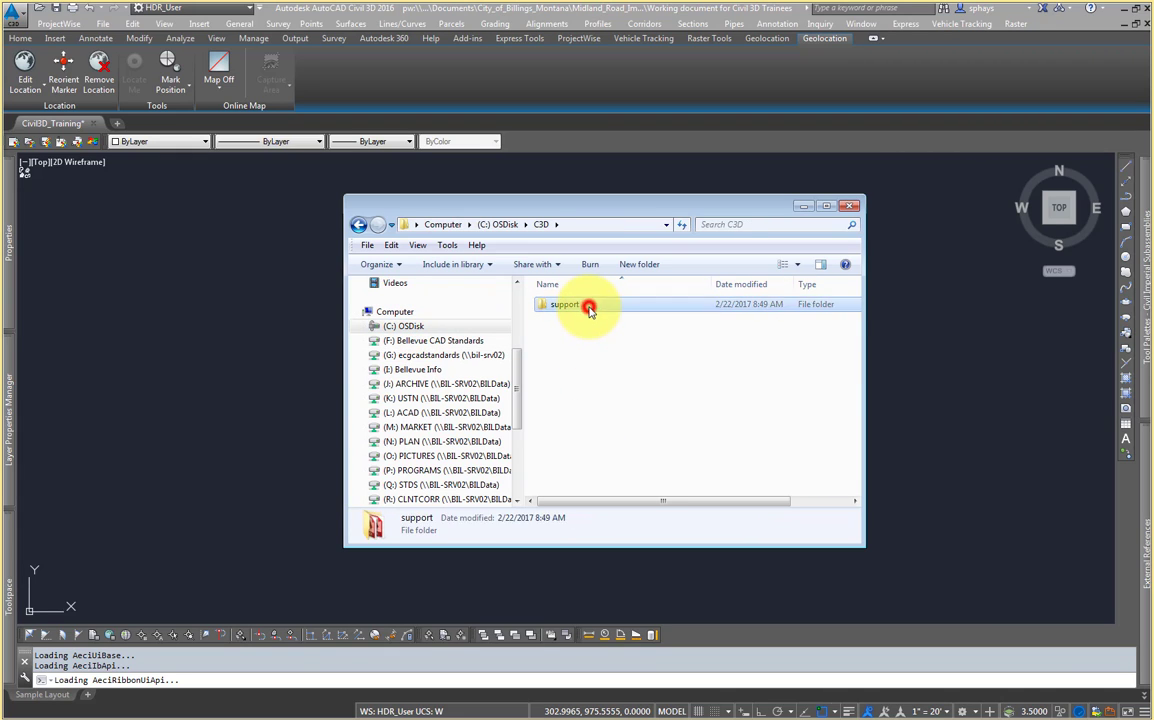
pyautogui.doubleClick(589, 308)
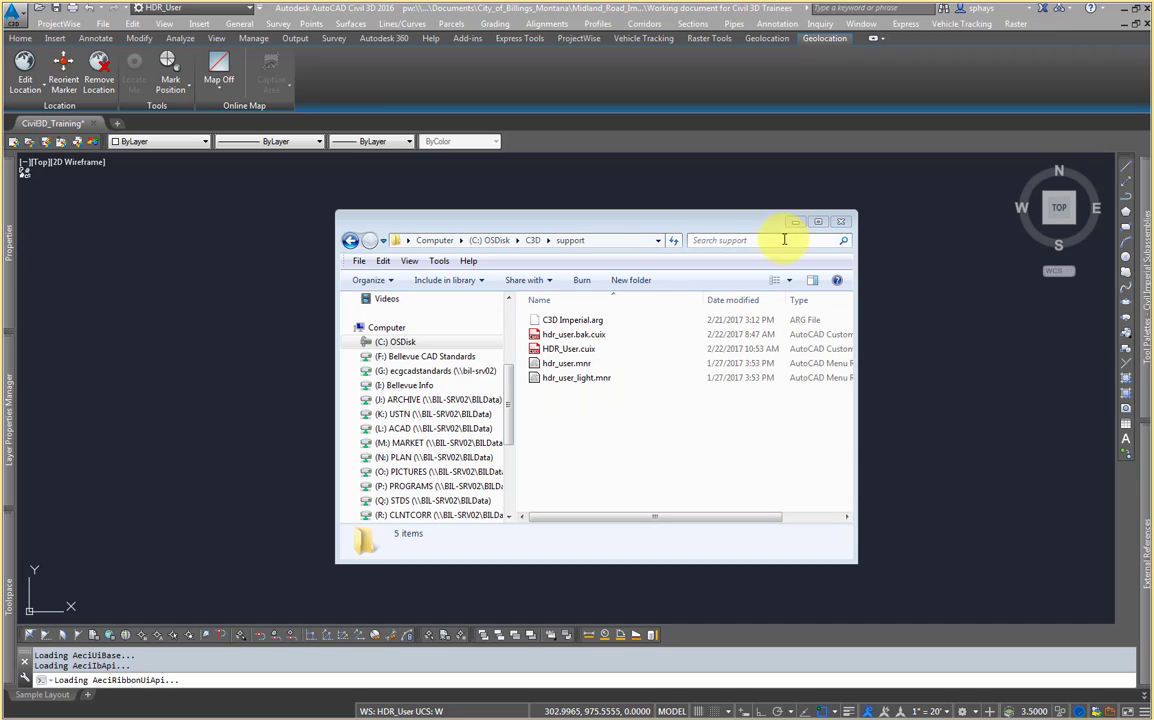
pyautogui.click(794, 222)
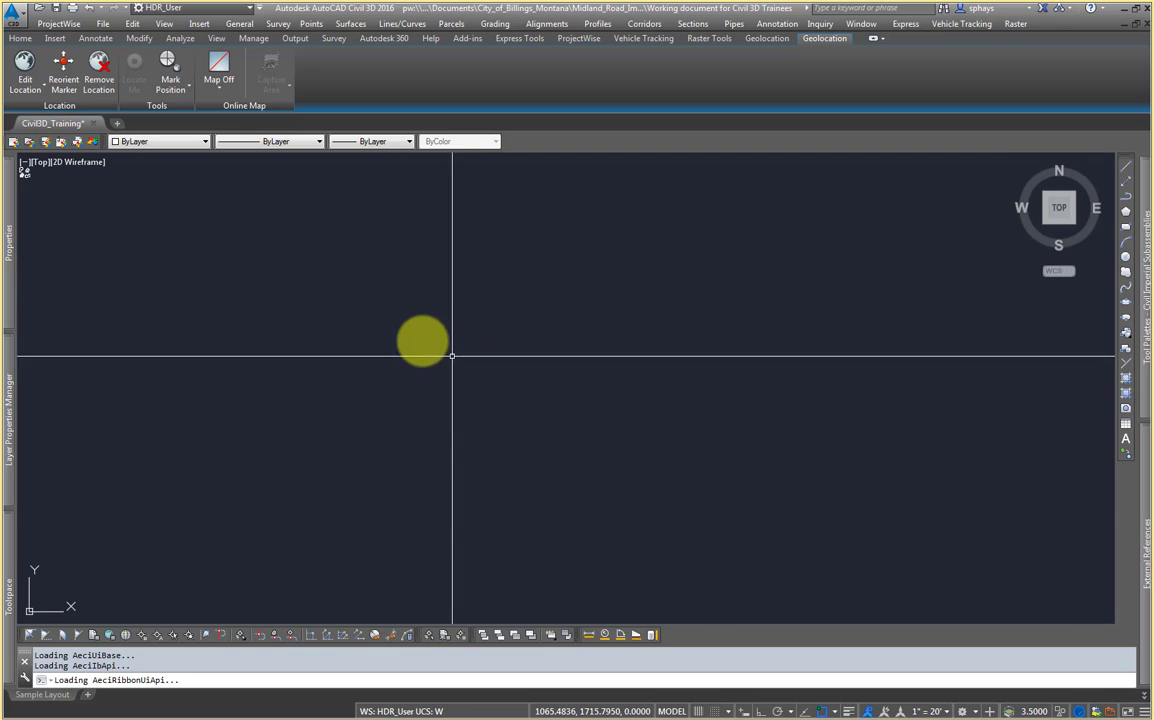
pyautogui.rightClick(442, 293)
pyautogui.click(488, 495)
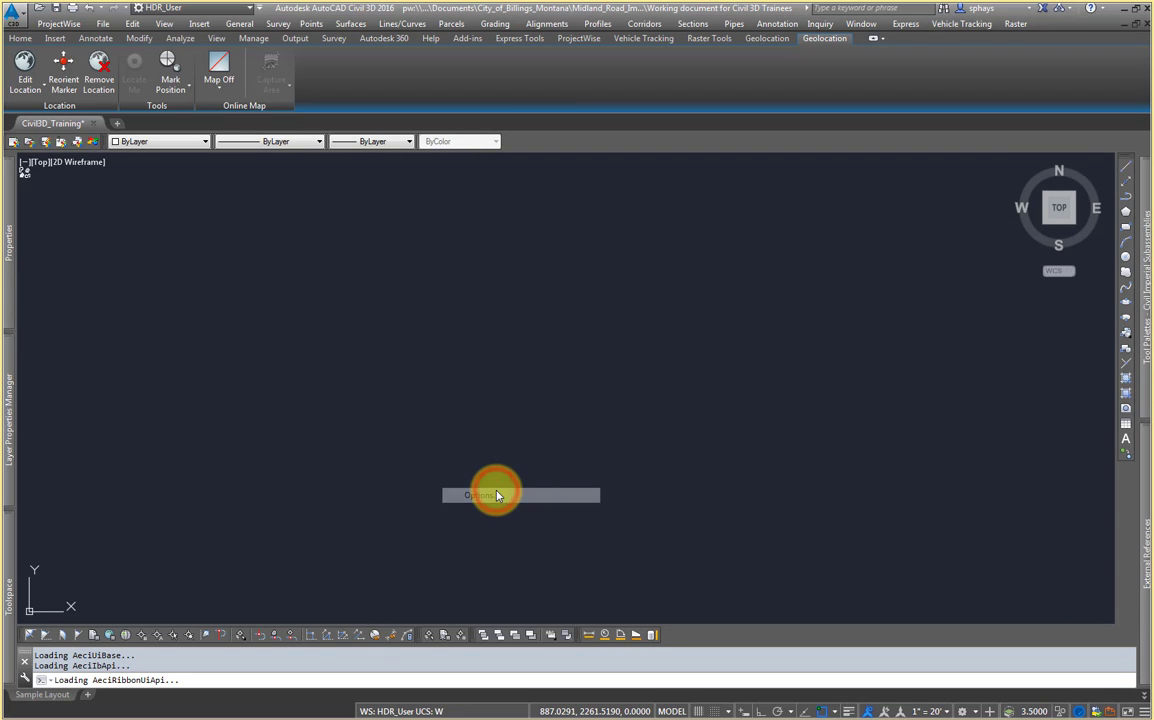
pyautogui.moveTo(562, 177); pyautogui.dragTo(500, 199)
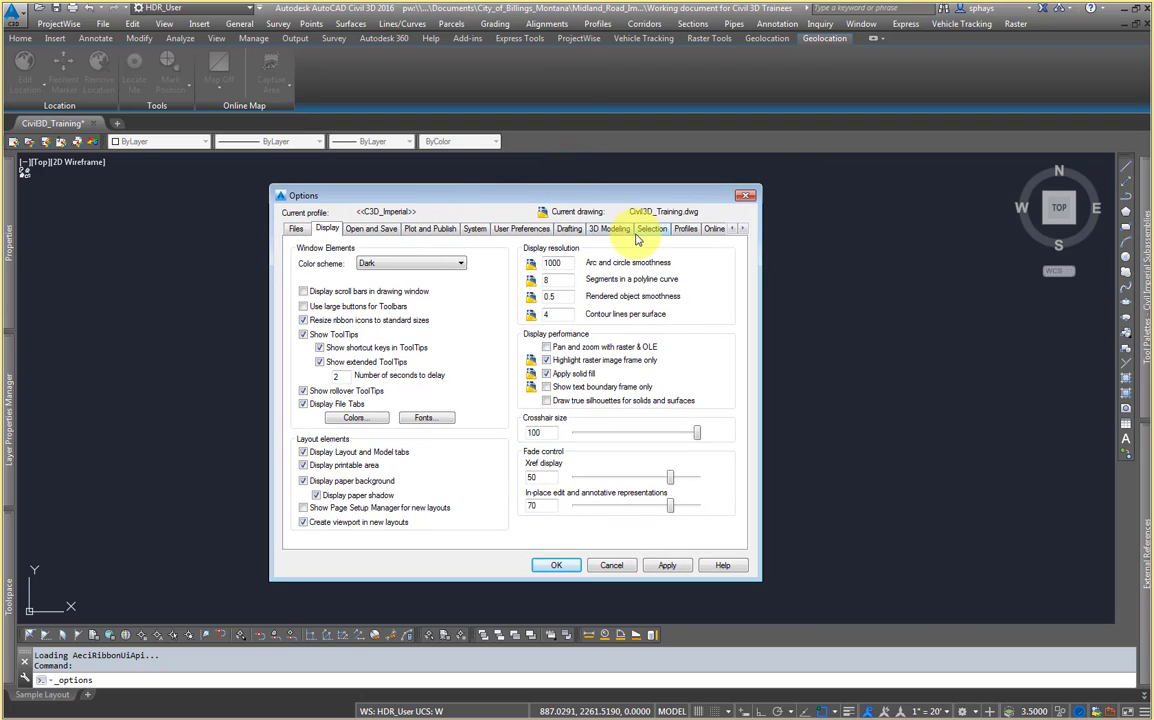
pyautogui.click(744, 229)
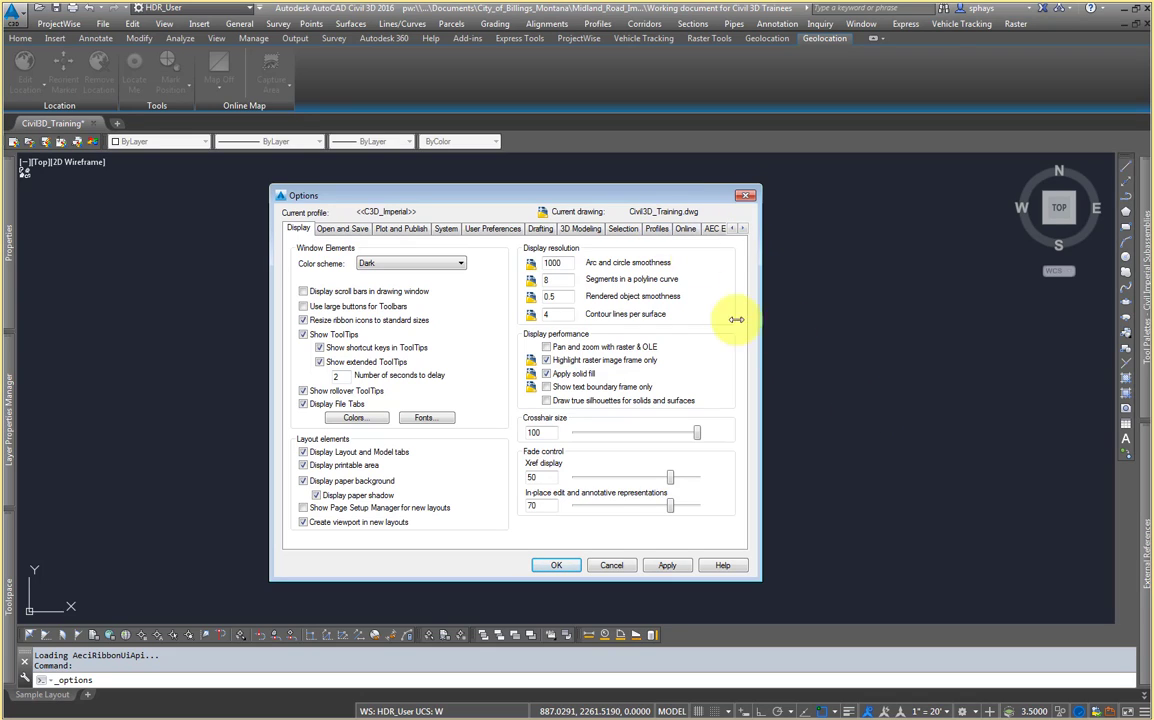
pyautogui.click(745, 195)
# Step: Open Options and set the AutoCAD profile current on the Profiles page
pyautogui.rightClick(711, 305)
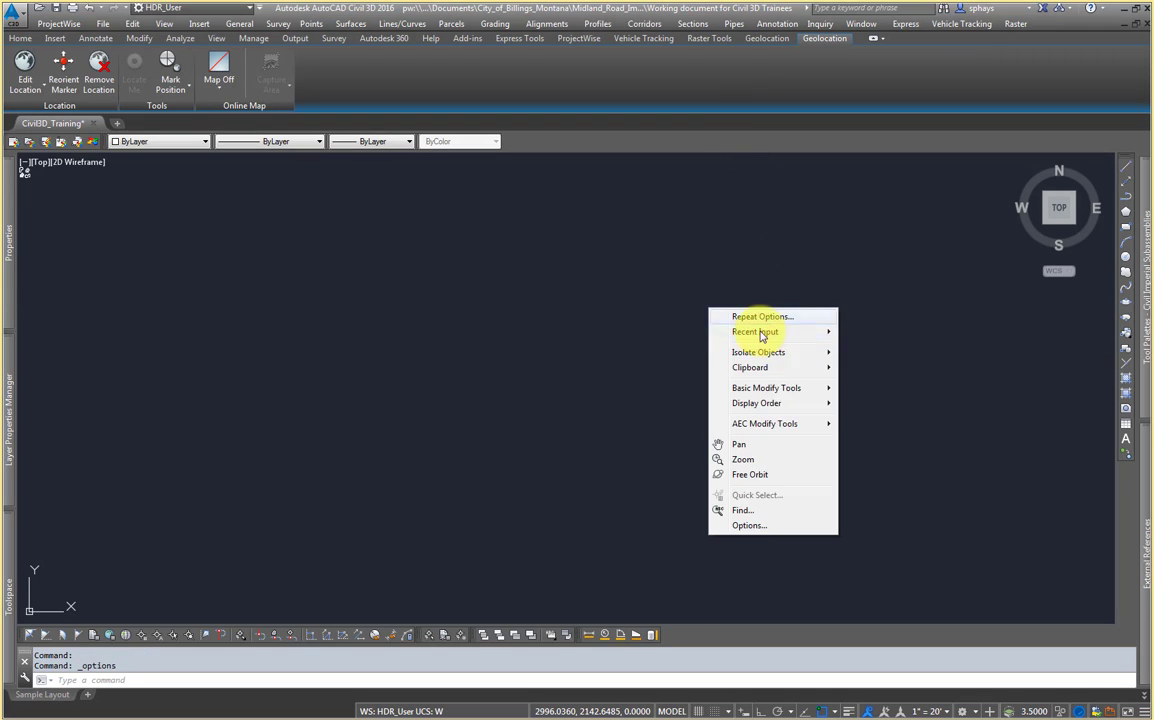
pyautogui.click(755, 524)
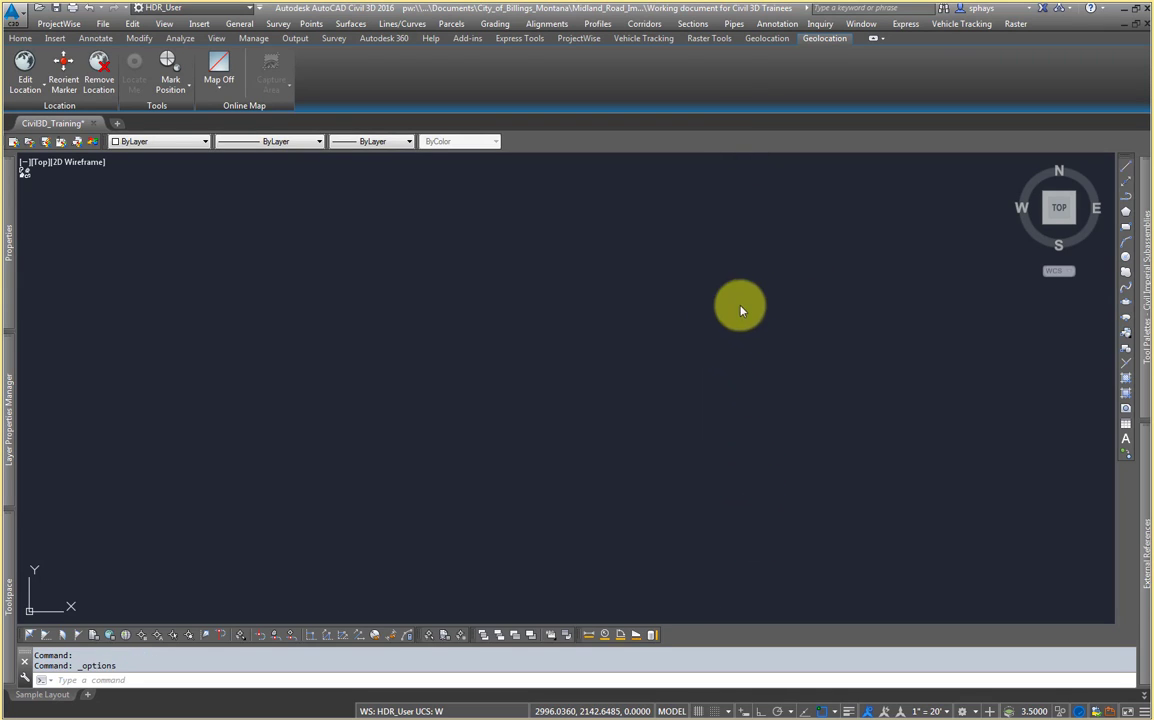
pyautogui.click(747, 205)
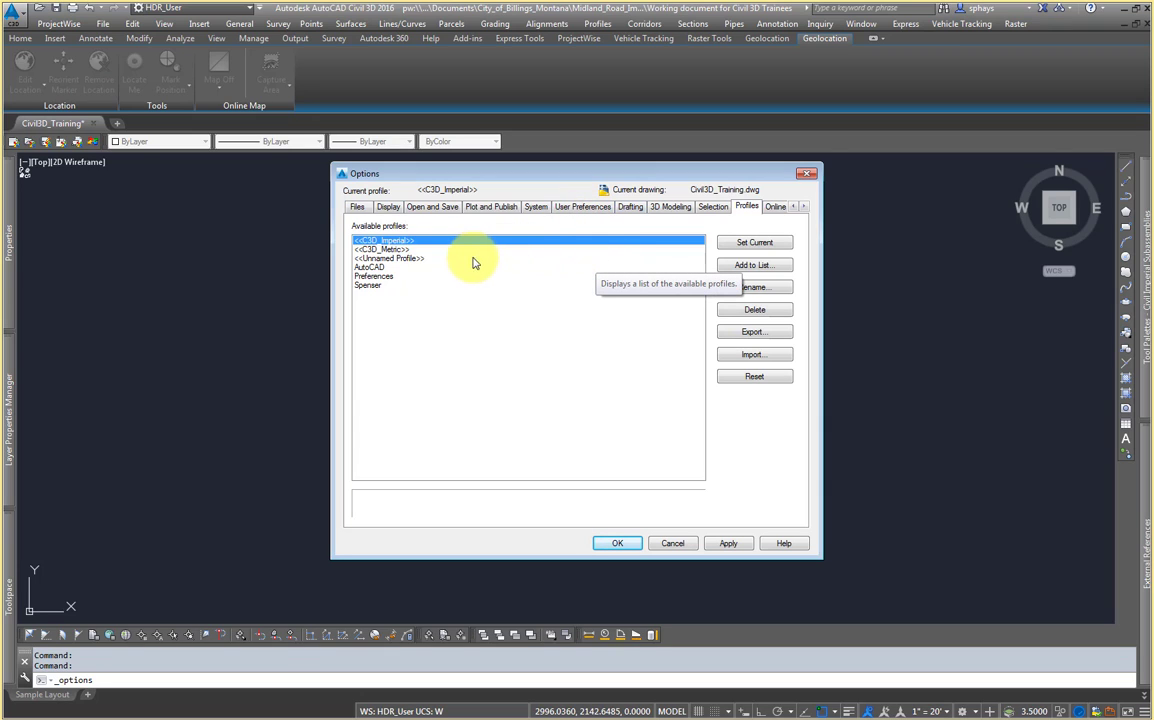
pyautogui.click(378, 267)
pyautogui.click(754, 244)
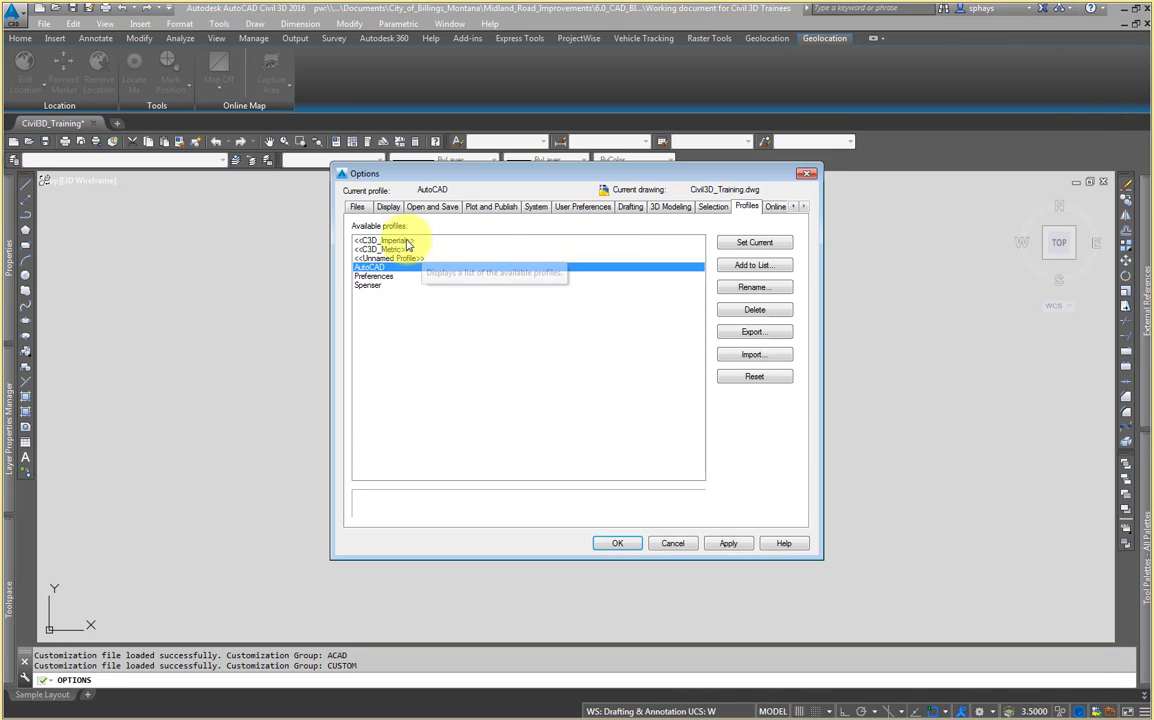
# Step: Import a profile for <<C3D_Imperial>> from C3D Imperial.arg in the support folder of C3D on the C: drive
pyautogui.click(401, 241)
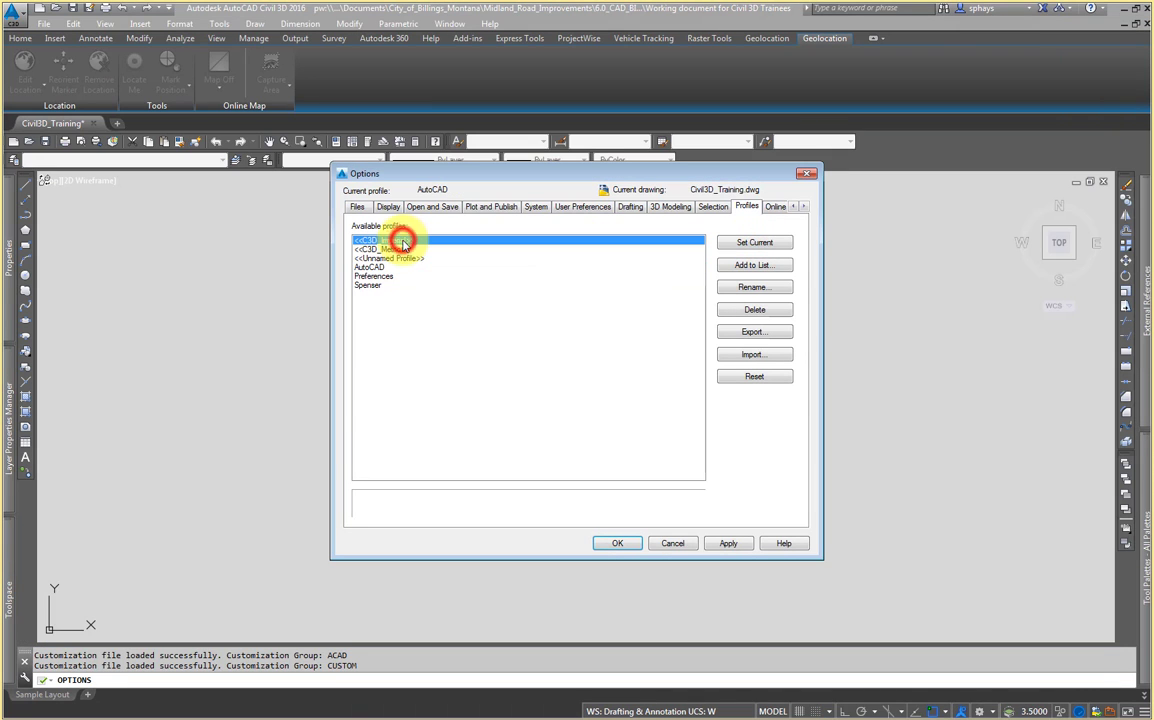
pyautogui.click(754, 356)
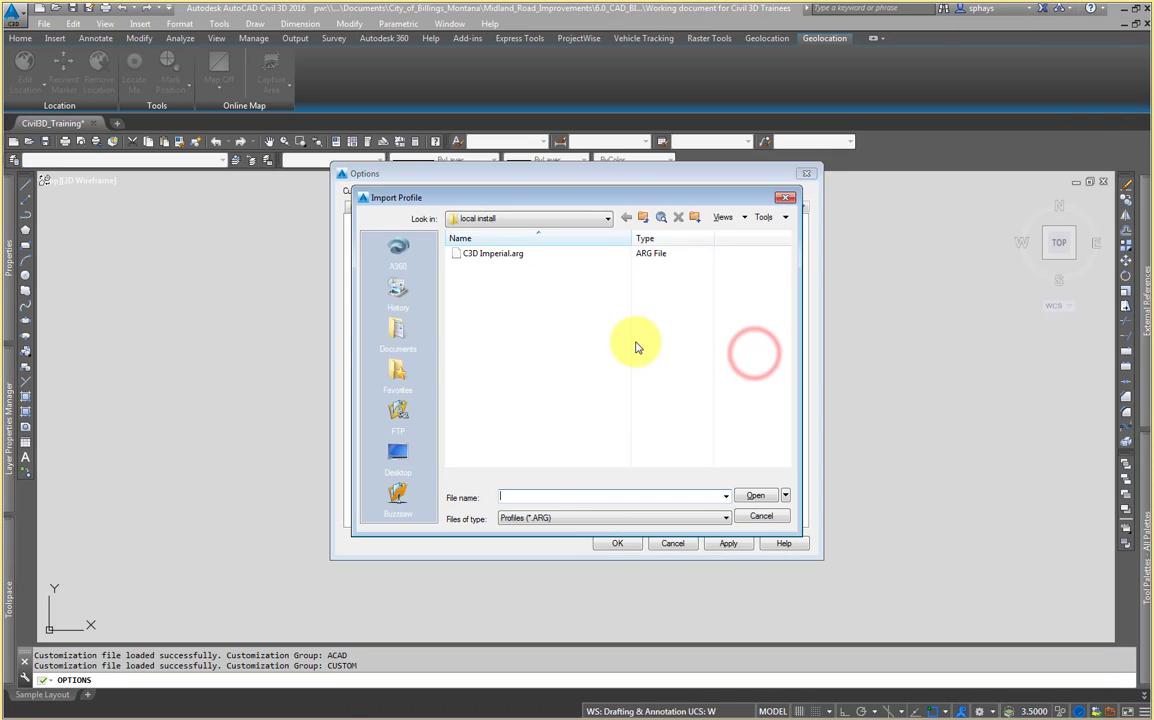
pyautogui.moveTo(618, 193); pyautogui.dragTo(675, 242)
pyautogui.click(570, 280)
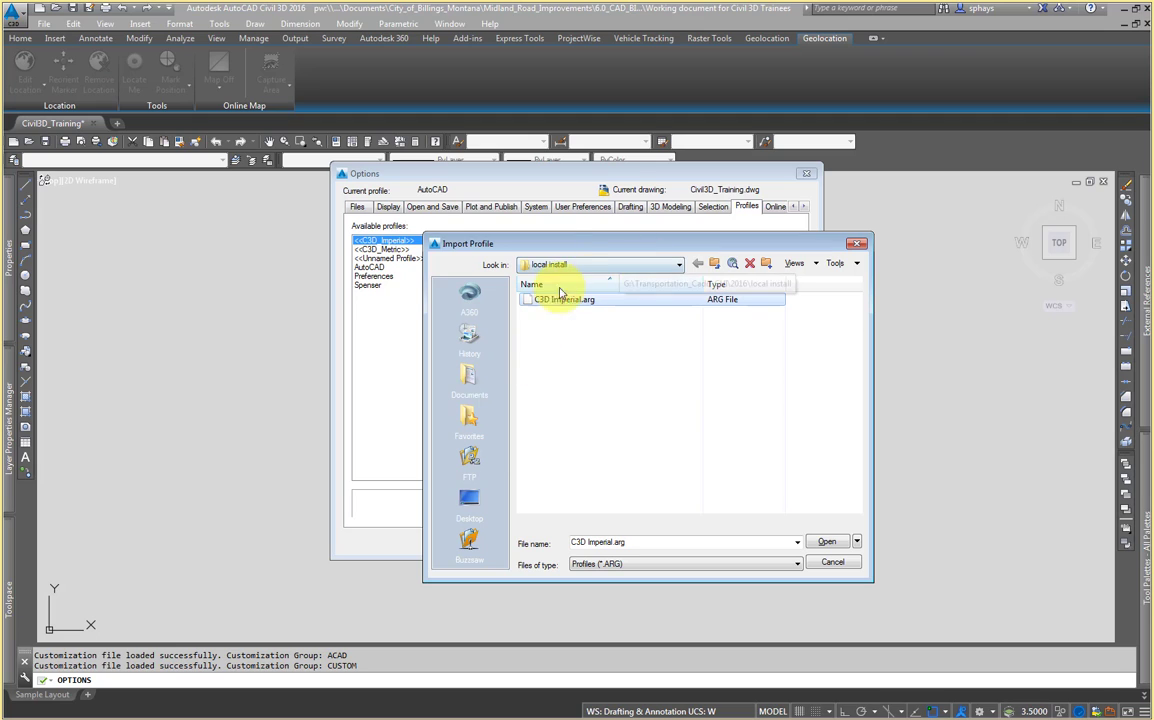
pyautogui.click(468, 498)
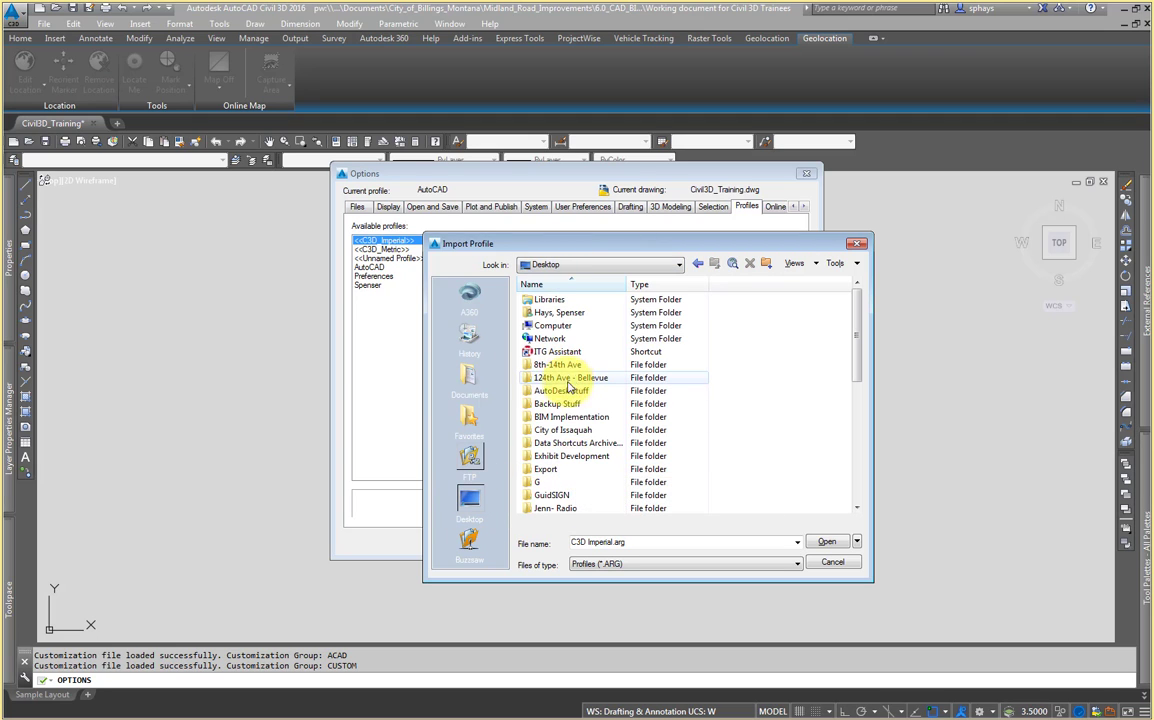
pyautogui.doubleClick(555, 325)
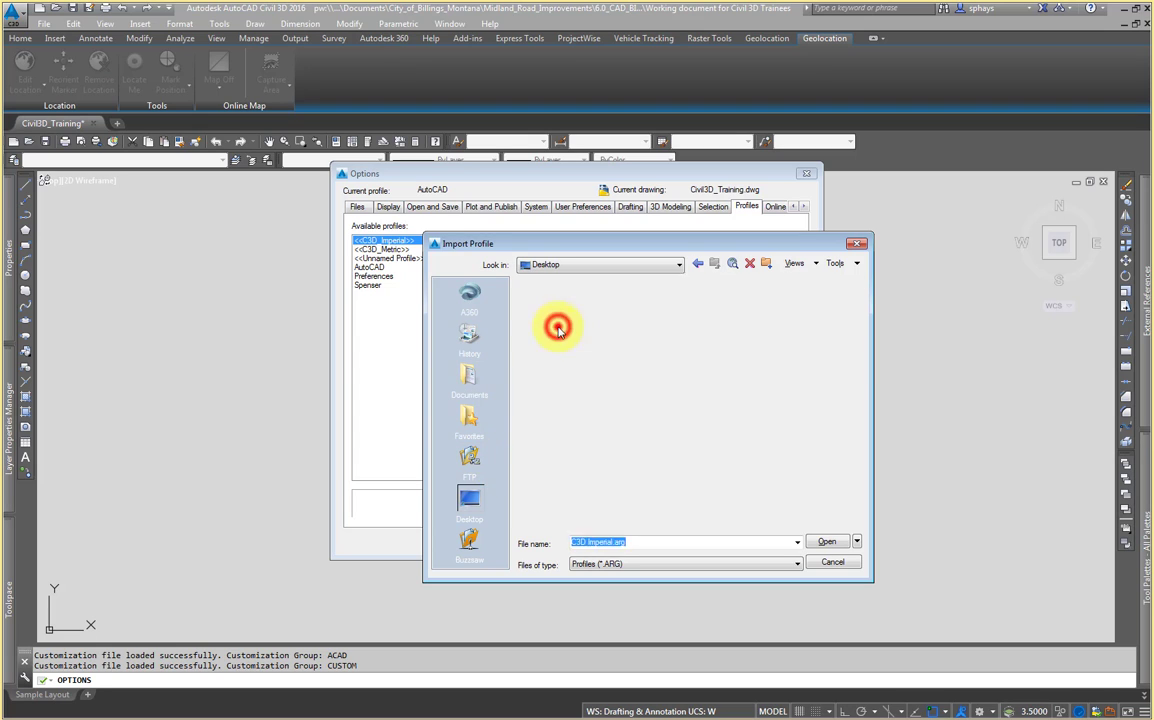
pyautogui.doubleClick(559, 314)
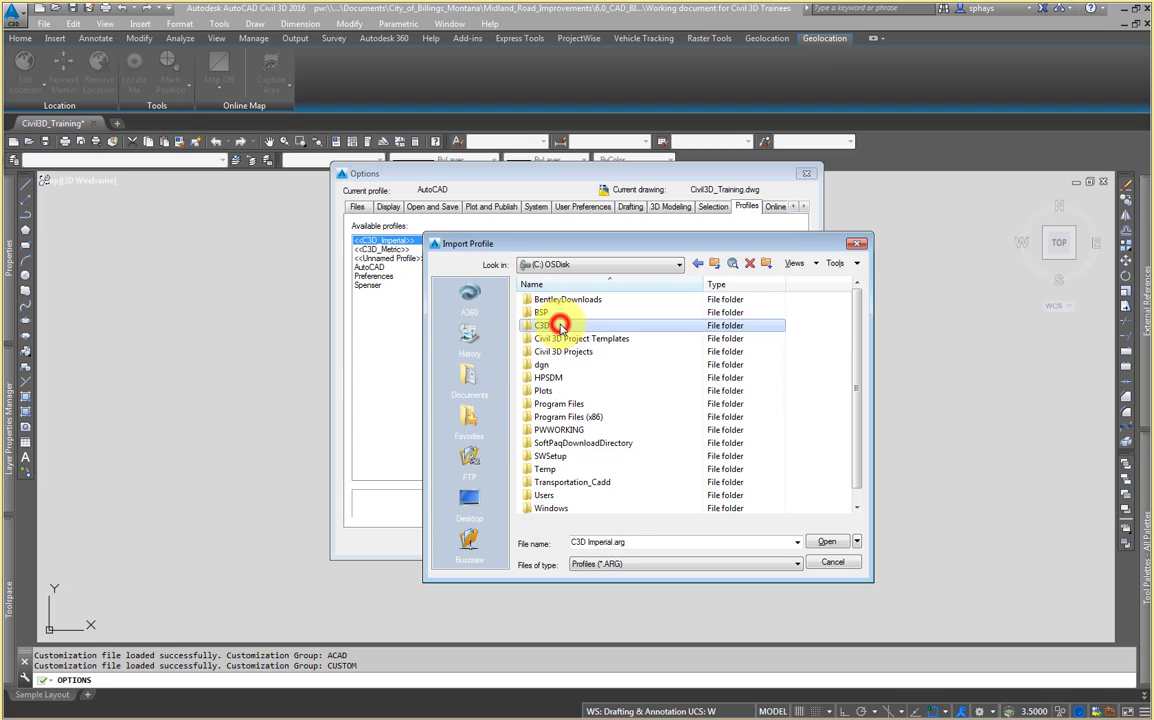
pyautogui.doubleClick(555, 318)
pyautogui.doubleClick(560, 302)
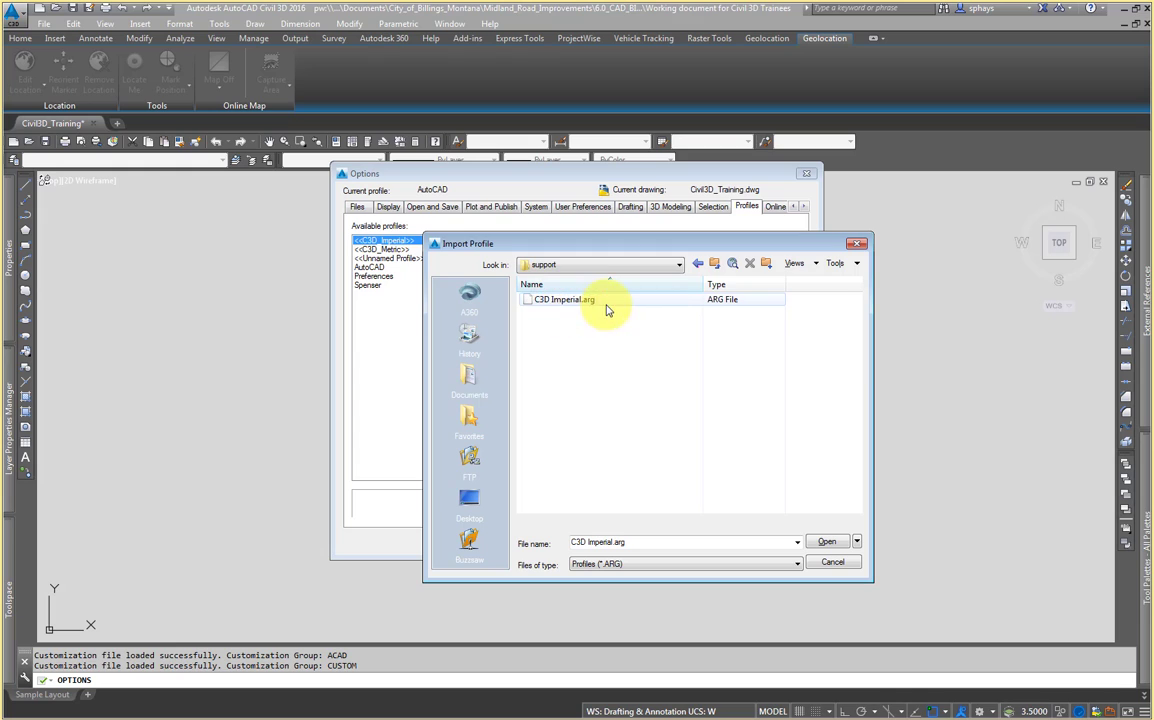
pyautogui.click(605, 300)
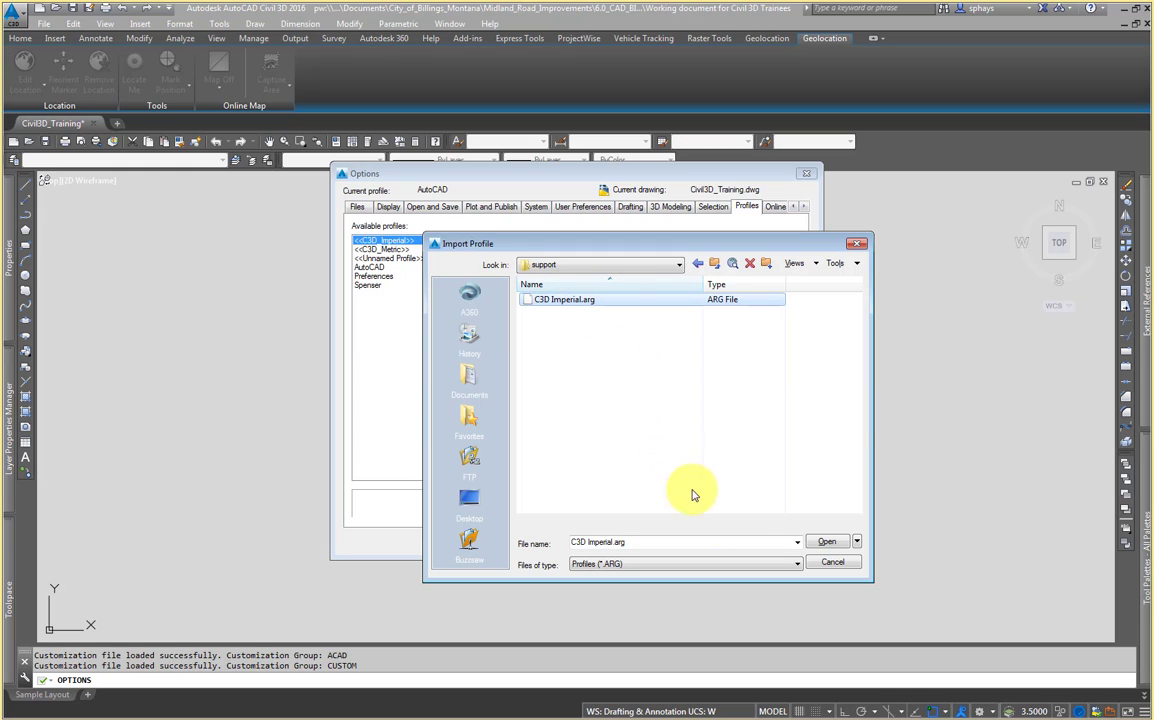
pyautogui.click(820, 543)
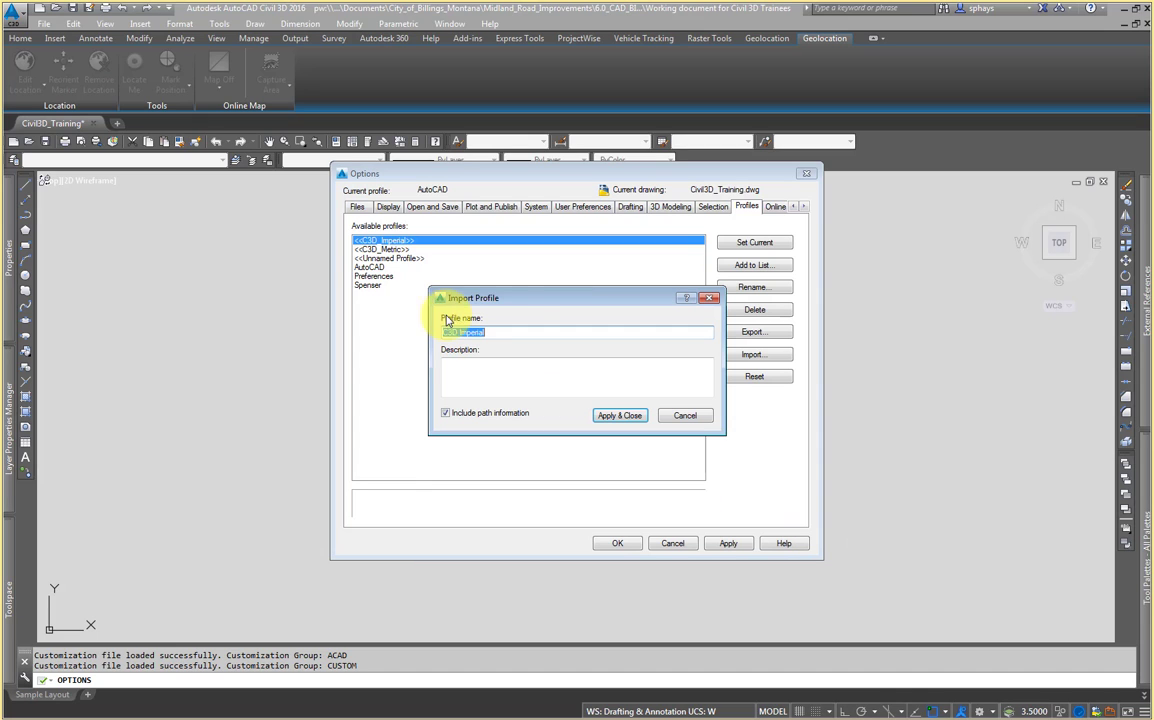
# Step: Name the imported profile <<C3D_Imperial>>, apply and close the import, and confirm replacing the existing profile
pyautogui.moveTo(527, 301); pyautogui.dragTo(520, 311)
pyautogui.click(495, 345)
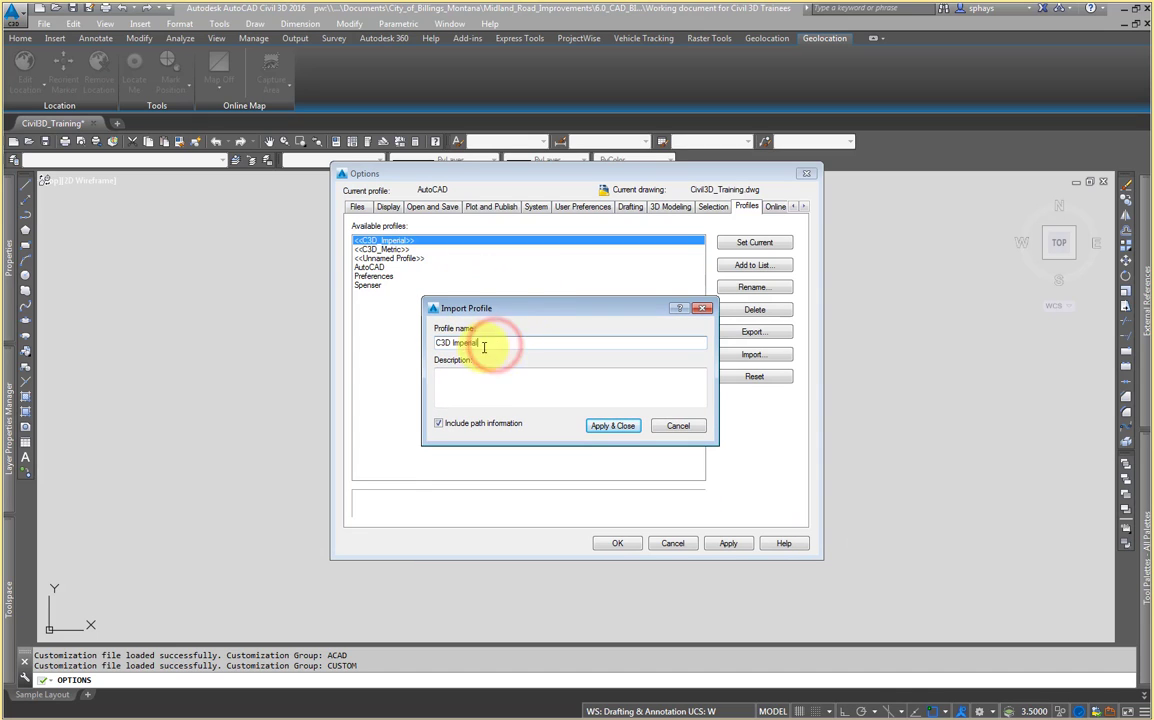
pyautogui.click(454, 344)
pyautogui.write('<<')
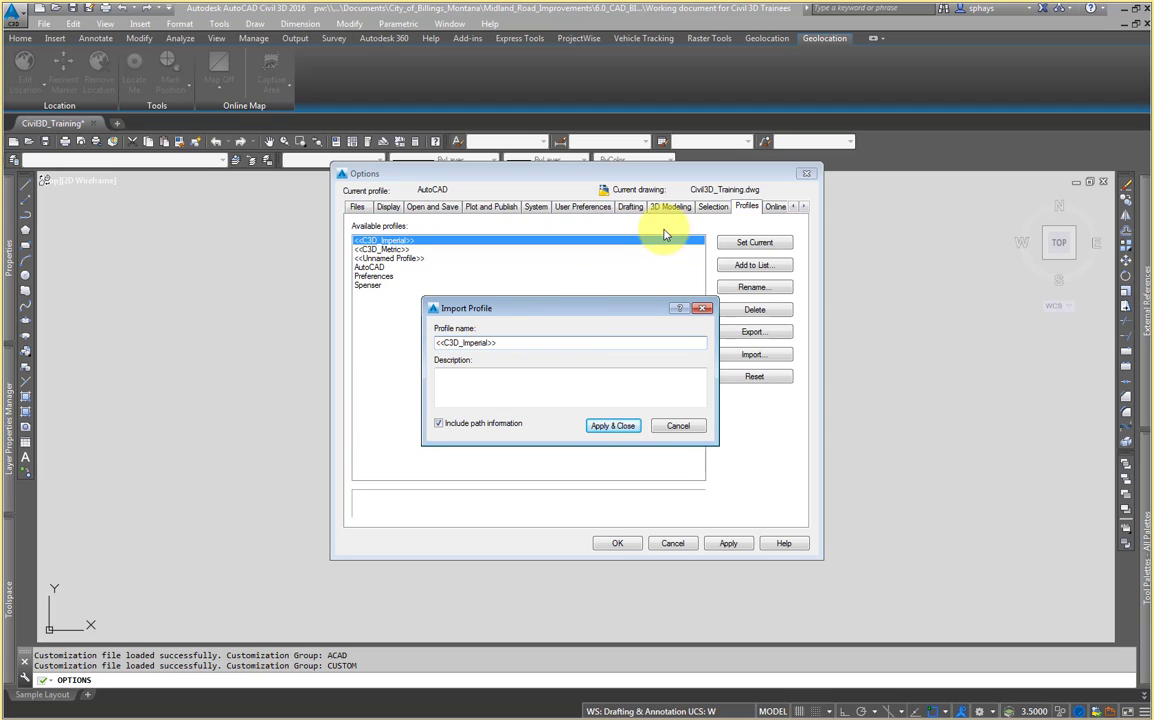
pyautogui.moveTo(650, 308); pyautogui.dragTo(637, 307)
pyautogui.click(609, 428)
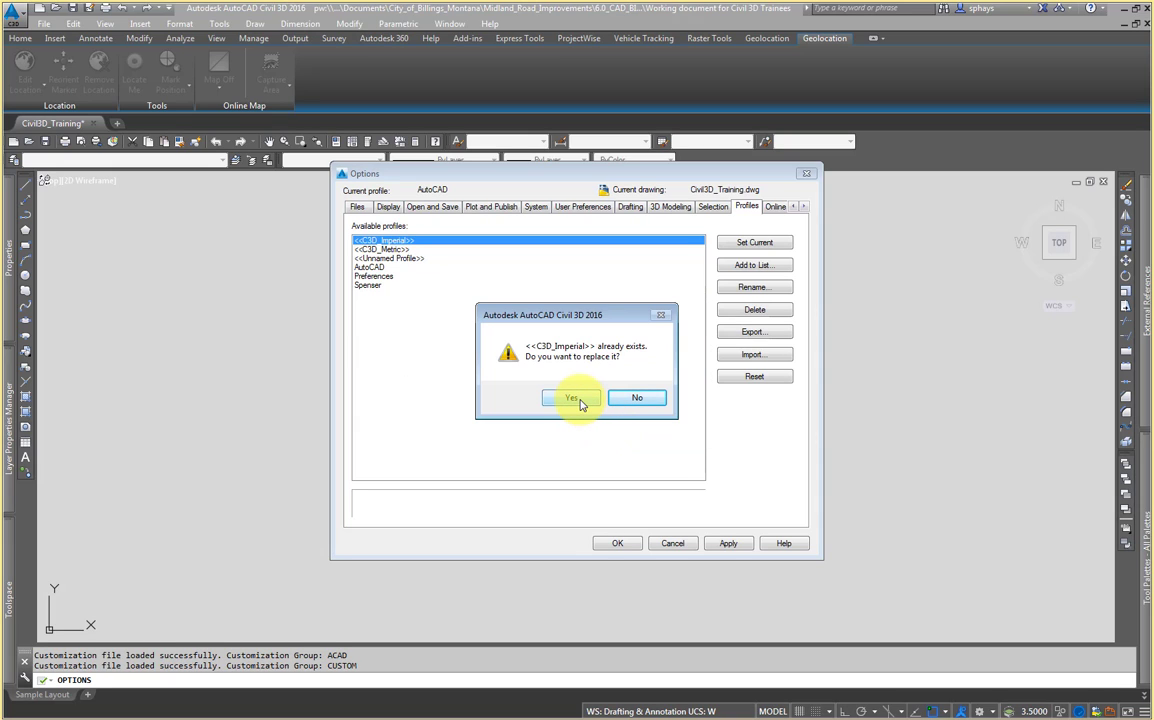
pyautogui.click(574, 400)
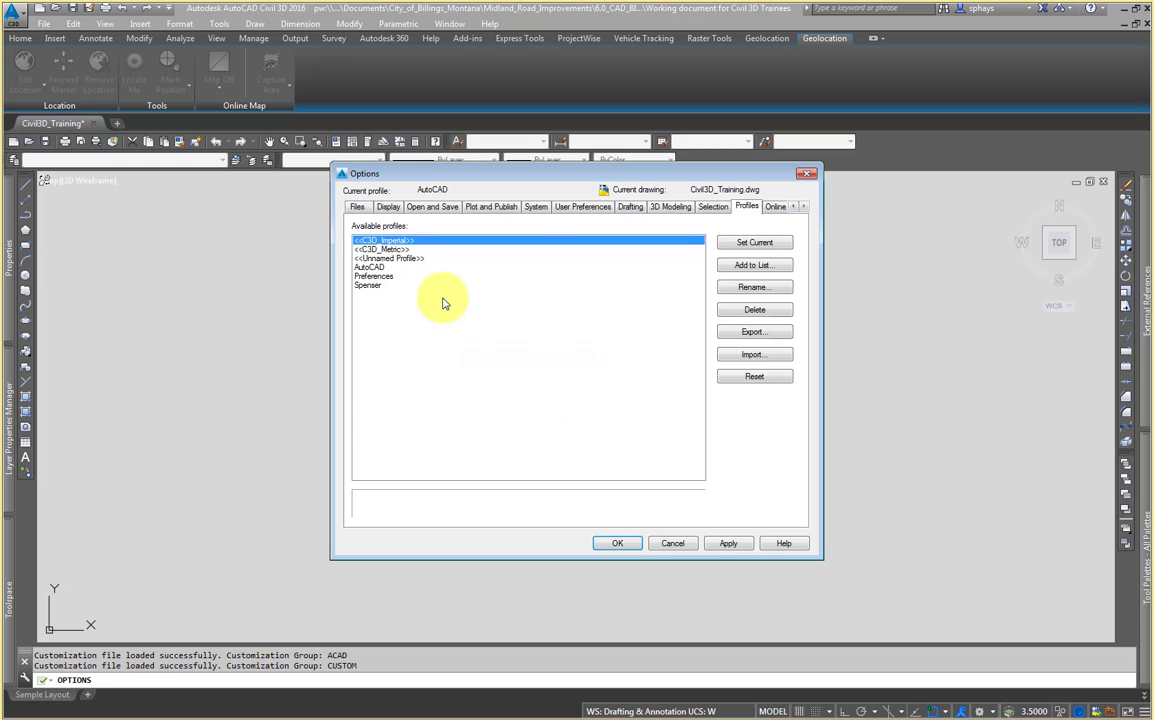
# Step: Set the <<C3D_Imperial>> profile current and close the Options dialog
pyautogui.click(400, 268)
pyautogui.click(420, 240)
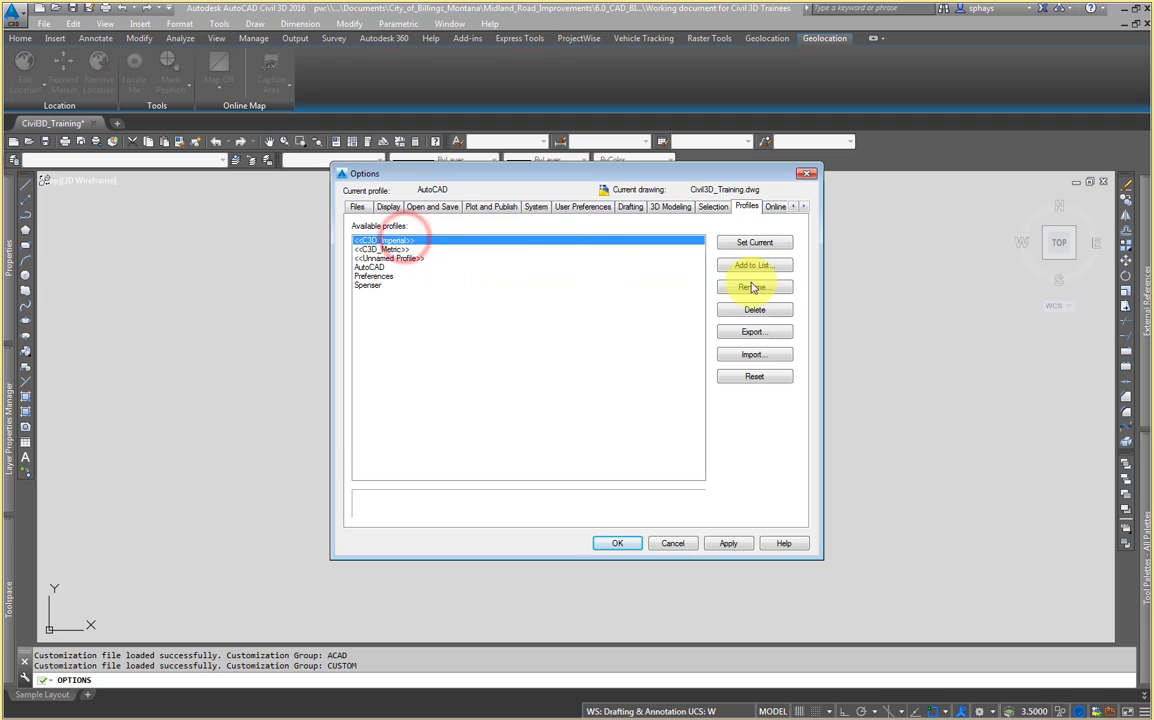
pyautogui.click(765, 244)
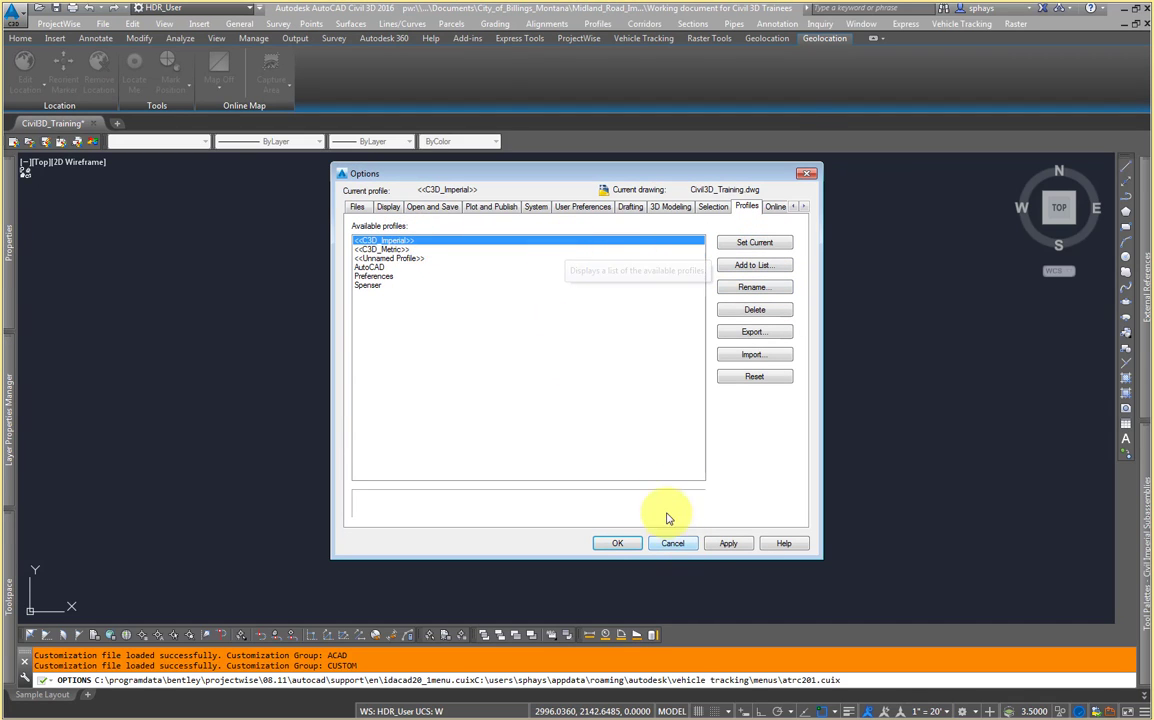
pyautogui.click(618, 545)
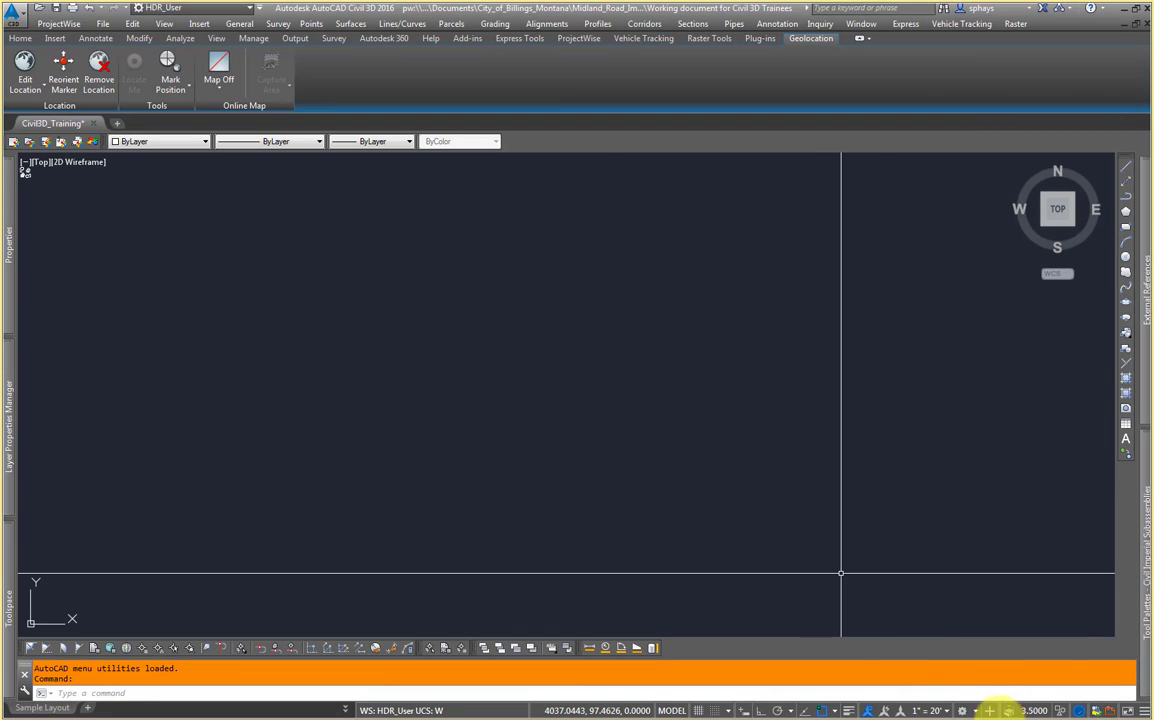
# Step: Set the workspace to HDR_User from the workspace switching menu
pyautogui.click(970, 711)
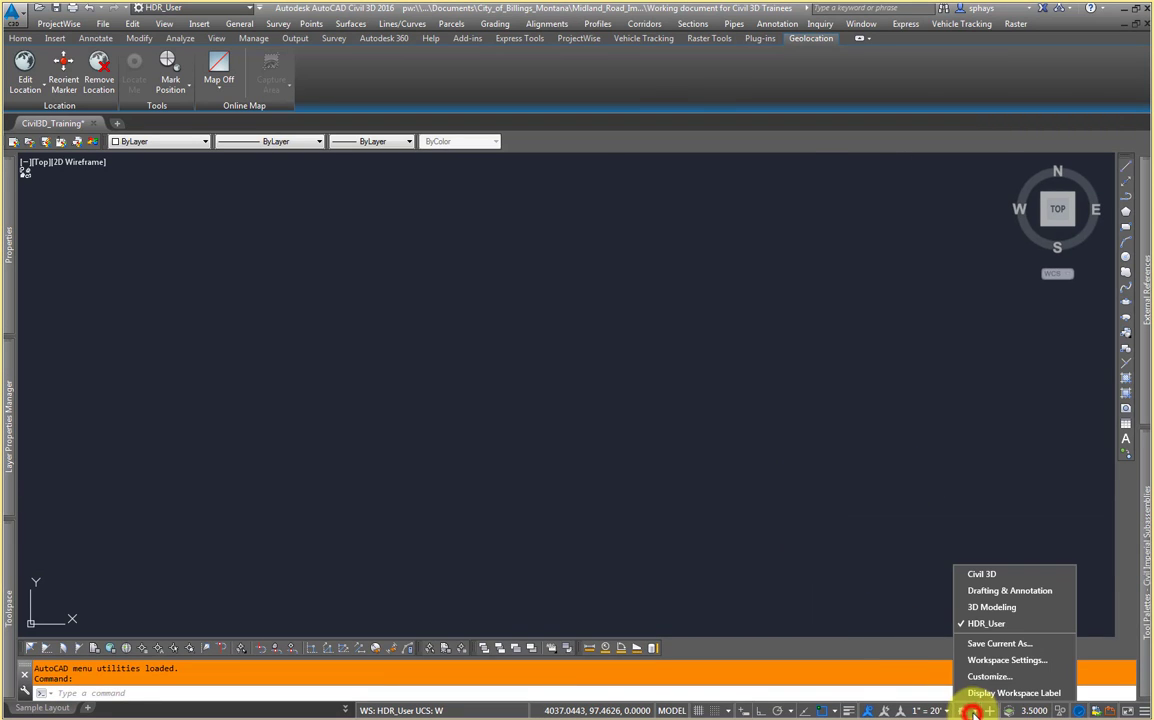
pyautogui.click(1000, 624)
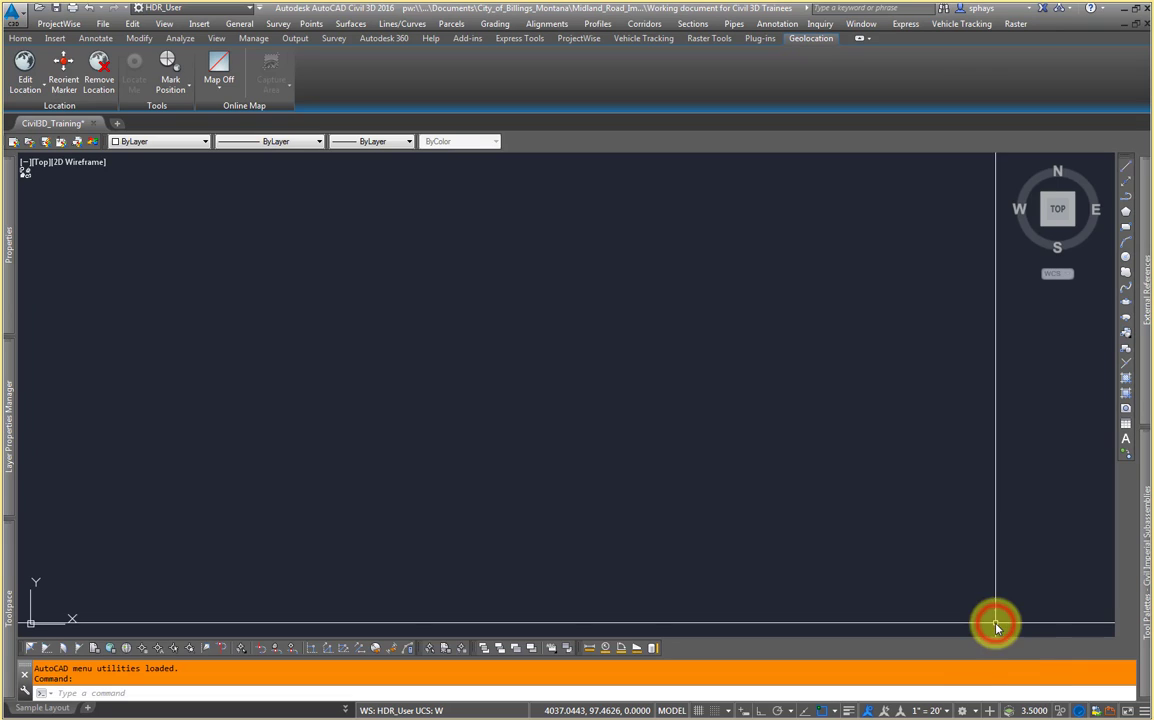
pyautogui.click(976, 711)
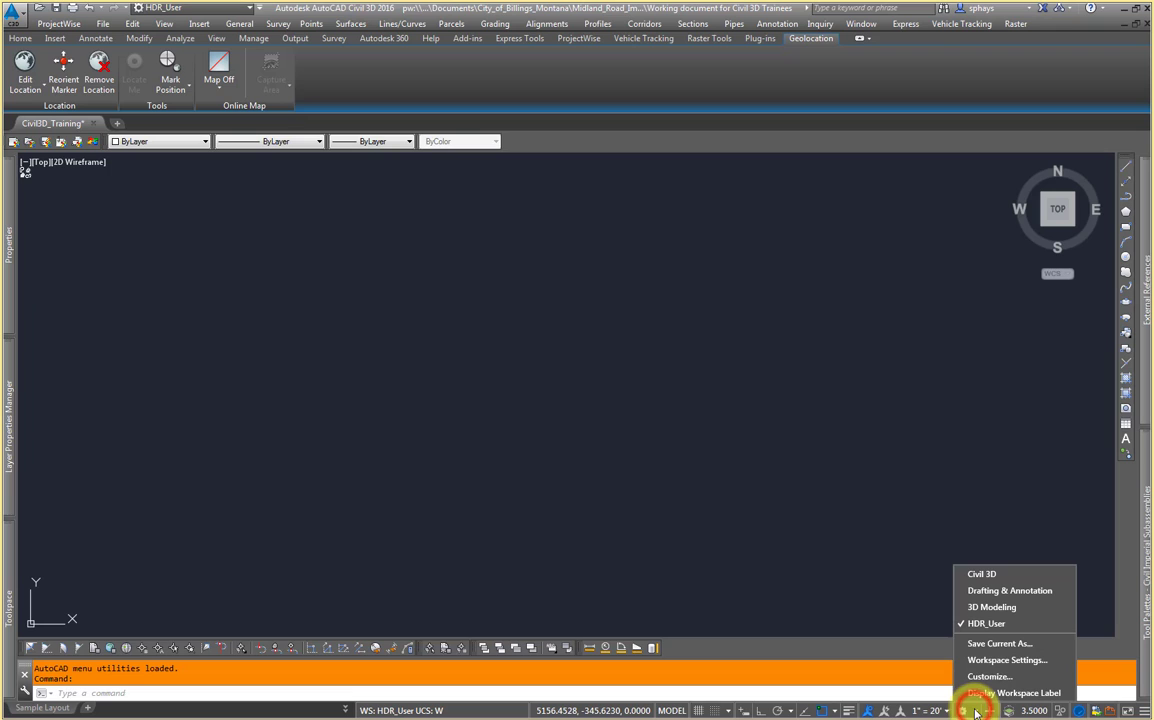
pyautogui.click(1000, 624)
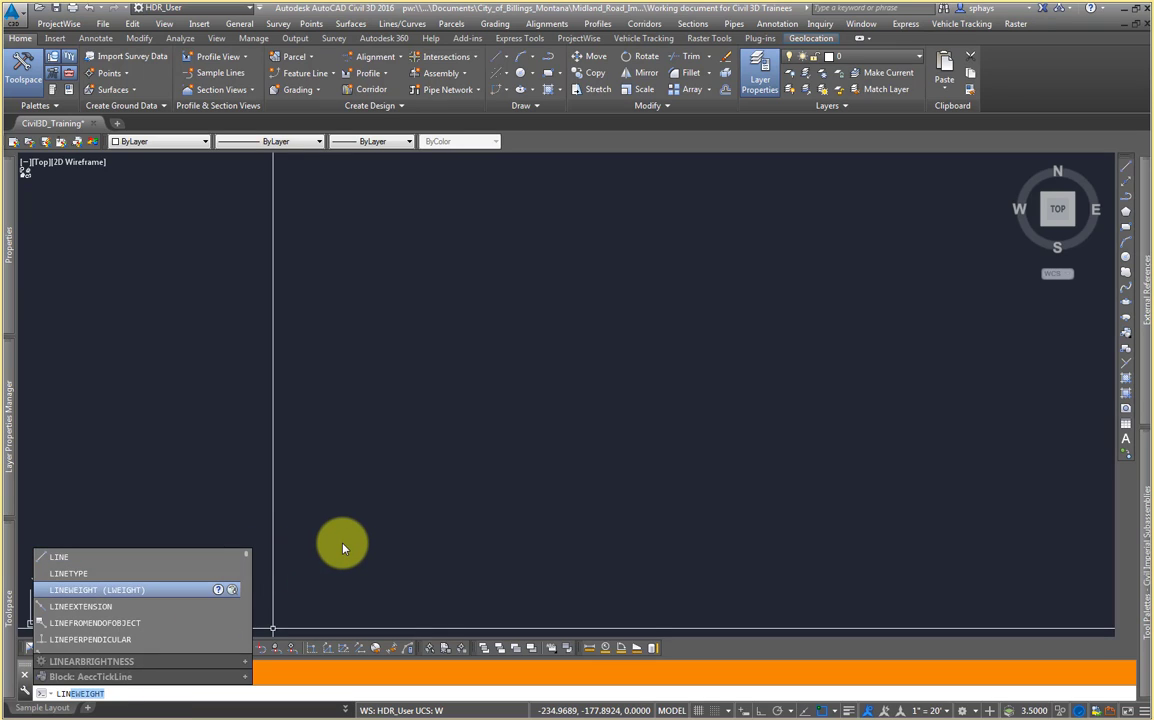
# Step: Draw a three-segment open line shaped like a trapezoid without a base using the LINE command
pyautogui.write('E')
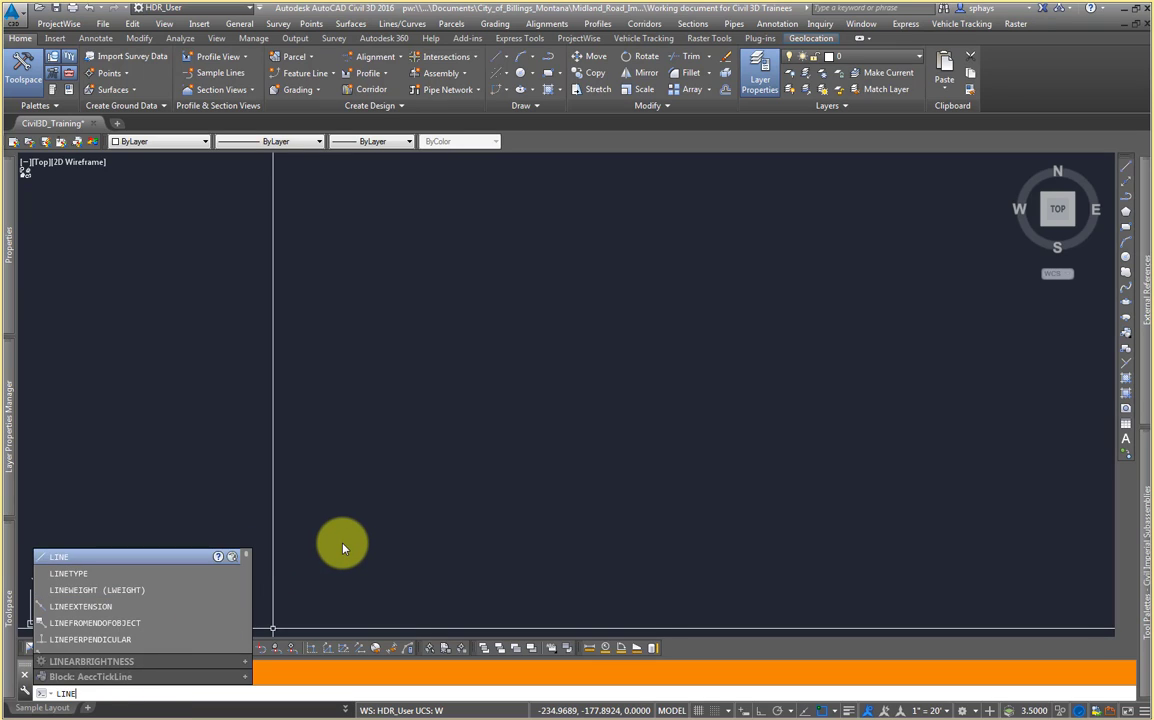
pyautogui.press('Return')
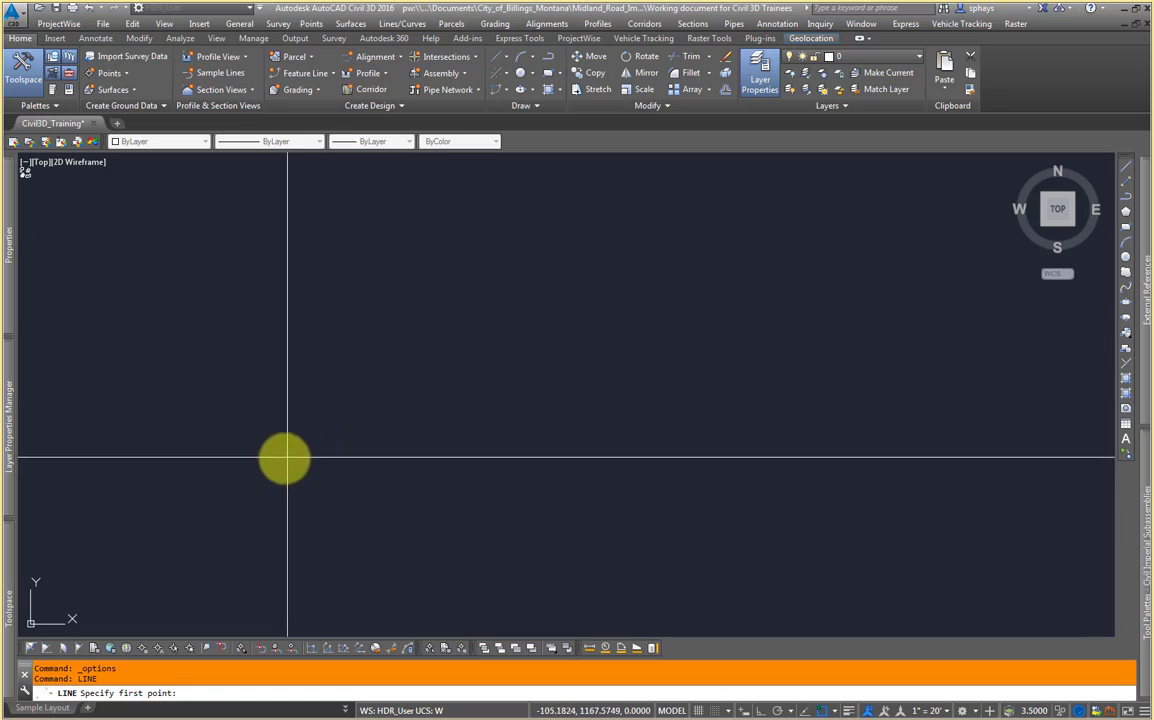
pyautogui.click(257, 462)
pyautogui.click(410, 323)
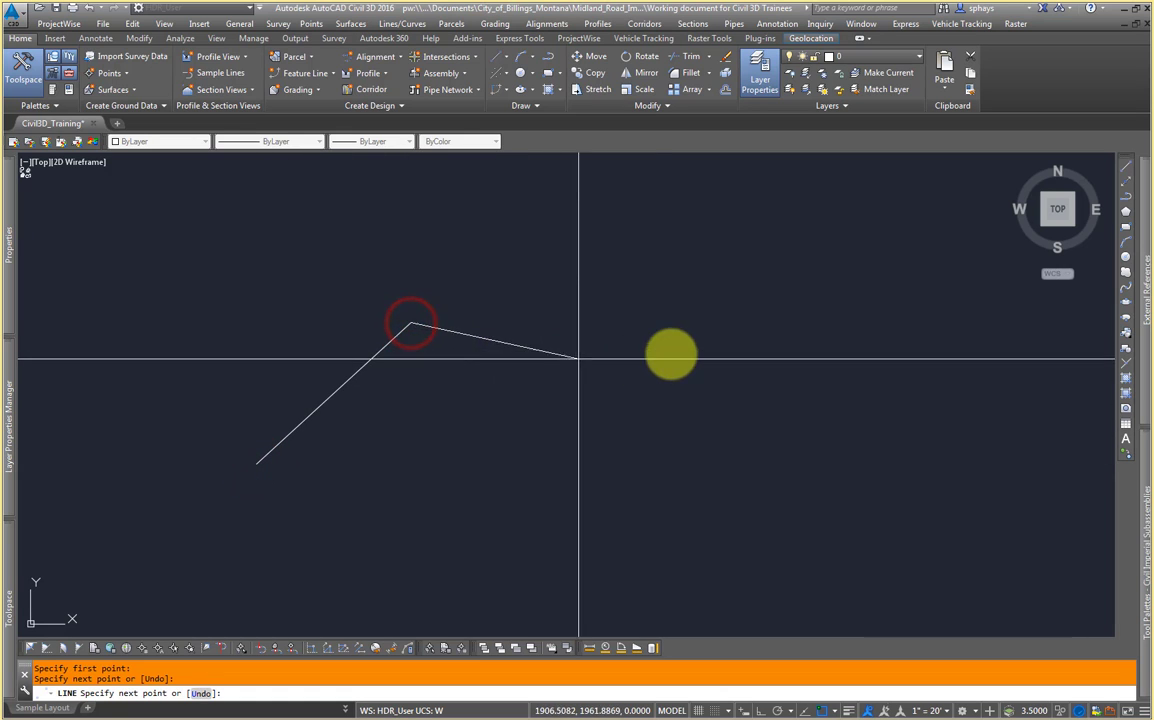
pyautogui.click(650, 323)
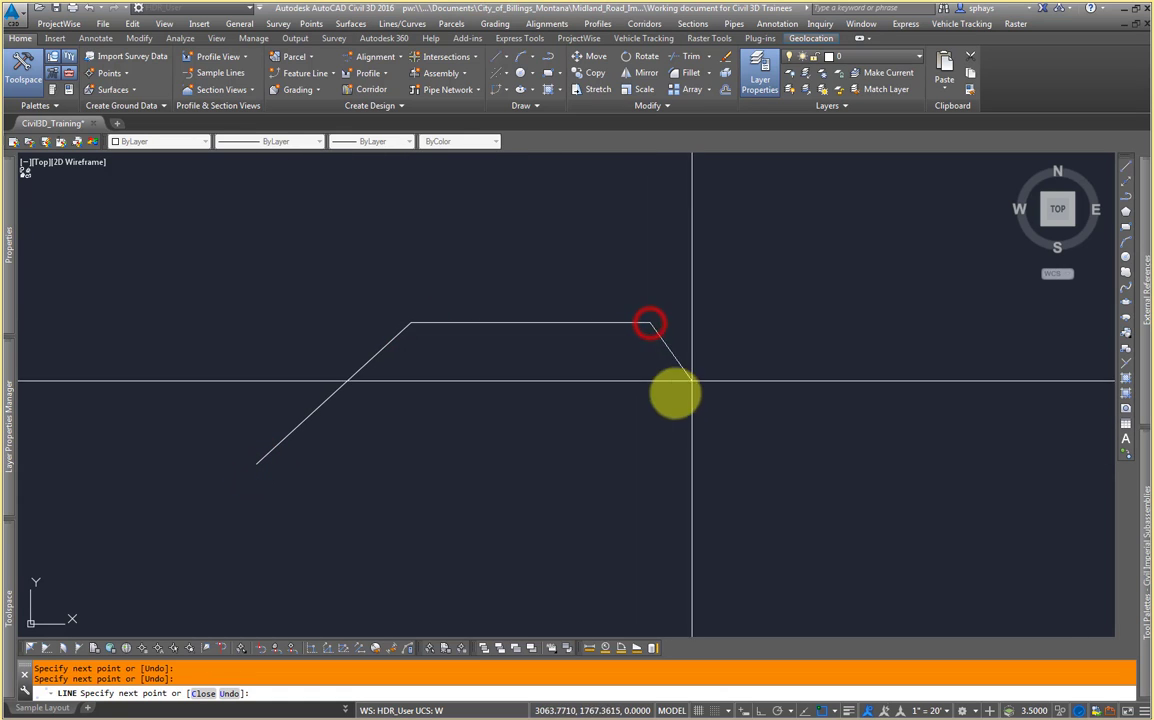
pyautogui.click(767, 452)
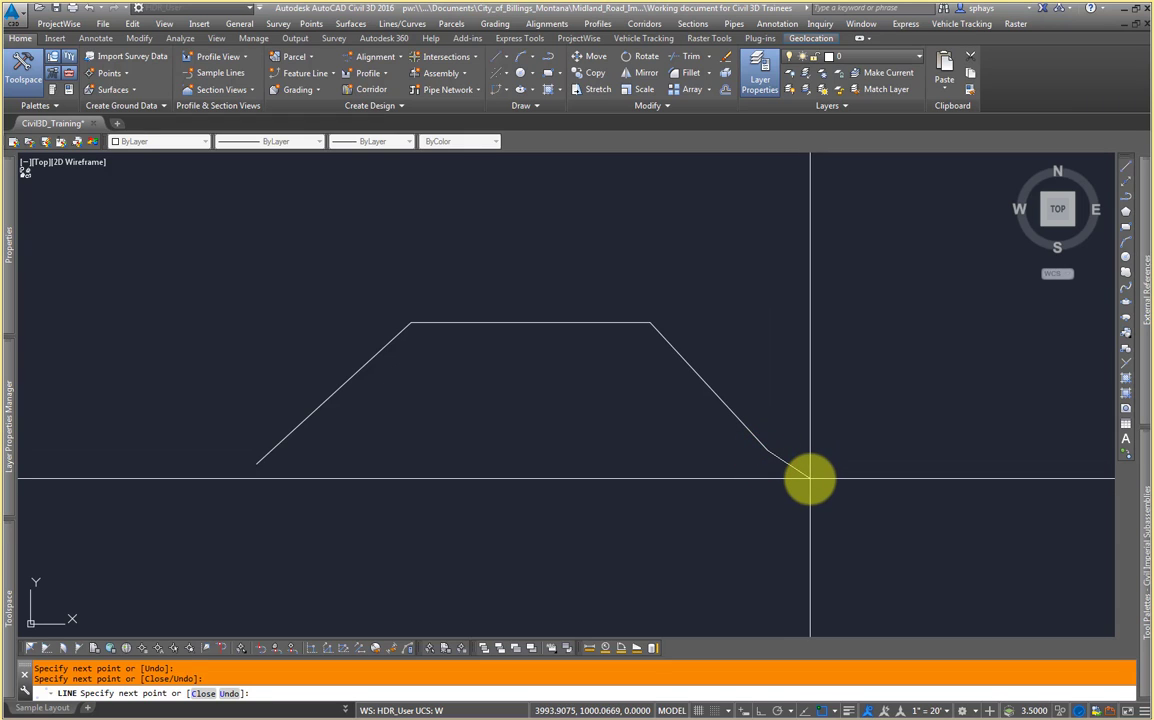
pyautogui.press('Return')
pyautogui.click(742, 421)
pyautogui.click(591, 323)
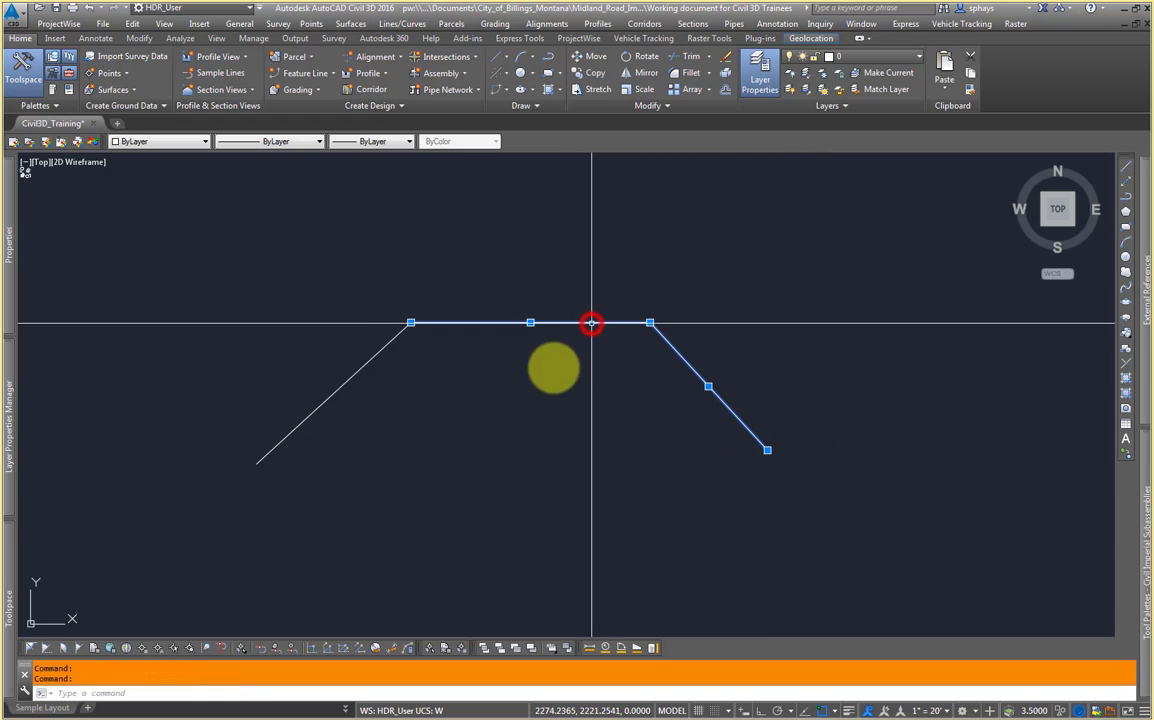
pyautogui.click(368, 369)
pyautogui.click(320, 423)
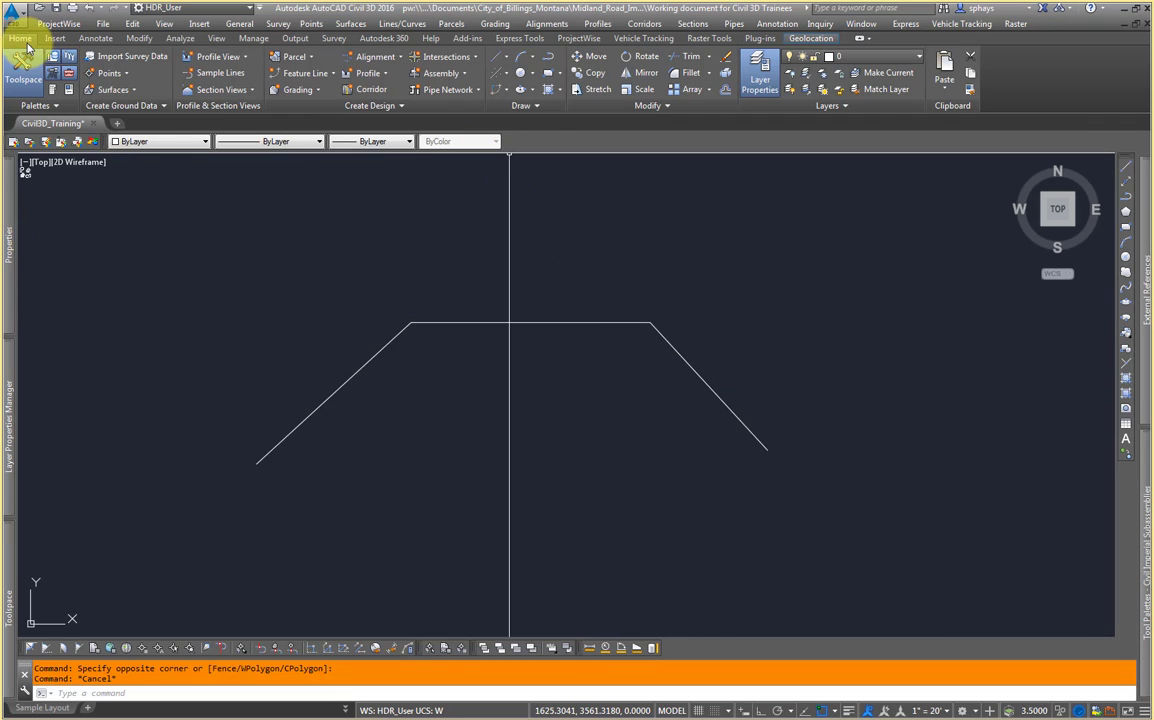
# Step: Draw a second, larger three-segment line above the first one using Create Line
pyautogui.click(503, 58)
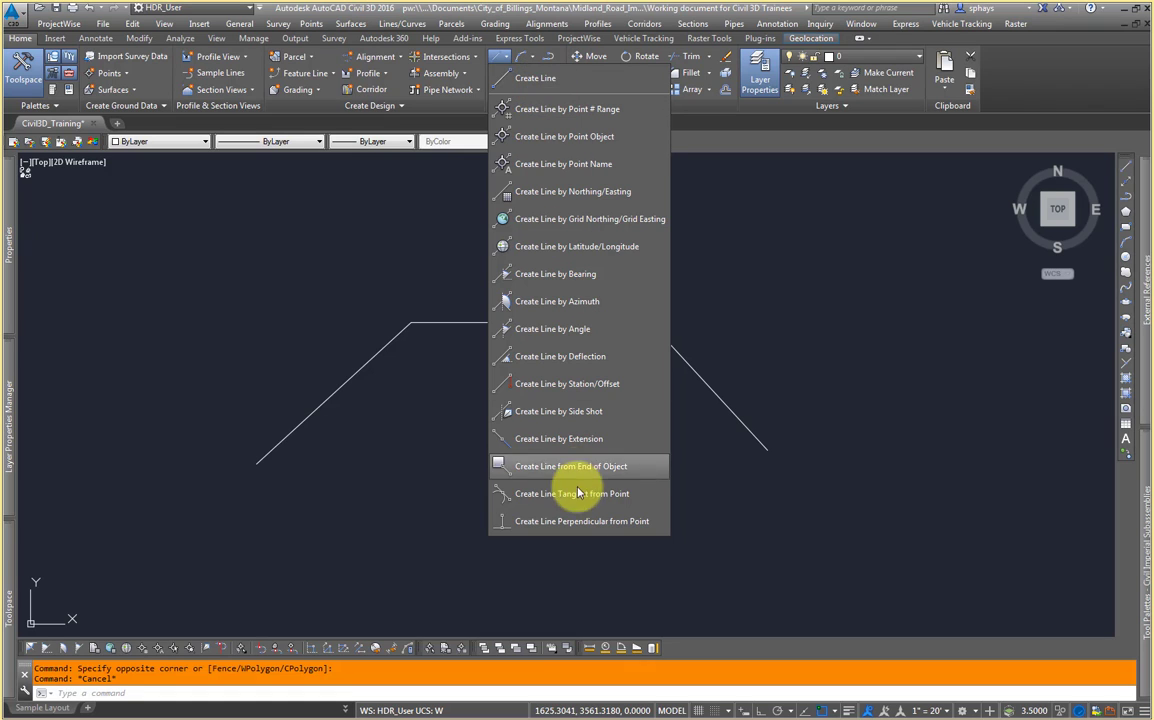
pyautogui.click(538, 80)
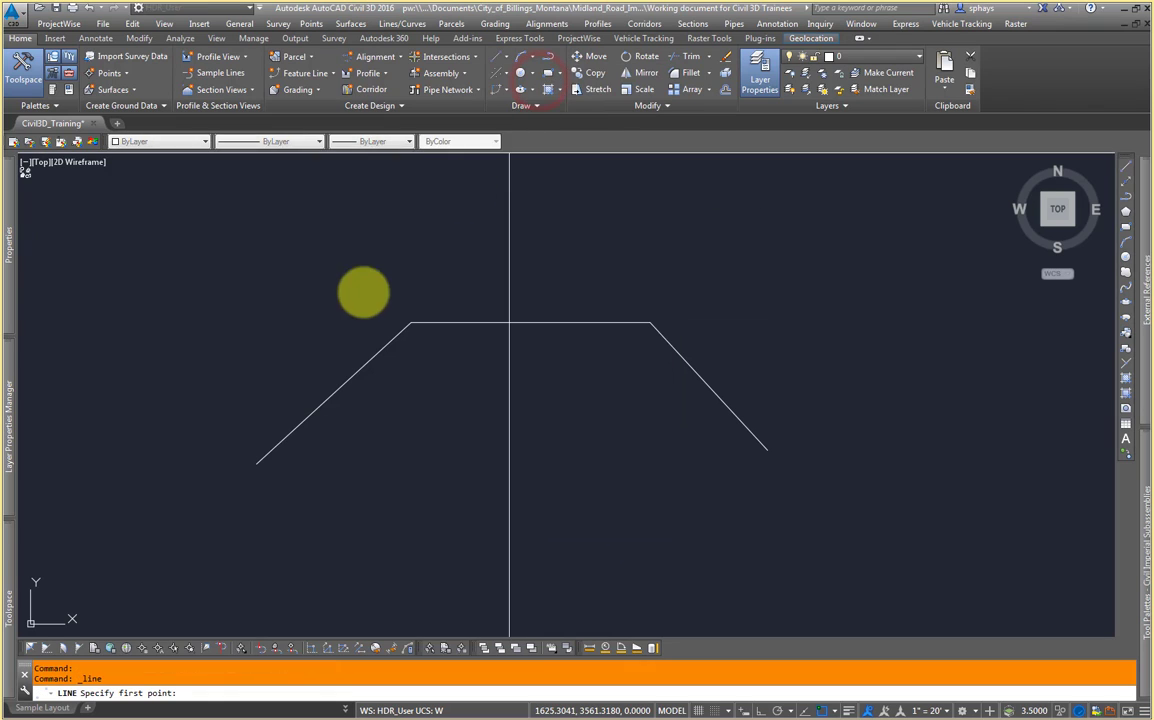
pyautogui.click(220, 429)
pyautogui.click(380, 262)
pyautogui.click(649, 265)
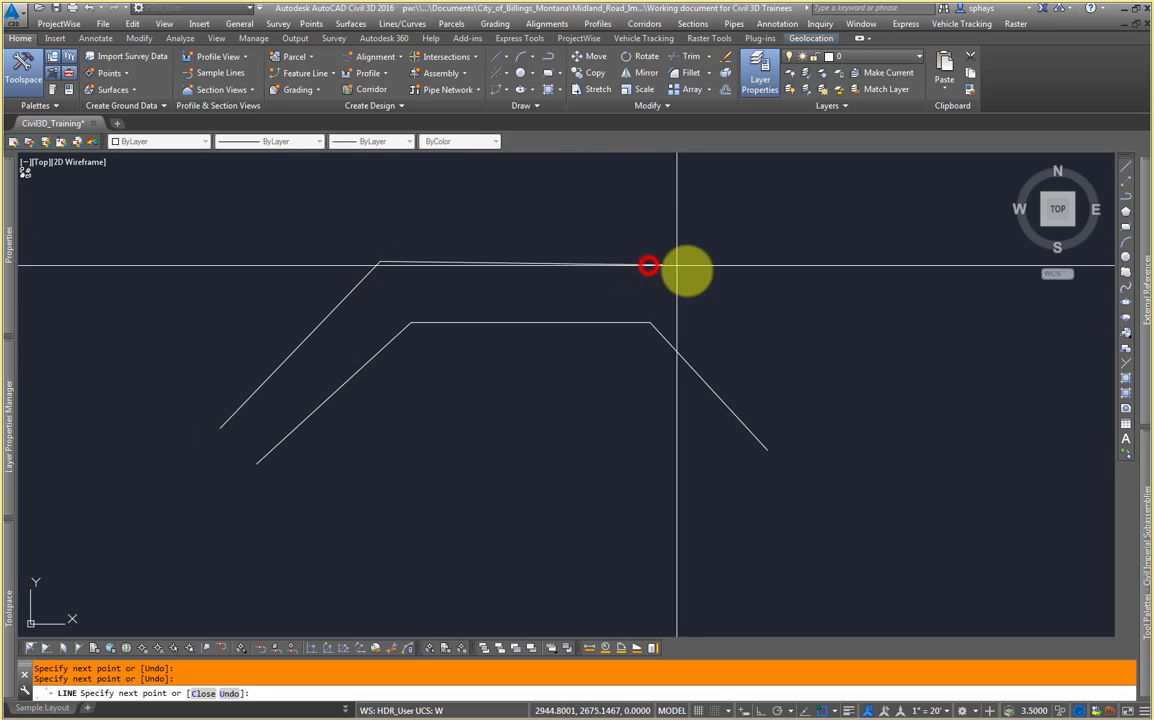
pyautogui.click(819, 403)
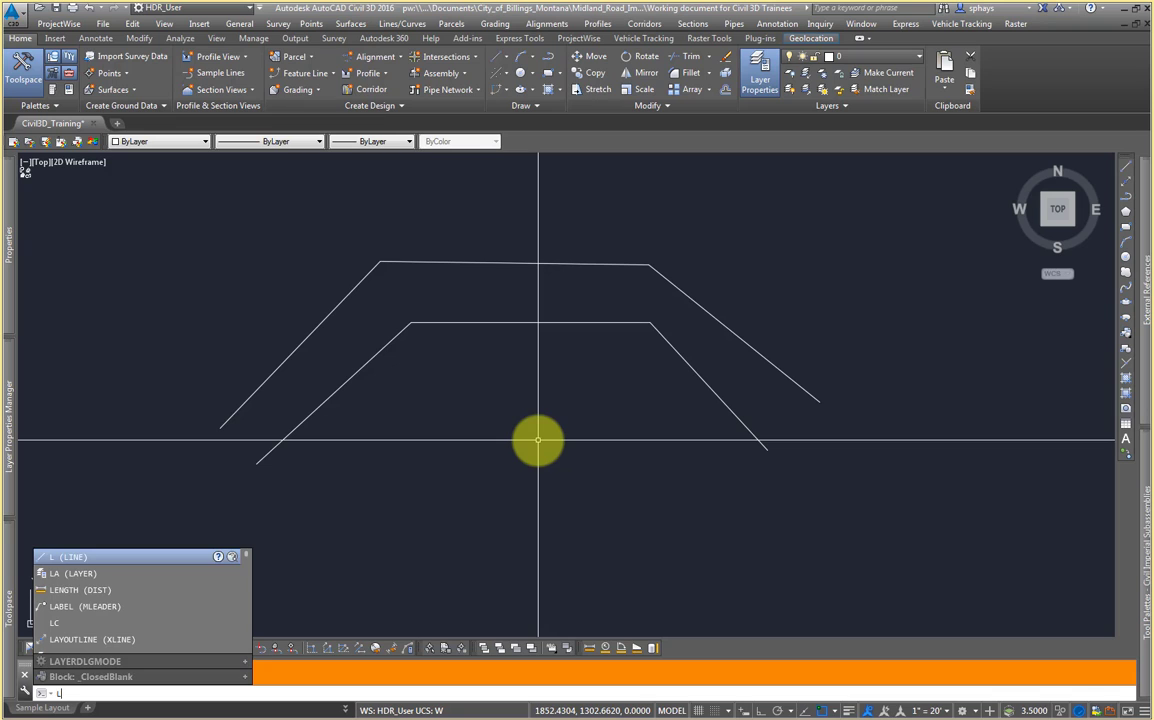
# Step: Draw a third, smaller three-segment line below the others with the LINE command
pyautogui.press('Return')
pyautogui.click(404, 490)
pyautogui.click(519, 408)
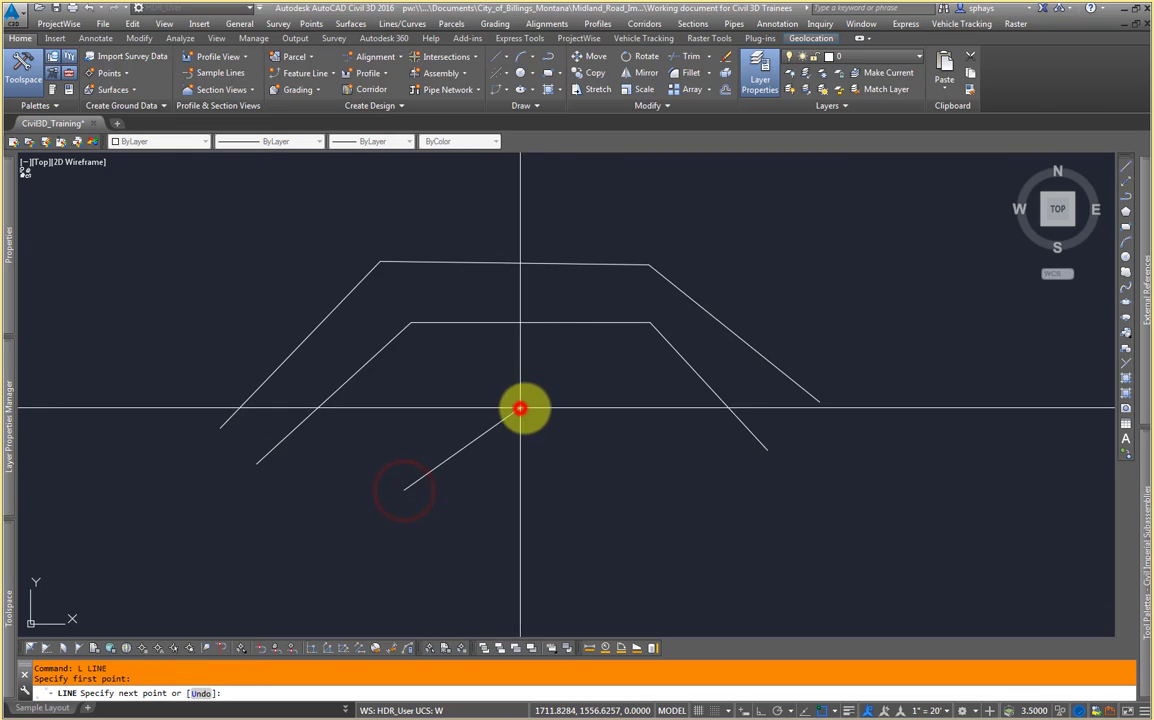
pyautogui.click(650, 408)
pyautogui.click(712, 455)
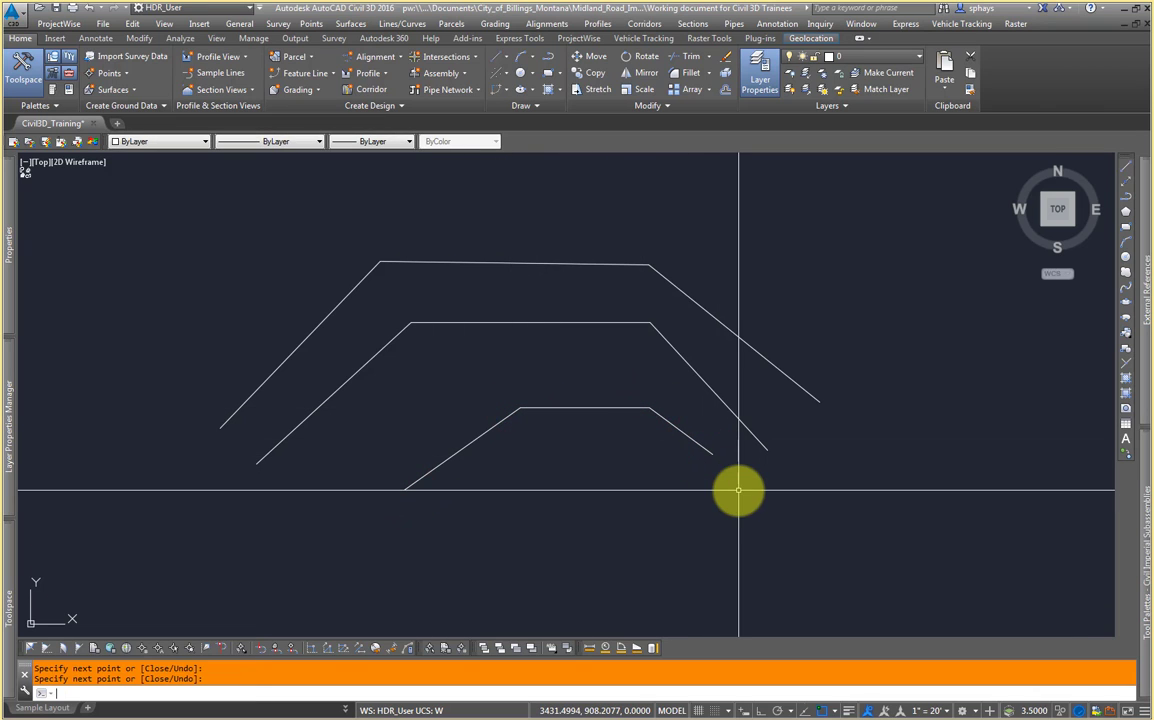
pyautogui.moveTo(650, 461); pyautogui.dragTo(661, 465, button='middle')
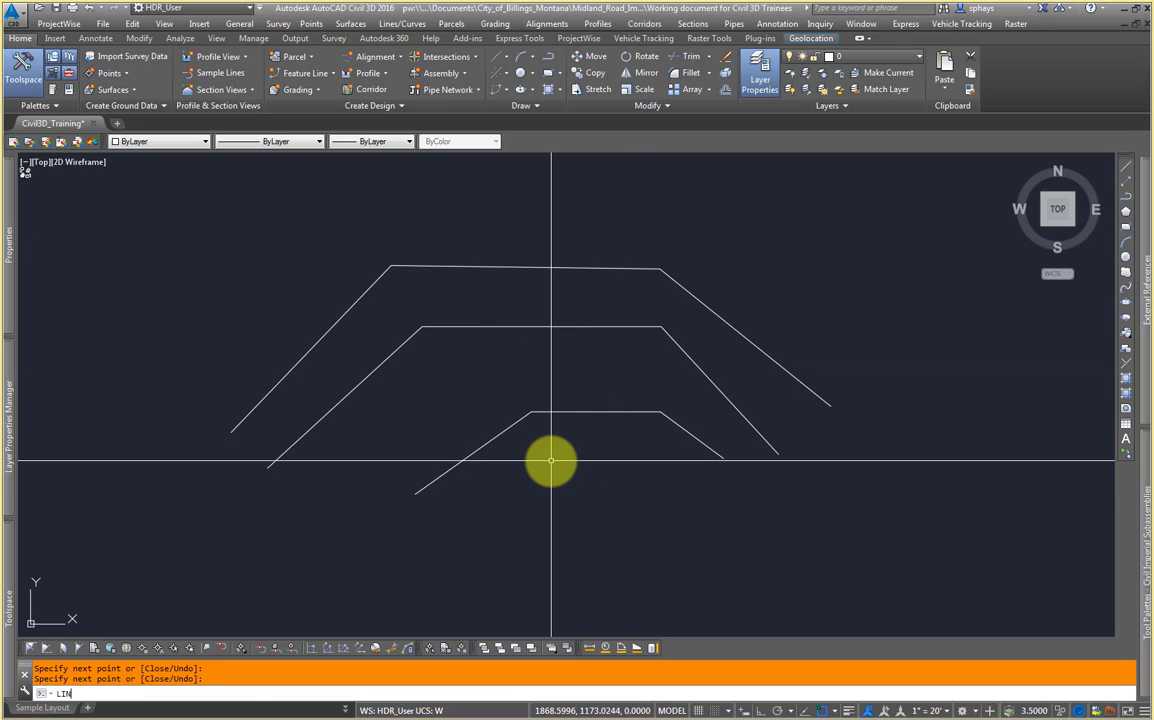
pyautogui.write('W')
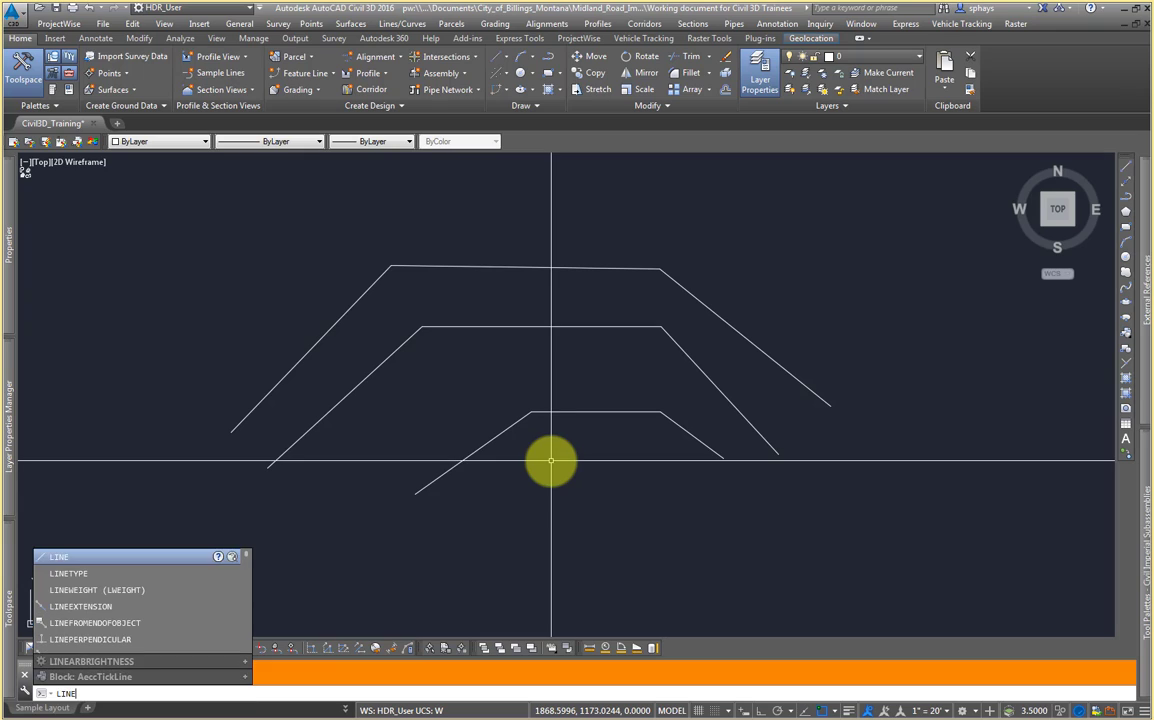
pyautogui.press('Return')
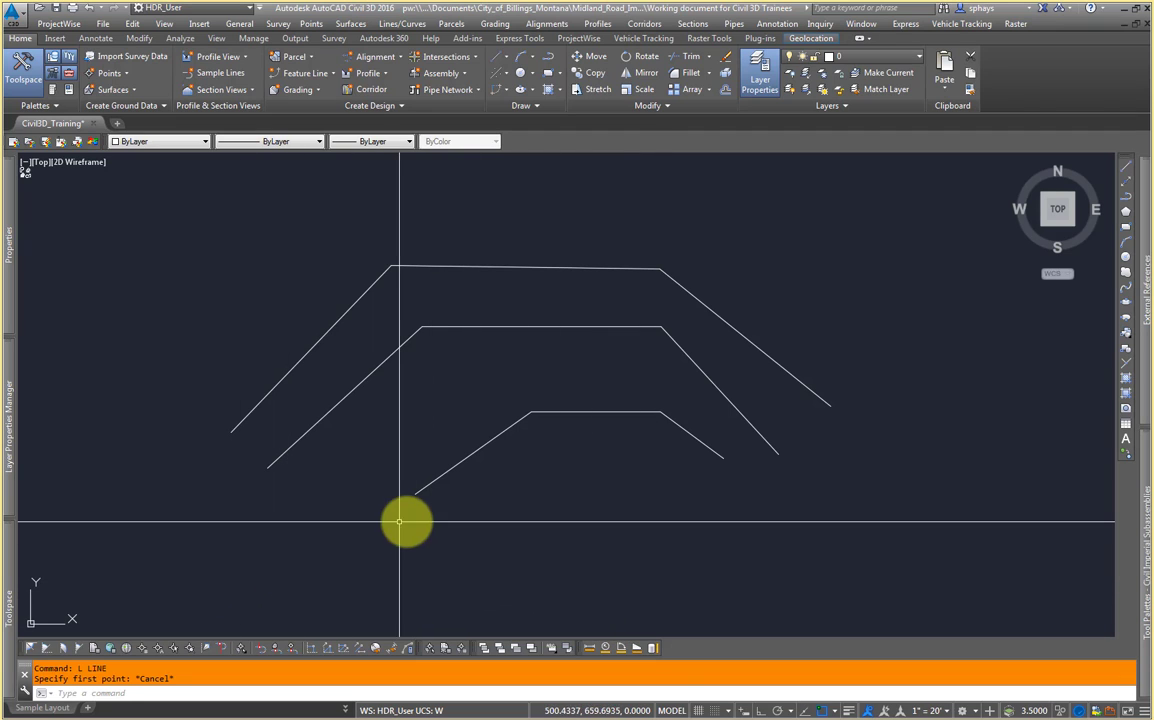
# Step: Draw a two-segment line to the right of the three trapezoid lines with the Line tool
pyautogui.click(1130, 171)
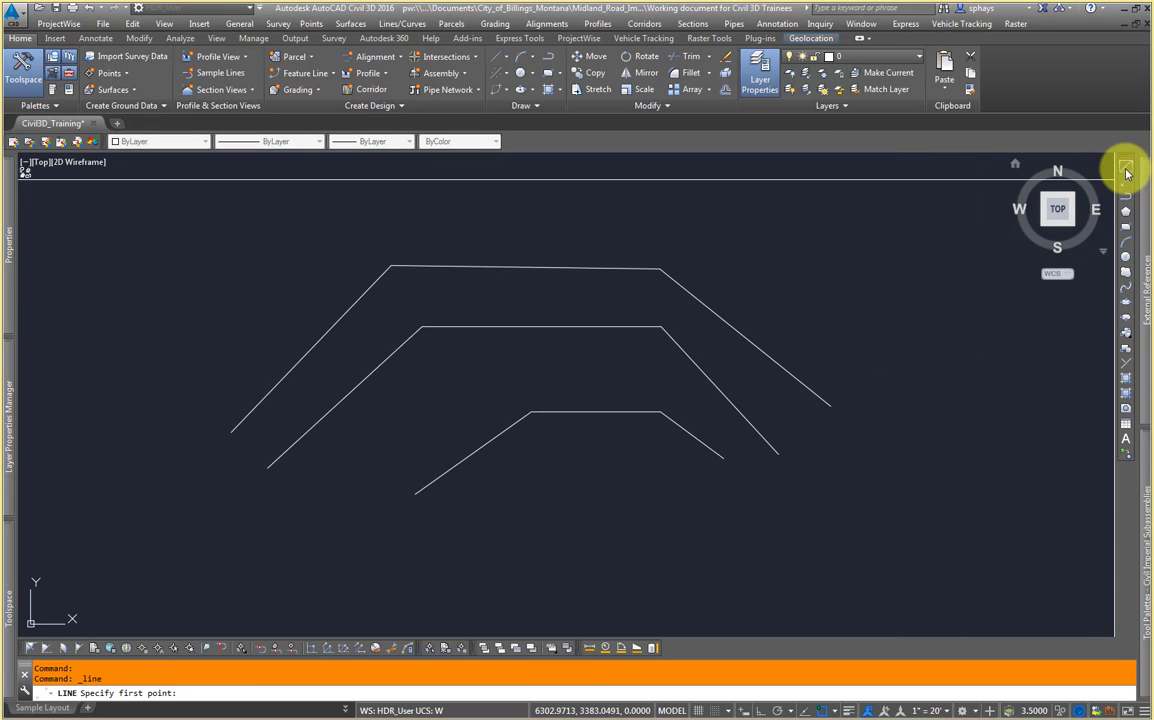
pyautogui.click(909, 373)
pyautogui.click(860, 528)
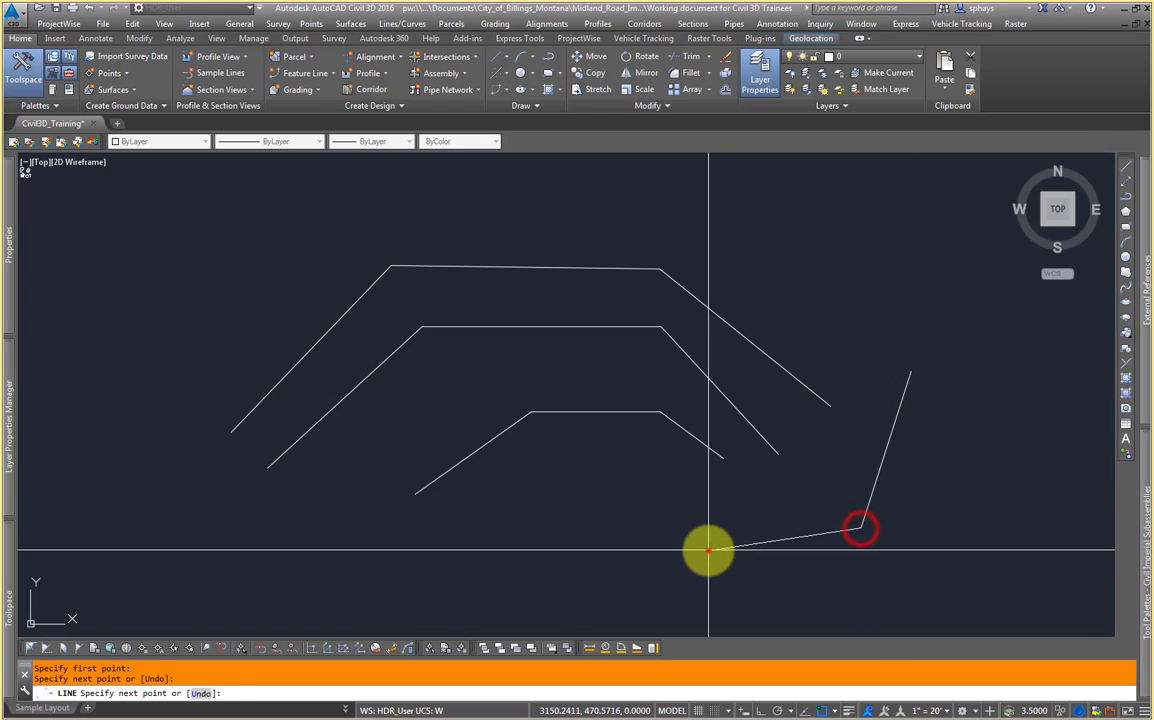
pyautogui.click(708, 550)
pyautogui.click(886, 540)
pyautogui.click(829, 473)
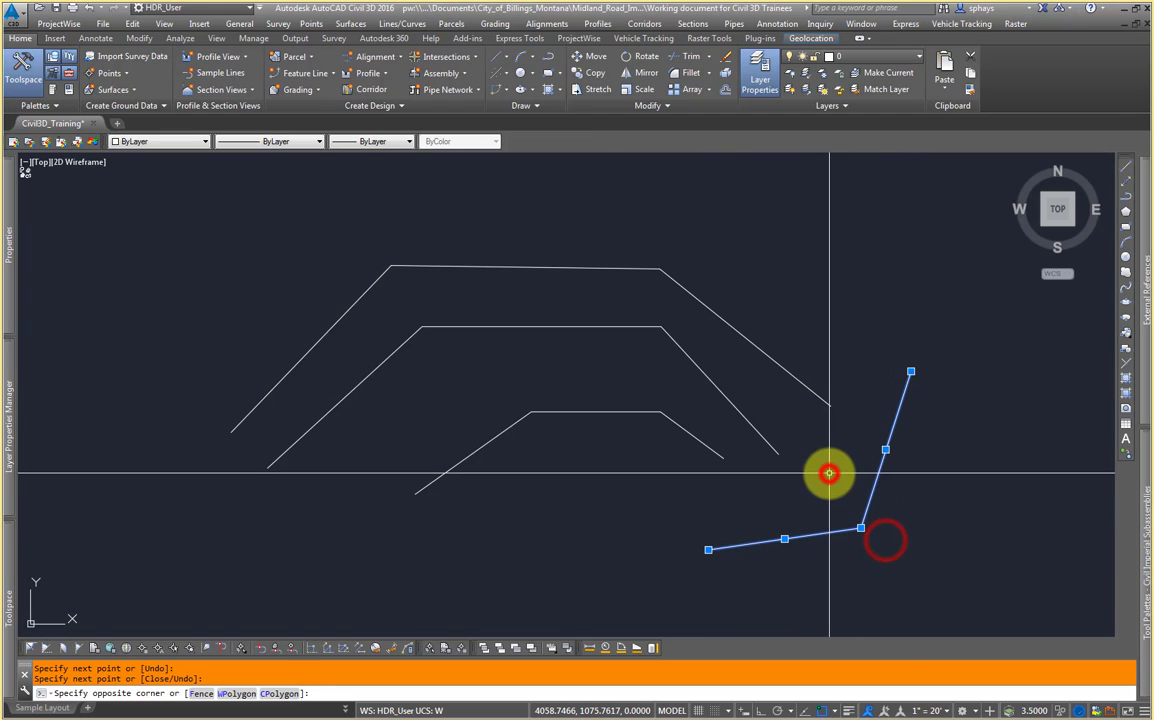
pyautogui.press('Escape')
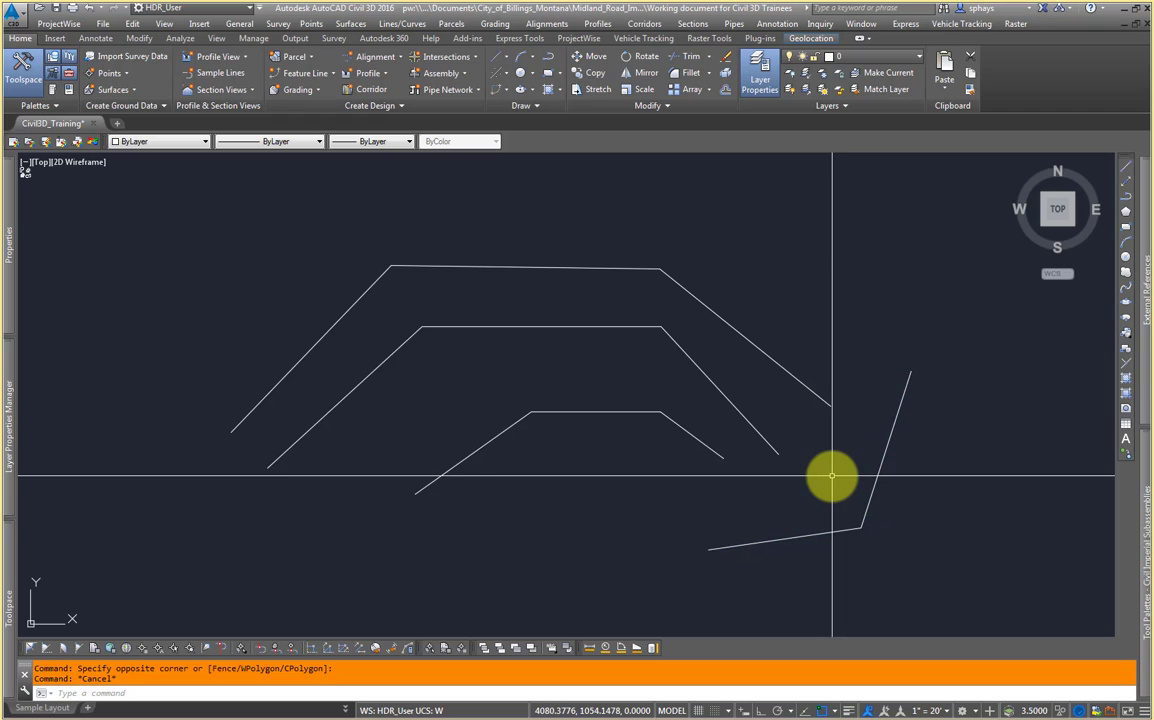
# Step: Test crossing-window selection on the drawn lines, picking the left segments of the three trapezoid lines, then clear the selection
pyautogui.click(499, 497)
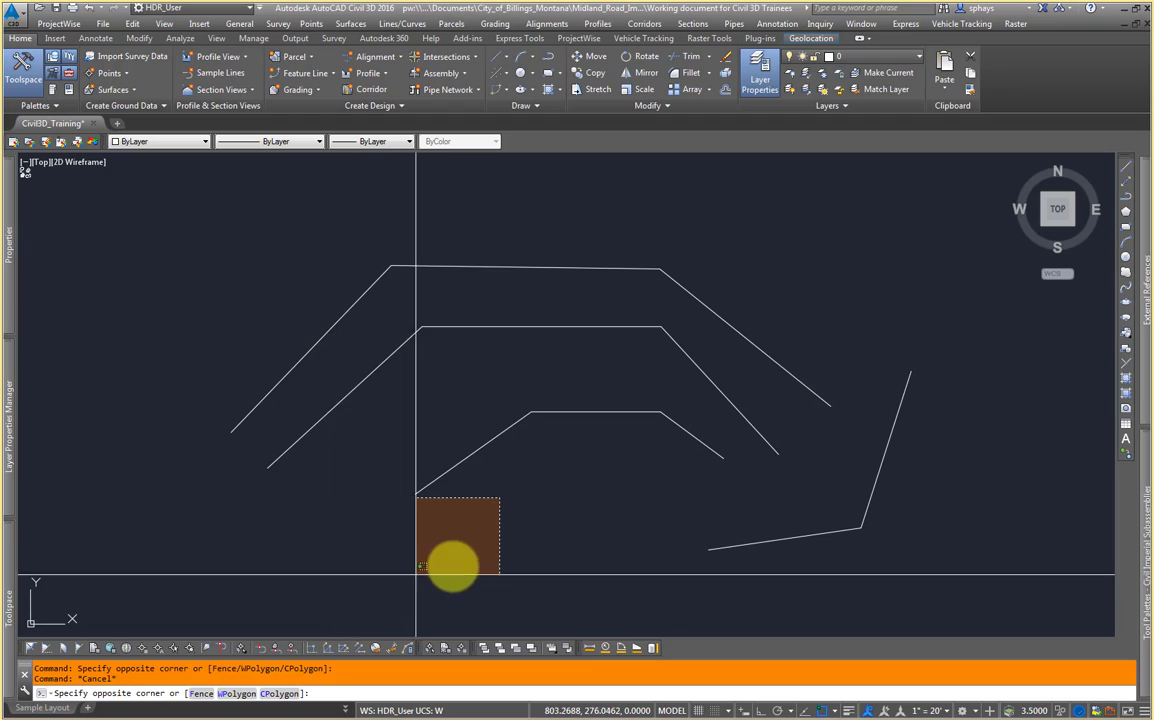
pyautogui.click(348, 595)
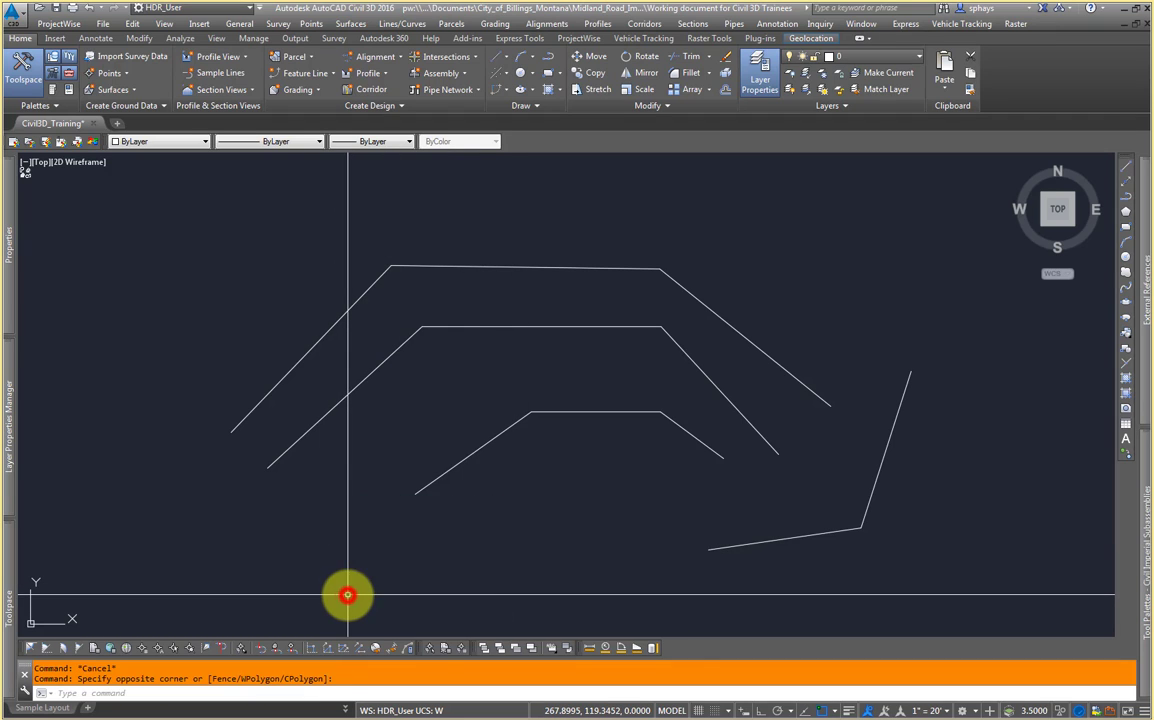
pyautogui.click(477, 522)
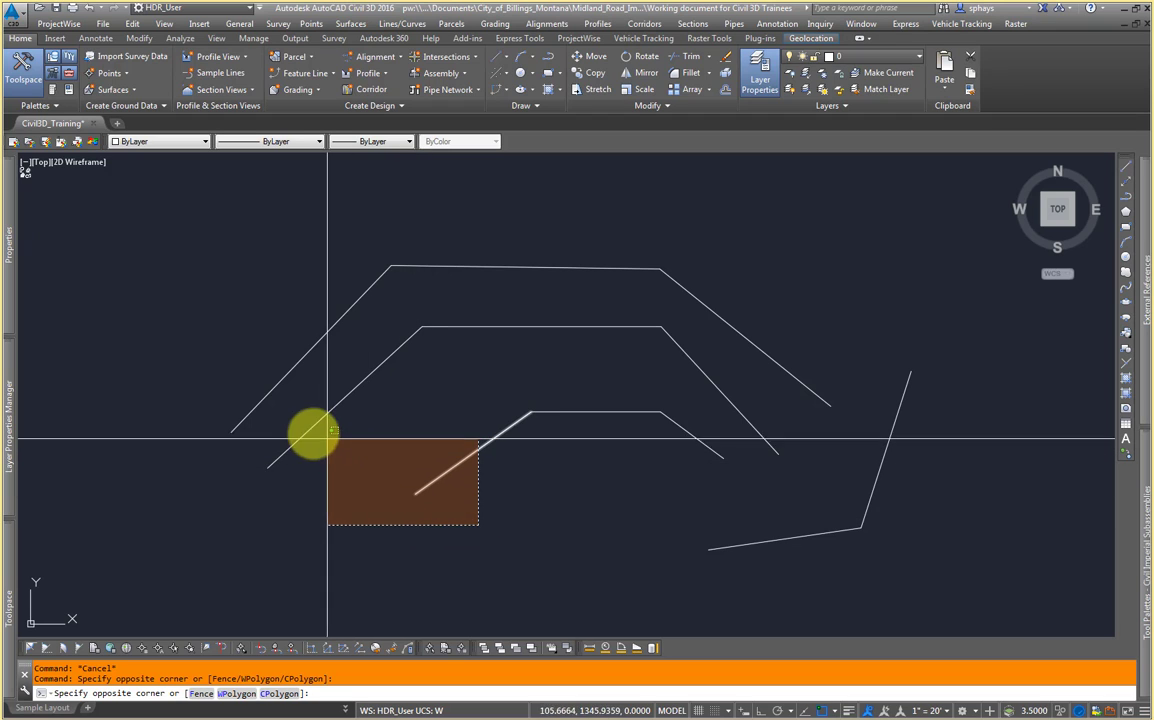
pyautogui.click(199, 377)
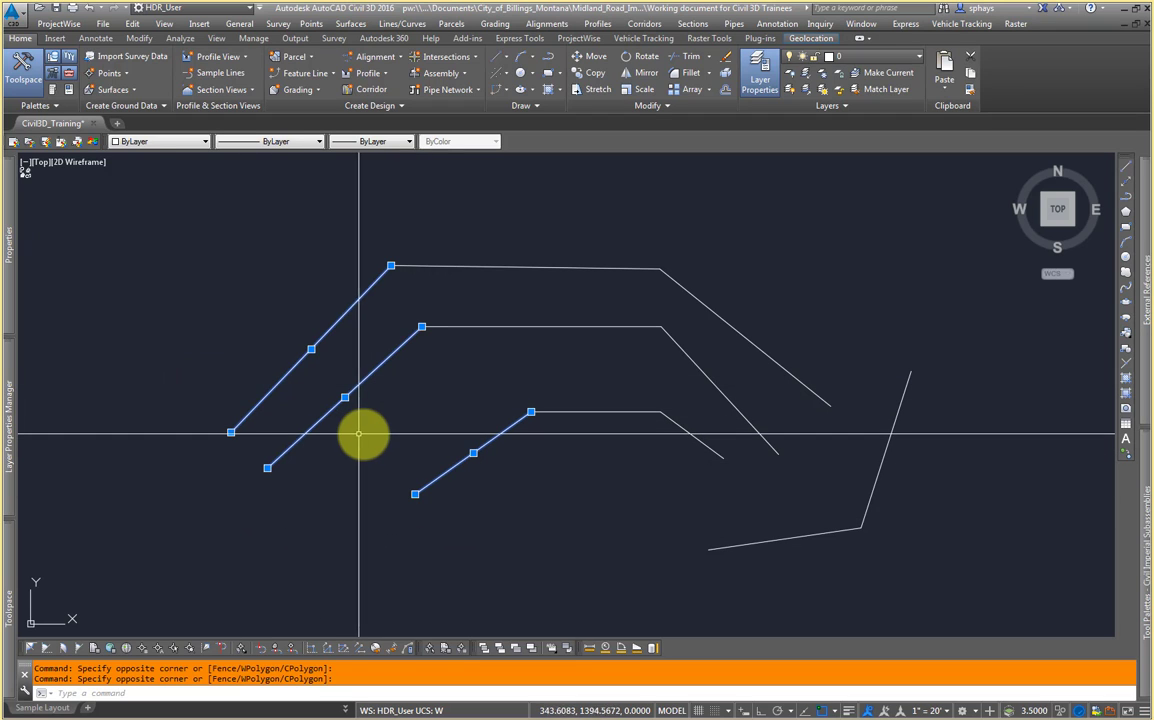
pyautogui.press('Escape')
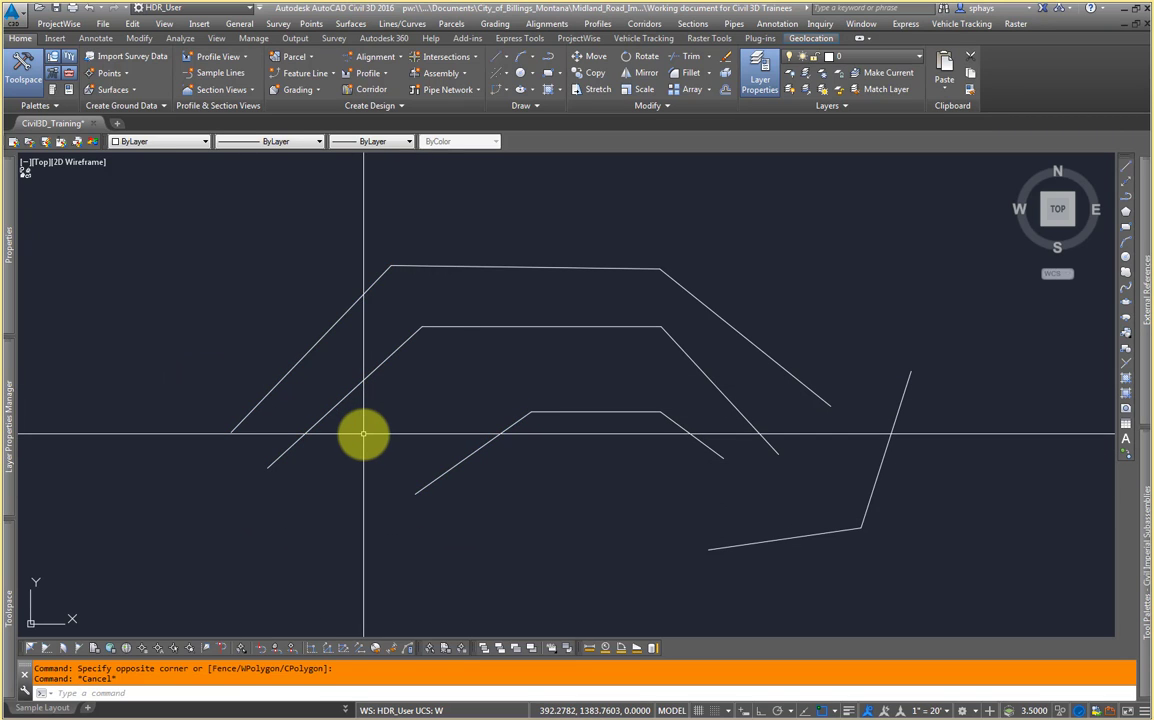
# Step: Test window selection around the upper-left segments of the trapezoid lines, then clear the selection
pyautogui.click(187, 227)
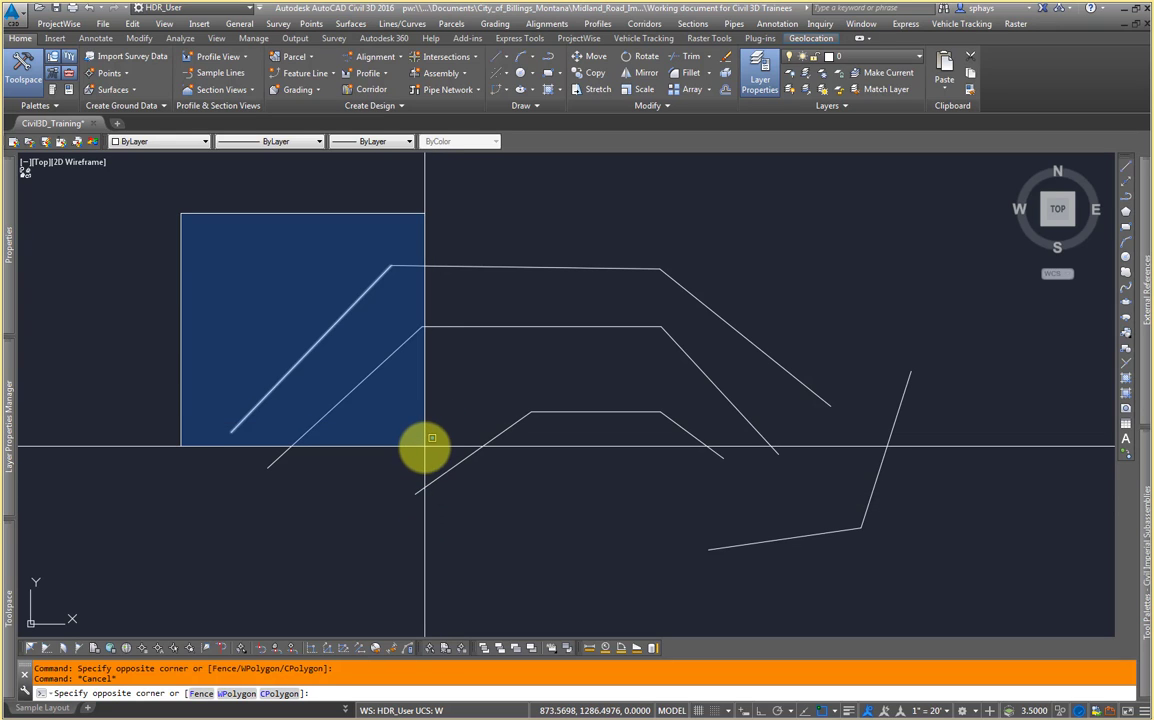
pyautogui.click(476, 527)
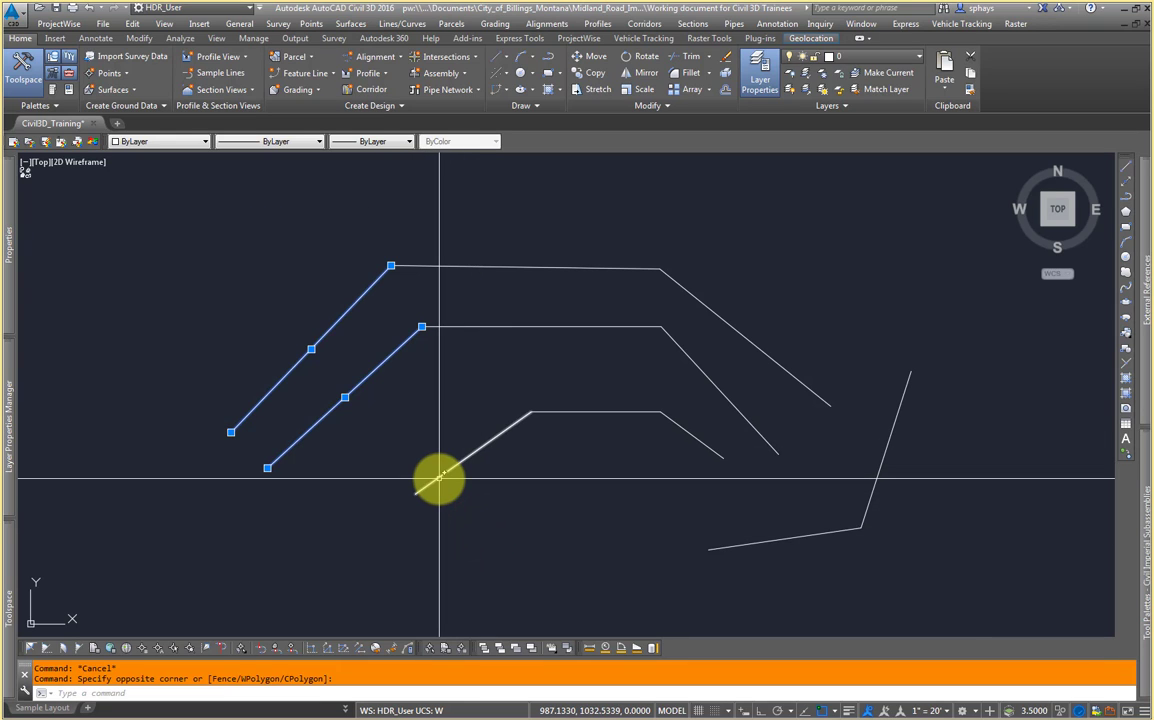
pyautogui.press('Escape')
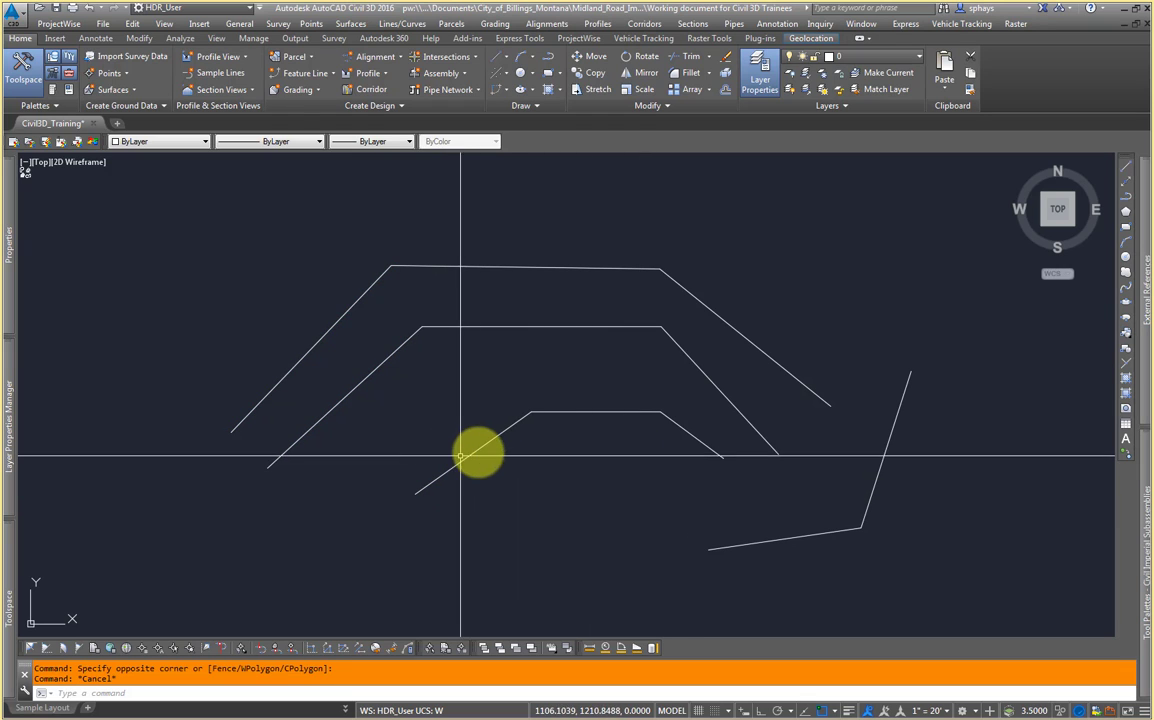
# Step: Select the top line's left segment and inspect its properties, reviewing the color and layer options without changing them
pyautogui.moveTo(505, 443)
pyautogui.mouseDown(button='middle')
pyautogui.moveTo(381, 412)
pyautogui.moveTo(454, 393)
pyautogui.moveTo(472, 434)
pyautogui.mouseUp(button='middle')
pyautogui.moveTo(343, 348); pyautogui.dragTo(487, 364, button='middle')
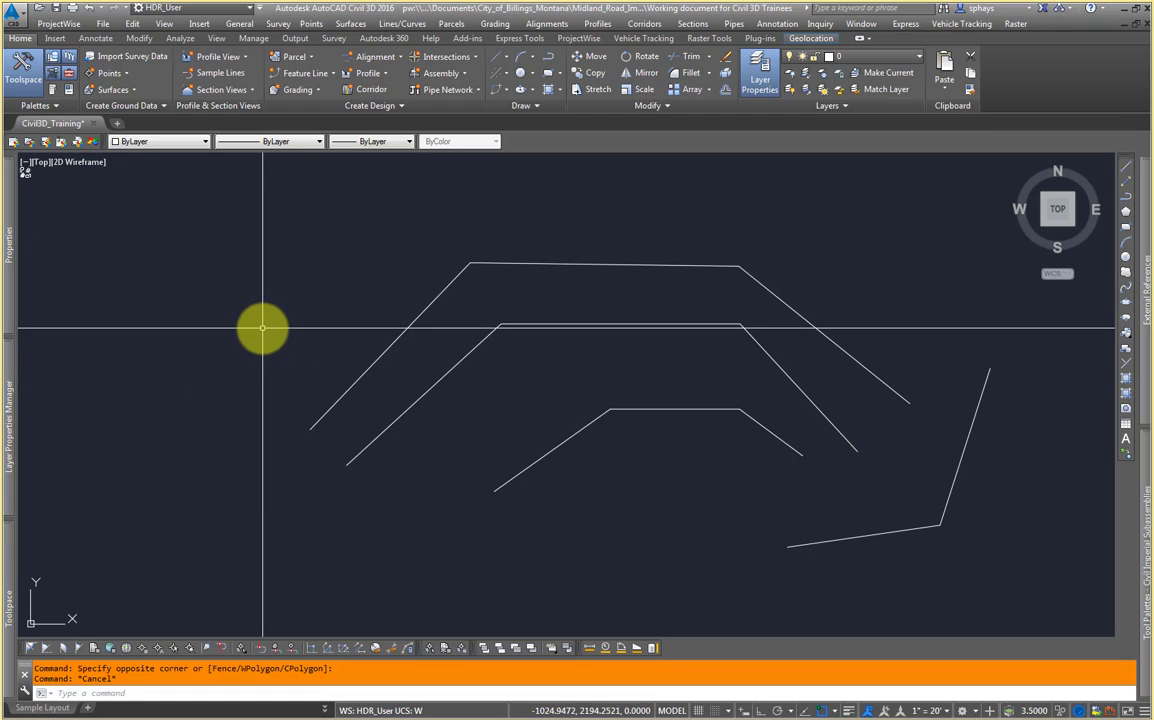
pyautogui.moveTo(268, 328); pyautogui.dragTo(302, 360, button='middle')
pyautogui.click(453, 347)
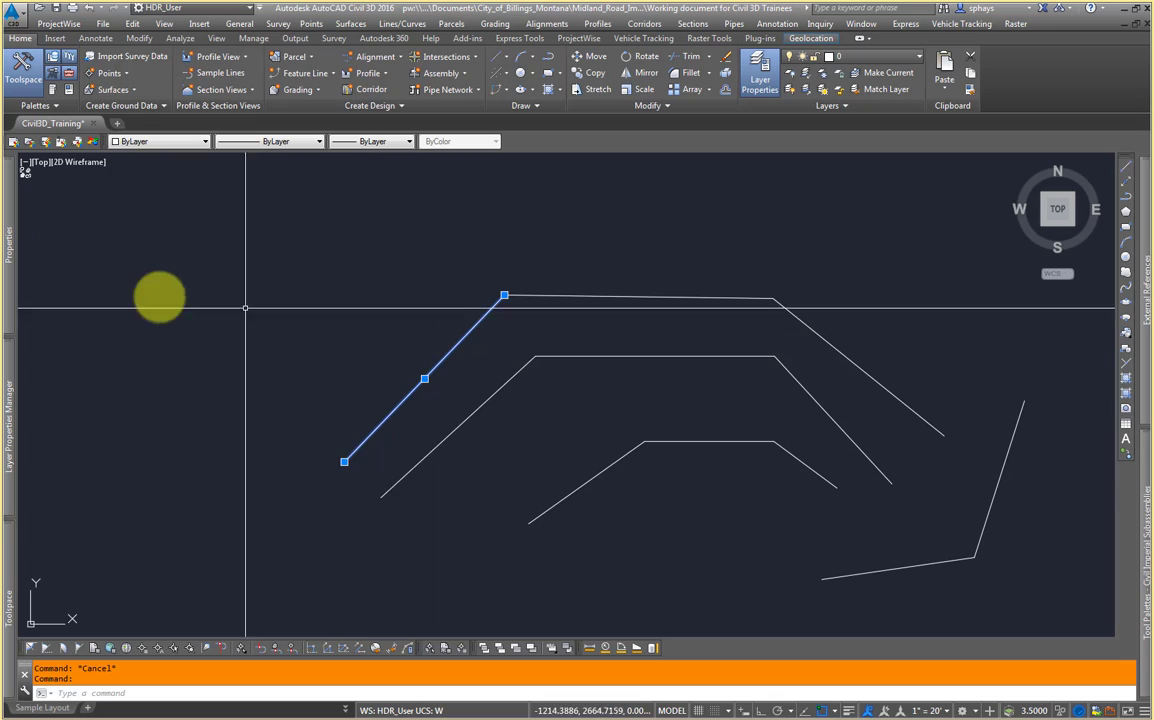
pyautogui.moveTo(12, 240)
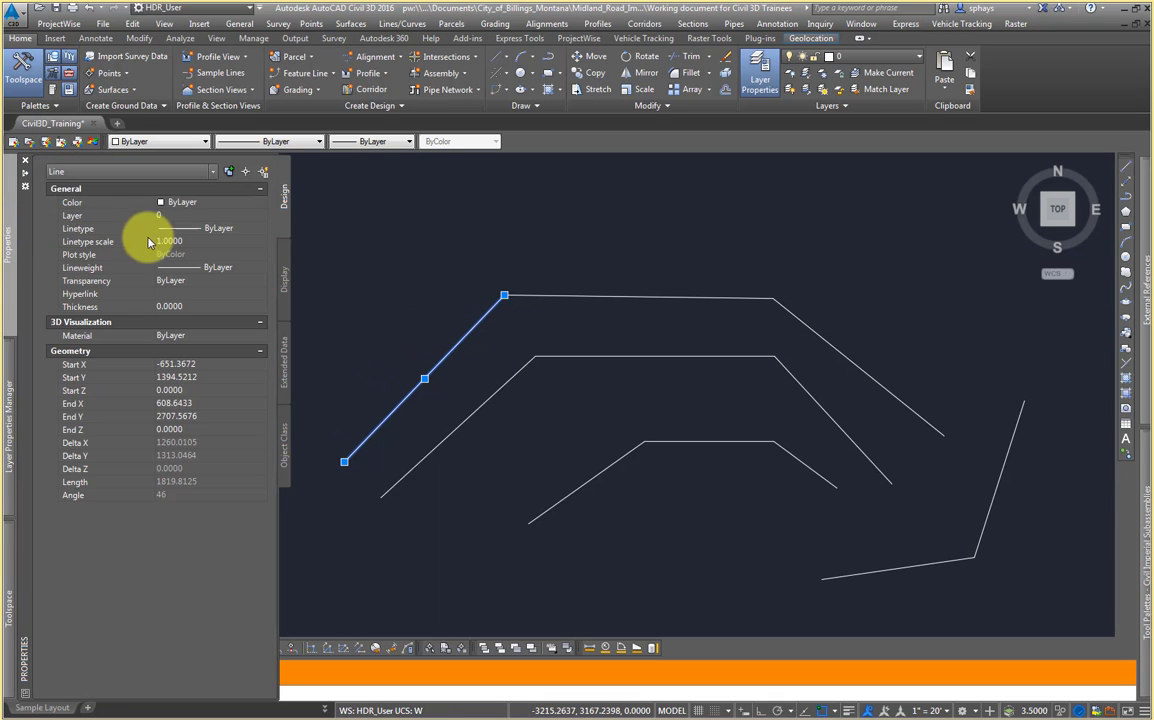
pyautogui.rightClick(453, 339)
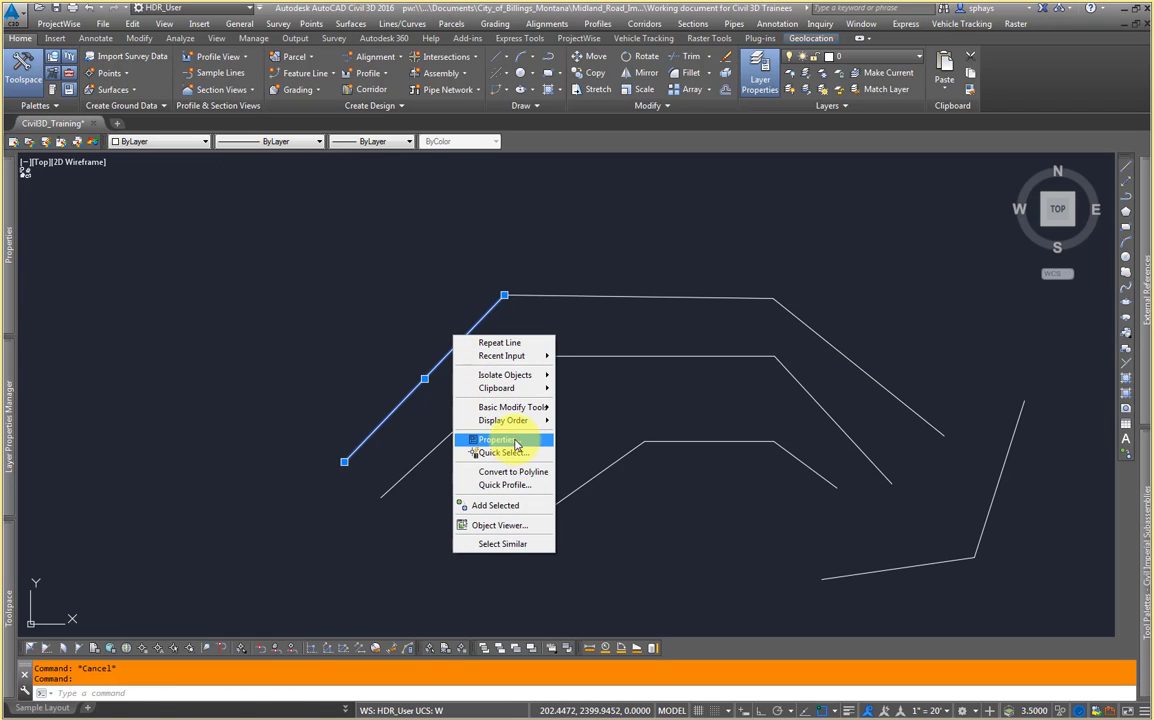
pyautogui.click(388, 350)
pyautogui.moveTo(12, 245)
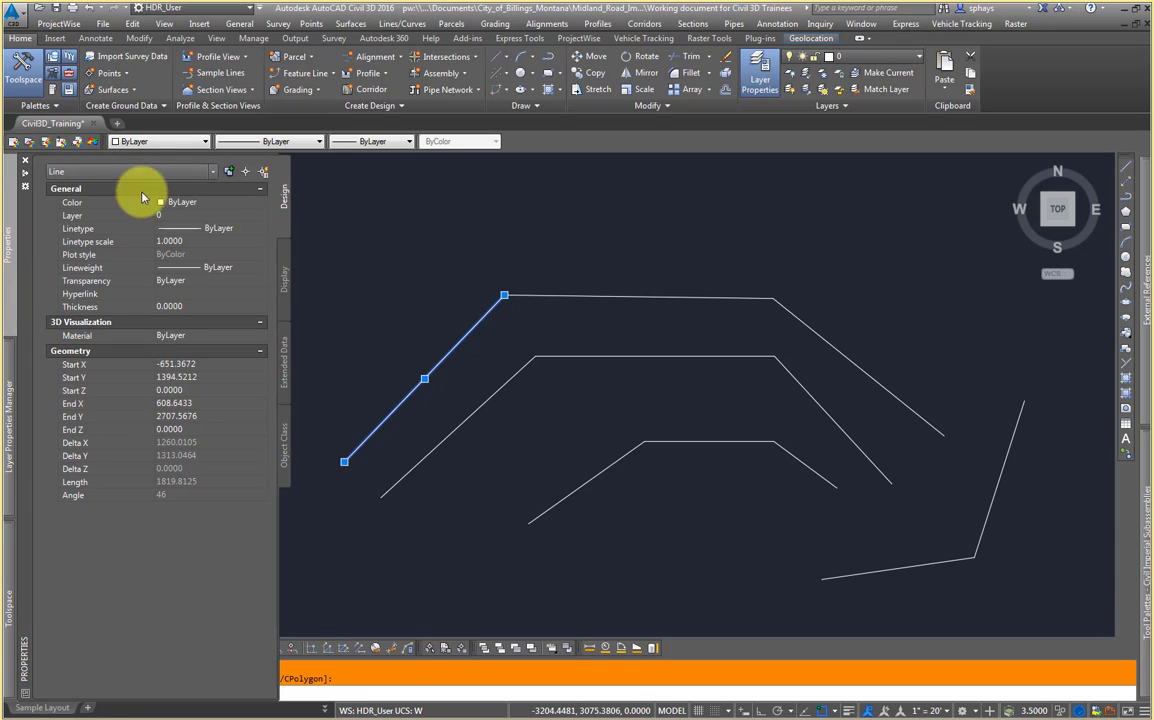
pyautogui.click(214, 177)
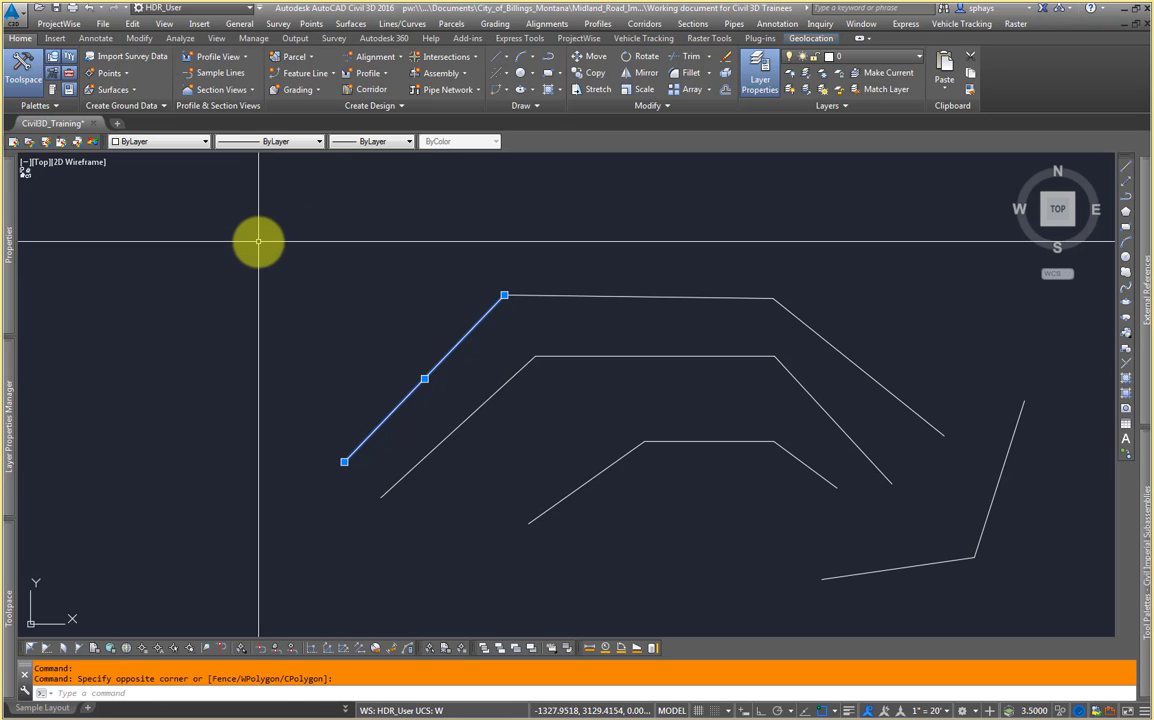
pyautogui.moveTo(15, 233)
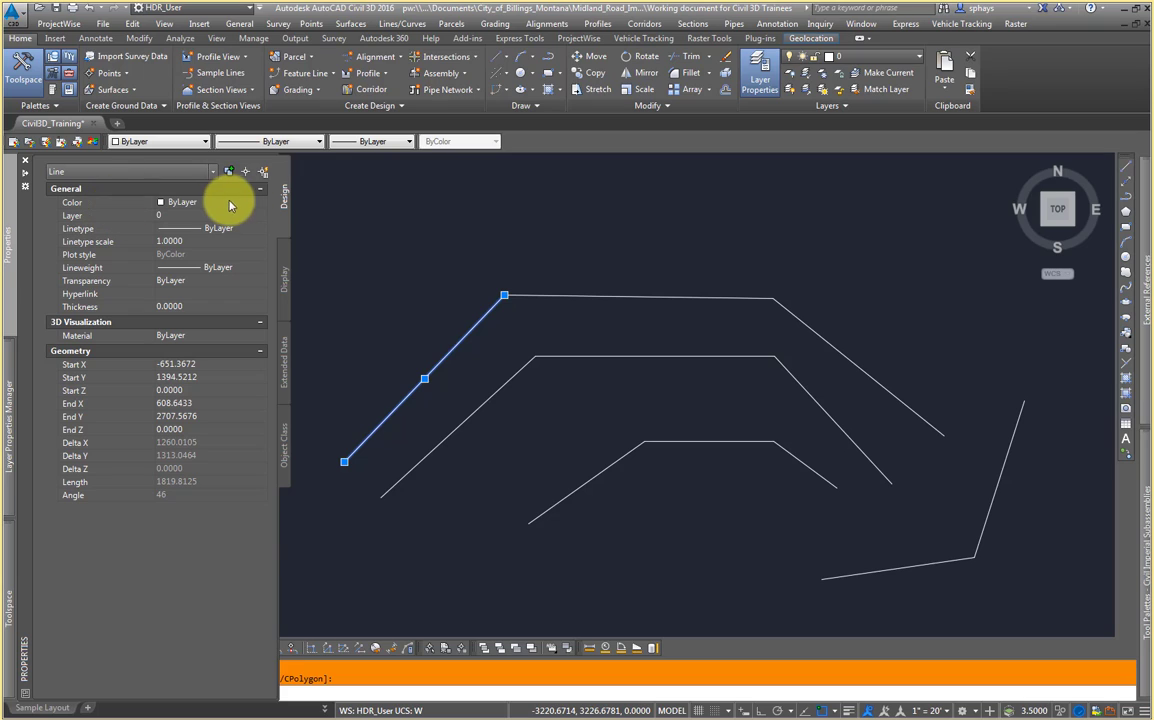
pyautogui.click(262, 204)
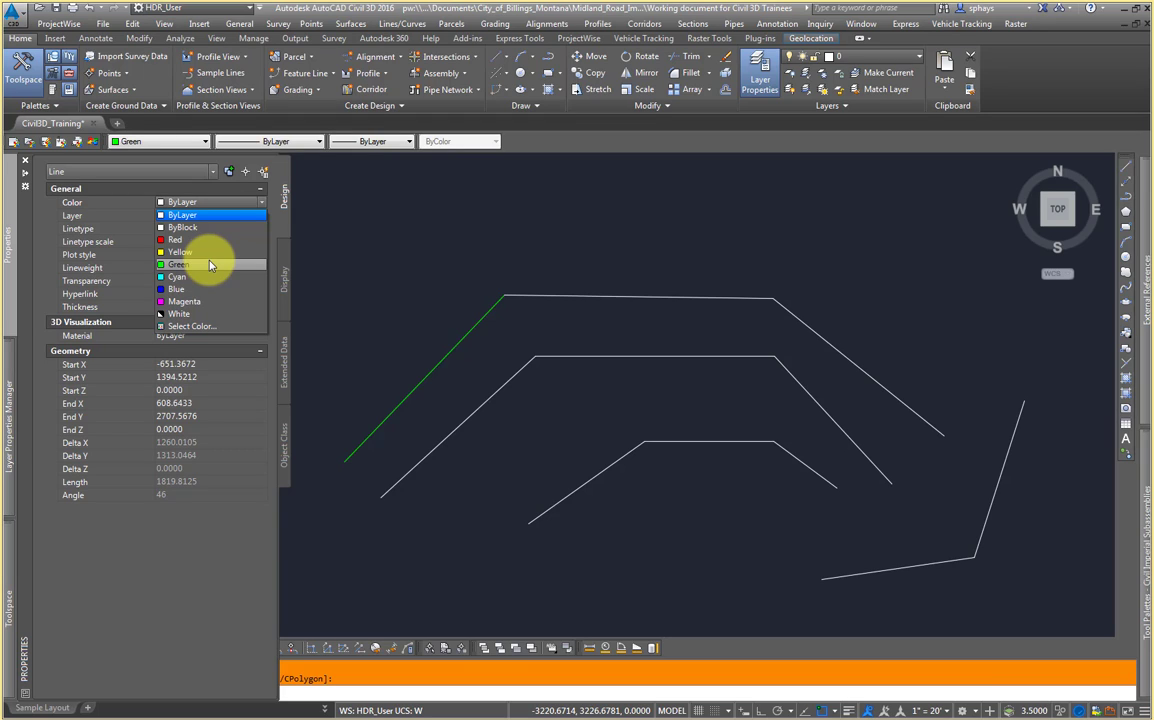
pyautogui.click(209, 200)
pyautogui.click(220, 215)
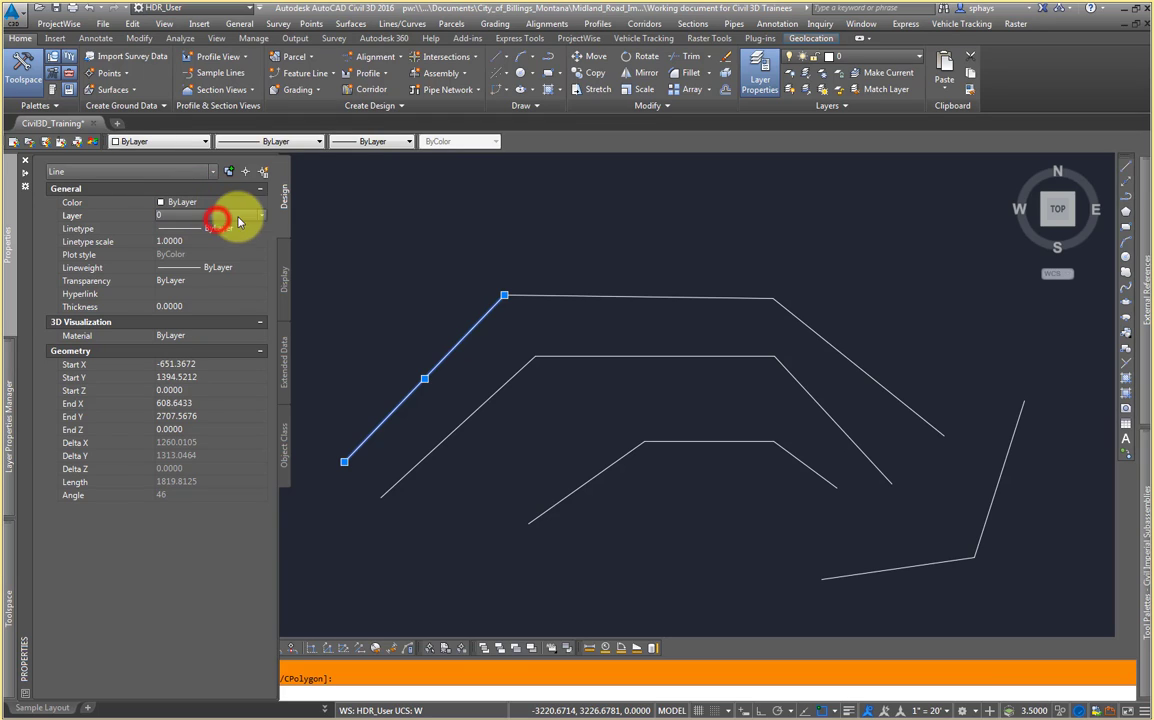
pyautogui.click(261, 219)
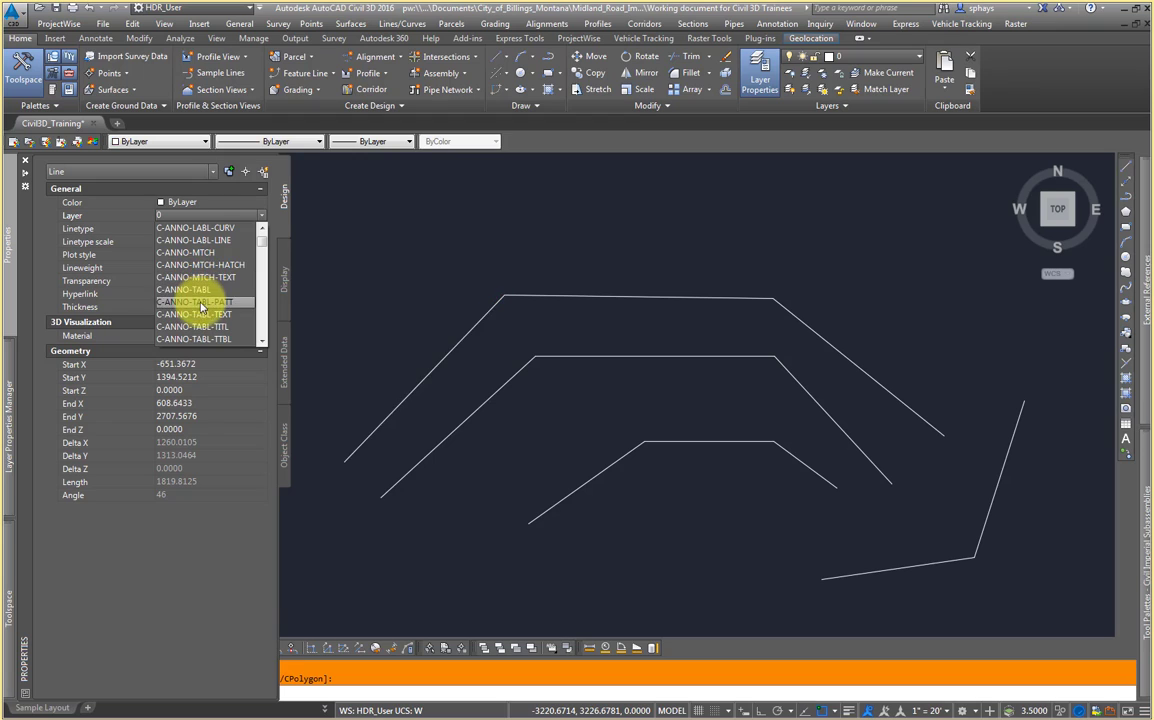
pyautogui.click(261, 216)
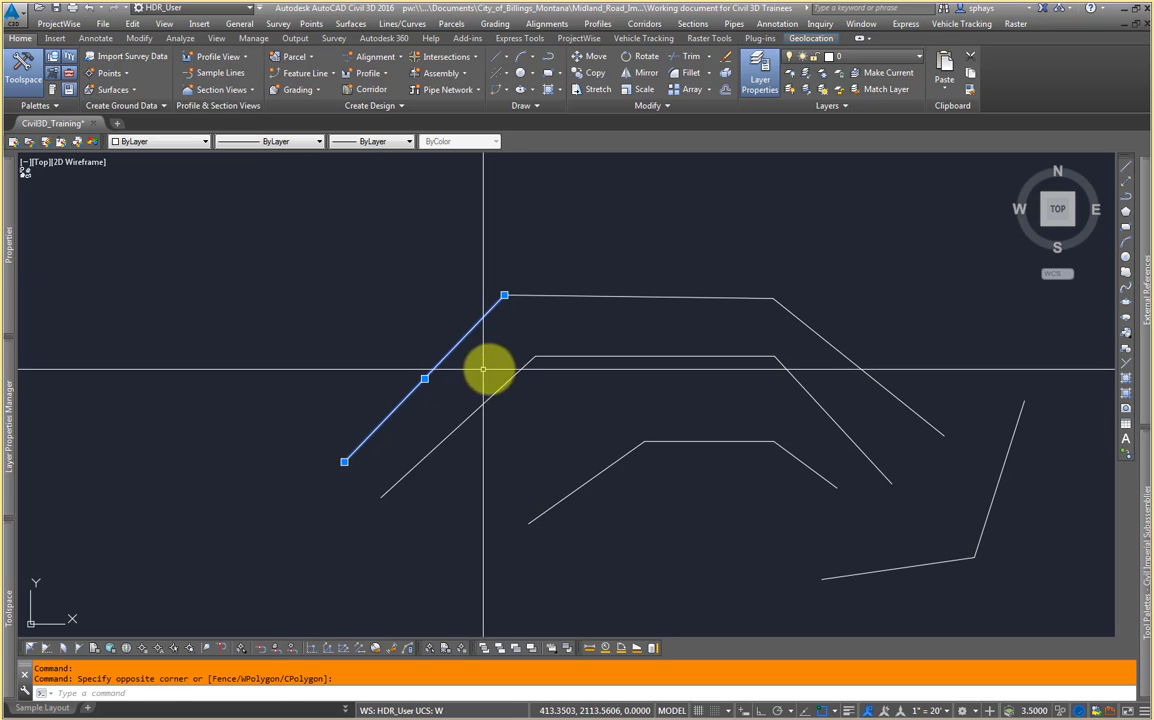
# Step: Test crossing selection on the upper two trapezoid lines, then cancel the selection and stray command input
pyautogui.moveTo(510, 368); pyautogui.dragTo(458, 373, button='middle')
pyautogui.click(474, 289)
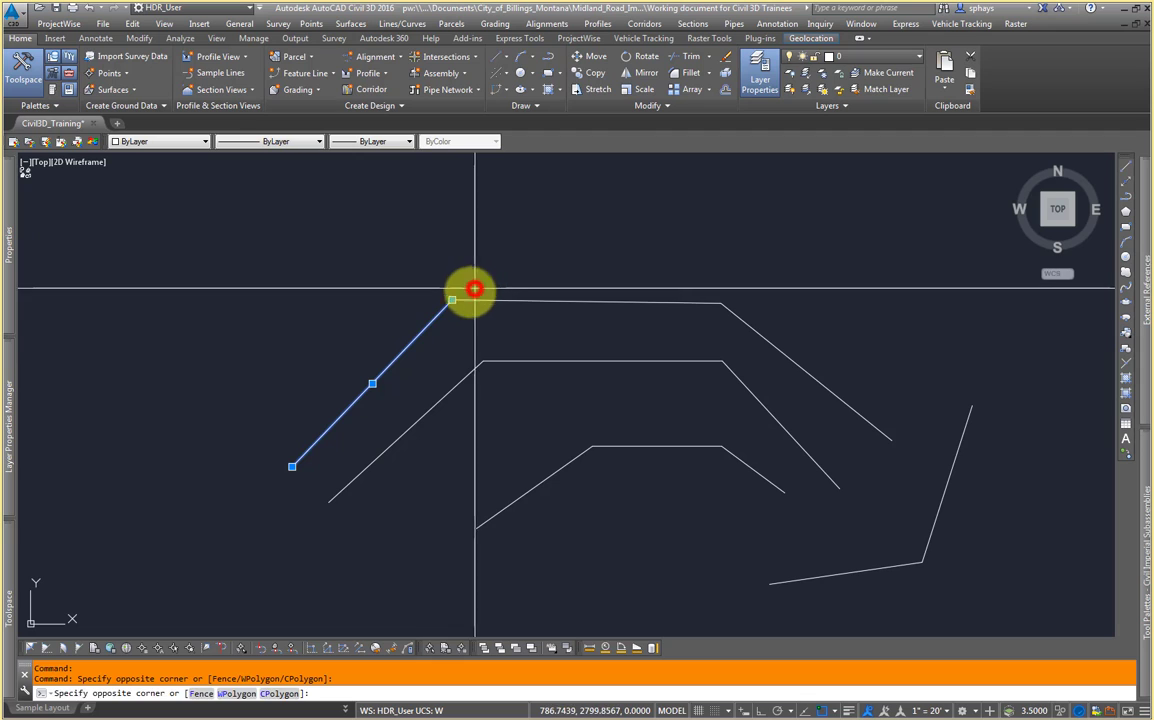
pyautogui.moveTo(482, 322); pyautogui.dragTo(443, 330, button='middle')
pyautogui.click(400, 376)
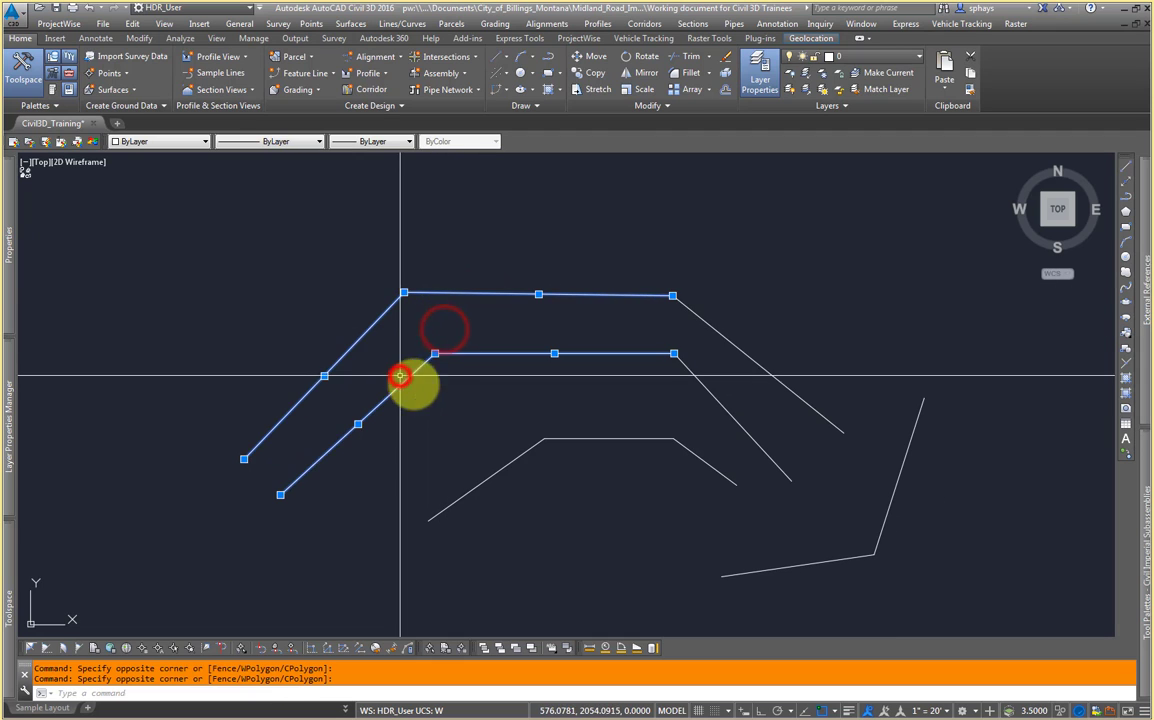
pyautogui.moveTo(512, 397); pyautogui.dragTo(443, 376, button='middle')
pyautogui.moveTo(386, 348); pyautogui.dragTo(449, 385, button='middle')
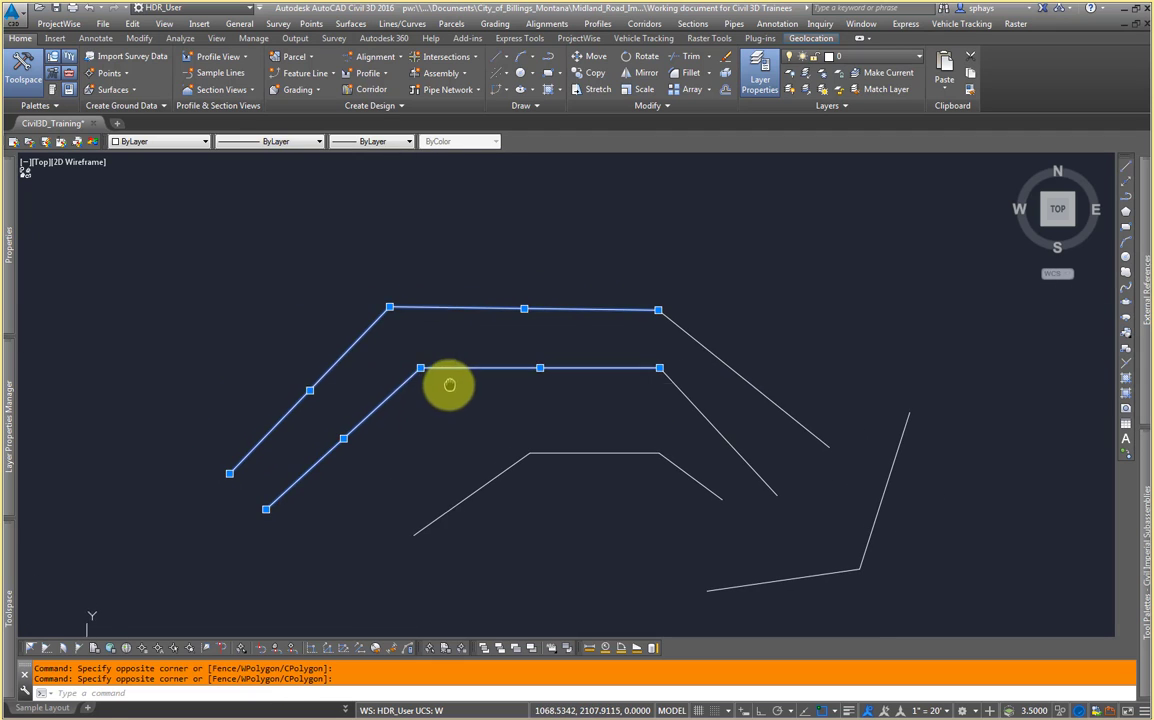
pyautogui.press('Escape')
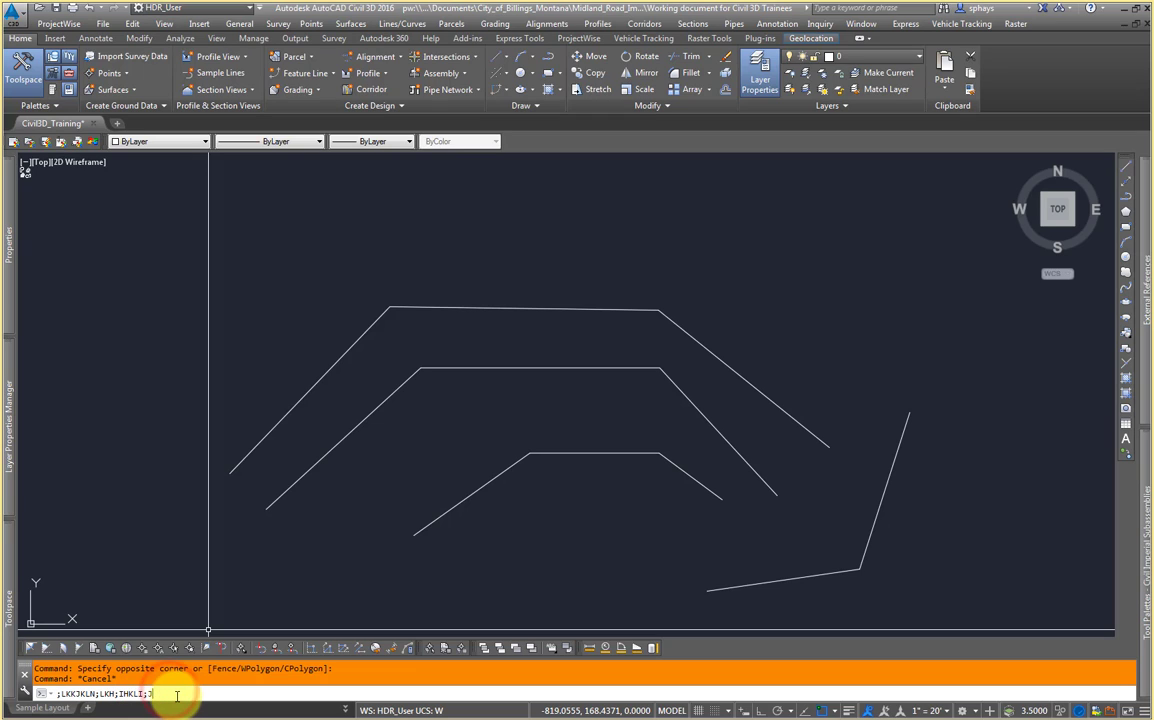
pyautogui.press('Escape')
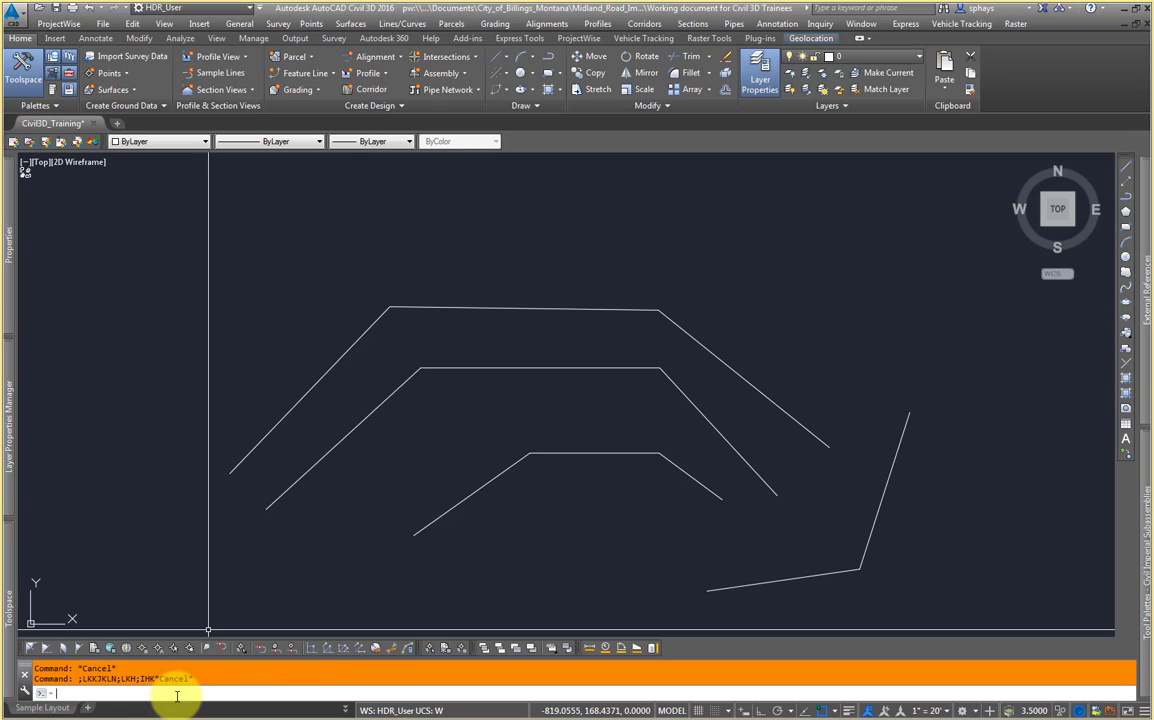
# Step: Select the top line's three segments one by one to check they are separate lines, then clear the selection
pyautogui.click(351, 346)
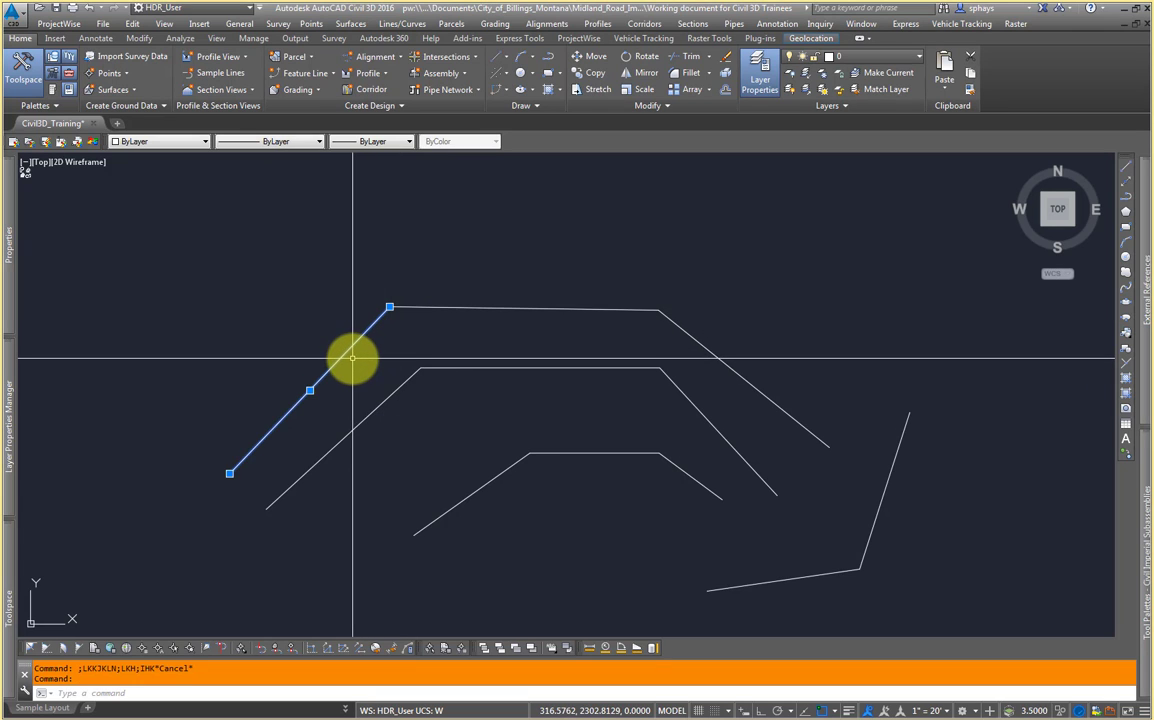
pyautogui.click(444, 307)
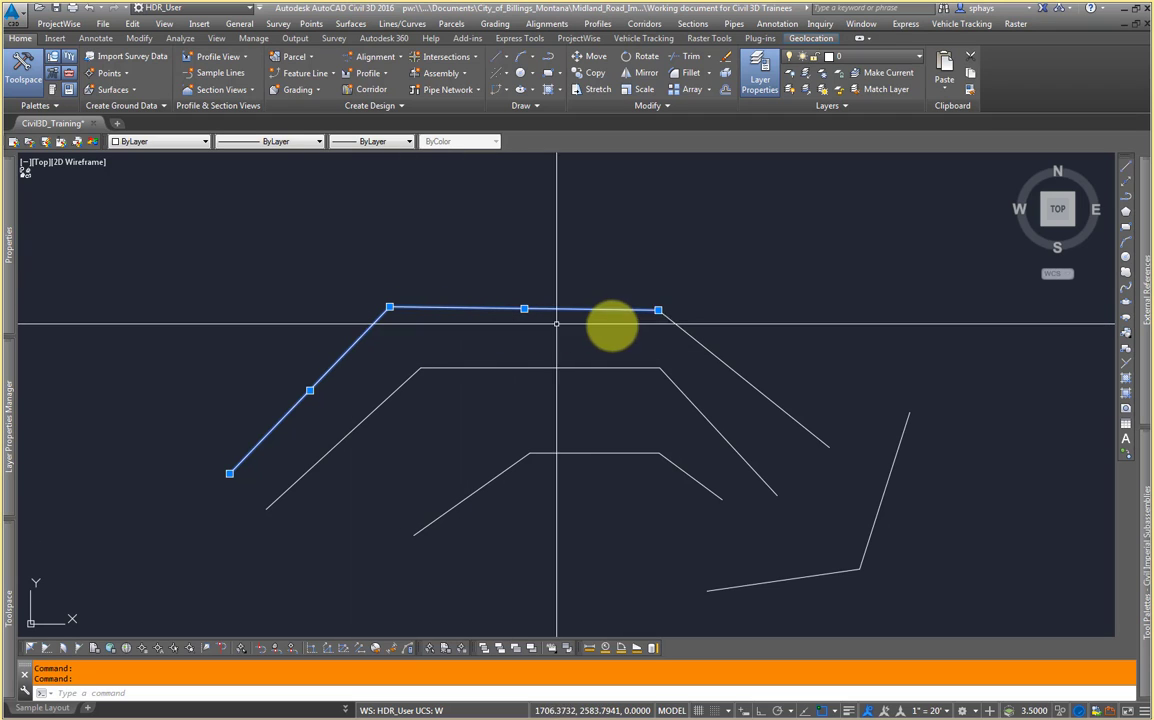
pyautogui.click(682, 328)
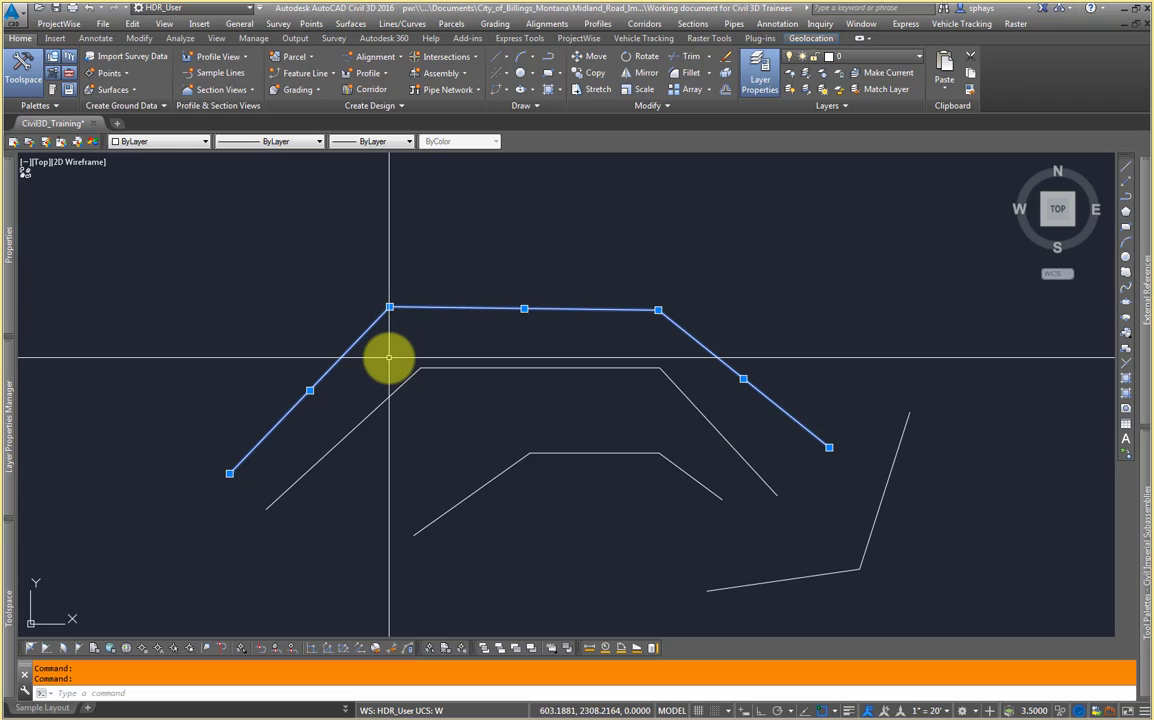
pyautogui.press('Escape')
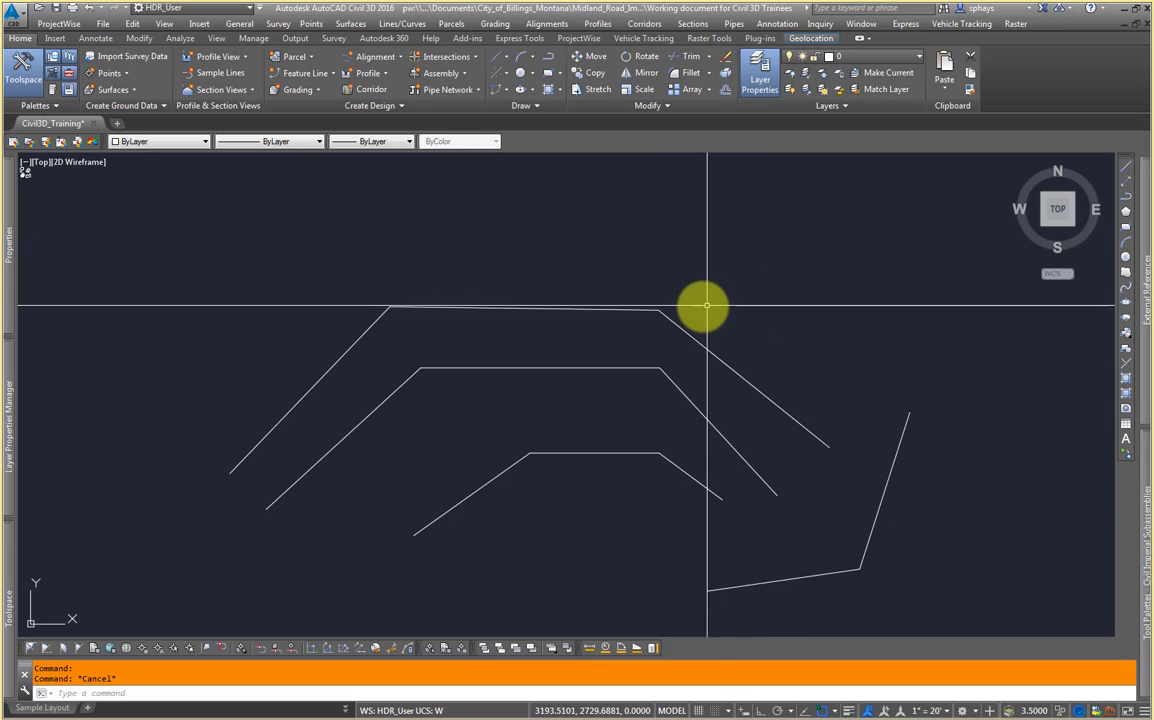
# Step: Save the drawing
pyautogui.moveTo(746, 303); pyautogui.dragTo(726, 292, button='middle')
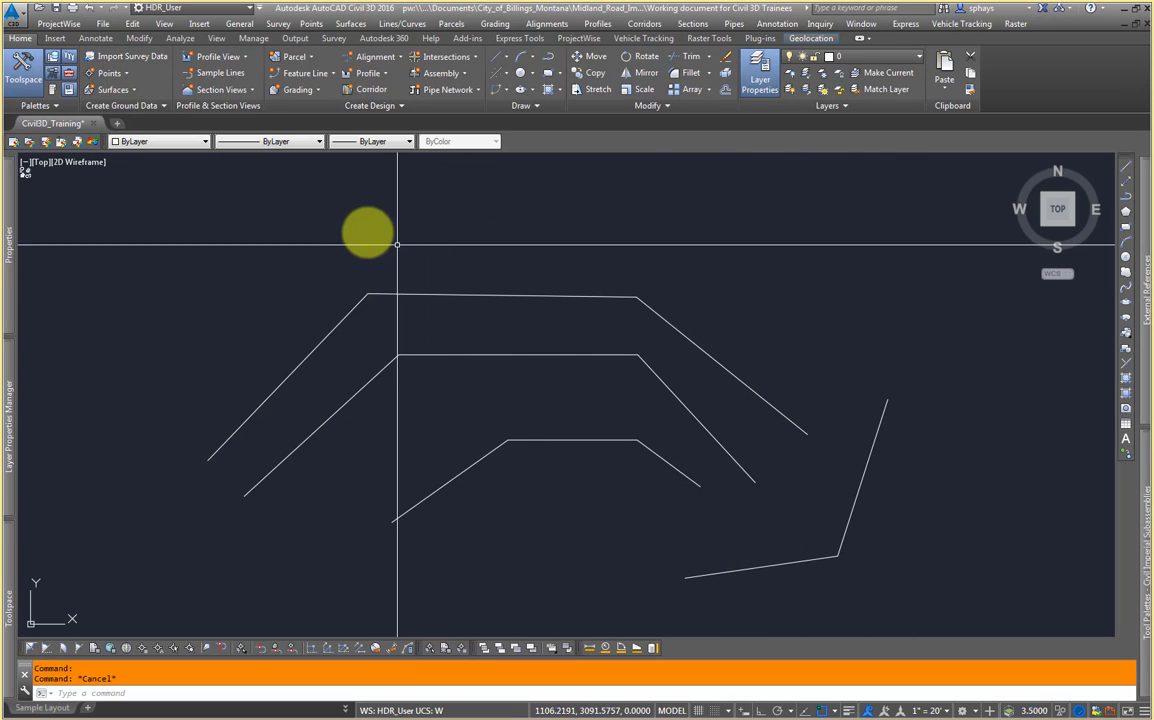
pyautogui.click(57, 12)
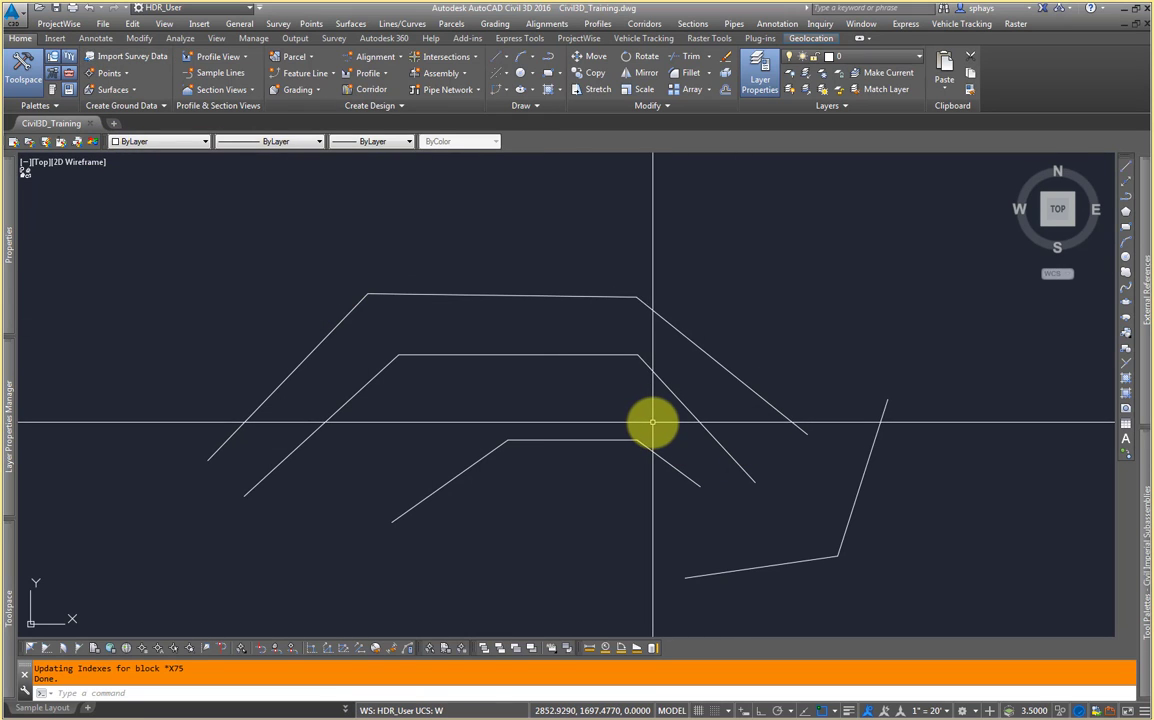
pyautogui.moveTo(653, 422); pyautogui.dragTo(516, 387, button='middle')
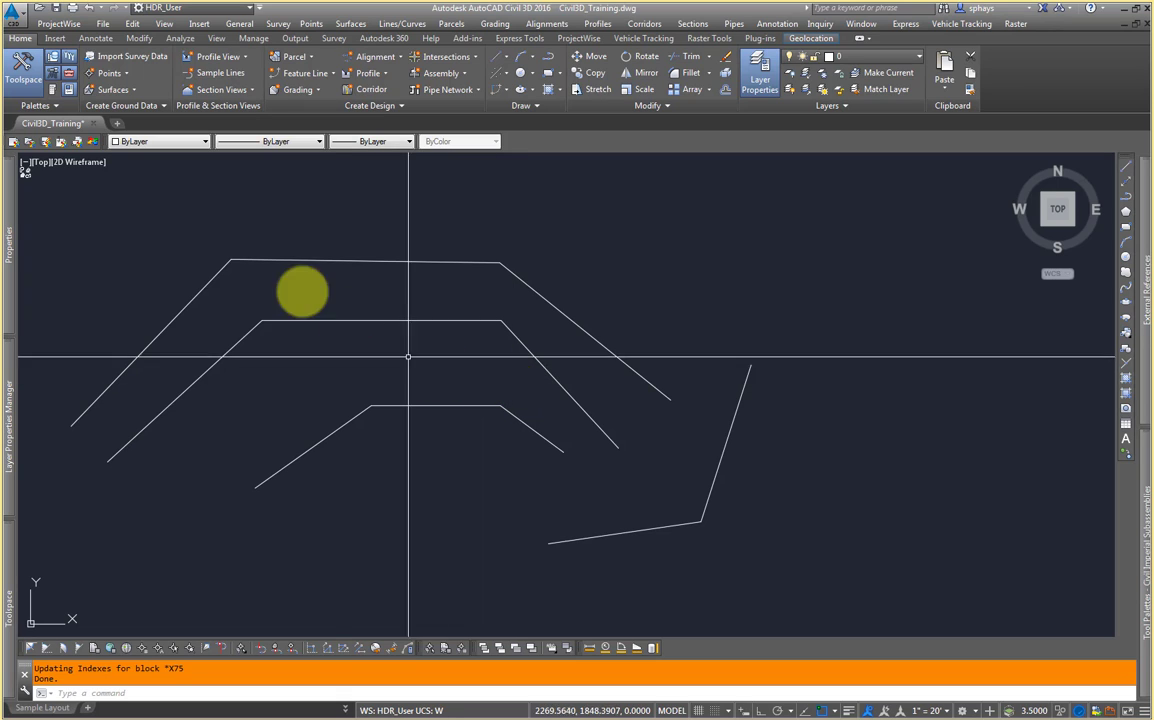
pyautogui.moveTo(85, 128)
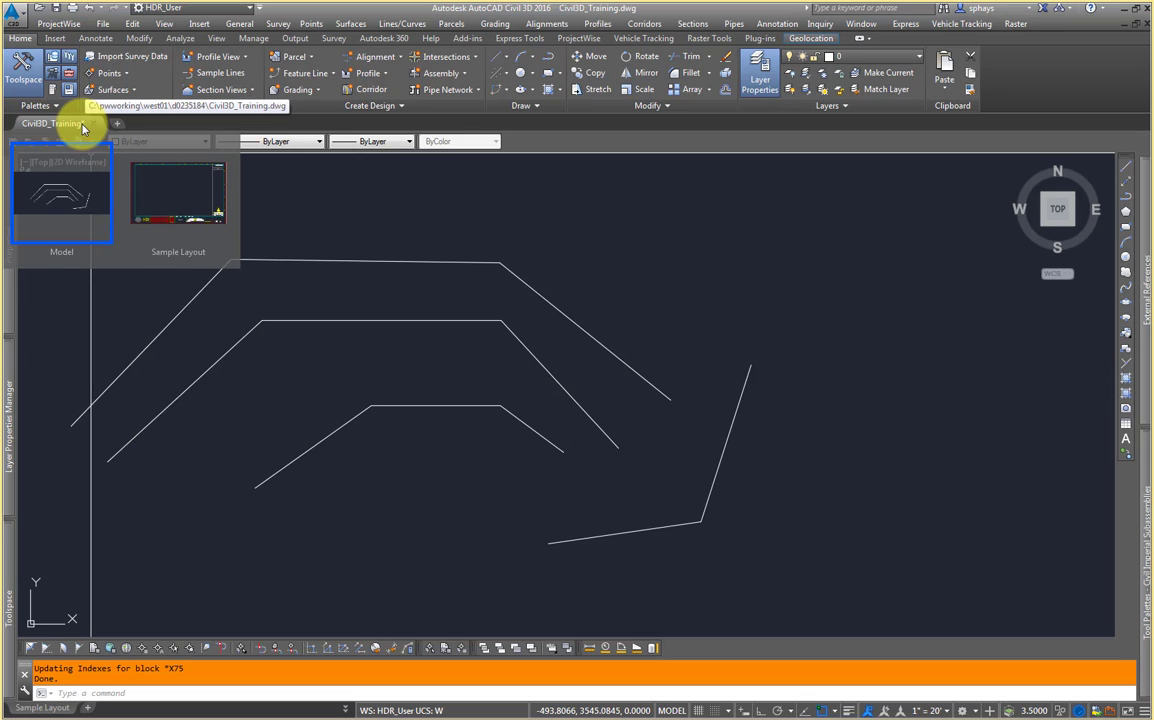
pyautogui.click(84, 126)
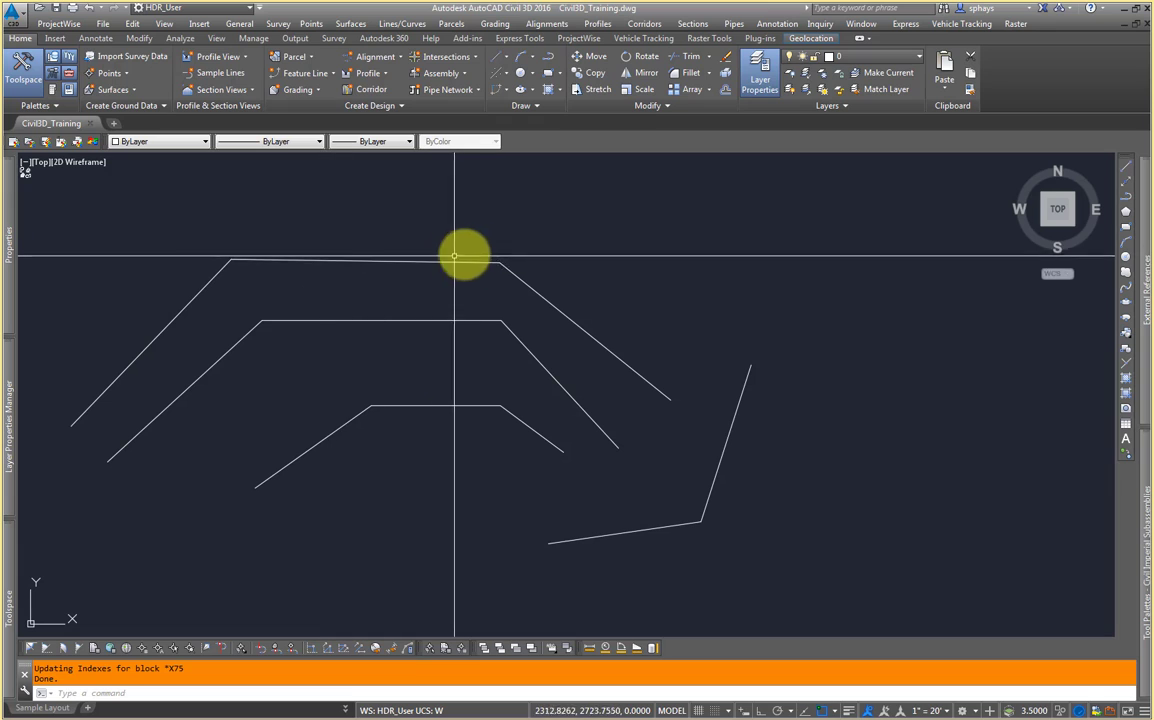
pyautogui.moveTo(319, 286)
pyautogui.mouseDown(button='middle')
pyautogui.moveTo(461, 297)
pyautogui.moveTo(361, 276)
pyautogui.moveTo(371, 264)
pyautogui.mouseUp(button='middle')
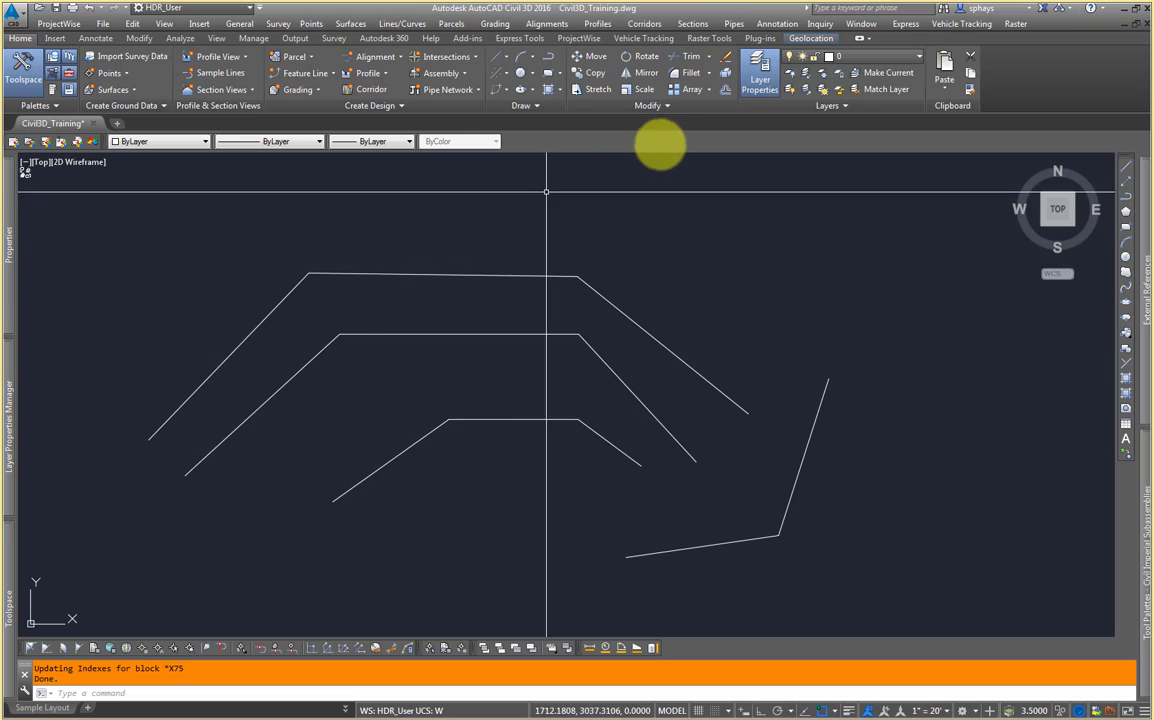
pyautogui.click(1145, 10)
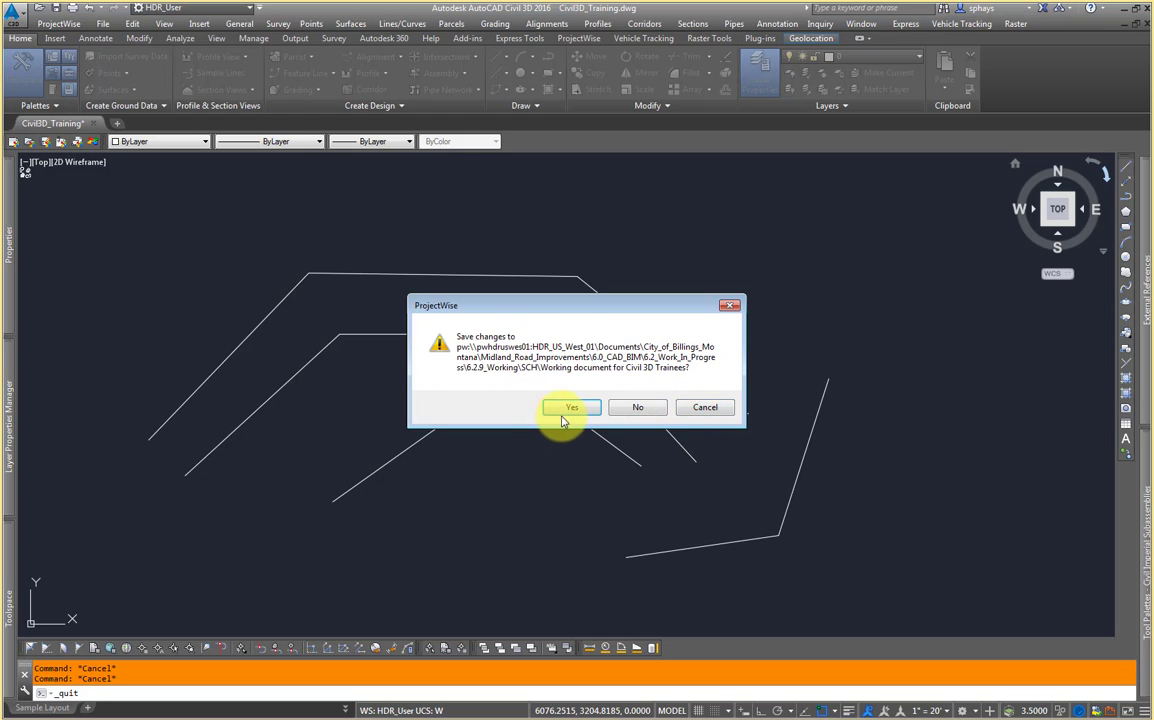
pyautogui.click(641, 412)
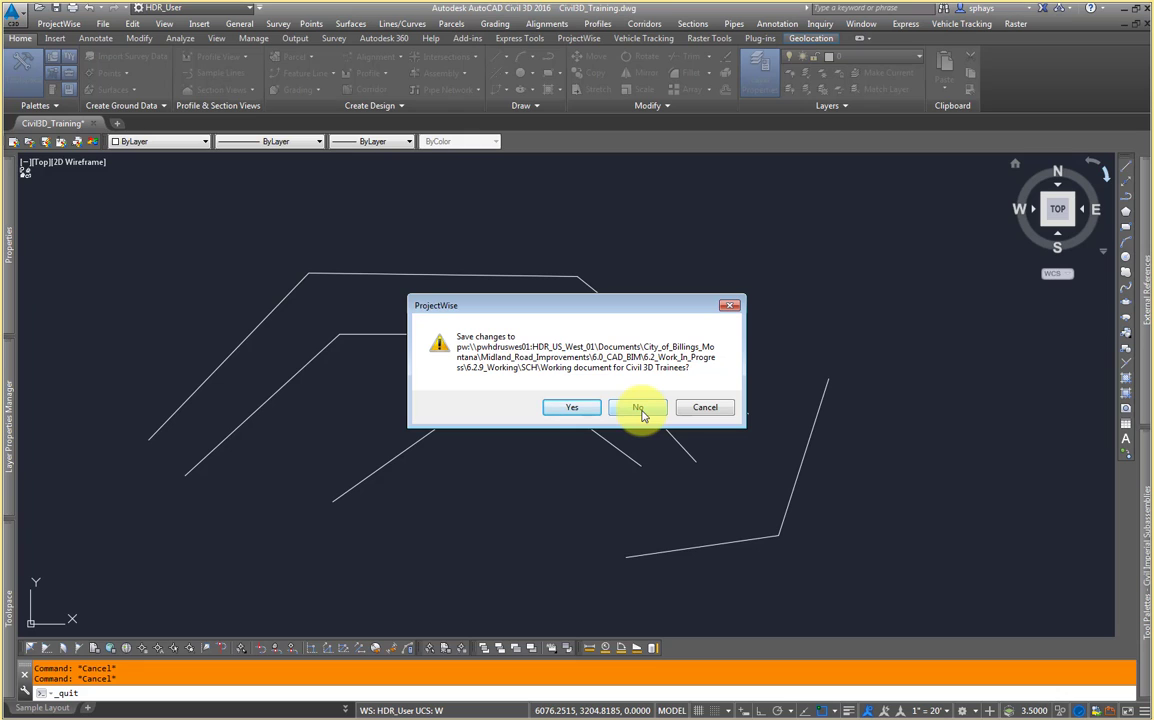
pyautogui.click(707, 409)
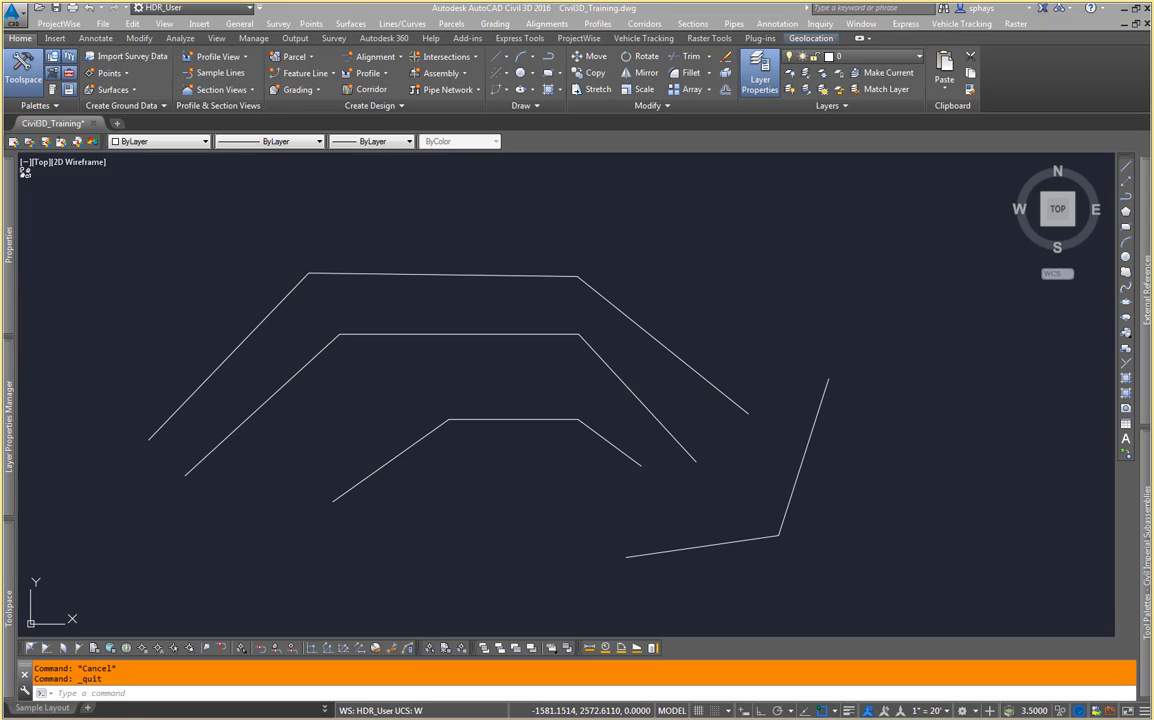
# Step: Test freezing the layers listed just below layer 0 in the Layer Properties Manager, then thaw them again
pyautogui.click(294, 347)
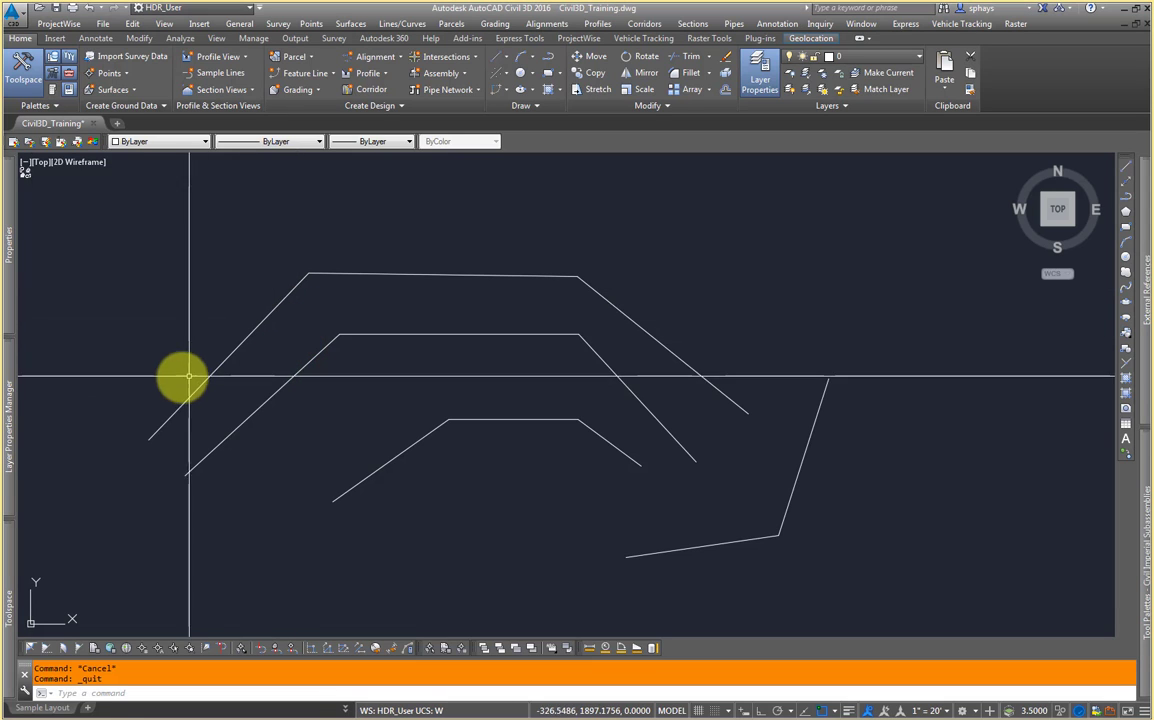
pyautogui.moveTo(175, 380); pyautogui.dragTo(301, 350, button='middle')
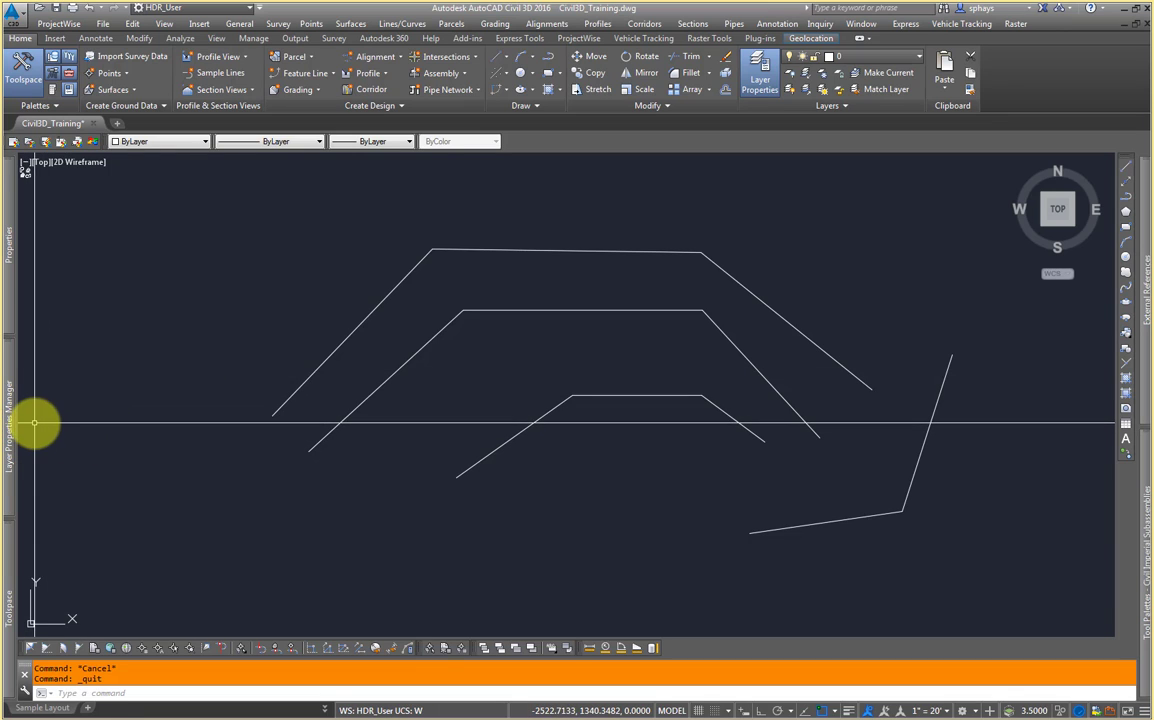
pyautogui.moveTo(12, 426)
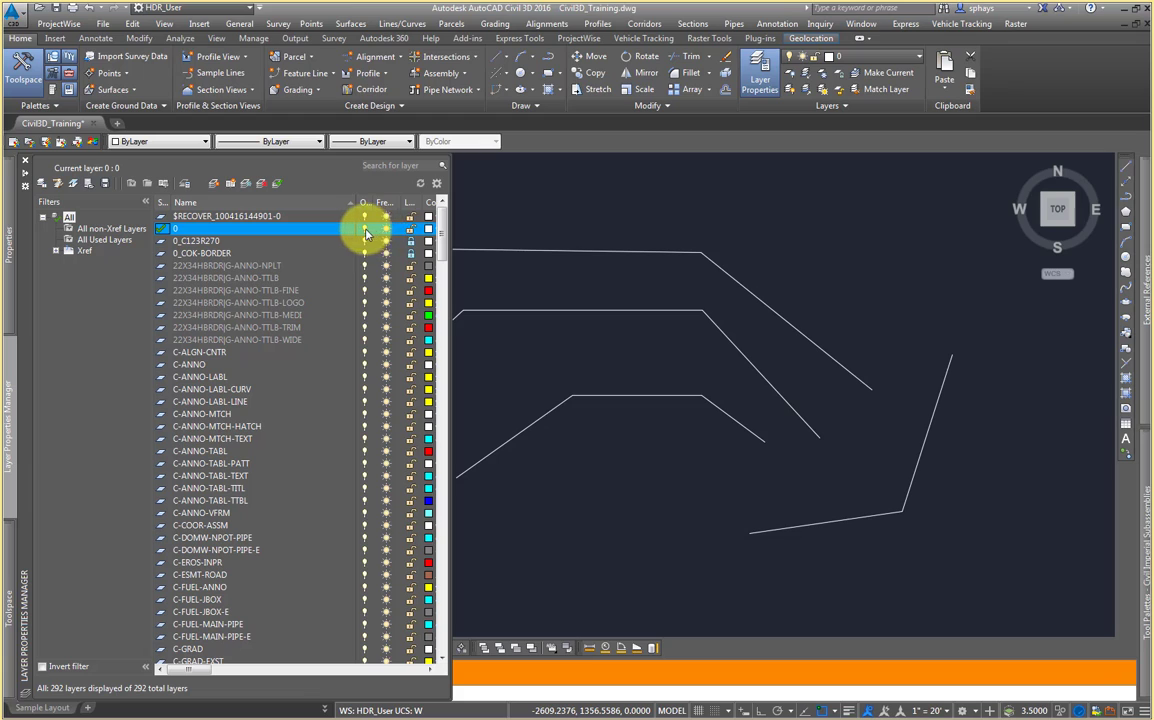
pyautogui.click(386, 242)
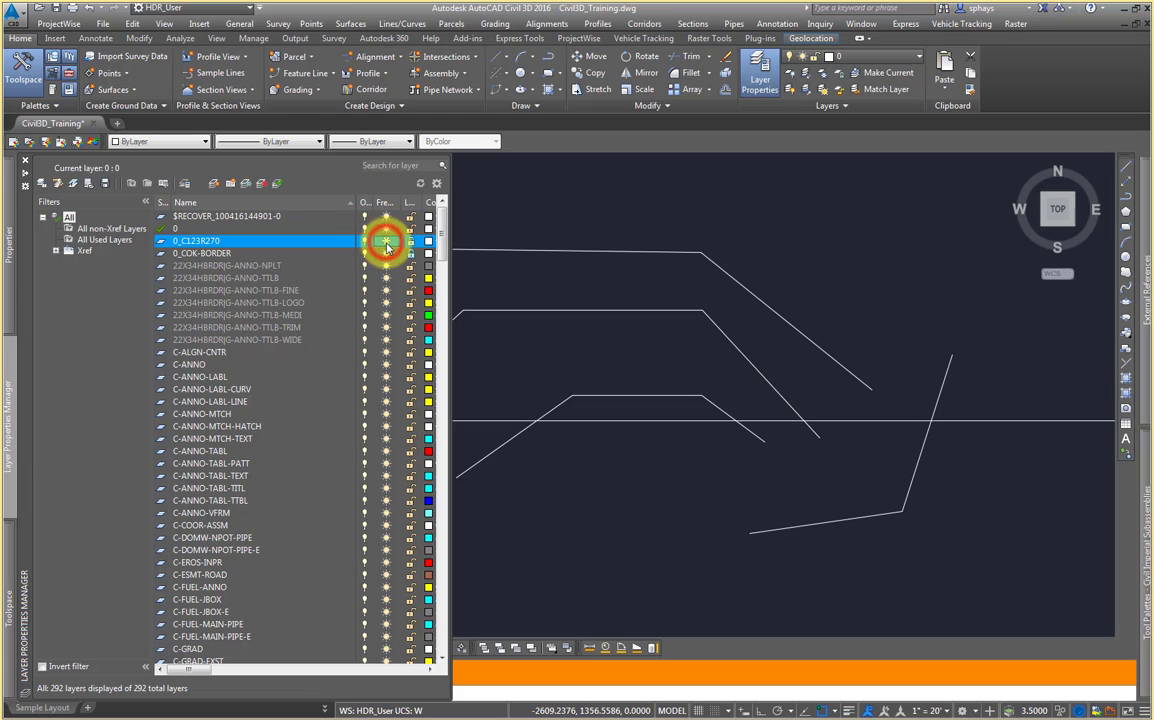
pyautogui.click(386, 253)
pyautogui.click(386, 265)
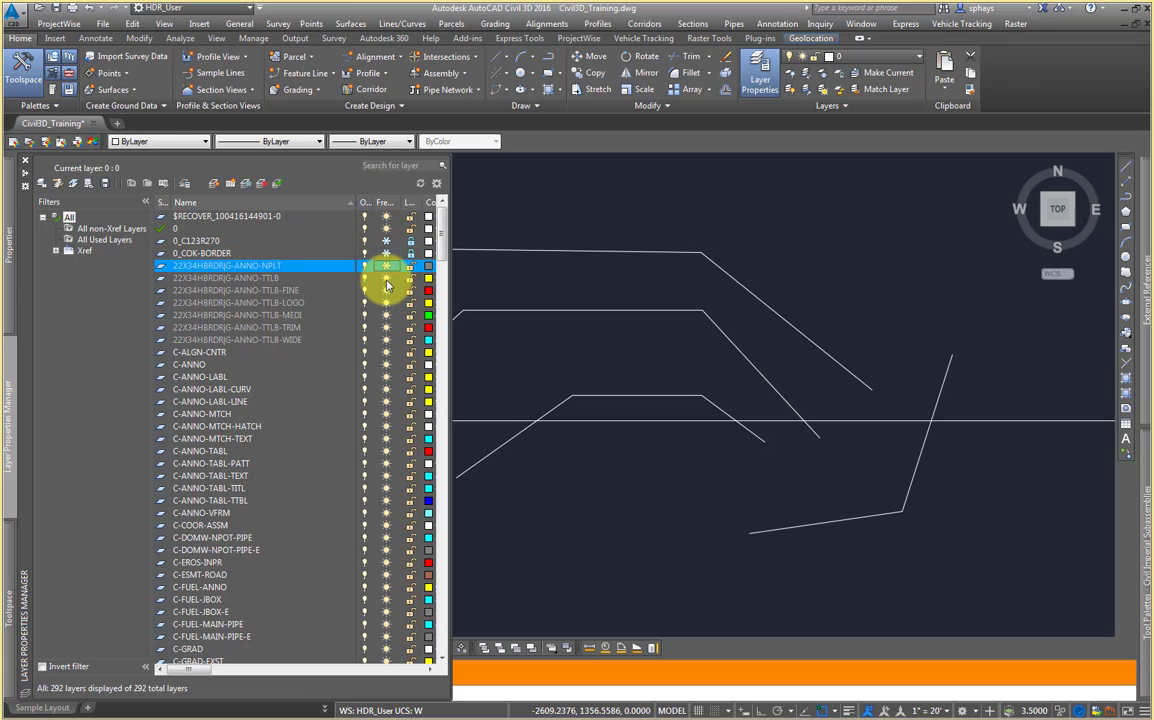
pyautogui.click(386, 265)
pyautogui.click(386, 277)
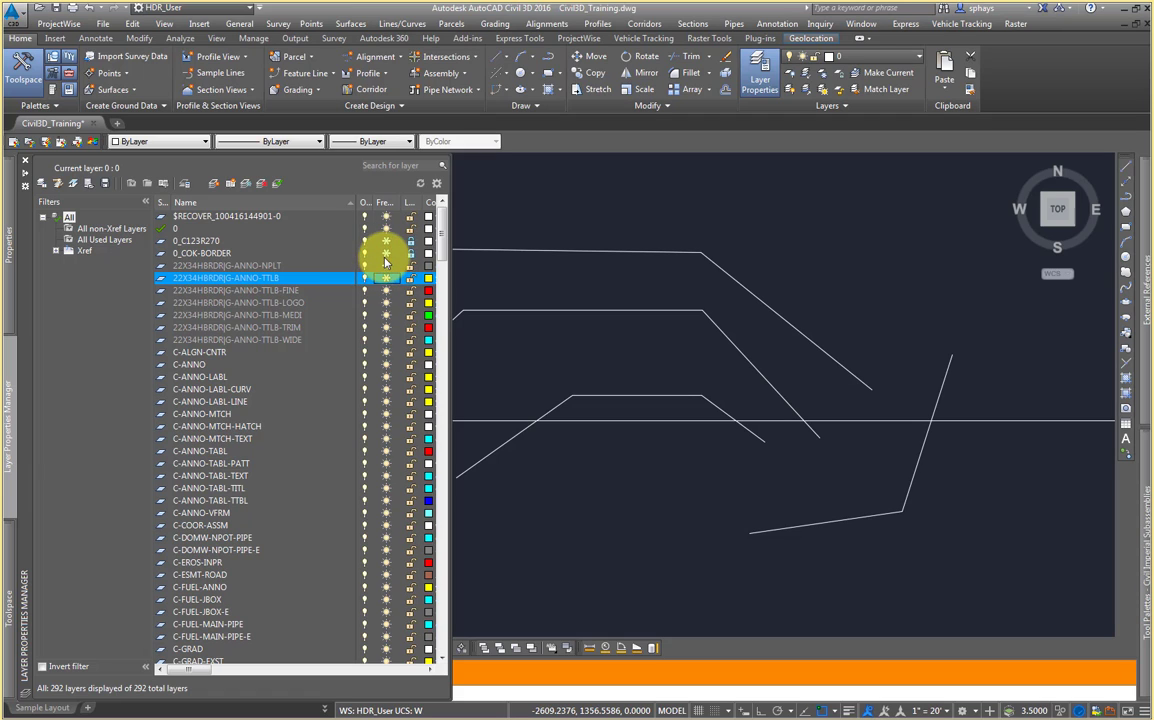
pyautogui.click(386, 241)
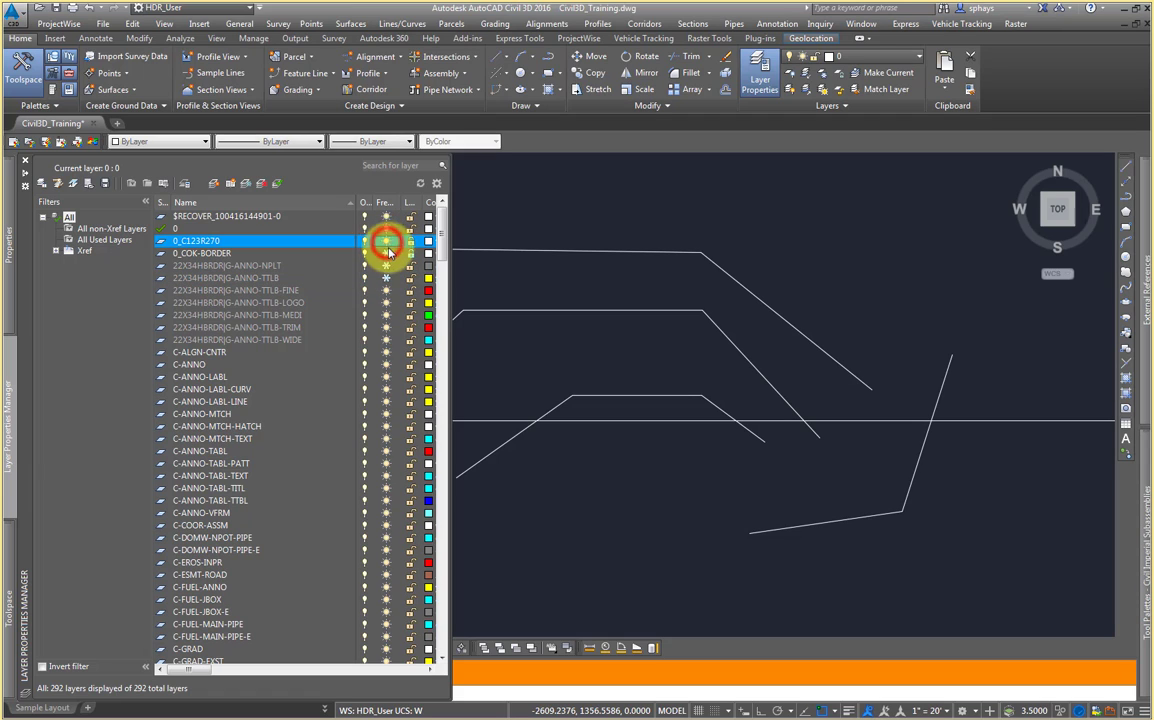
pyautogui.click(386, 253)
pyautogui.click(386, 265)
pyautogui.click(387, 277)
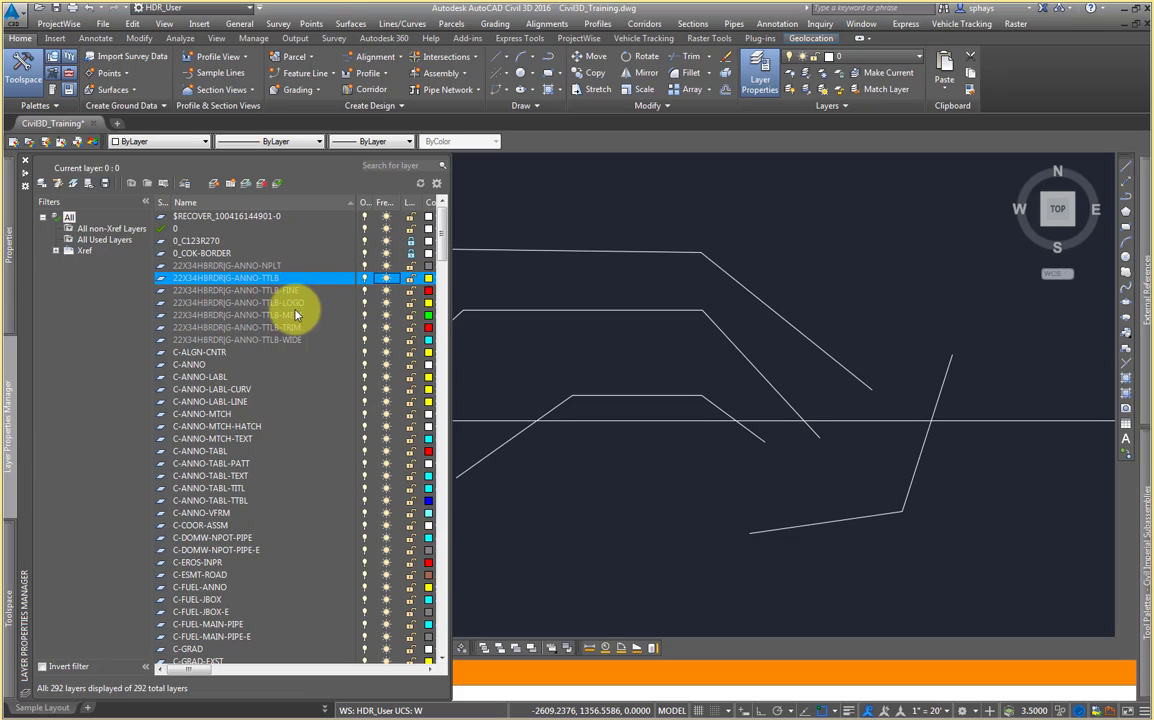
# Step: Scroll across the layer list to review the lock, color, linetype, lineweight and transparency columns
pyautogui.moveTo(526, 334); pyautogui.dragTo(728, 332, button='middle')
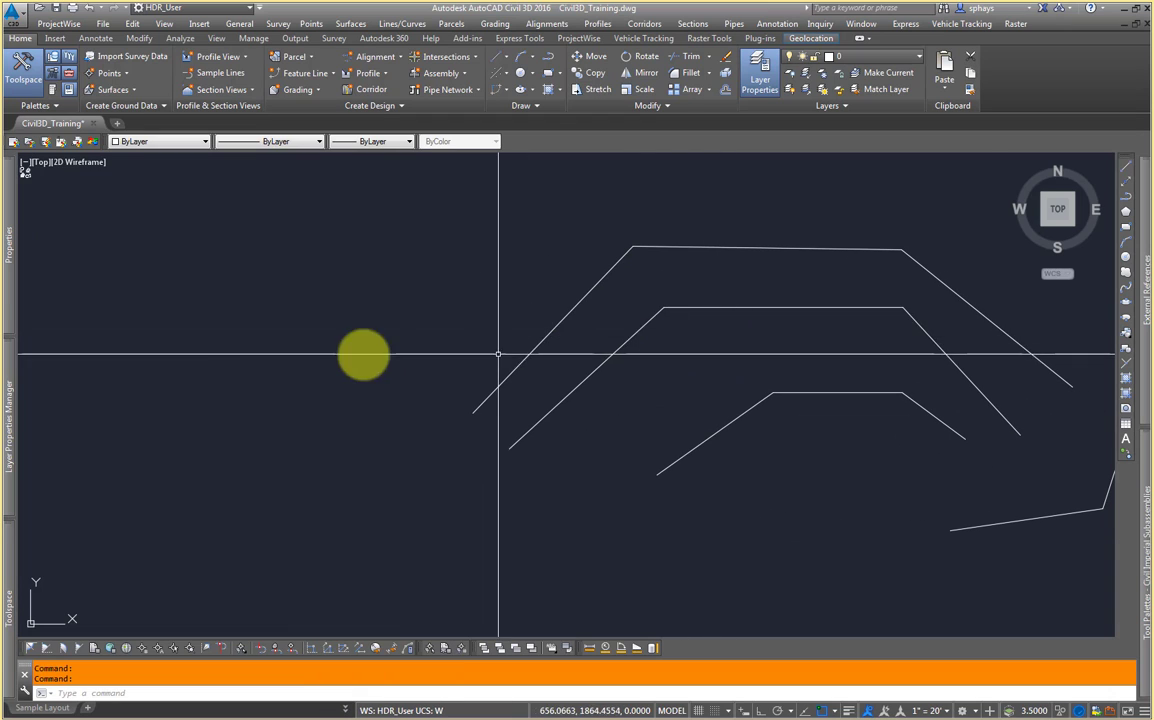
pyautogui.moveTo(20, 412)
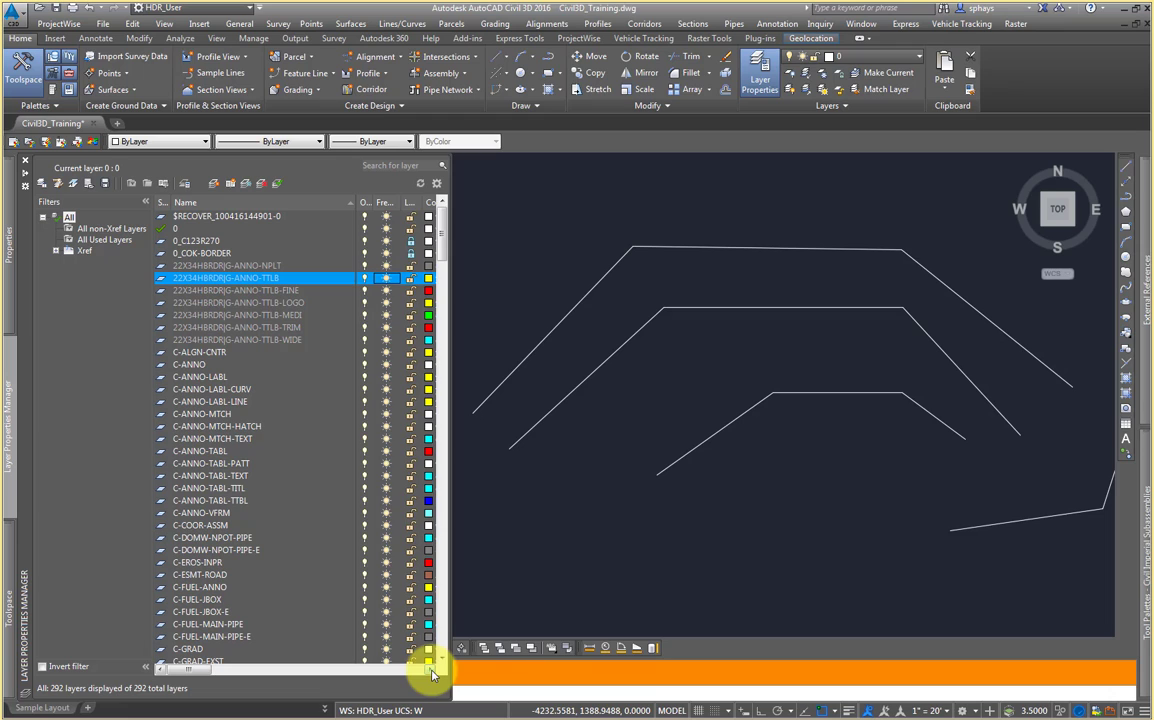
pyautogui.click(432, 670)
pyautogui.click(432, 672)
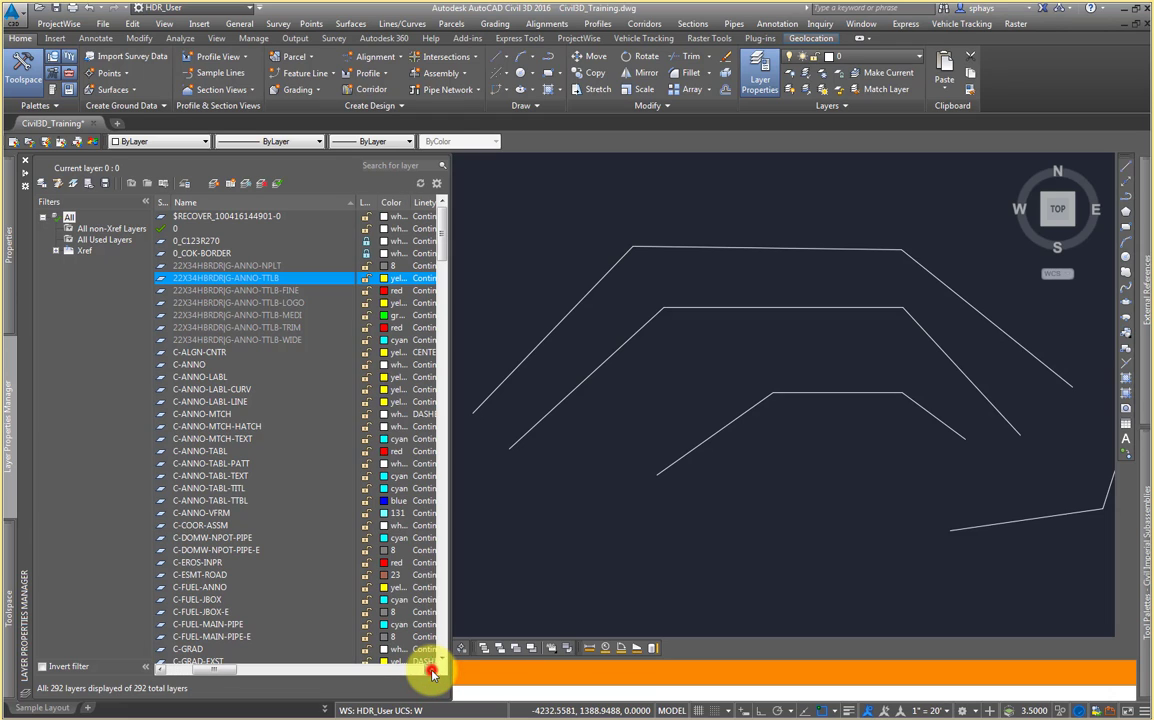
pyautogui.click(366, 280)
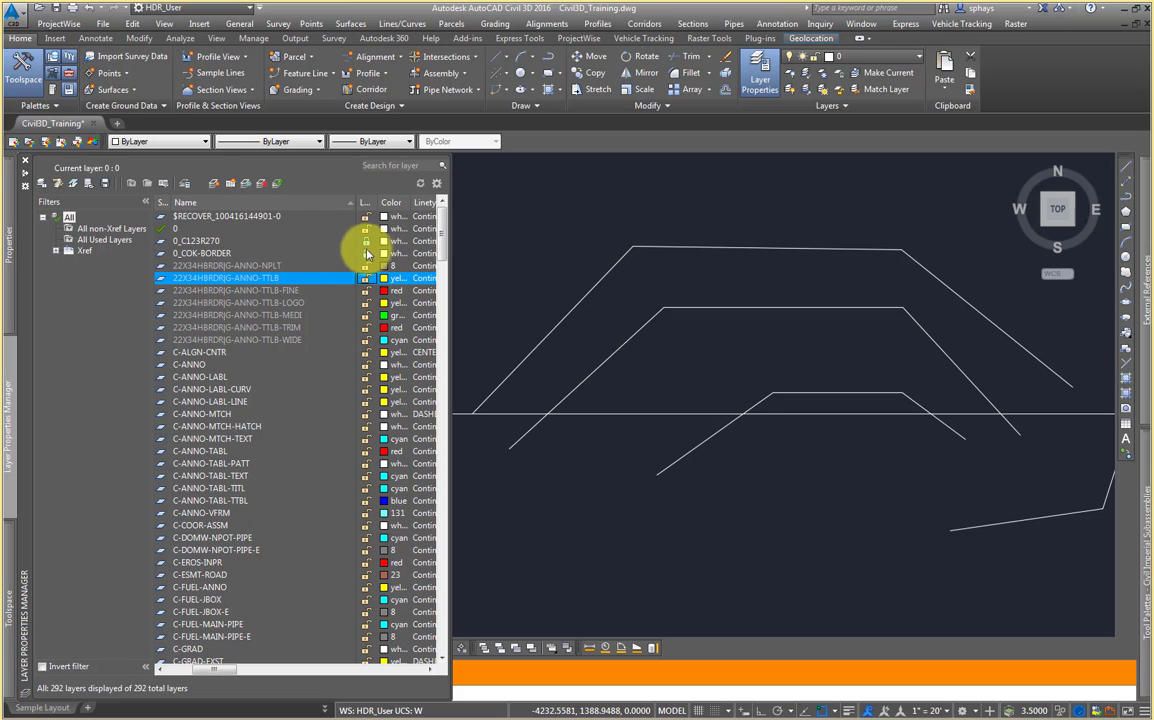
pyautogui.click(285, 254)
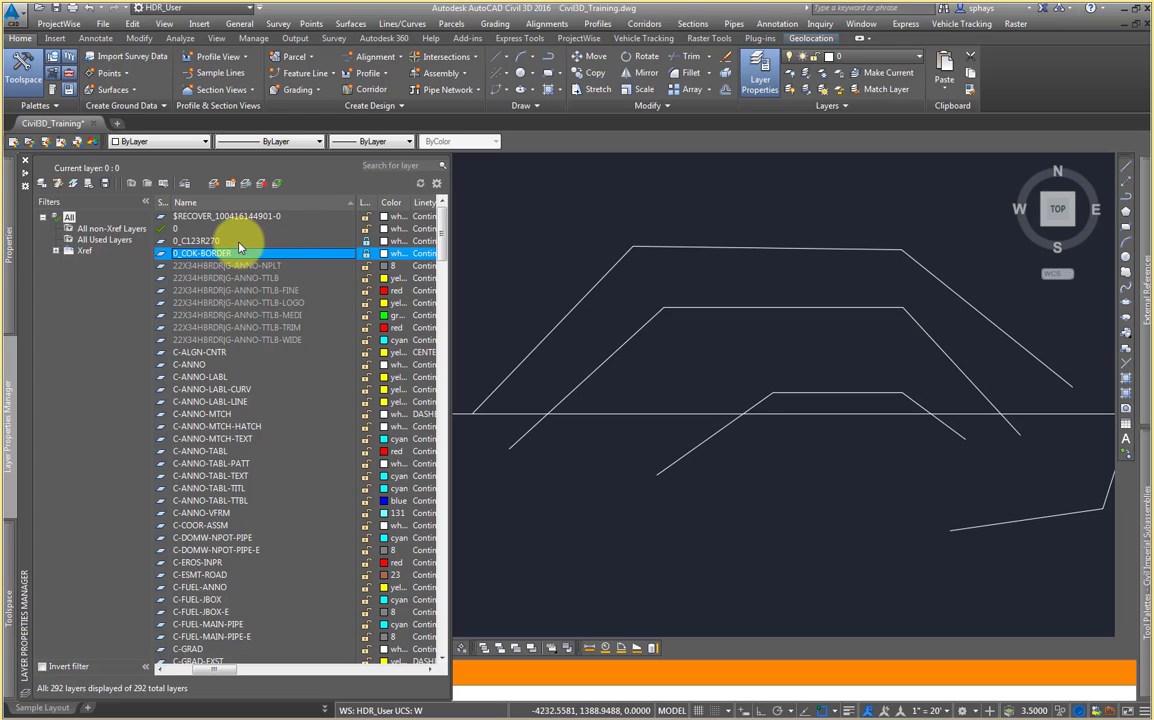
pyautogui.click(430, 675)
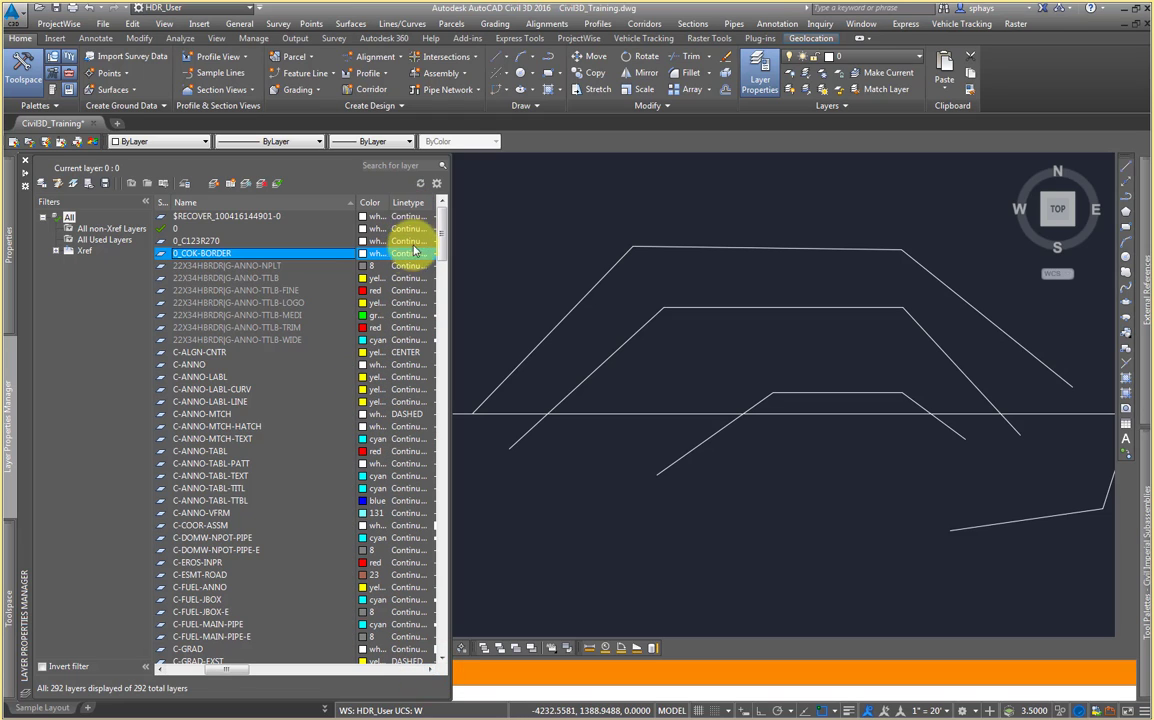
pyautogui.click(430, 675)
pyautogui.click(430, 675)
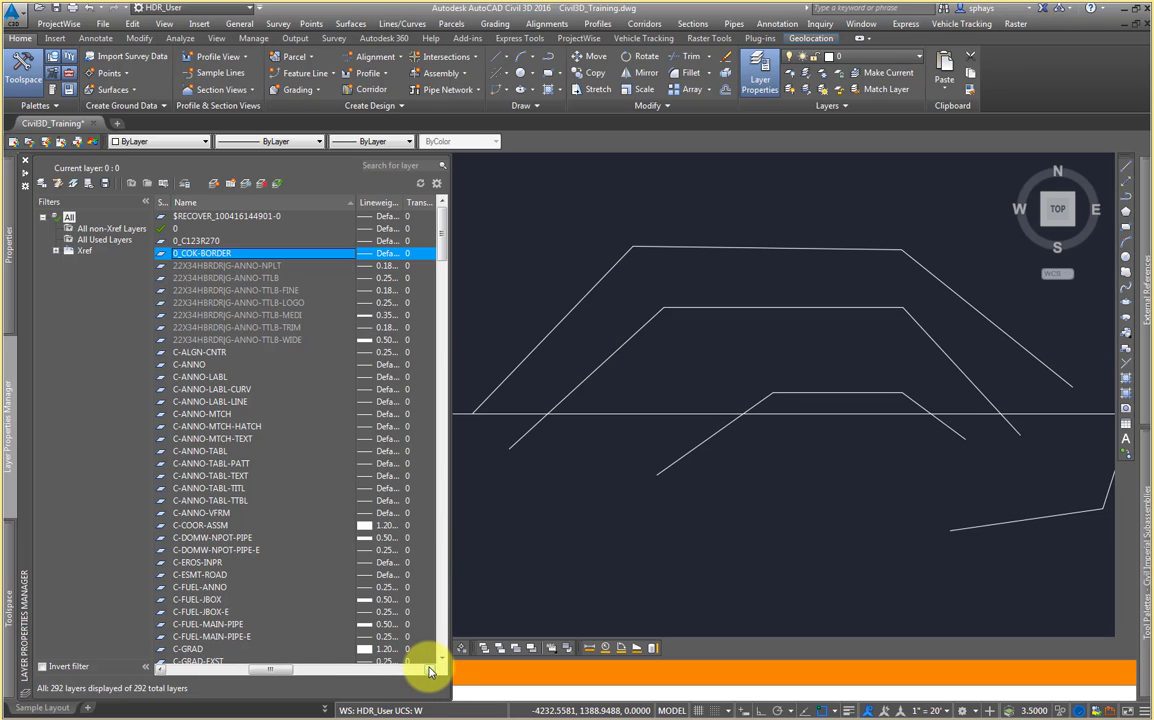
pyautogui.click(430, 672)
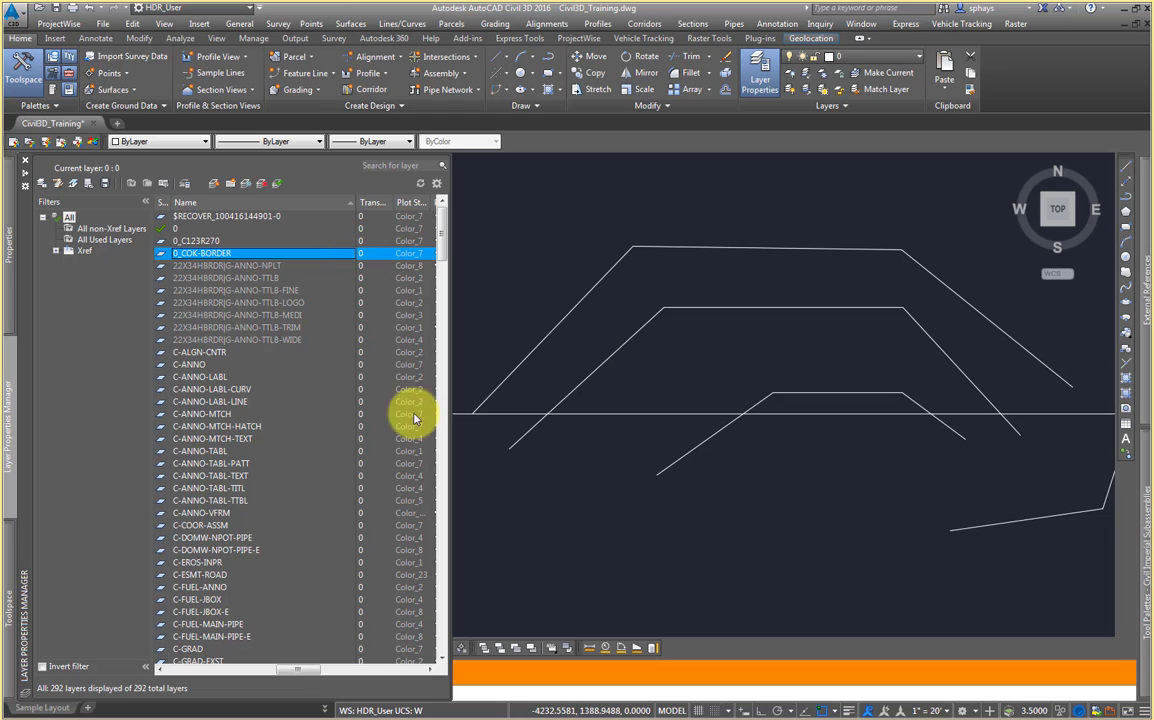
pyautogui.click(430, 674)
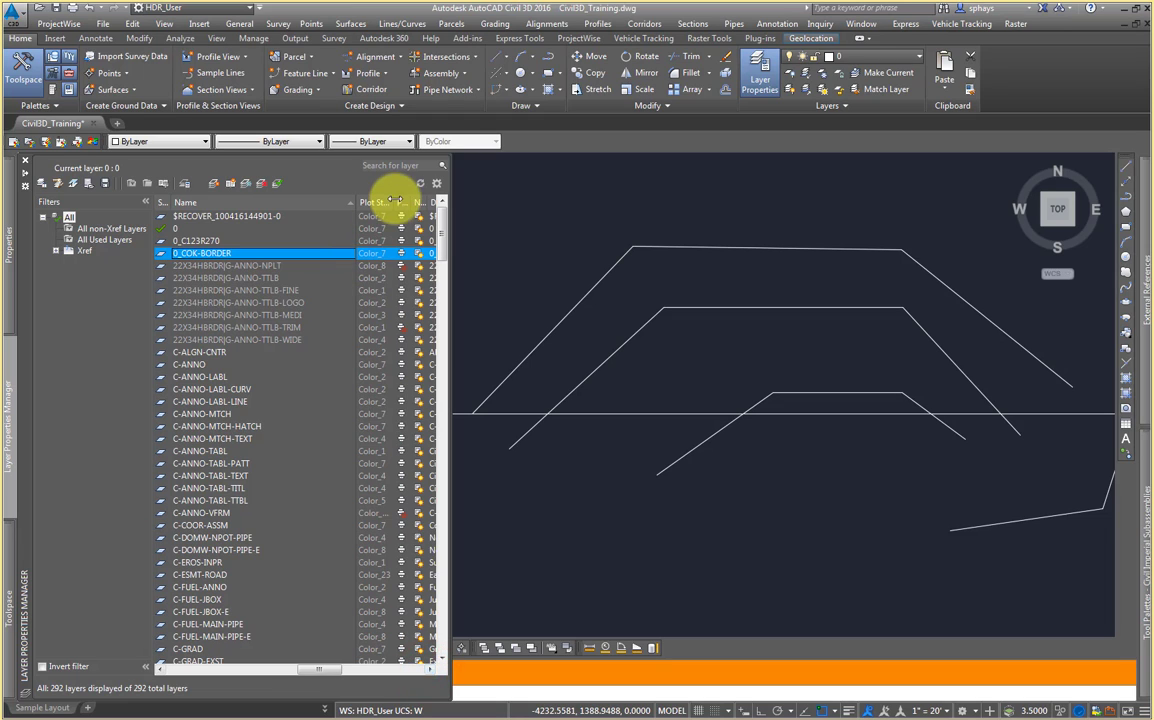
# Step: Widen and scroll through the plot style, plot, viewport and description columns, then return to the start of the list
pyautogui.moveTo(395, 199); pyautogui.dragTo(400, 201)
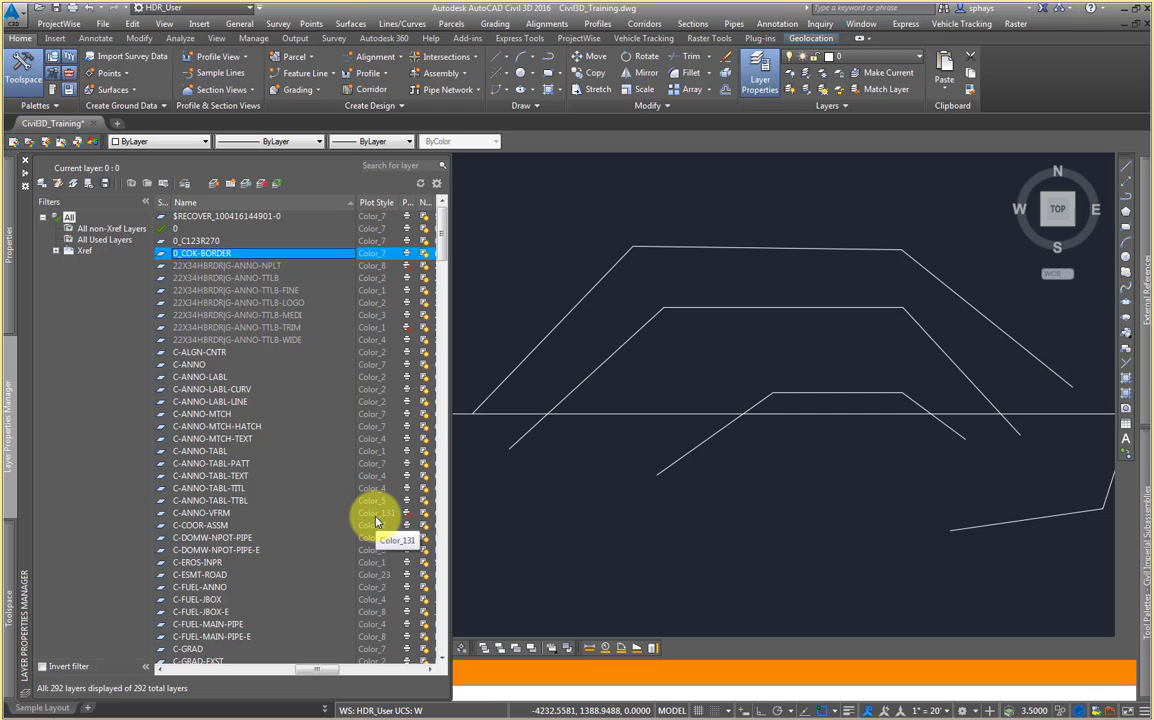
pyautogui.moveTo(419, 203); pyautogui.dragTo(425, 203)
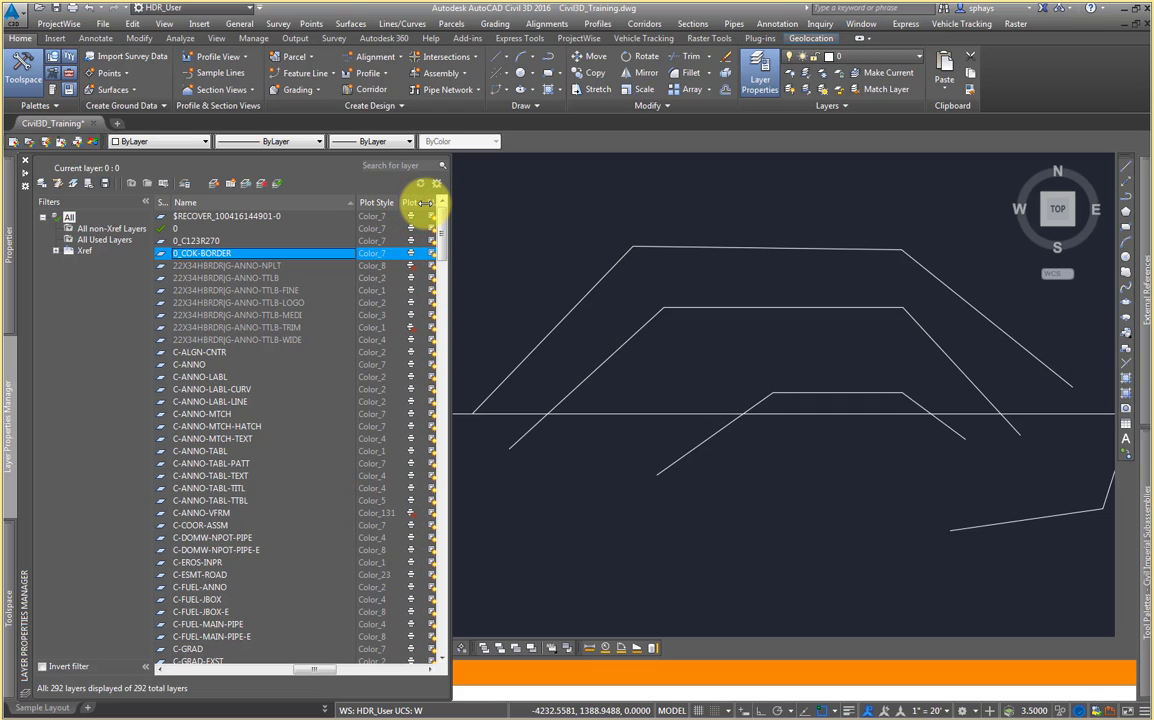
pyautogui.click(385, 265)
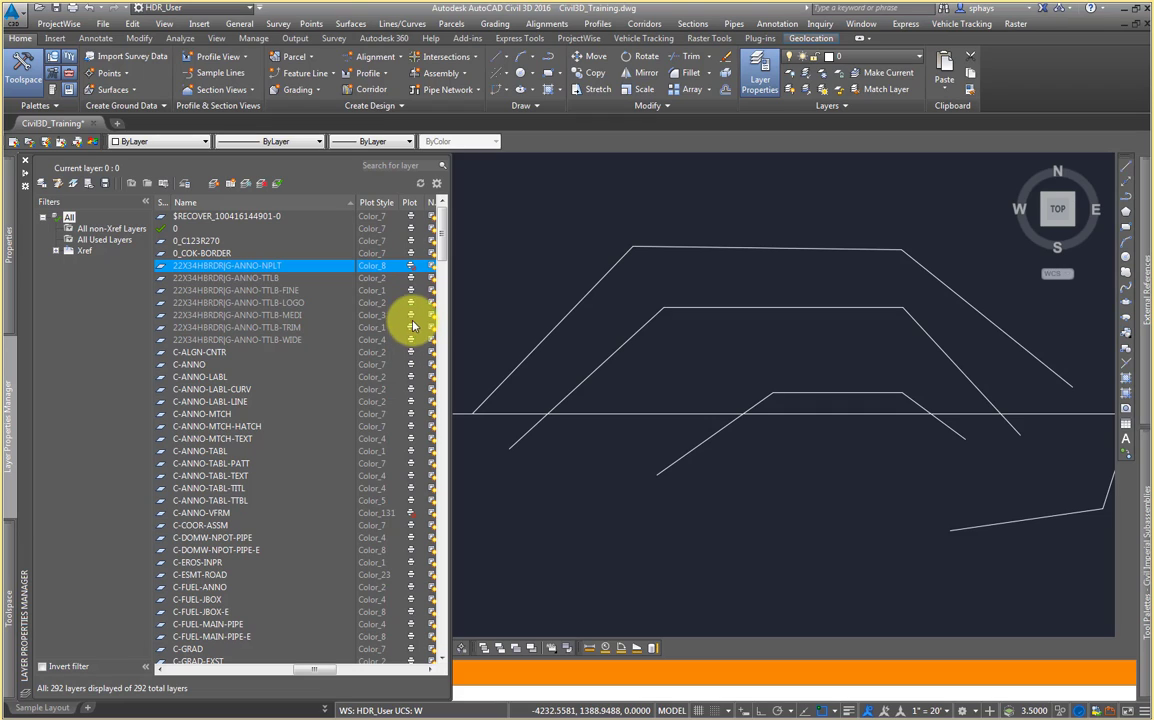
pyautogui.click(413, 230)
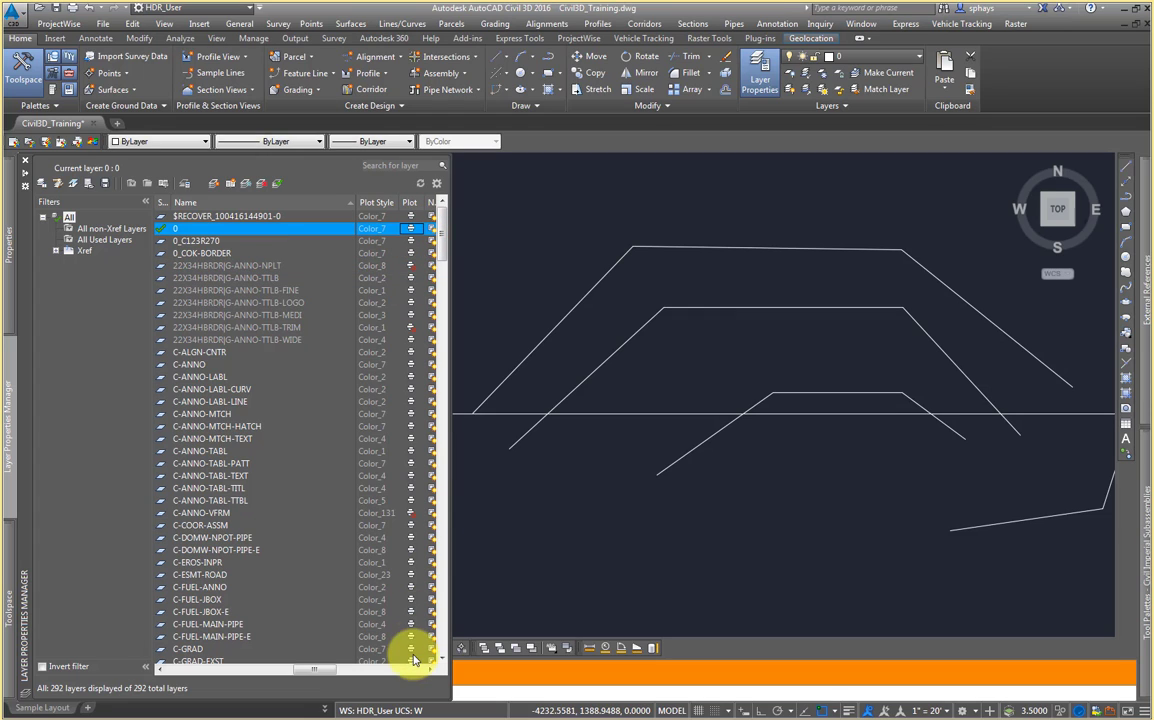
pyautogui.click(430, 677)
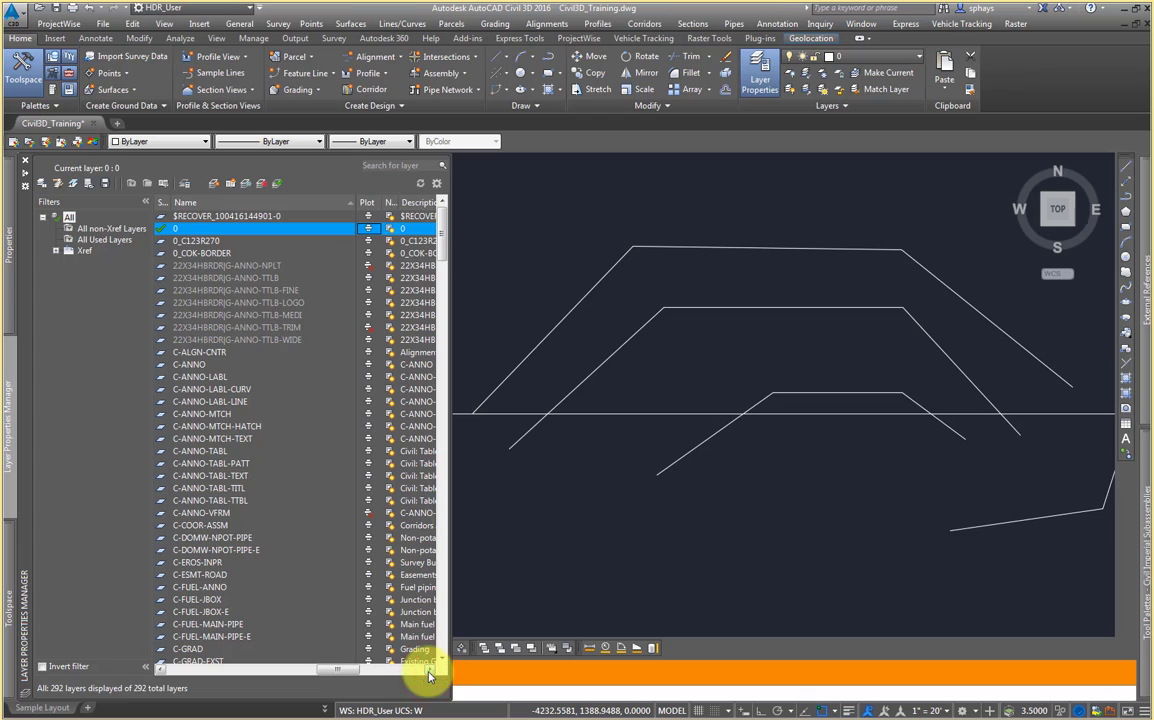
pyautogui.moveTo(401, 198); pyautogui.dragTo(421, 199)
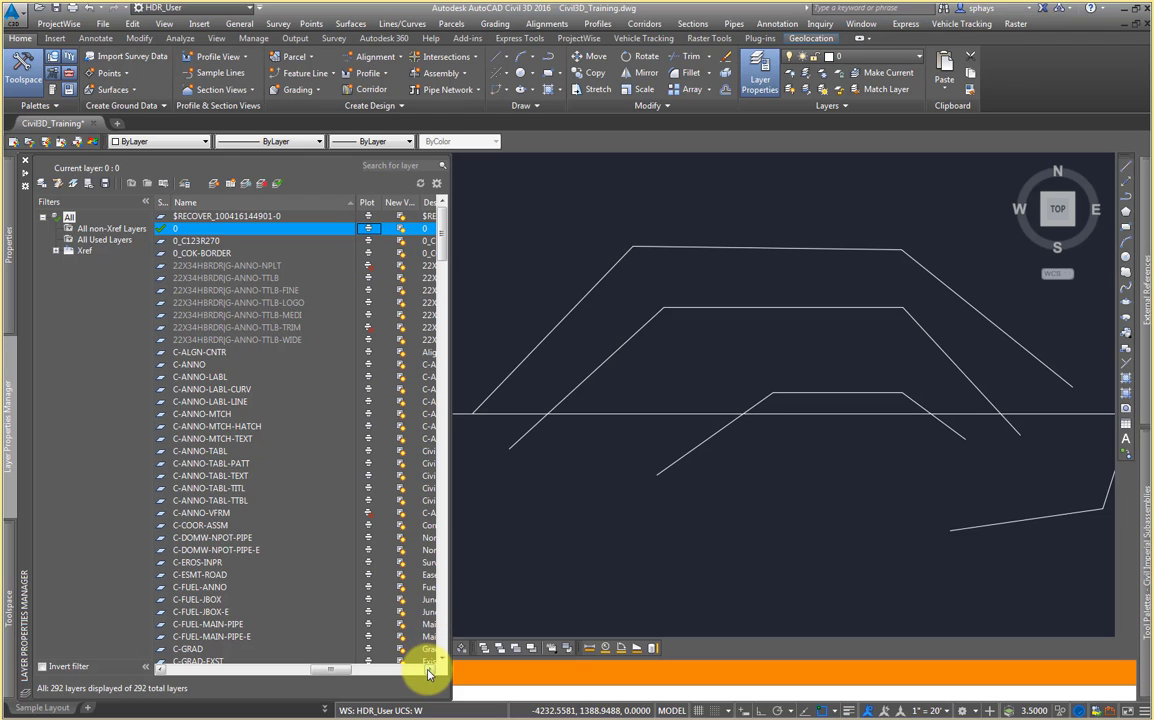
pyautogui.click(428, 673)
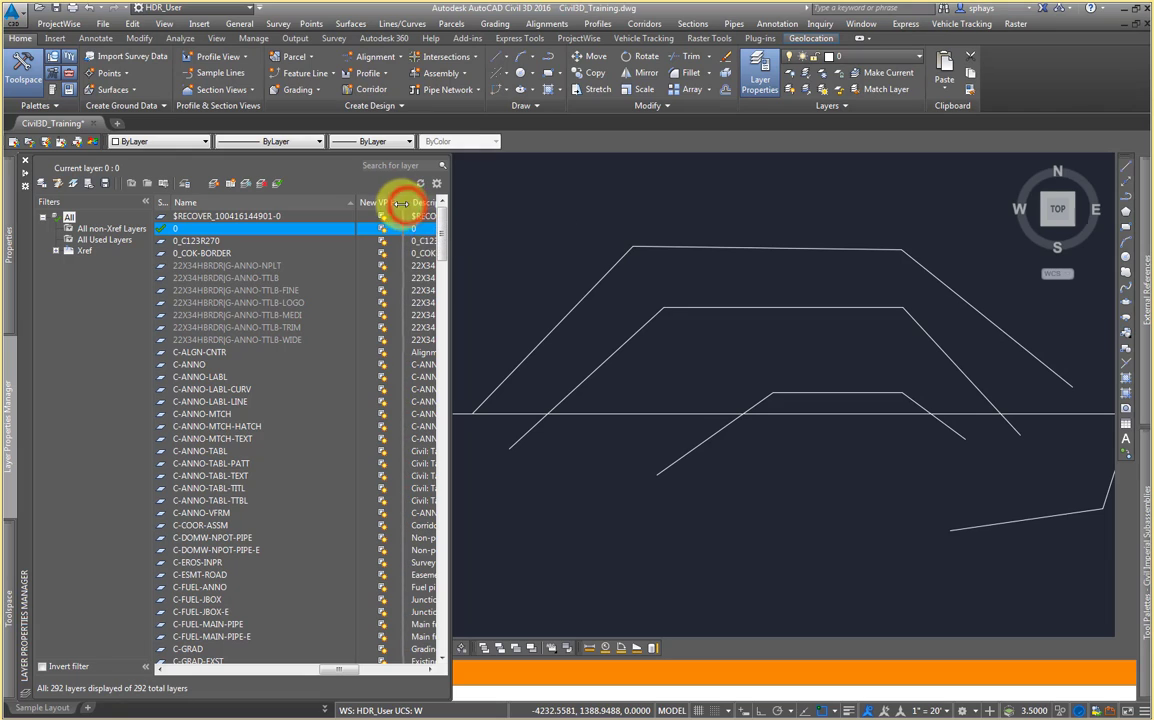
pyautogui.moveTo(410, 205); pyautogui.dragTo(403, 205)
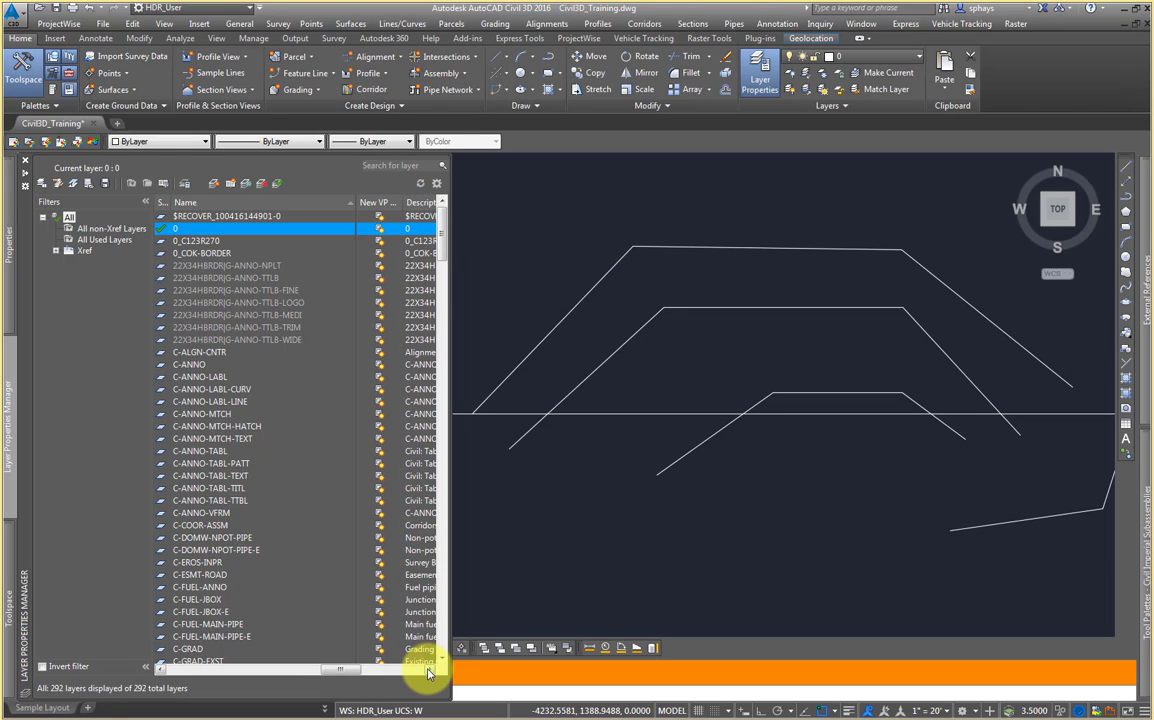
pyautogui.click(428, 673)
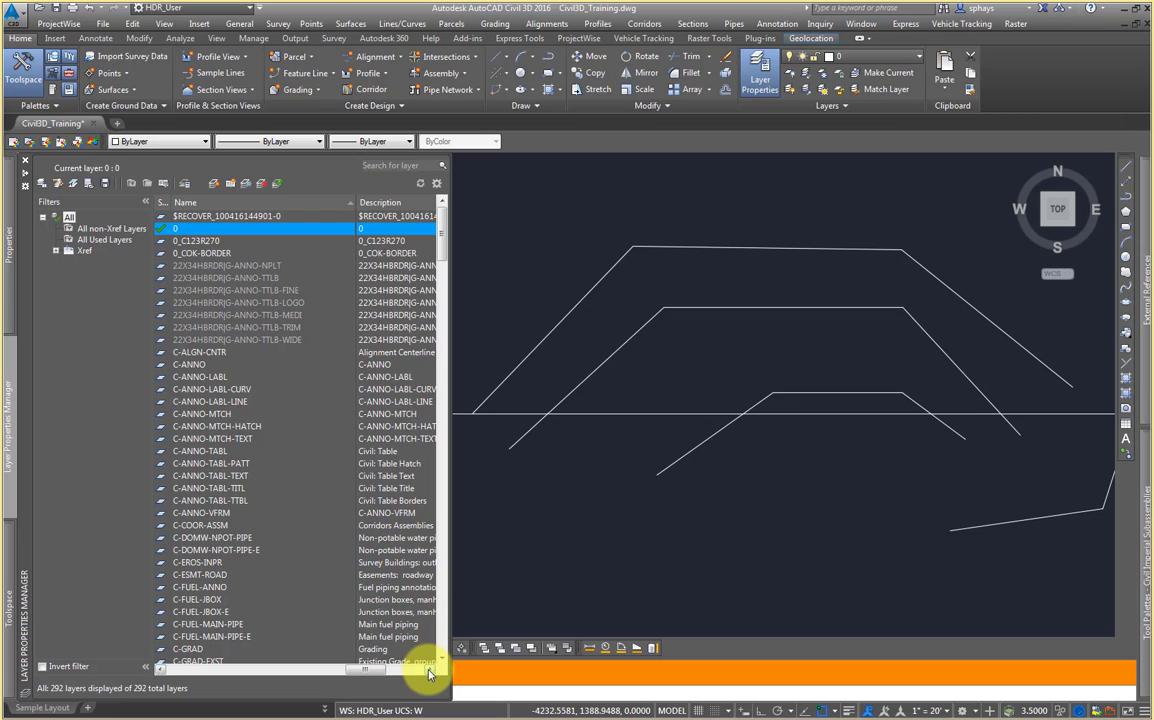
pyautogui.click(428, 673)
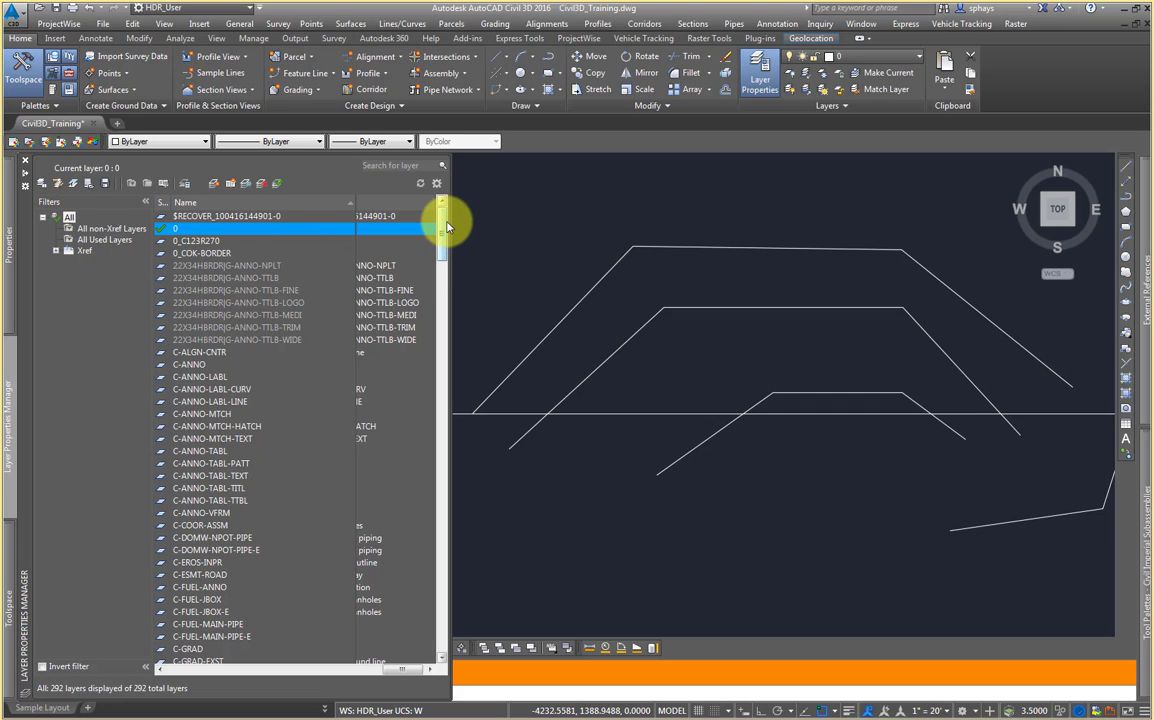
pyautogui.moveTo(405, 668); pyautogui.dragTo(186, 668)
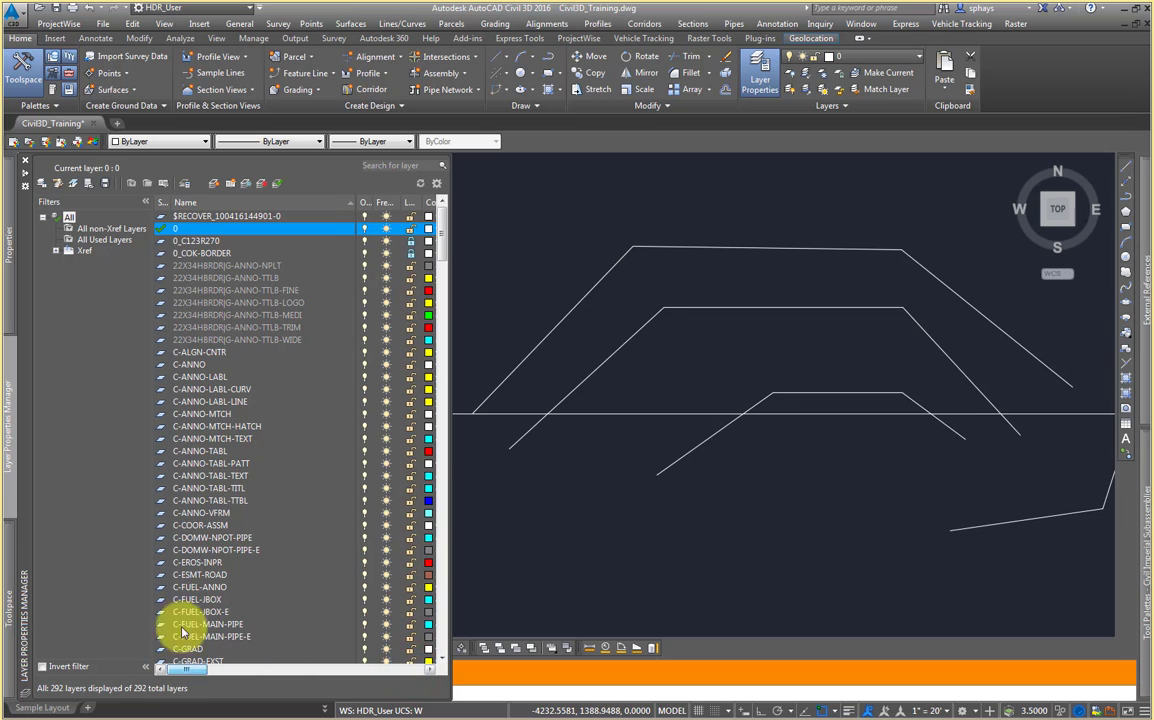
# Step: Filter the layer list to show only the layers of the 22X34HBRDR xref
pyautogui.click(56, 251)
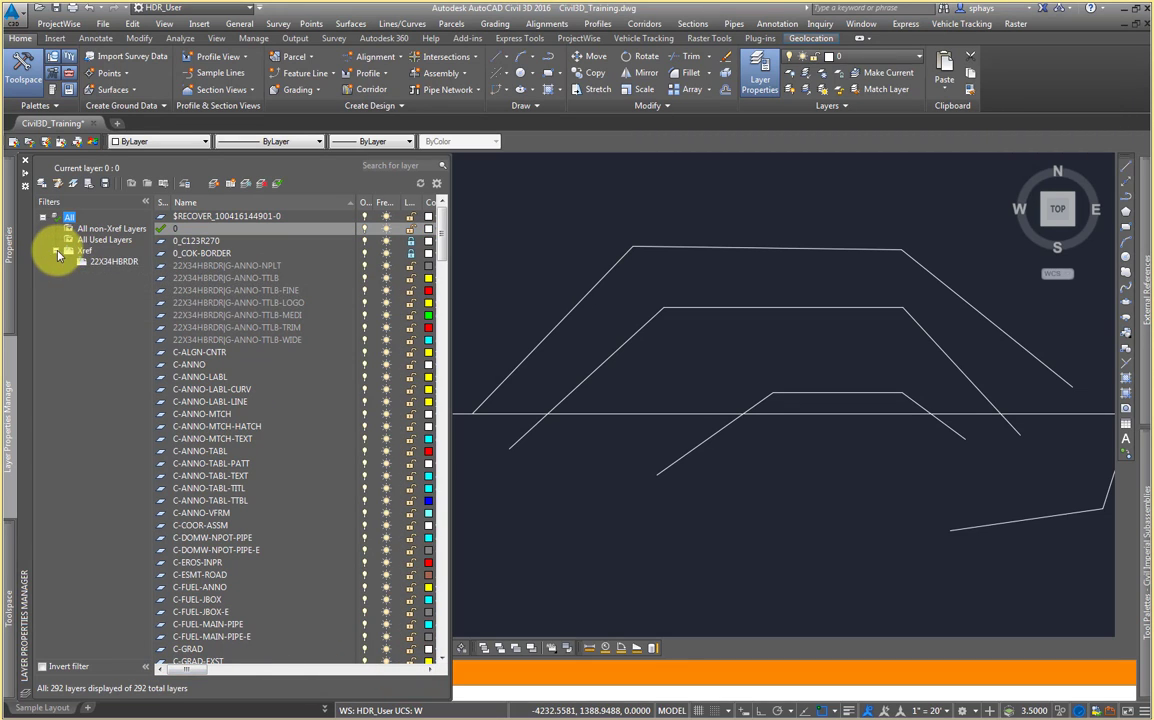
pyautogui.click(88, 253)
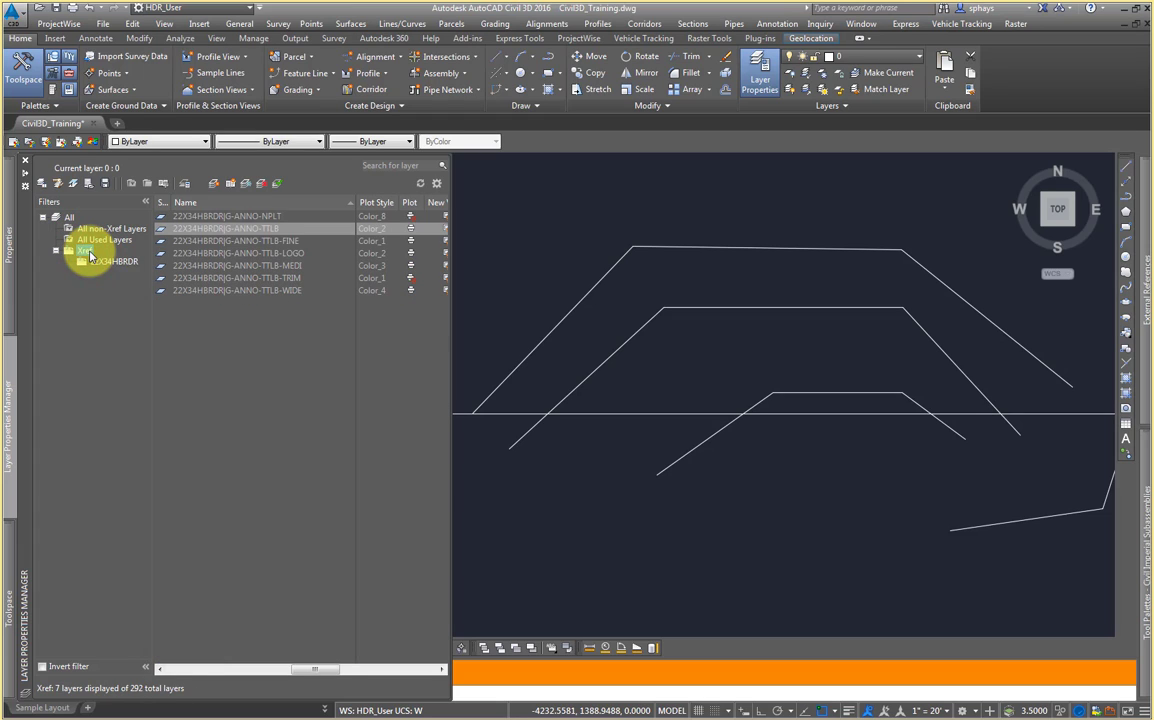
pyautogui.click(110, 261)
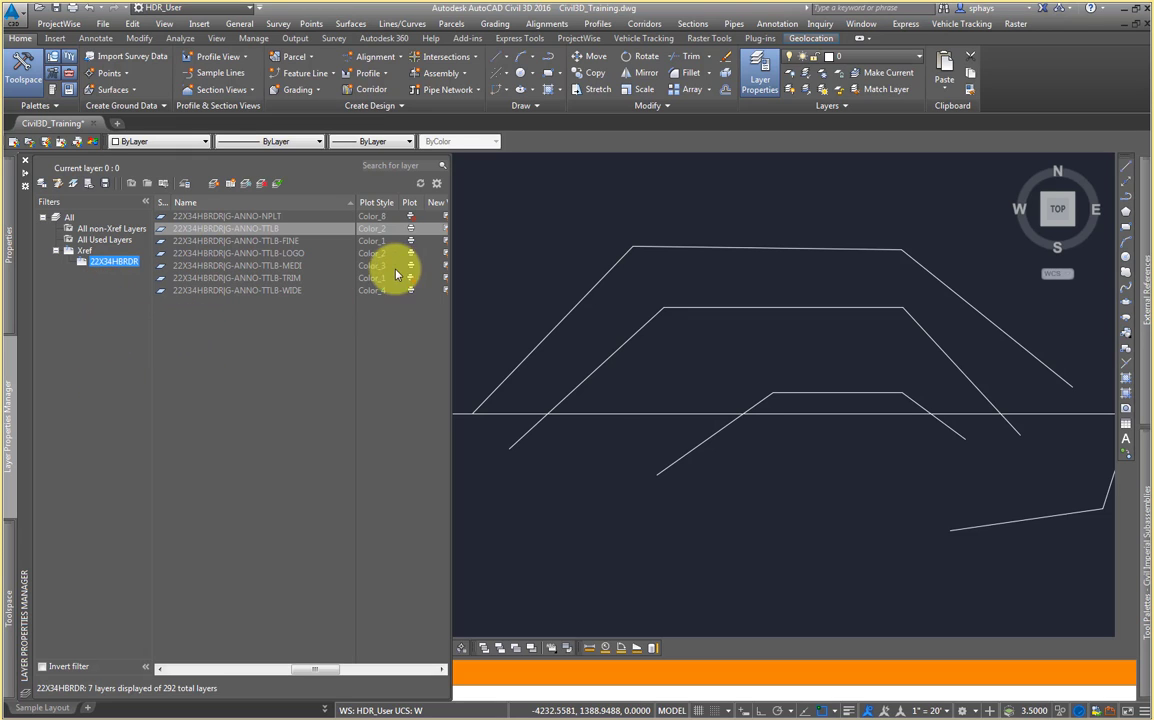
# Step: Review which object snap modes are turned on
pyautogui.moveTo(594, 353)
pyautogui.mouseDown(button='middle')
pyautogui.moveTo(610, 363)
pyautogui.moveTo(319, 375)
pyautogui.moveTo(304, 356)
pyautogui.mouseUp(button='middle')
pyautogui.moveTo(443, 359); pyautogui.dragTo(421, 366, button='middle')
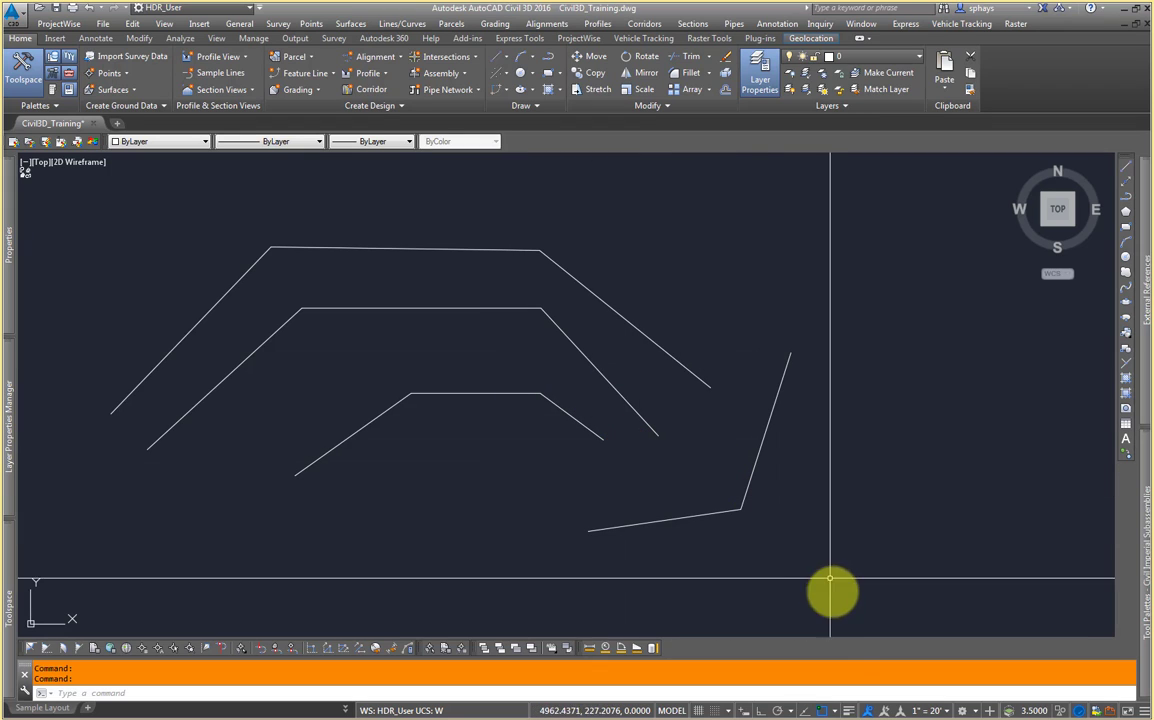
pyautogui.click(836, 712)
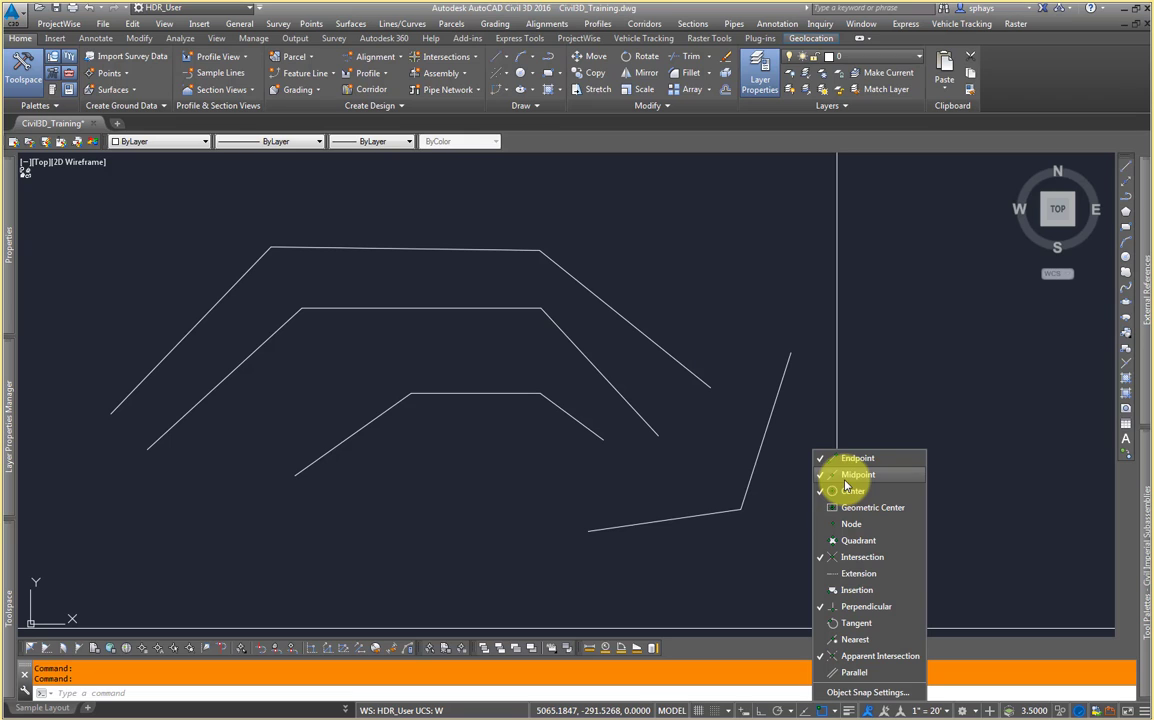
pyautogui.click(731, 567)
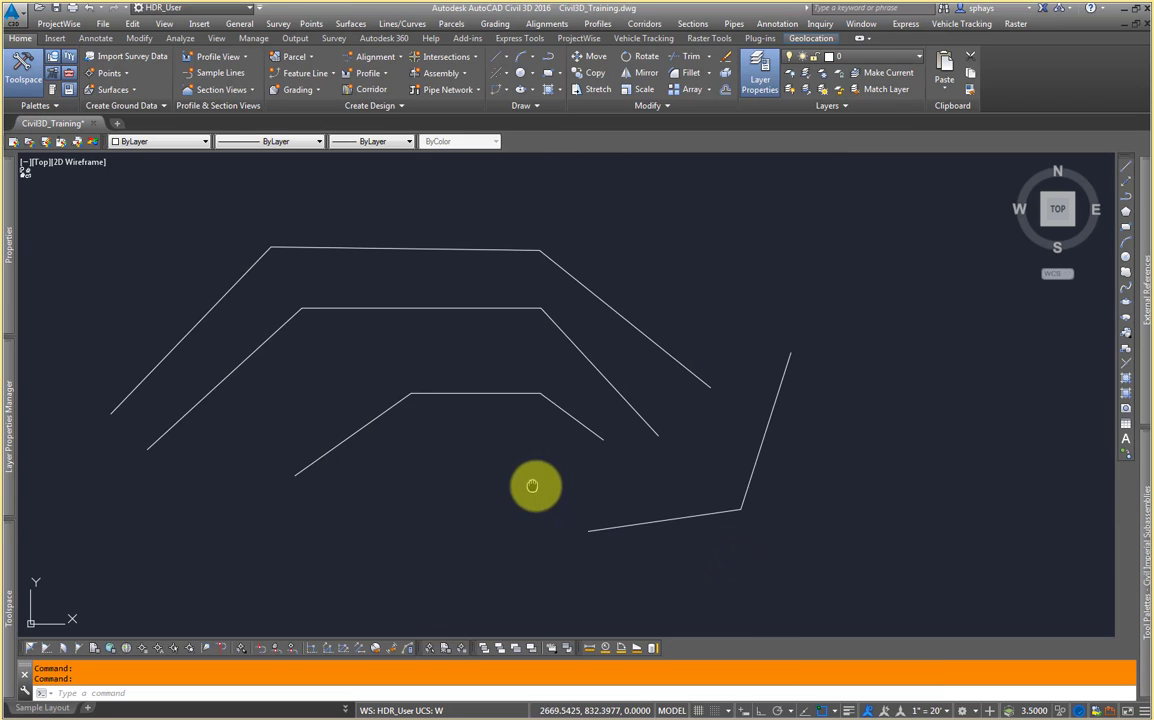
# Step: Draw a line from the upper right of the drawing to the corner of the top polyline
pyautogui.moveTo(531, 484); pyautogui.dragTo(639, 528, button='middle')
pyautogui.moveTo(559, 437); pyautogui.dragTo(531, 459, button='middle')
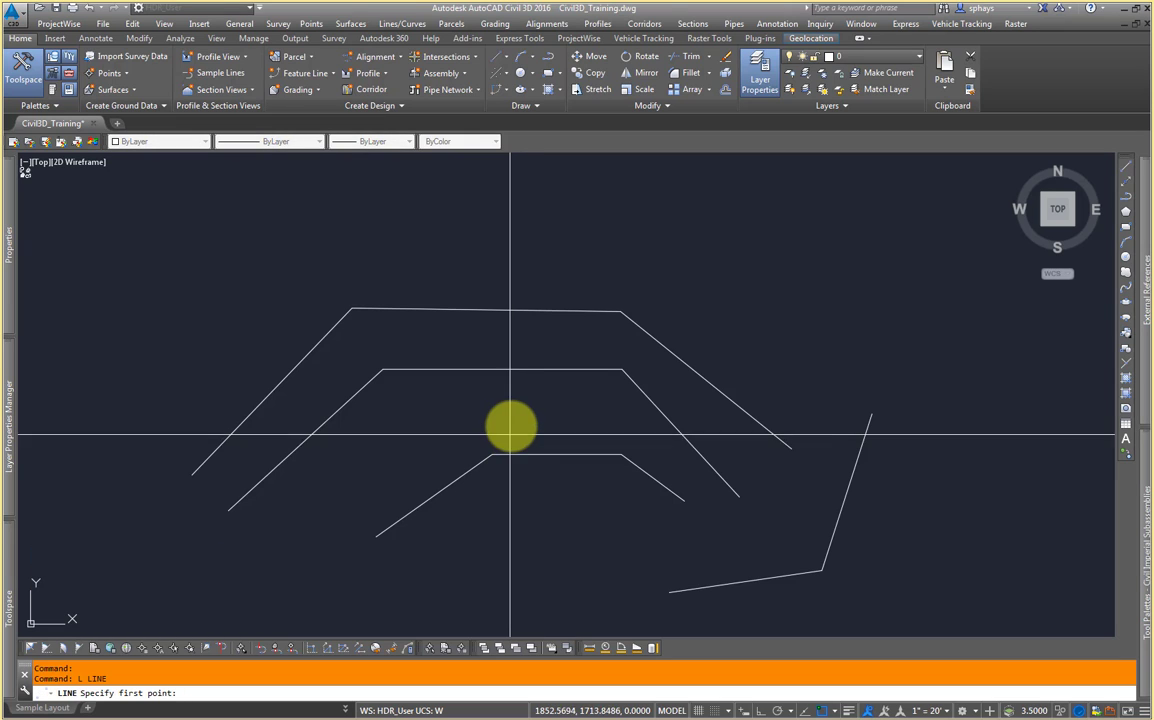
pyautogui.click(820, 198)
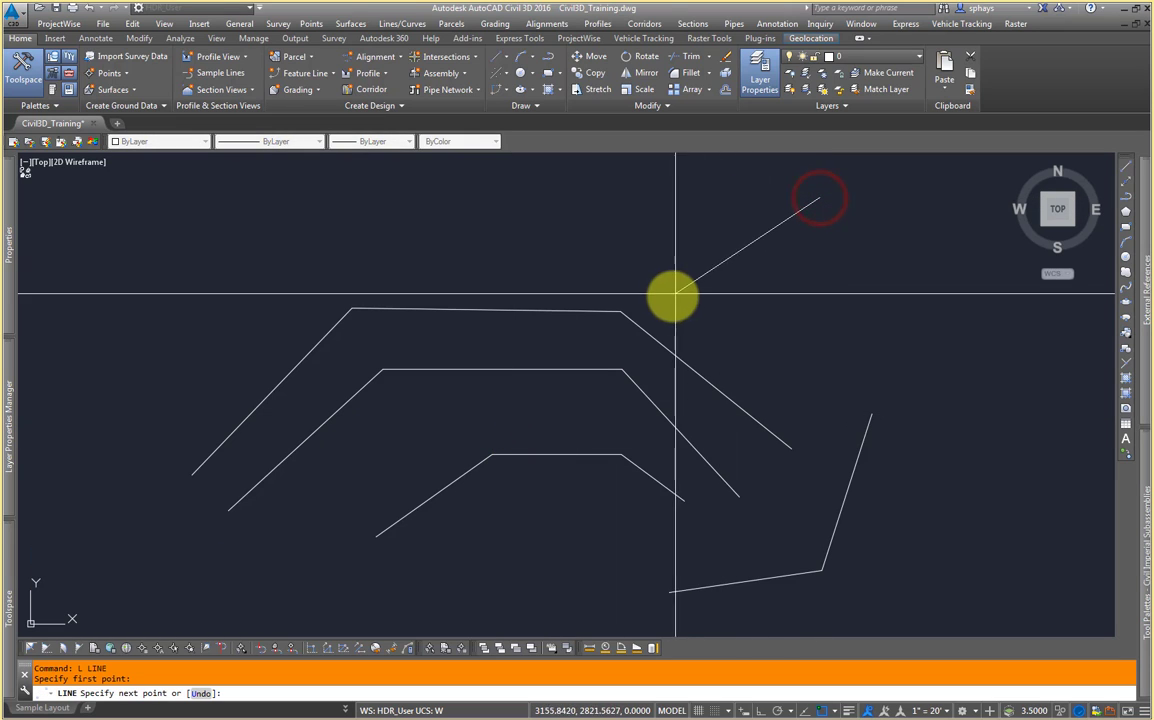
pyautogui.click(622, 314)
pyautogui.press('Return')
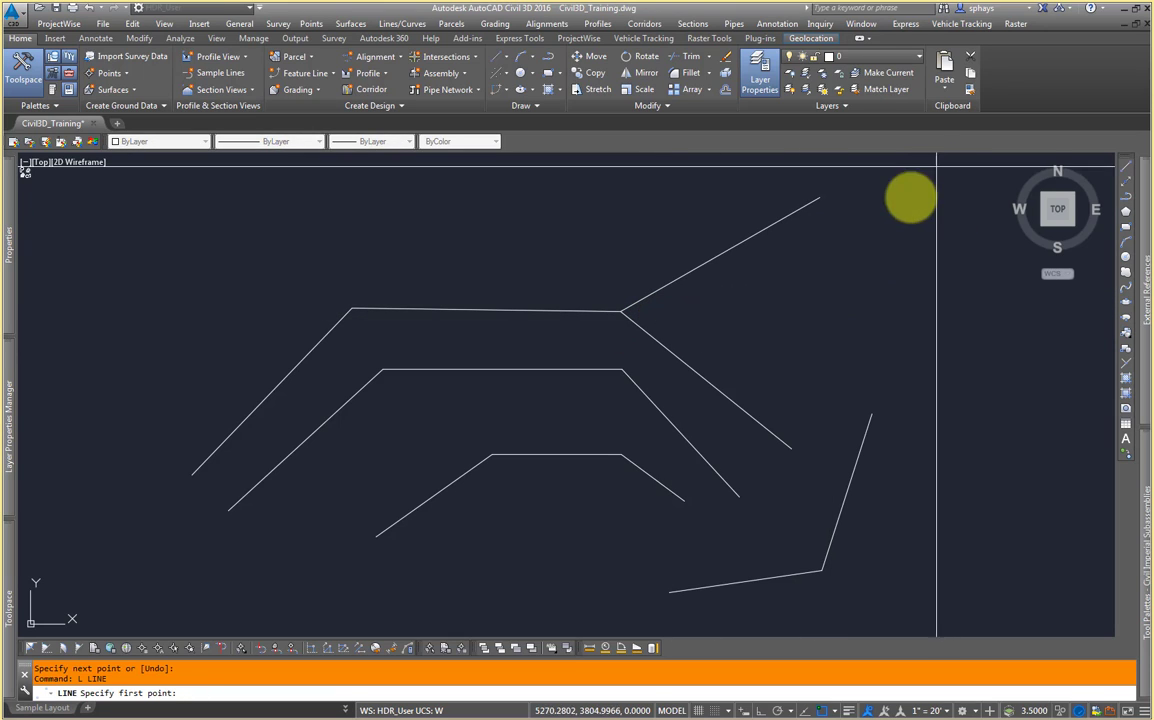
# Step: Draw two more lines ending on the top polyline's right diagonal, the second snapped perpendicular to it
pyautogui.click(858, 216)
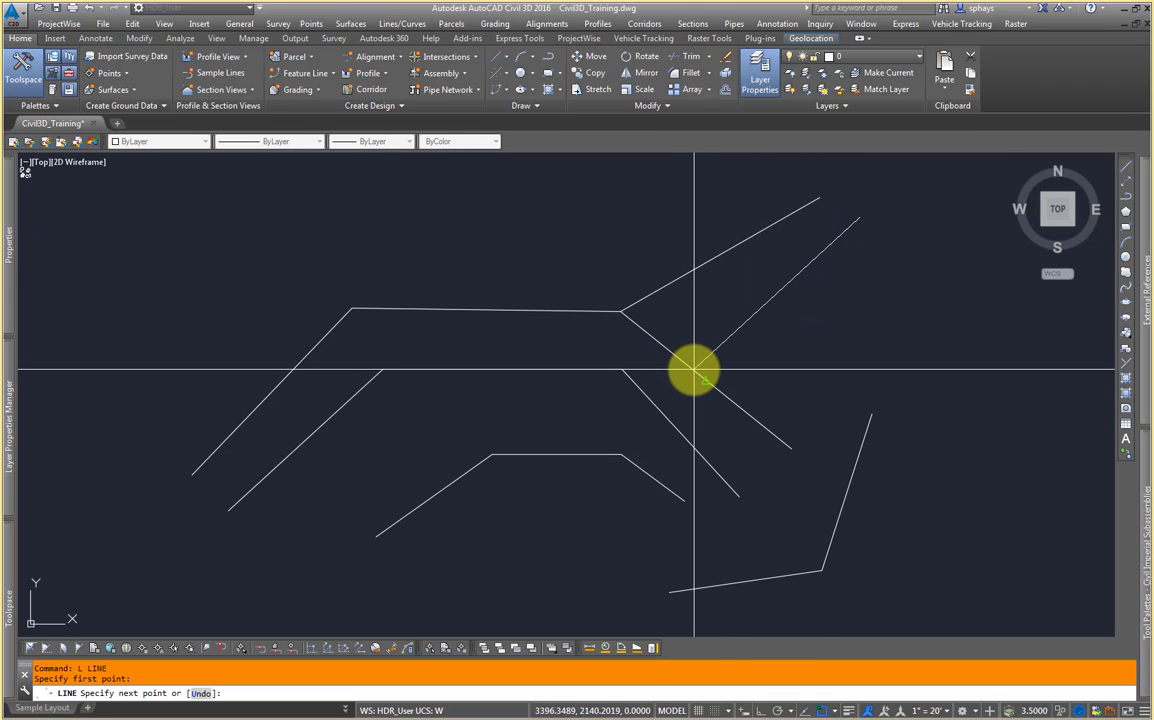
pyautogui.click(695, 370)
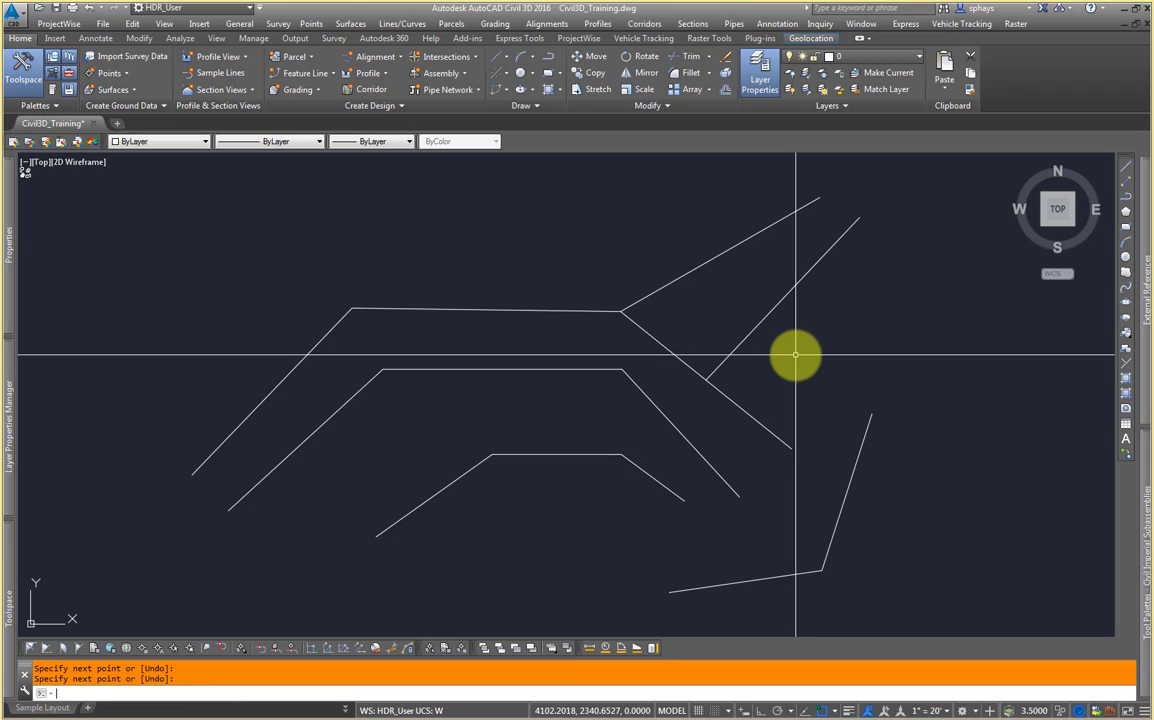
pyautogui.moveTo(870, 358); pyautogui.dragTo(747, 353, button='middle')
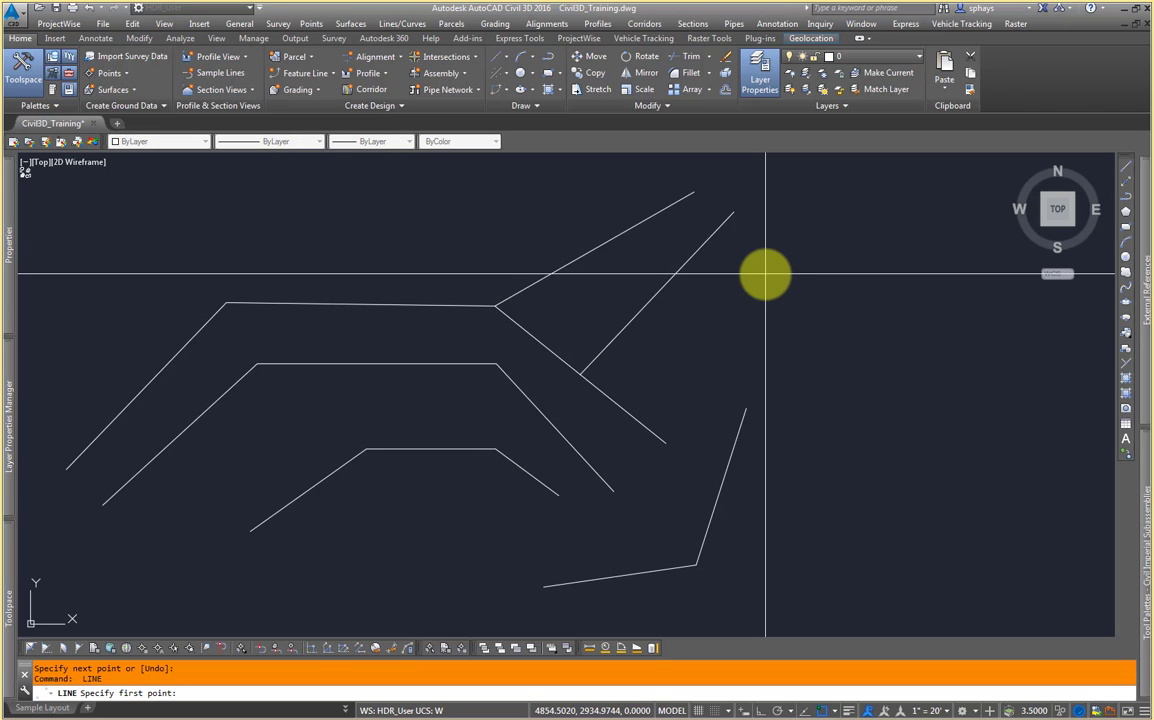
pyautogui.click(705, 304)
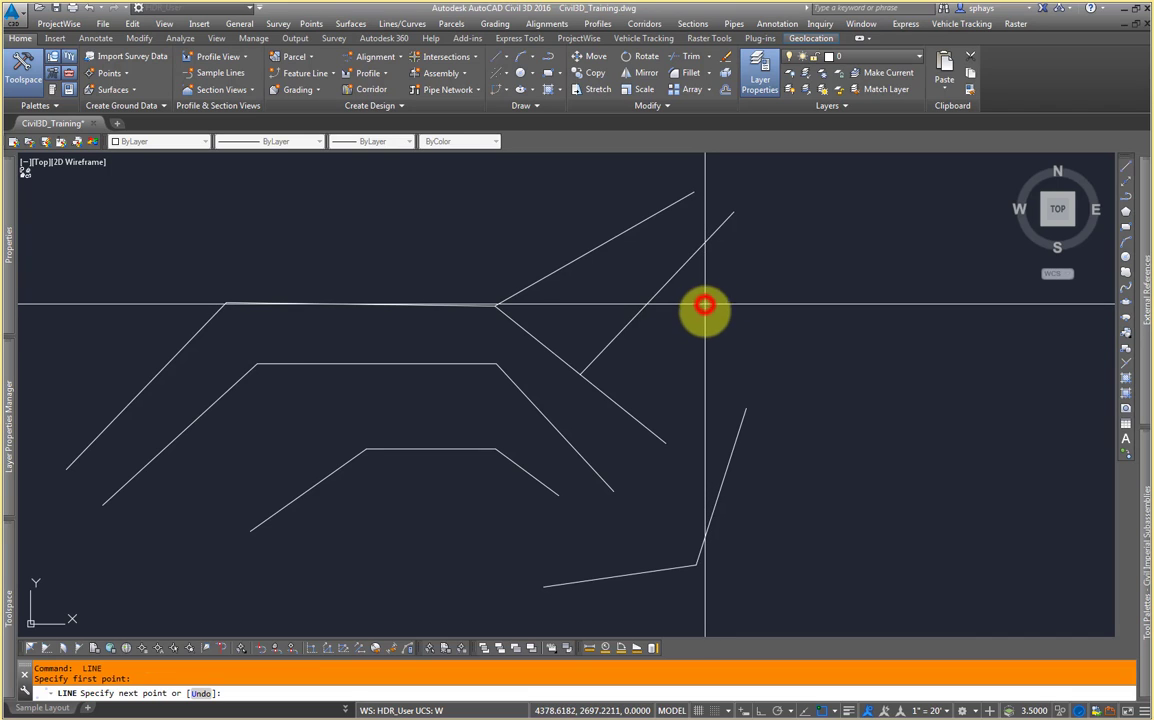
pyautogui.click(629, 410)
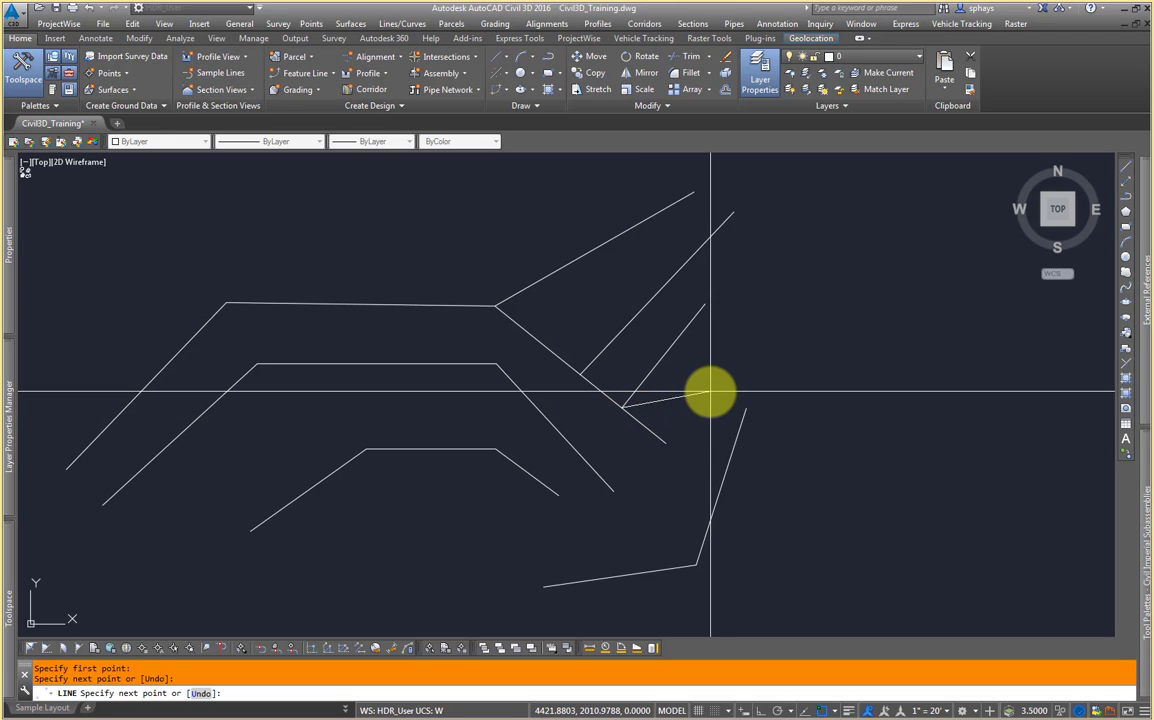
pyautogui.press('Return')
# Step: Check the object snap modes again
pyautogui.moveTo(708, 392); pyautogui.dragTo(629, 352, button='middle')
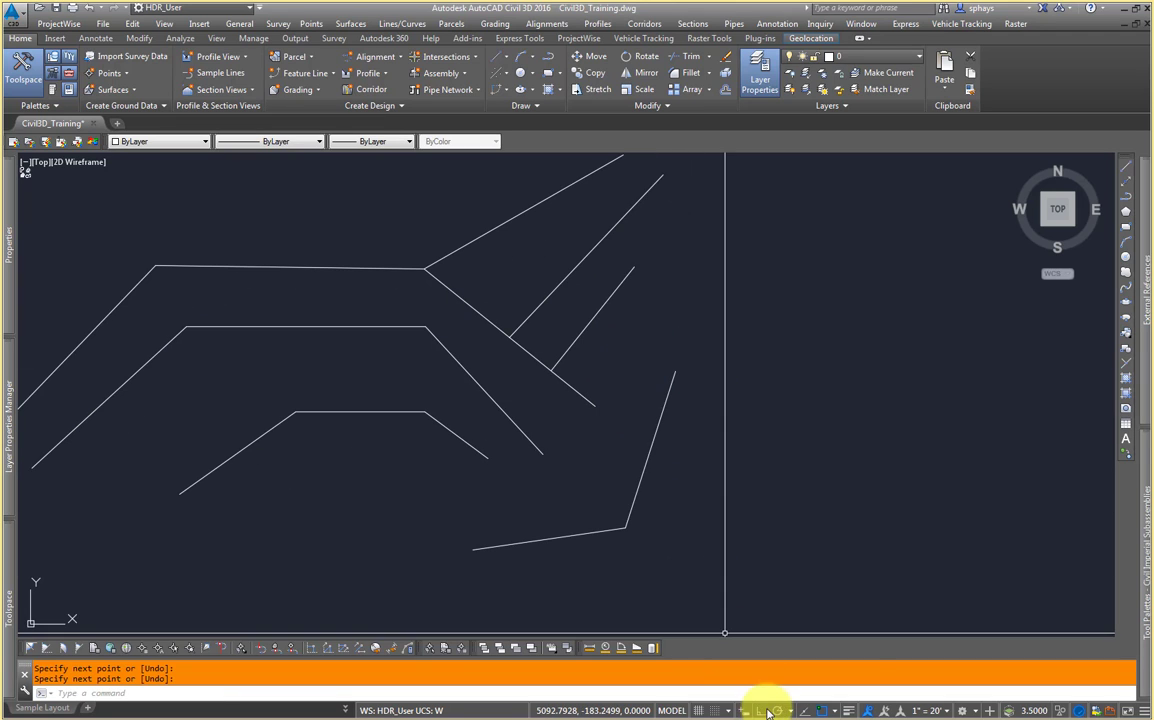
pyautogui.click(833, 711)
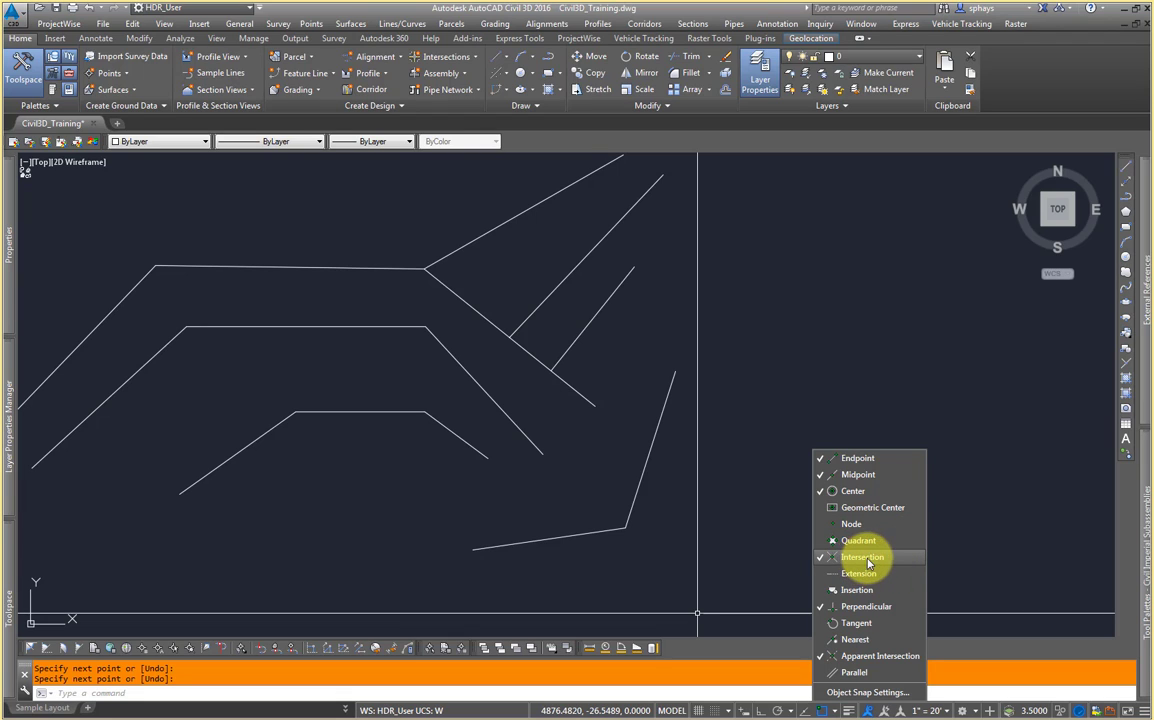
pyautogui.click(728, 348)
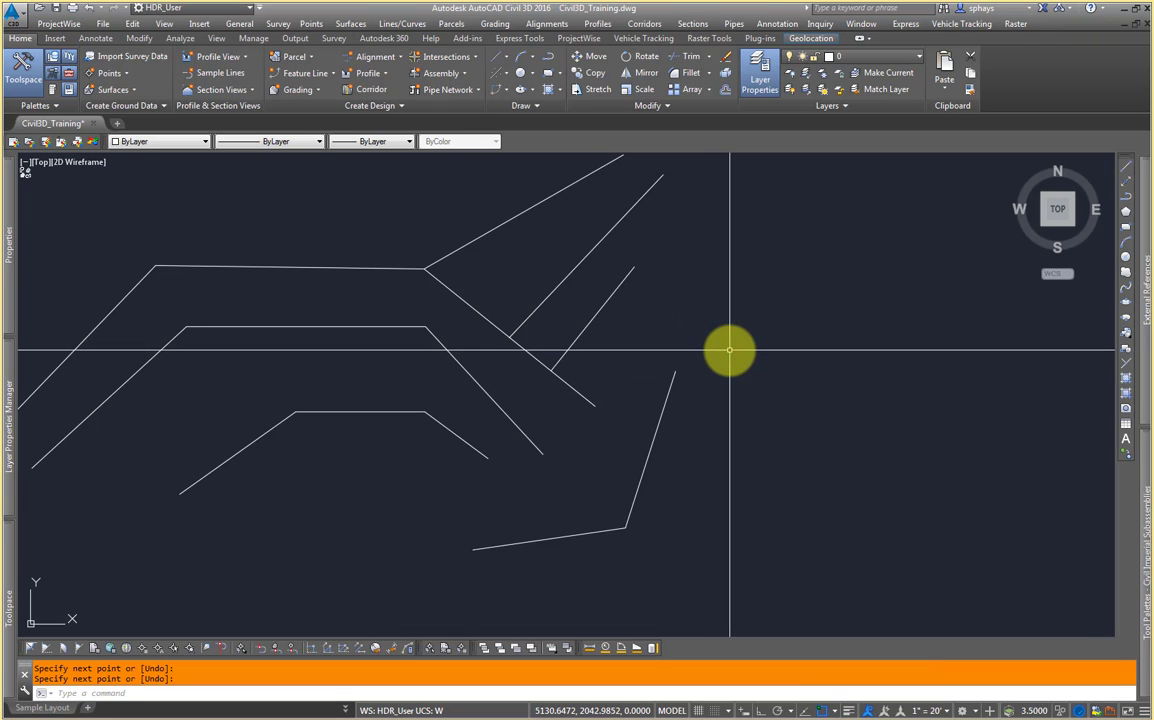
pyautogui.write('L')
pyautogui.press('Return')
pyautogui.press('Escape')
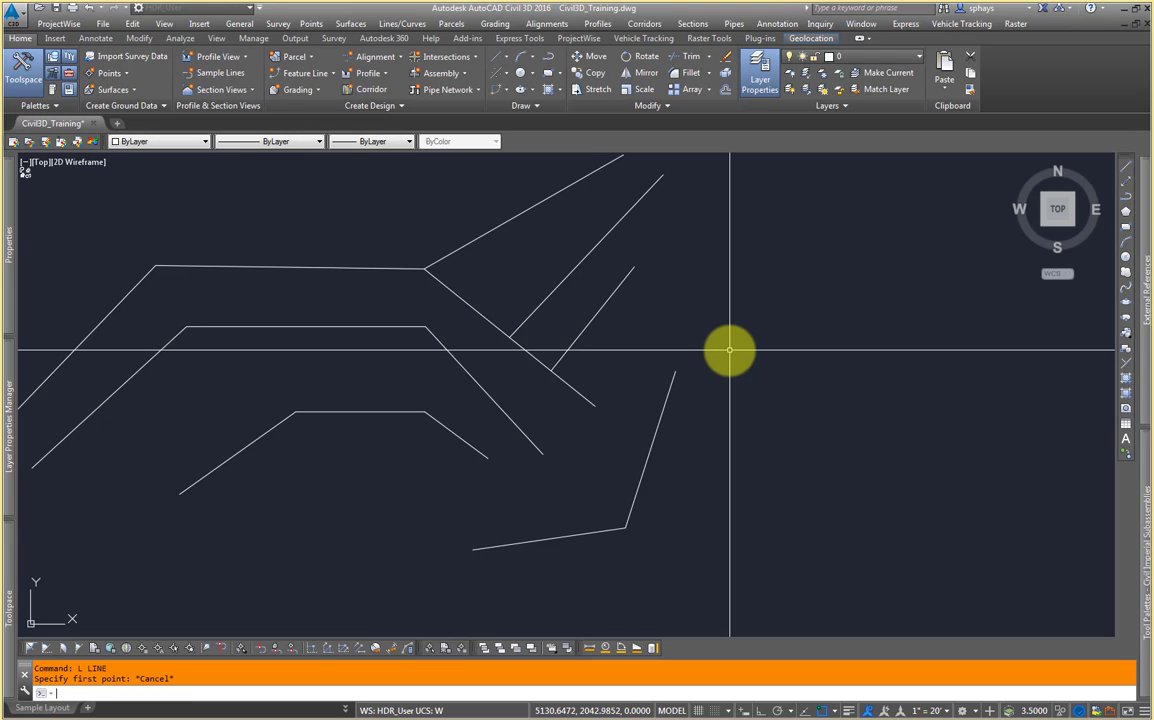
# Step: Draw a slanted line above the upper right diagonal lines
pyautogui.write('L')
pyautogui.press('Return')
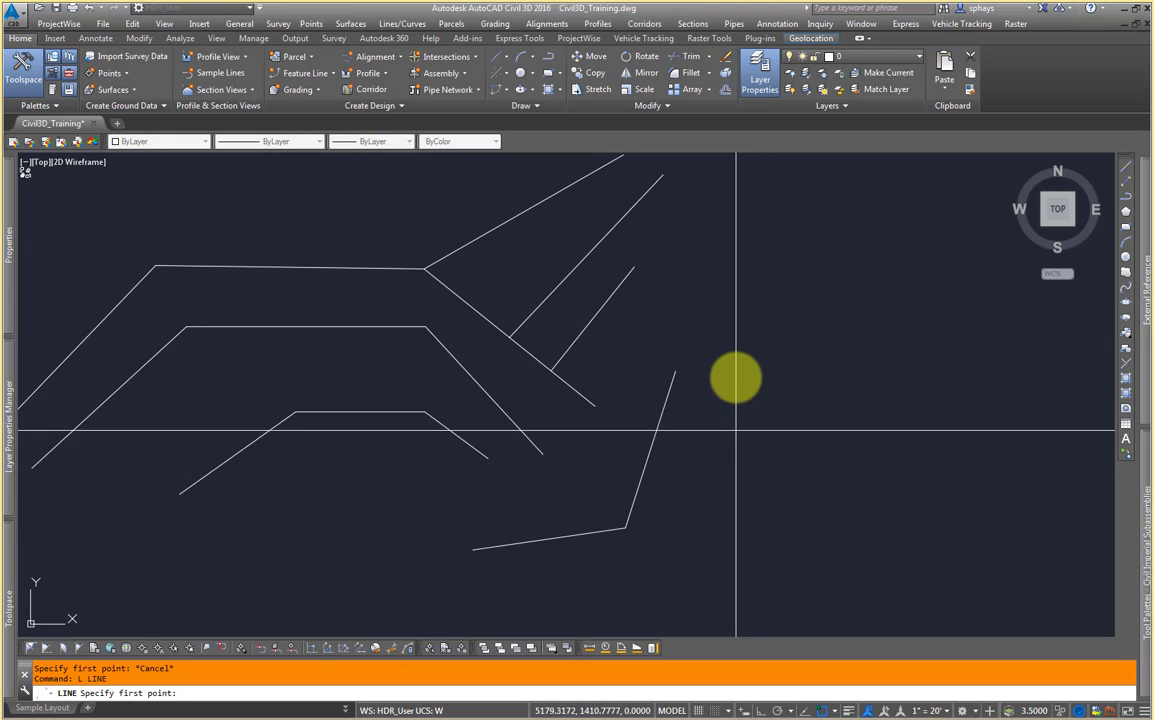
pyautogui.moveTo(695, 312); pyautogui.dragTo(703, 562, button='middle')
pyautogui.click(538, 487)
pyautogui.click(465, 316)
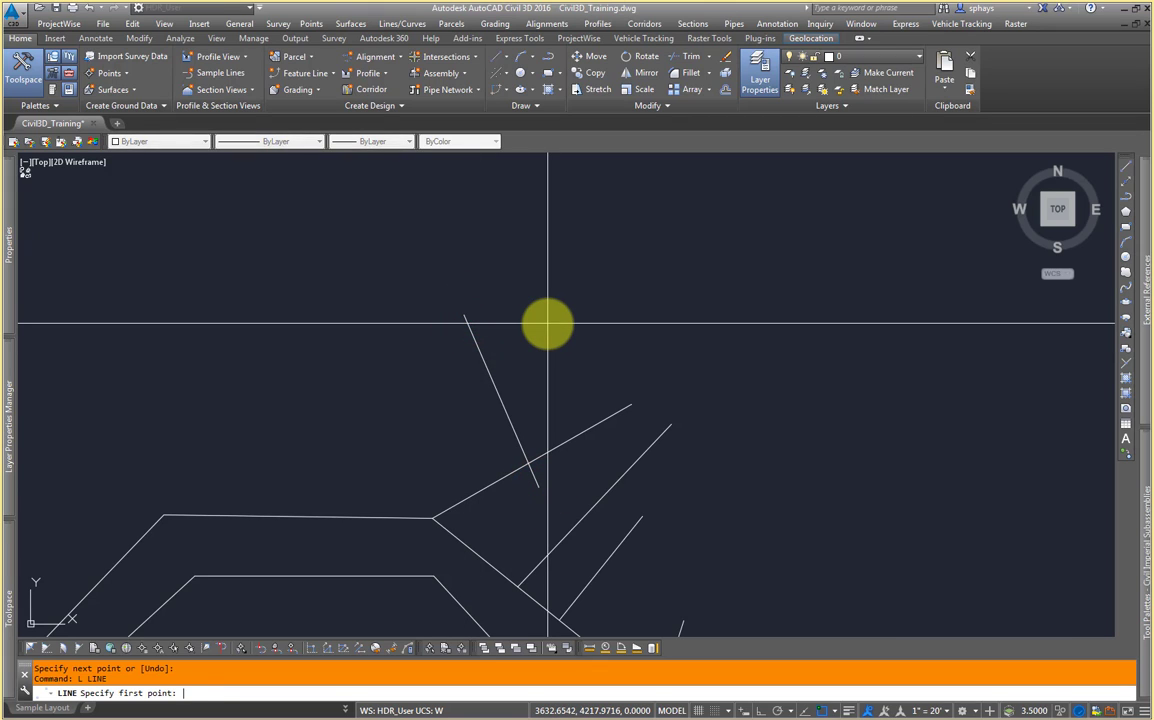
# Step: Draw a line ending at the intersection of the slanted line and the upper diagonal line
pyautogui.click(545, 323)
pyautogui.scroll(4, 526, 477)
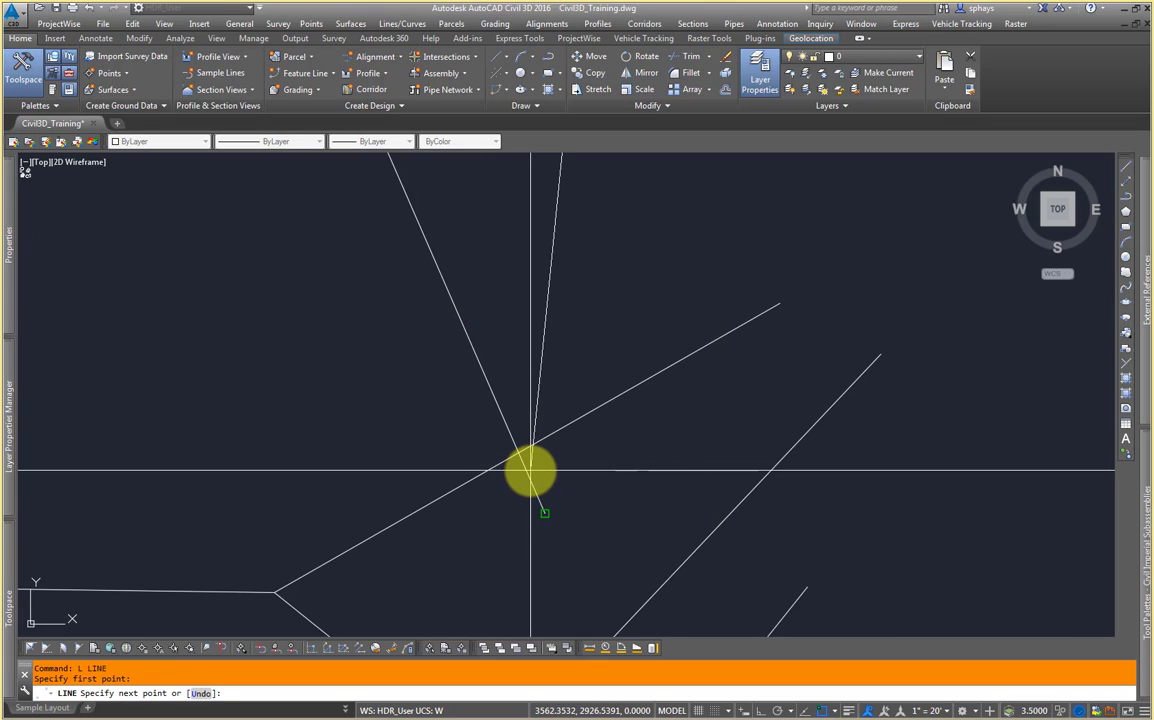
pyautogui.click(522, 460)
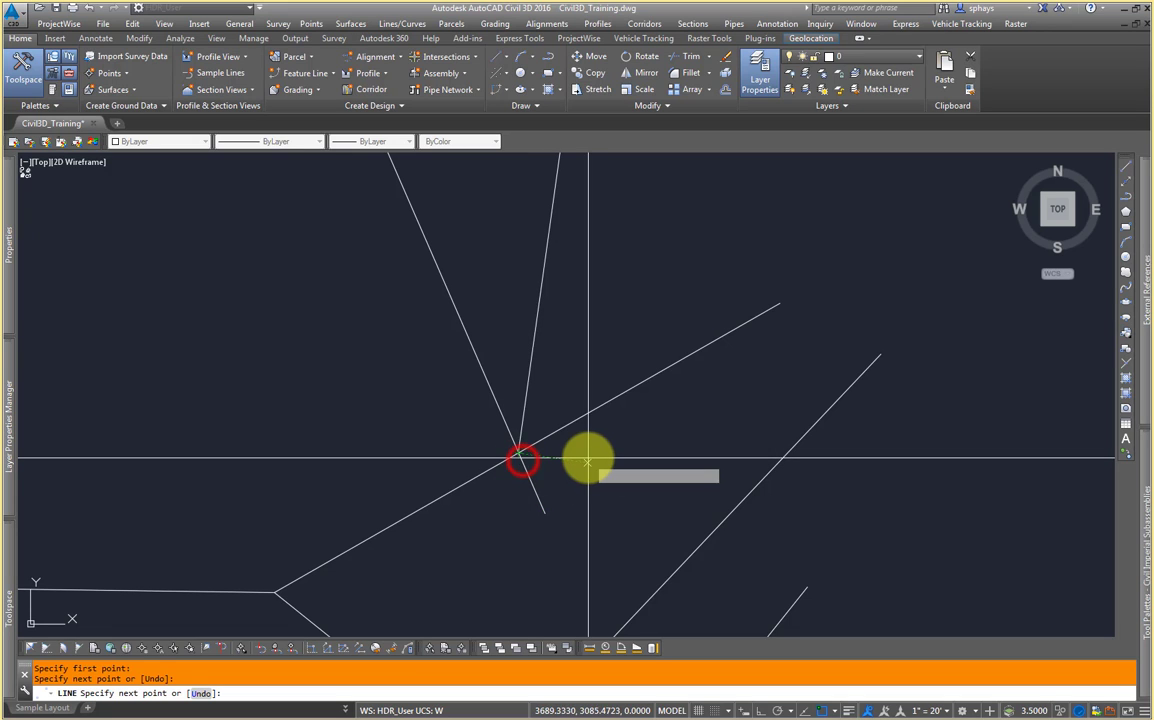
pyautogui.scroll(-2, 587, 466)
pyautogui.moveTo(587, 466)
pyautogui.mouseDown(button='middle')
pyautogui.moveTo(437, 364)
pyautogui.moveTo(474, 389)
pyautogui.mouseUp(button='middle')
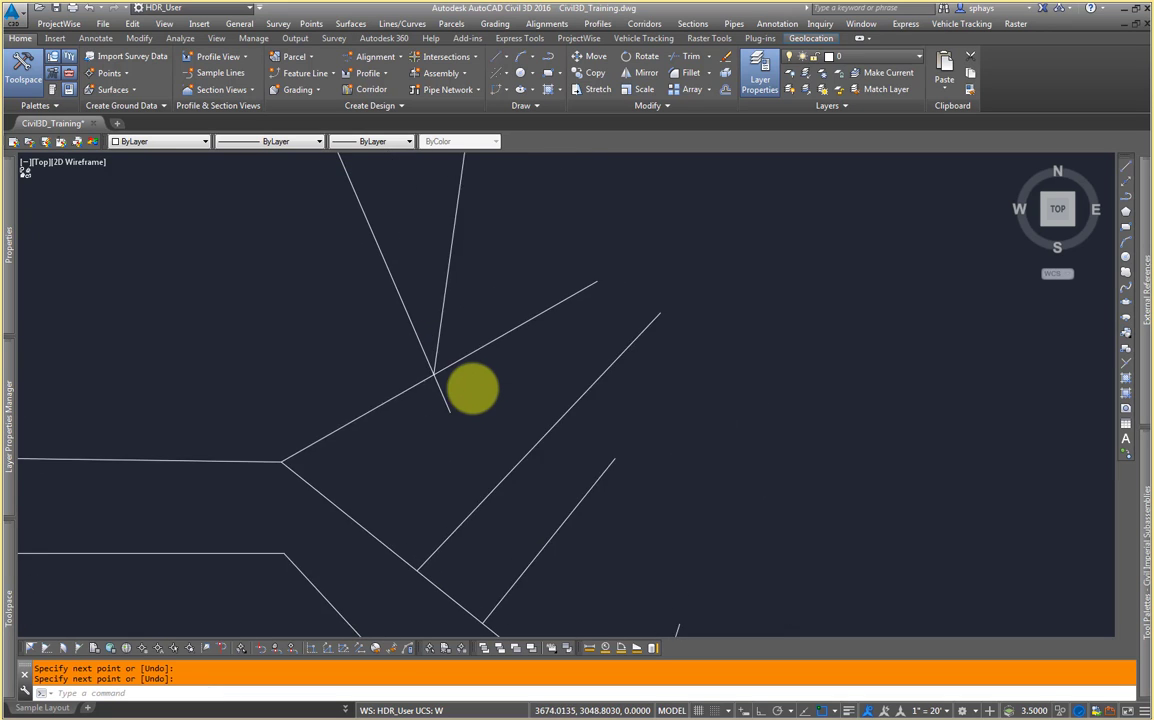
pyautogui.scroll(-3, 500, 372)
pyautogui.scroll(-2, 610, 390)
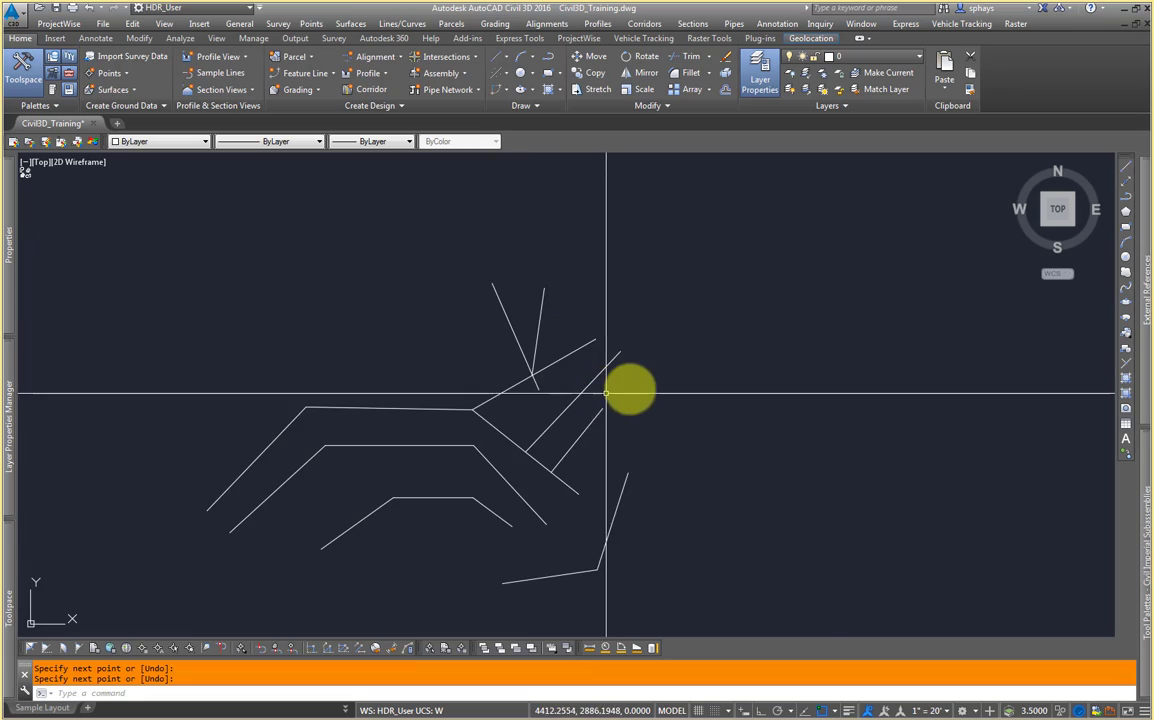
# Step: Try starting a line at the lowest polyline with the Nearest object snap enabled
pyautogui.click(840, 712)
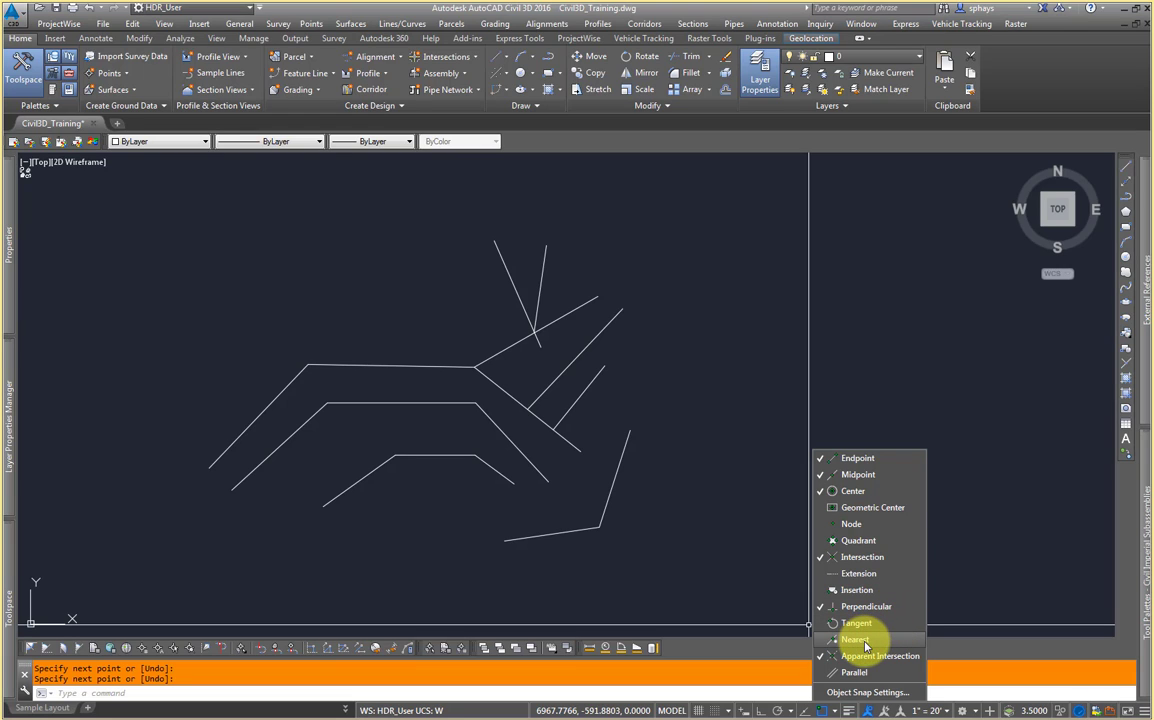
pyautogui.moveTo(444, 507)
pyautogui.mouseDown(button='middle')
pyautogui.moveTo(433, 515)
pyautogui.moveTo(507, 522)
pyautogui.mouseUp(button='middle')
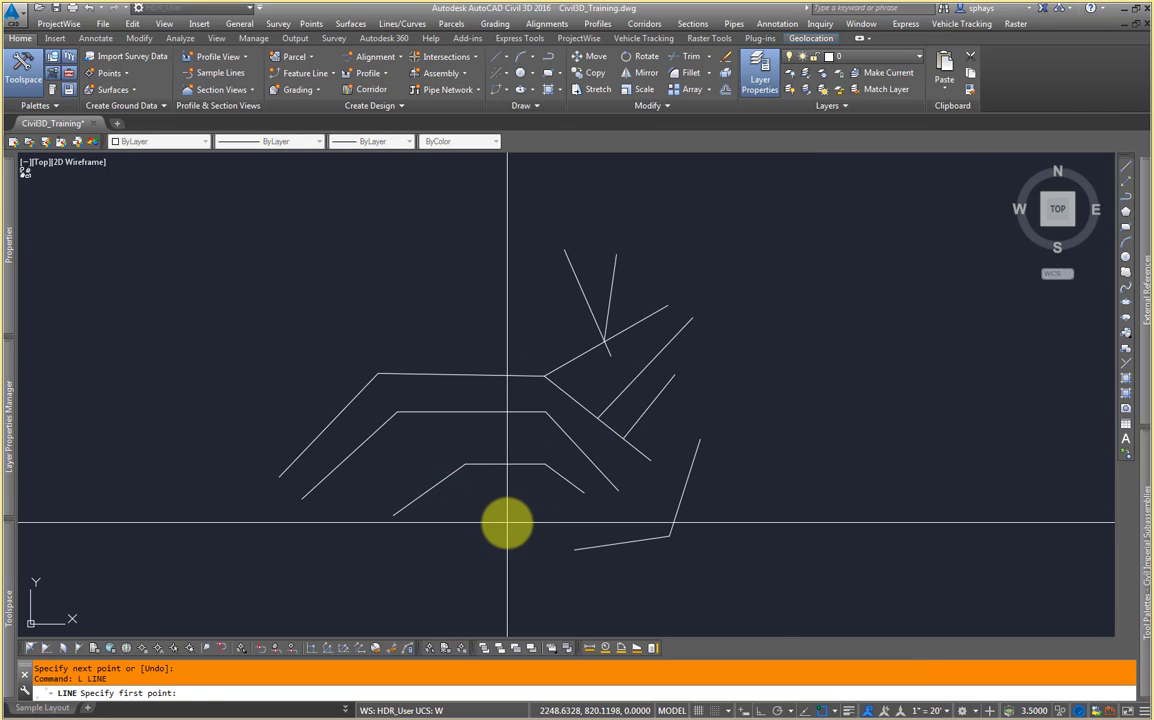
pyautogui.click(505, 522)
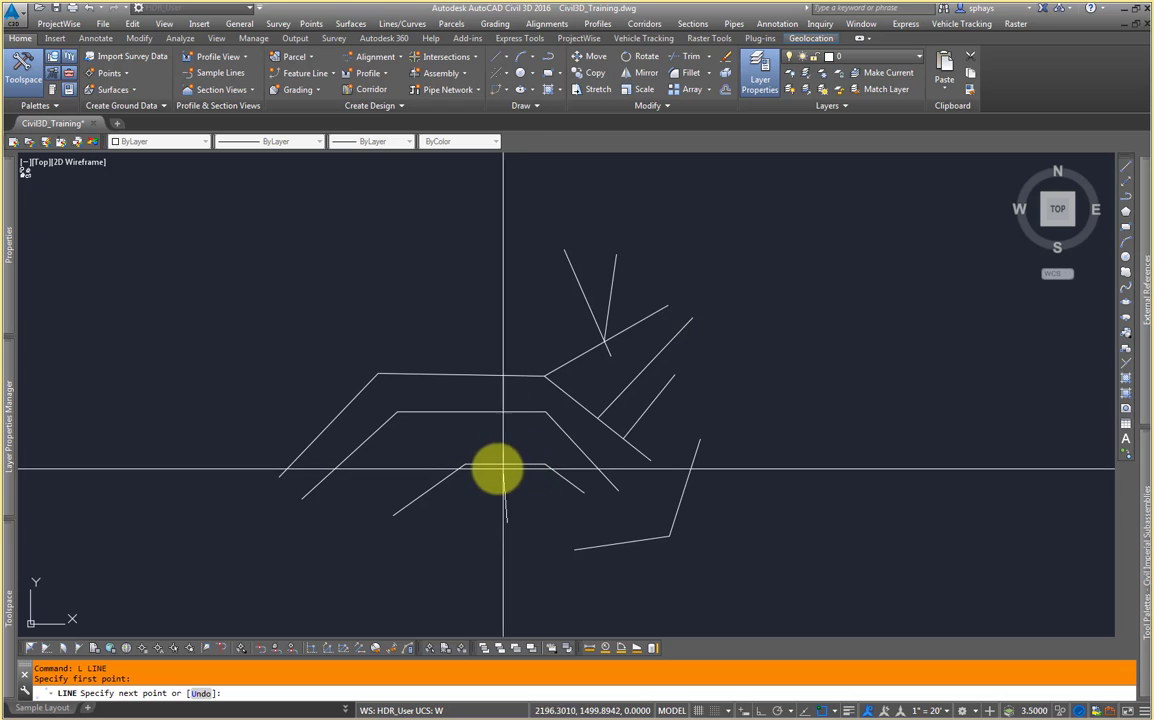
pyautogui.scroll(2, 487, 467)
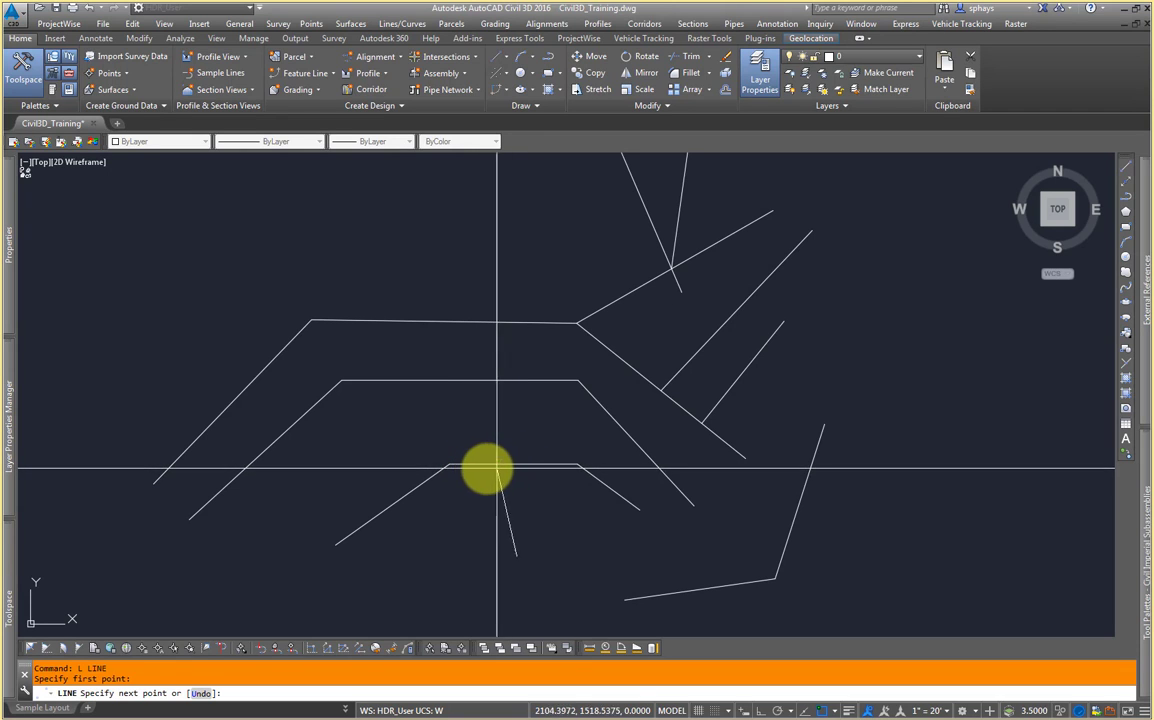
pyautogui.press('Escape')
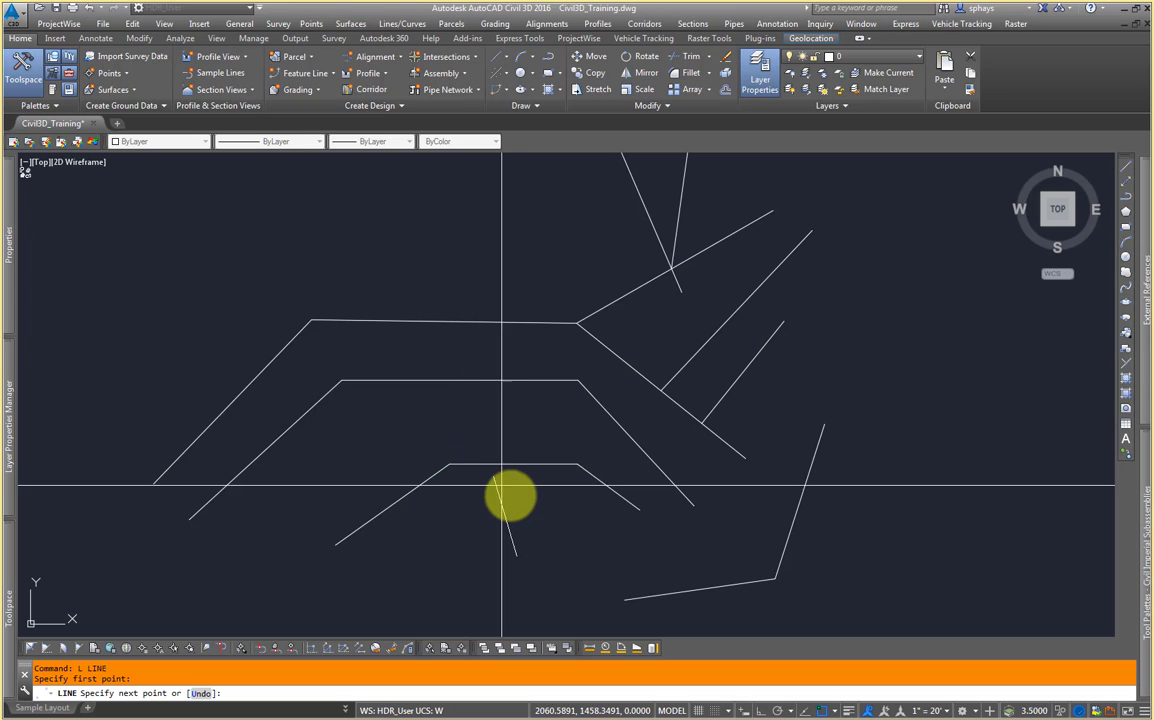
# Step: Turn off the Nearest object snap
pyautogui.click(836, 711)
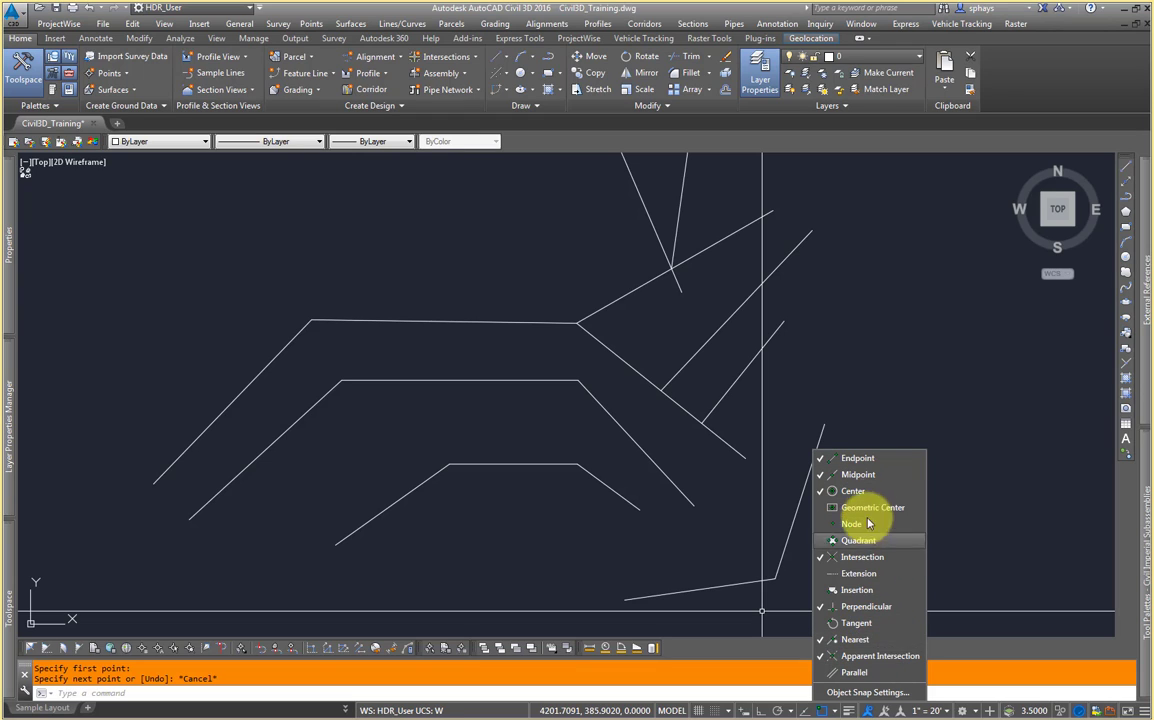
pyautogui.click(884, 640)
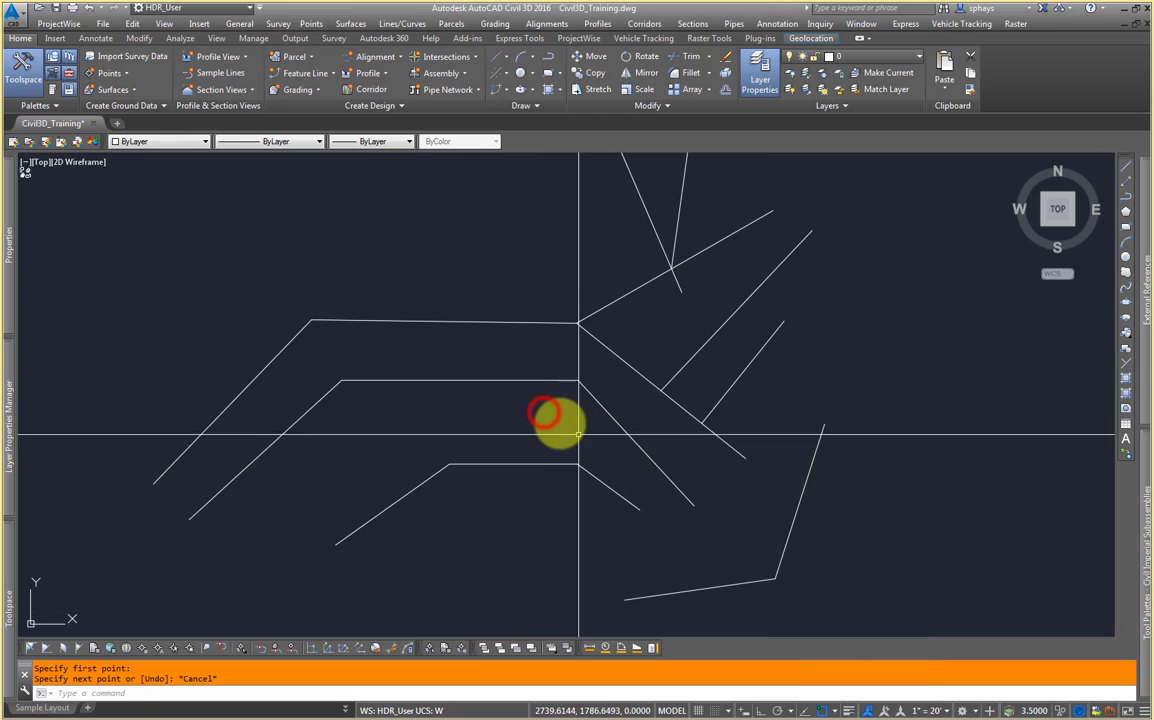
pyautogui.moveTo(556, 420)
pyautogui.mouseDown(button='middle')
pyautogui.moveTo(479, 456)
pyautogui.moveTo(446, 436)
pyautogui.moveTo(533, 391)
pyautogui.moveTo(585, 413)
pyautogui.moveTo(522, 418)
pyautogui.moveTo(523, 430)
pyautogui.mouseUp(button='middle')
pyautogui.scroll(-2, 530, 394)
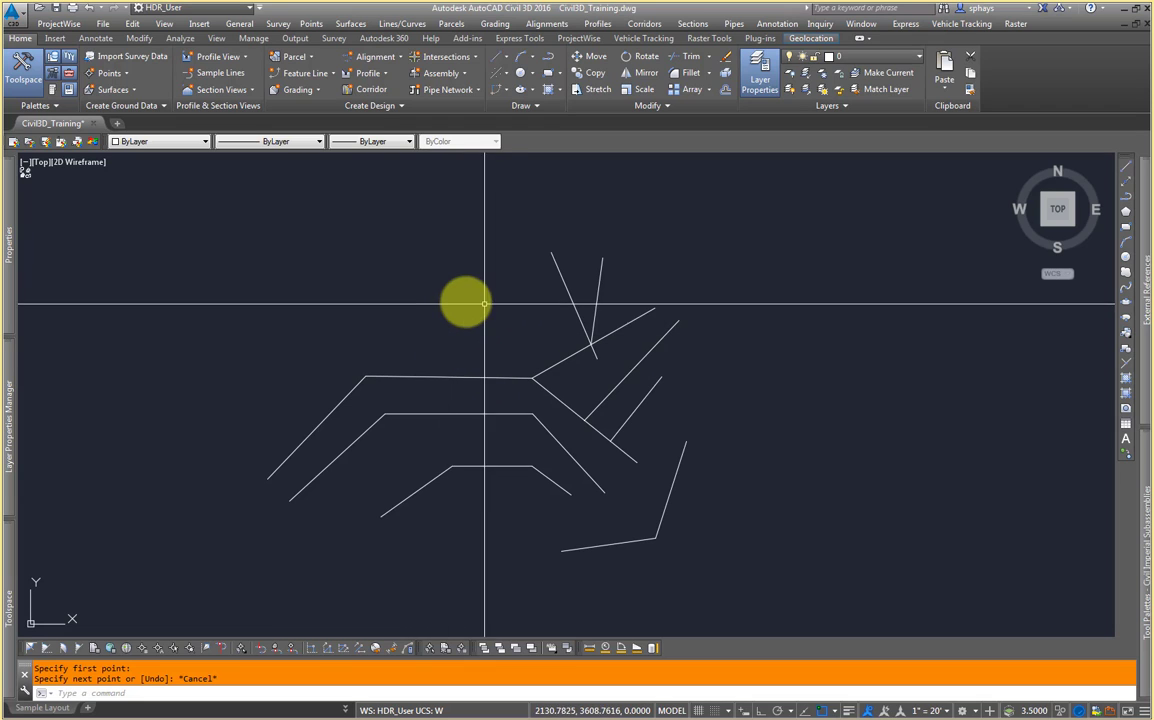
# Step: Draw a line from a point above the polylines ending perpendicular to the upper slanted line using the Perpendicular snap
pyautogui.write('L')
pyautogui.press('Return')
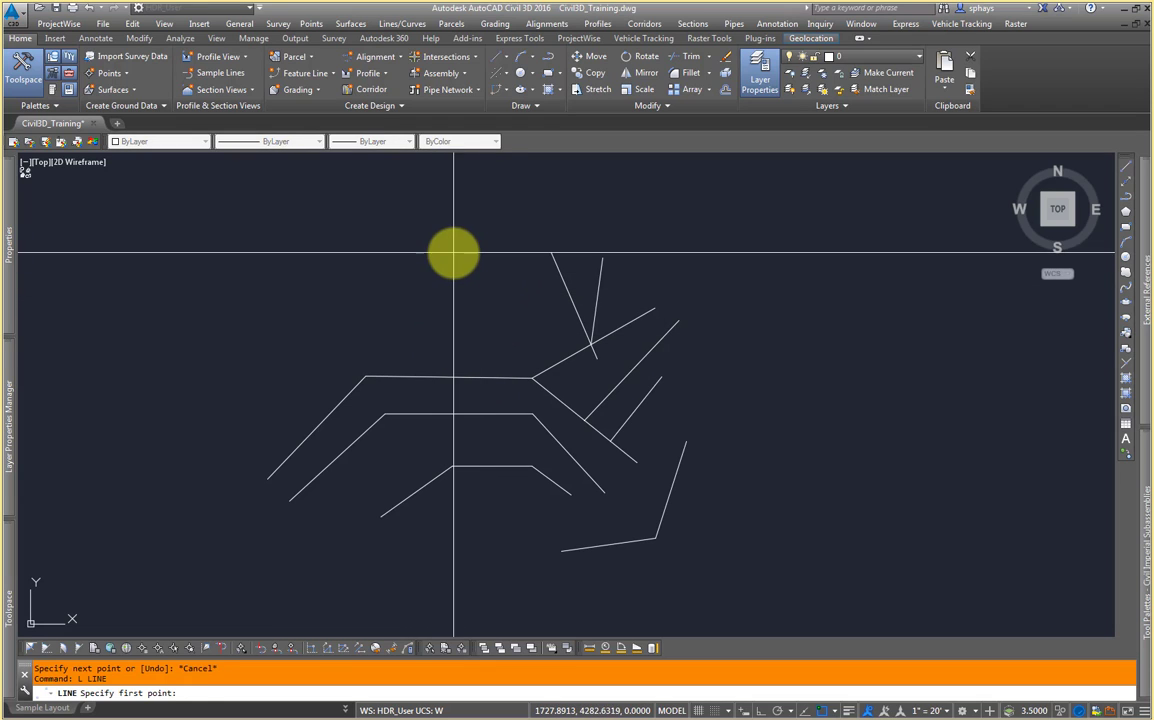
pyautogui.click(454, 254)
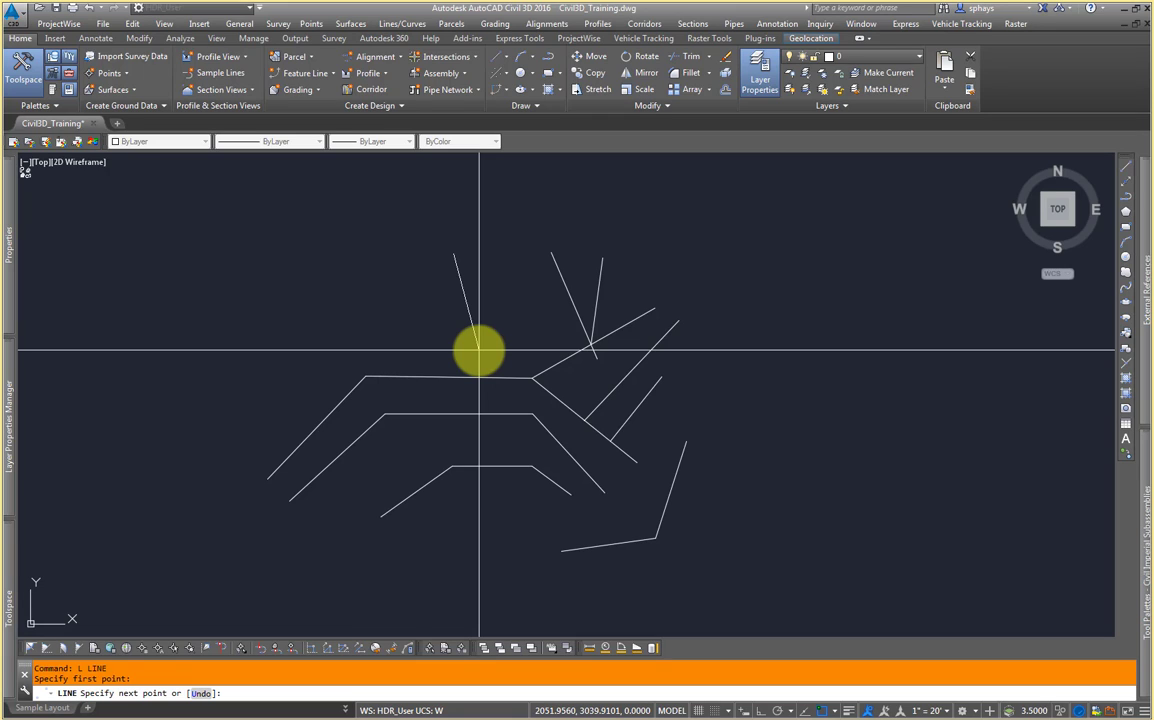
pyautogui.press('F8')
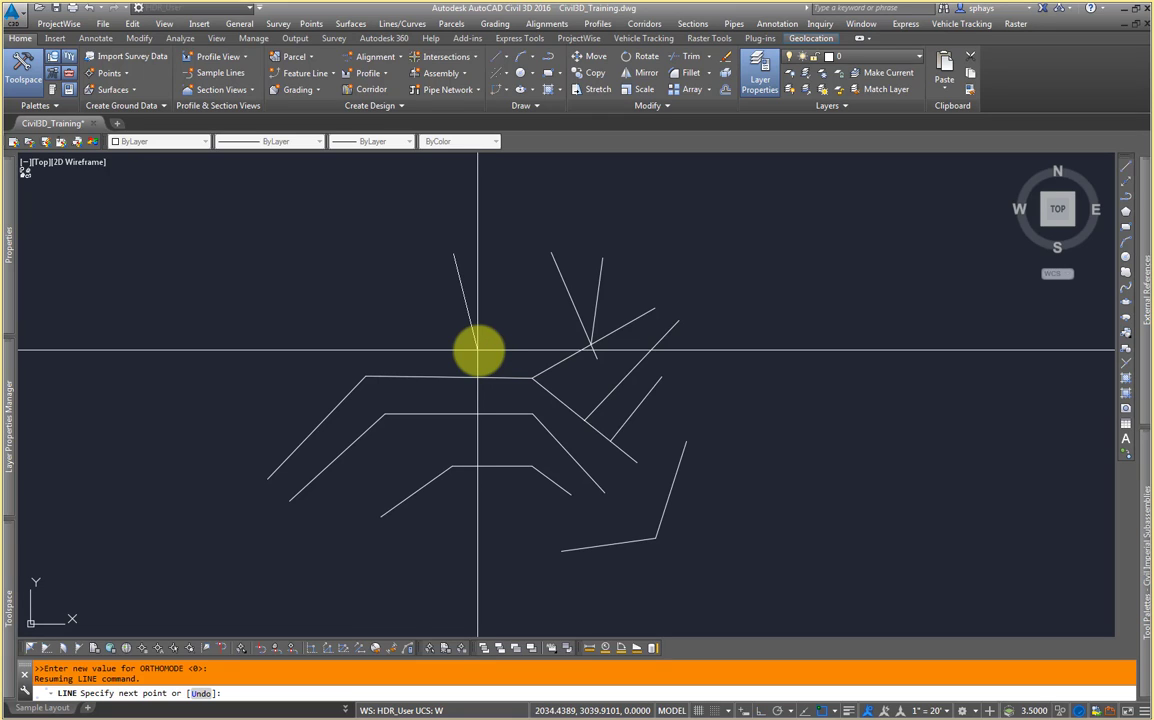
pyautogui.keyDown('shift'); pyautogui.rightClick(506, 319); pyautogui.keyUp('shift')
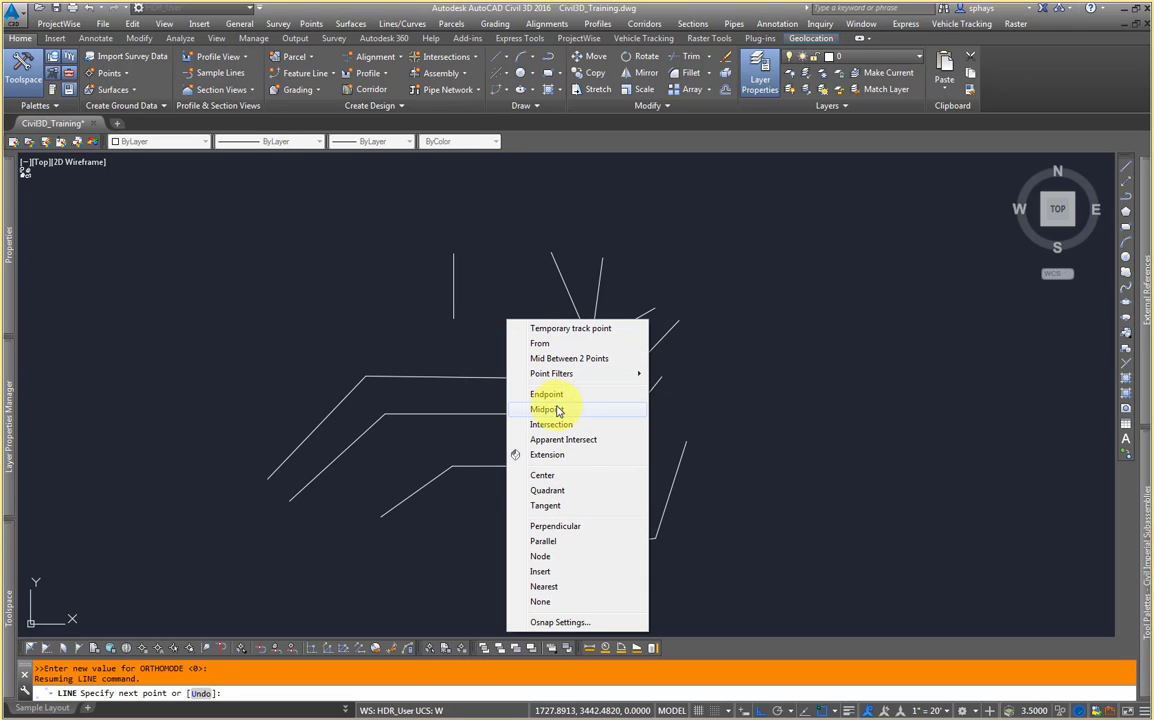
pyautogui.click(590, 531)
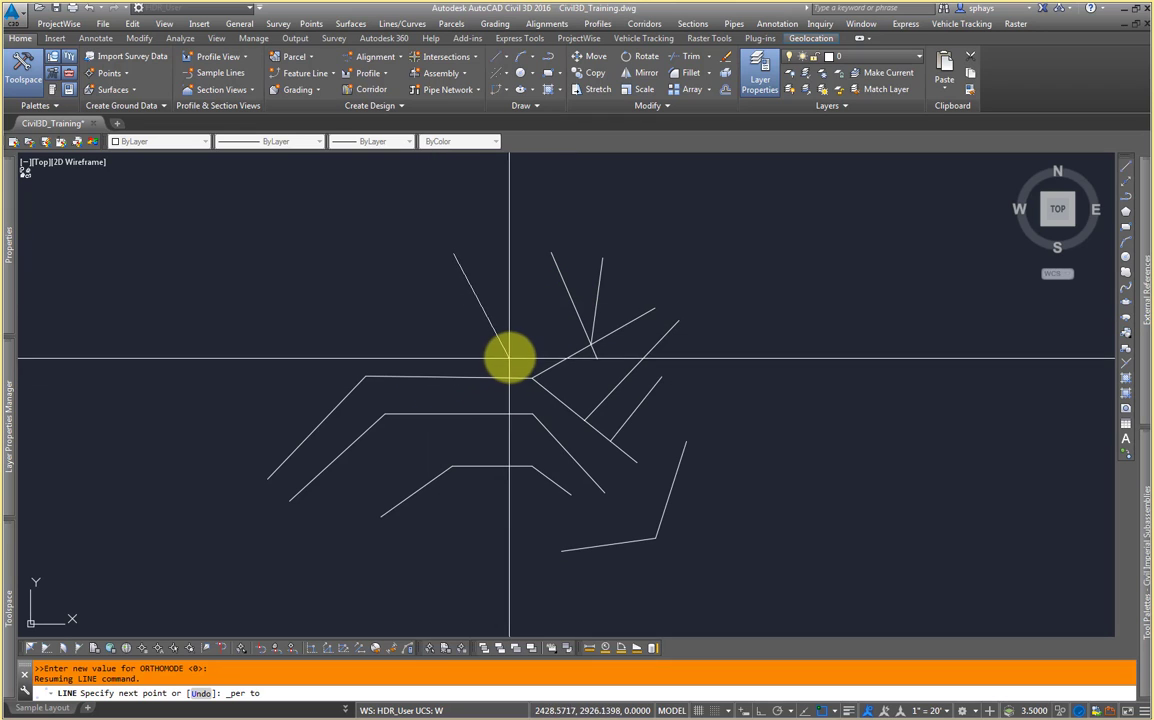
pyautogui.moveTo(512, 358); pyautogui.dragTo(510, 383, button='middle')
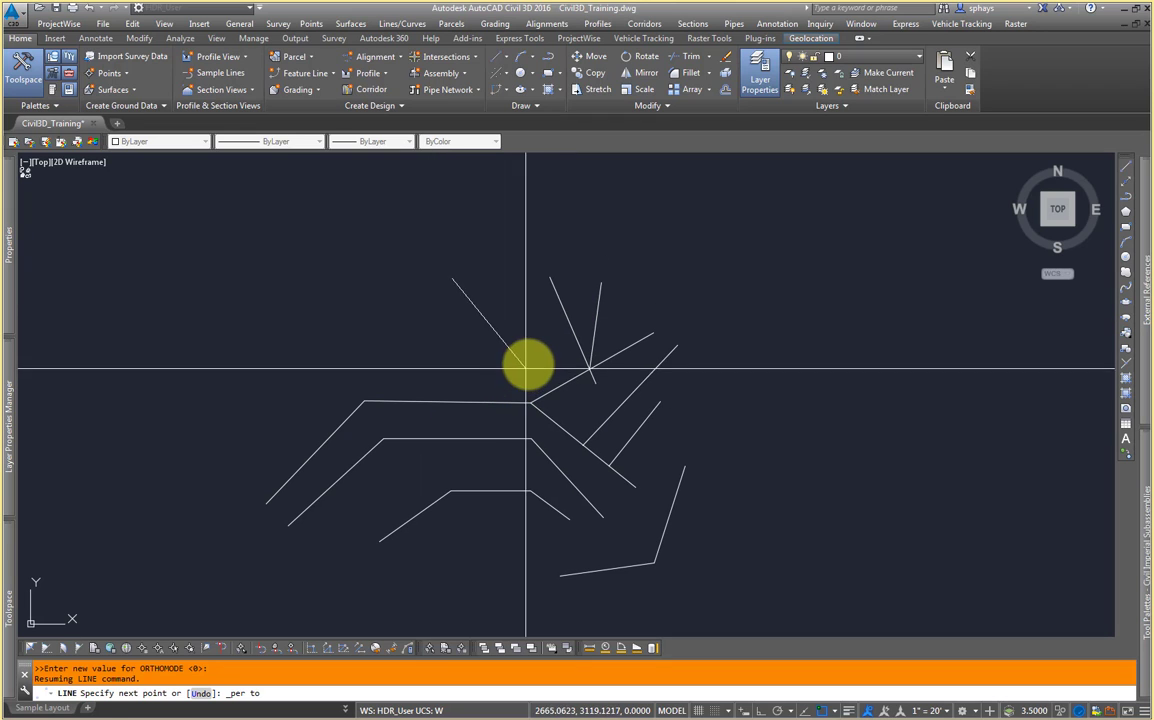
pyautogui.click(559, 309)
pyautogui.press('Return')
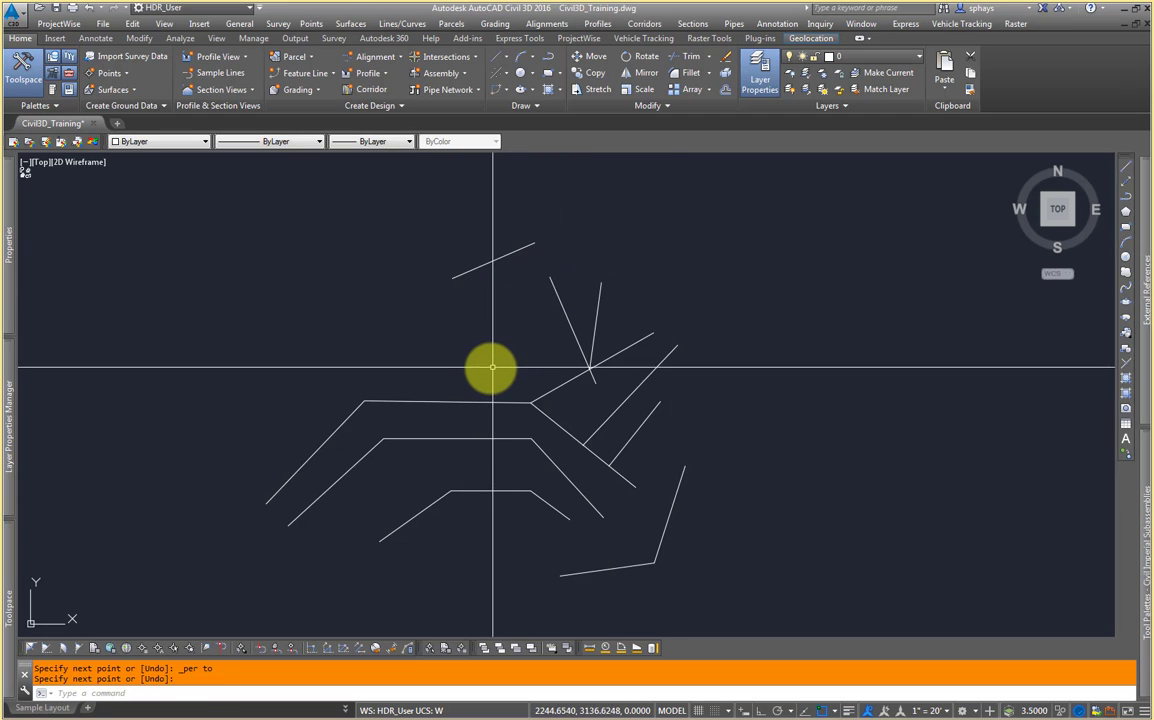
pyautogui.moveTo(489, 368); pyautogui.dragTo(495, 377, button='middle')
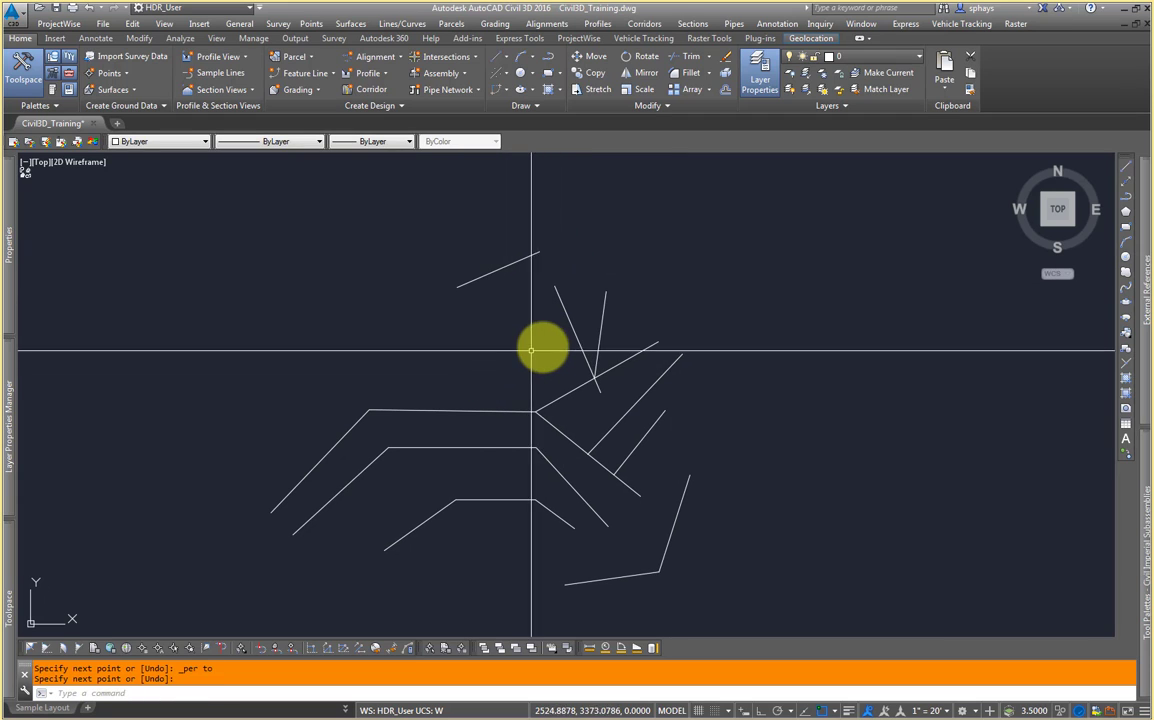
pyautogui.click(799, 227)
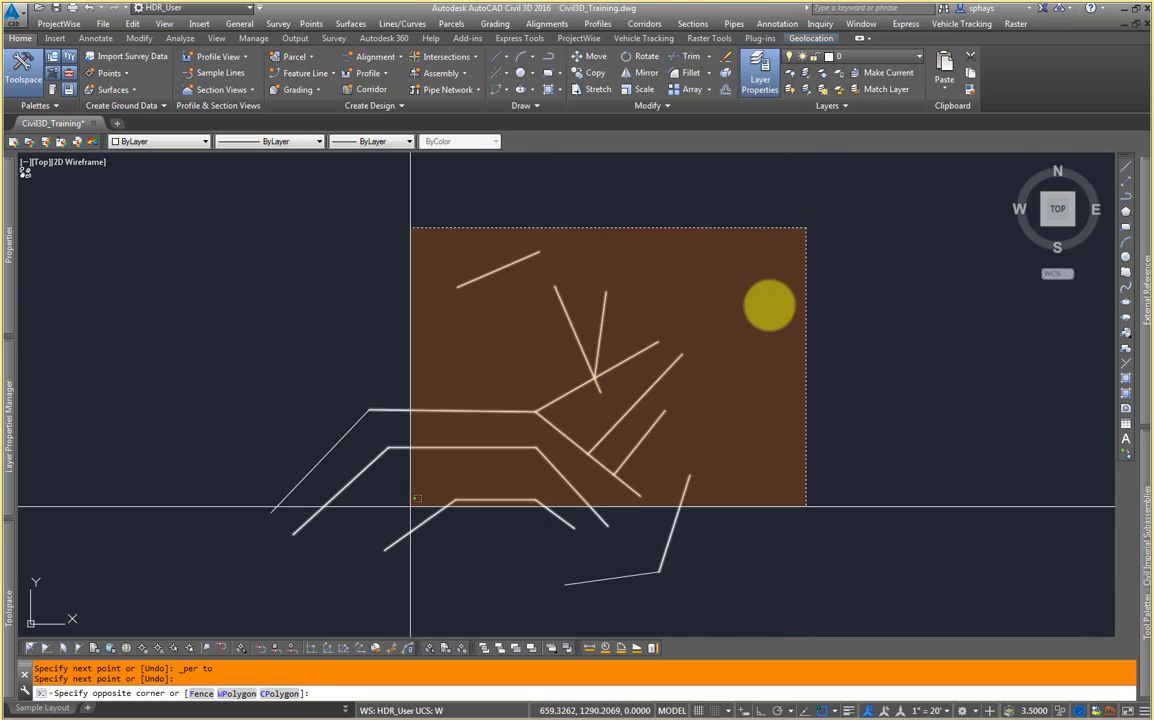
pyautogui.click(786, 286)
pyautogui.moveTo(691, 334); pyautogui.dragTo(684, 311, button='middle')
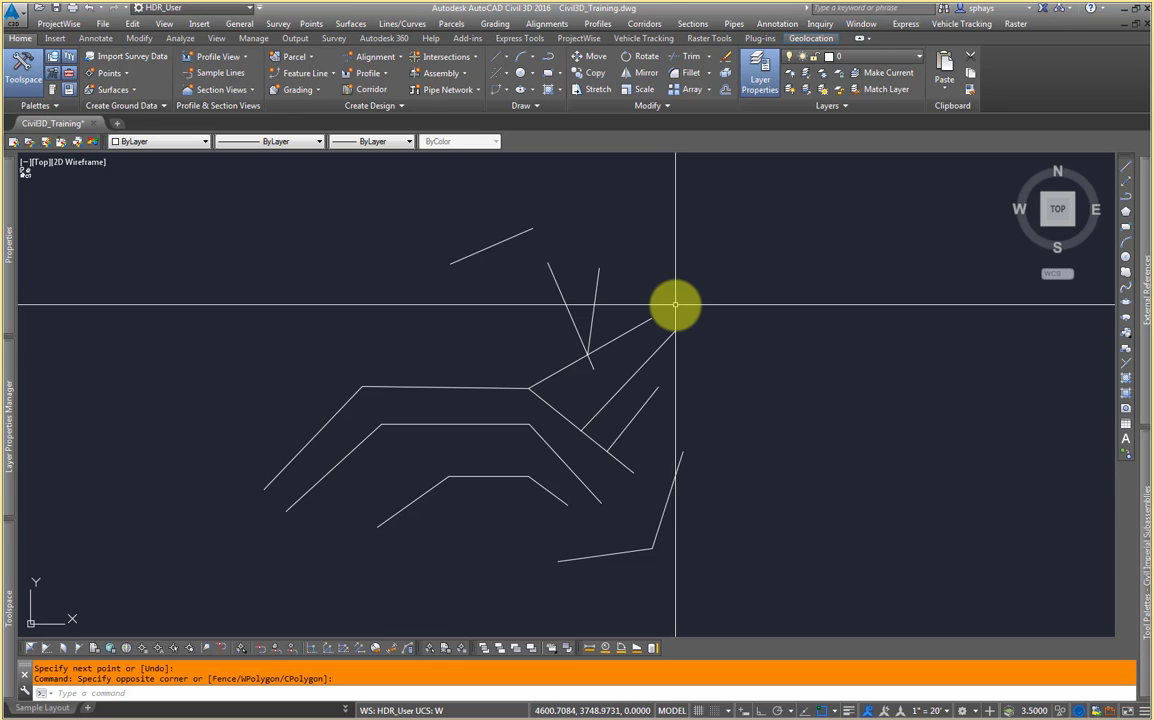
# Step: Draw a four-vertex polyline spanning above the existing linework
pyautogui.write('PL')
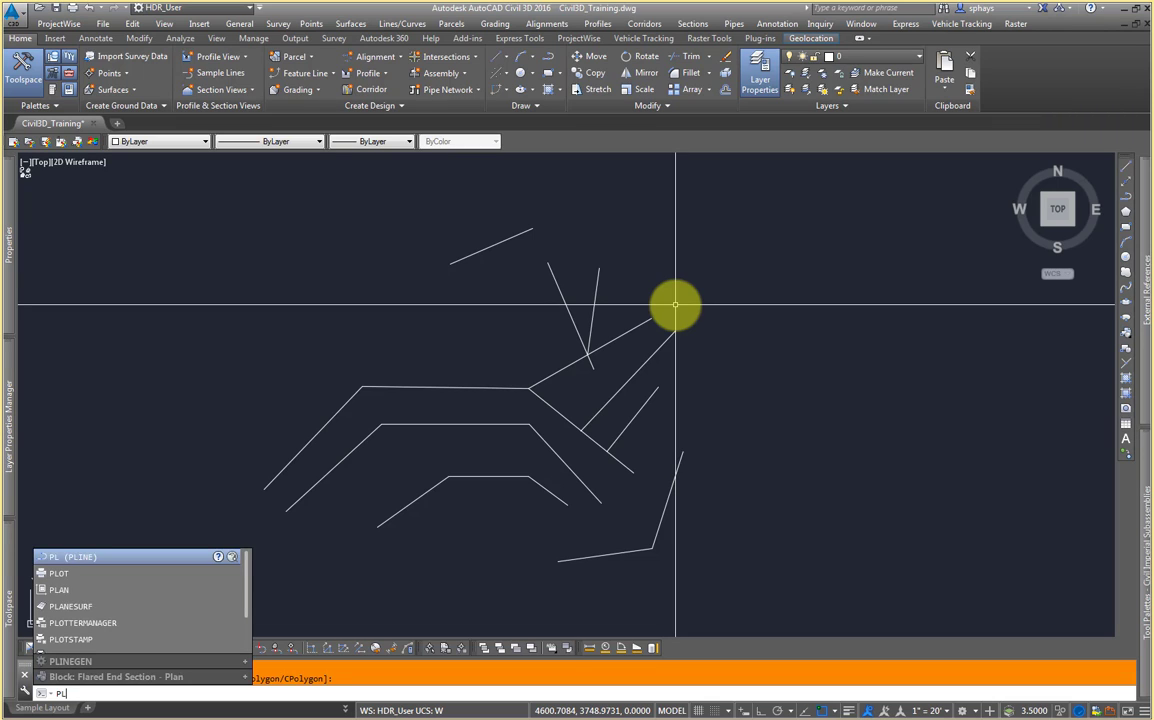
pyautogui.press('Return')
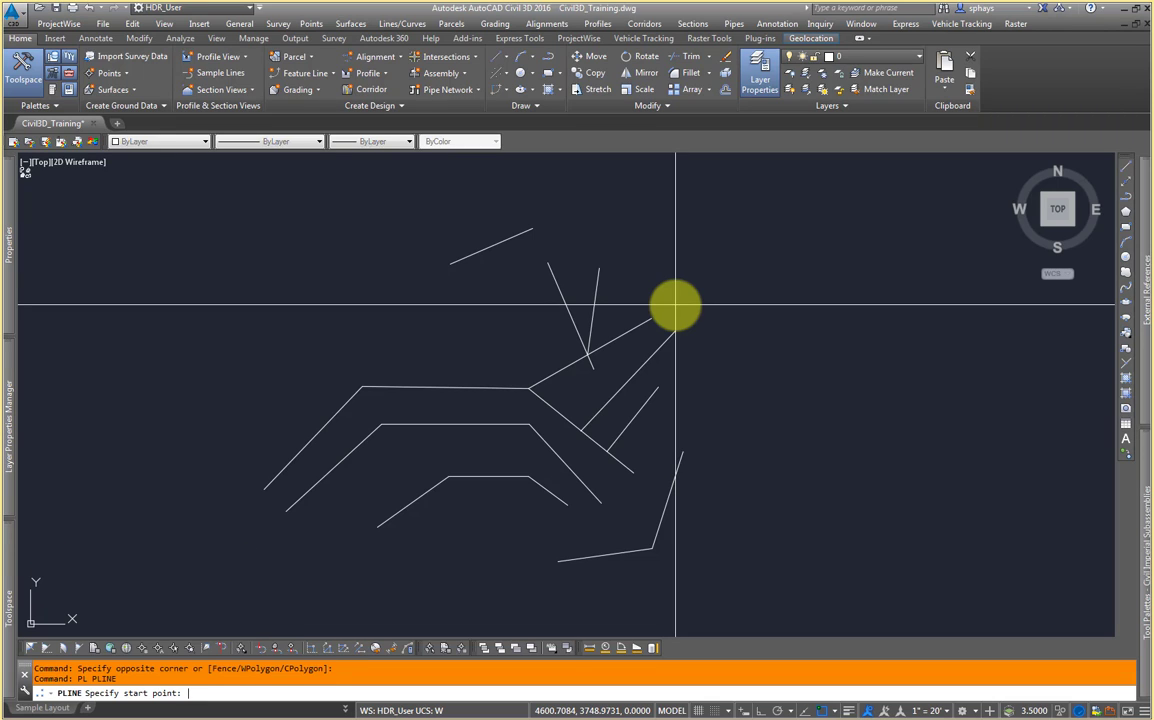
pyautogui.scroll(-3, 747, 327)
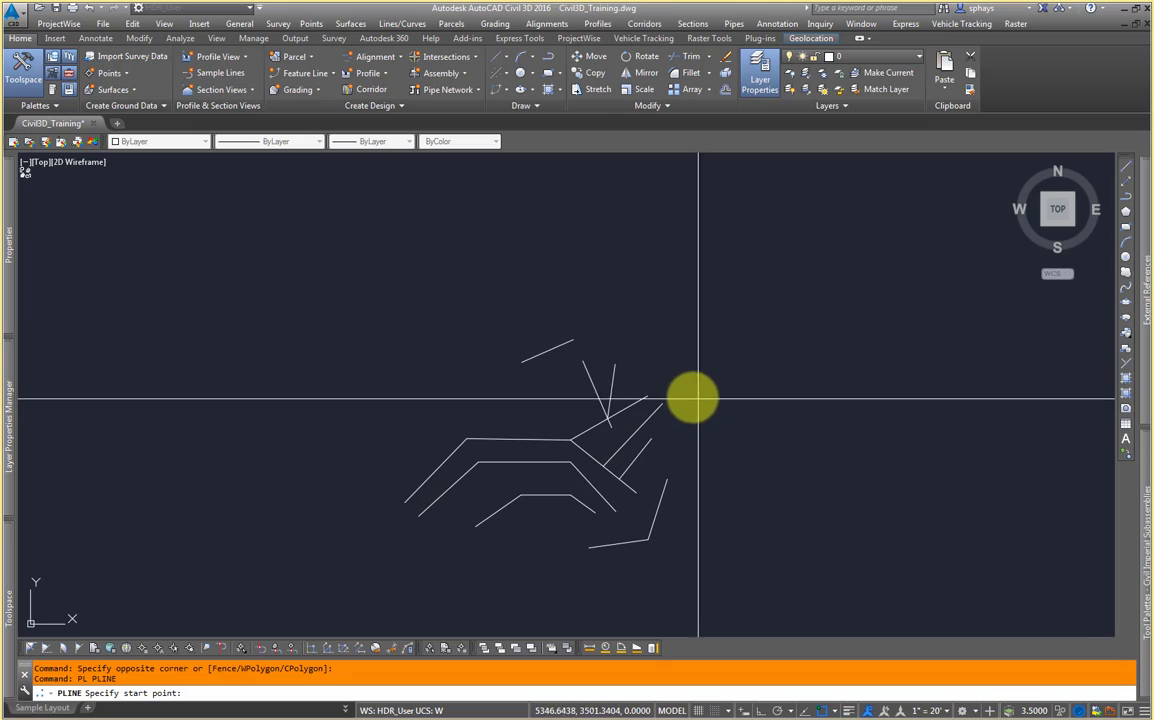
pyautogui.moveTo(697, 319); pyautogui.dragTo(692, 335, button='middle')
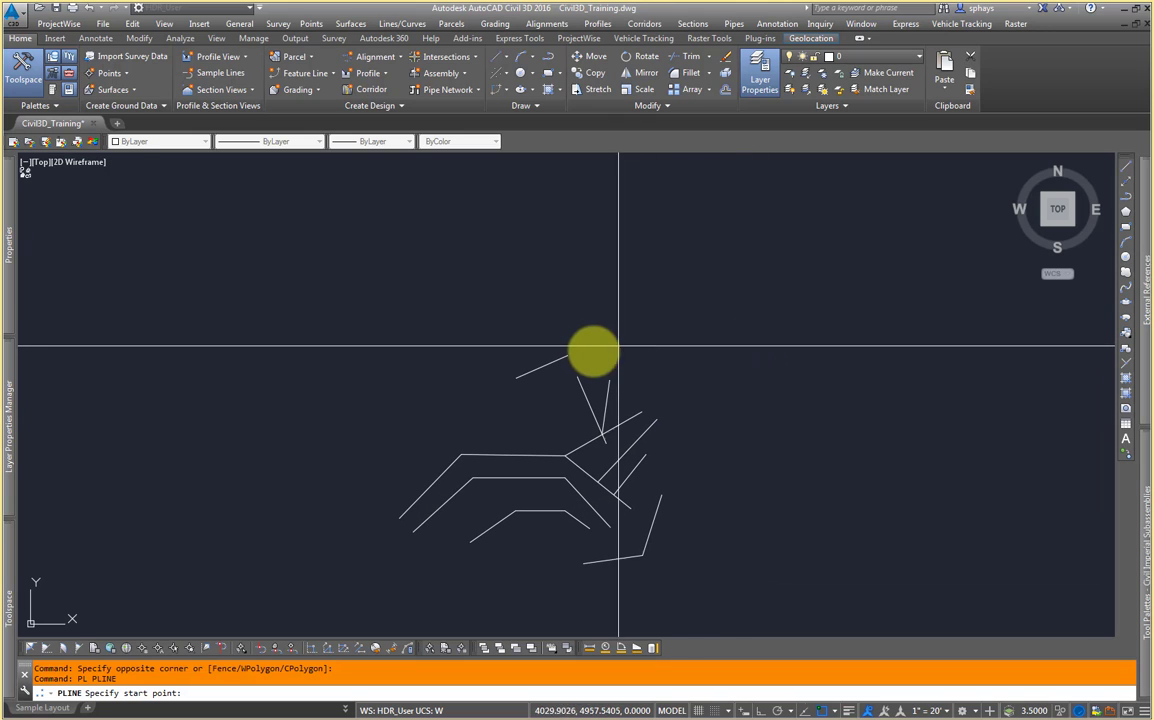
pyautogui.click(805, 365)
pyautogui.click(759, 243)
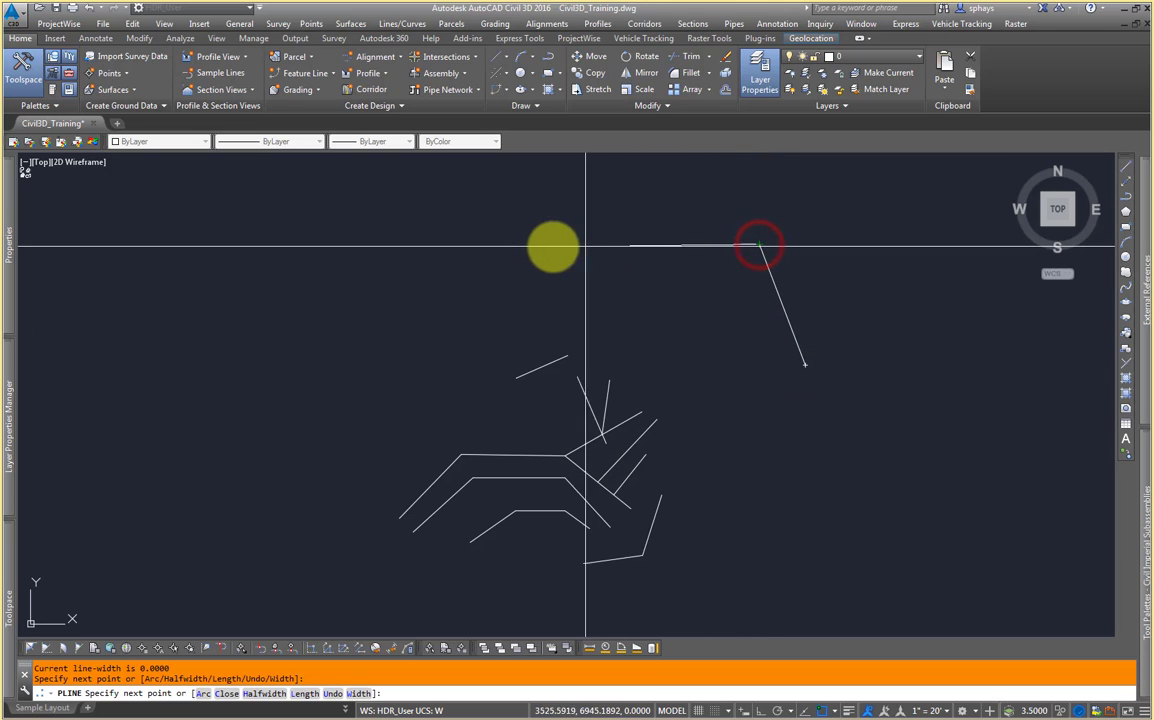
pyautogui.click(536, 231)
pyautogui.click(366, 277)
pyautogui.press('Return')
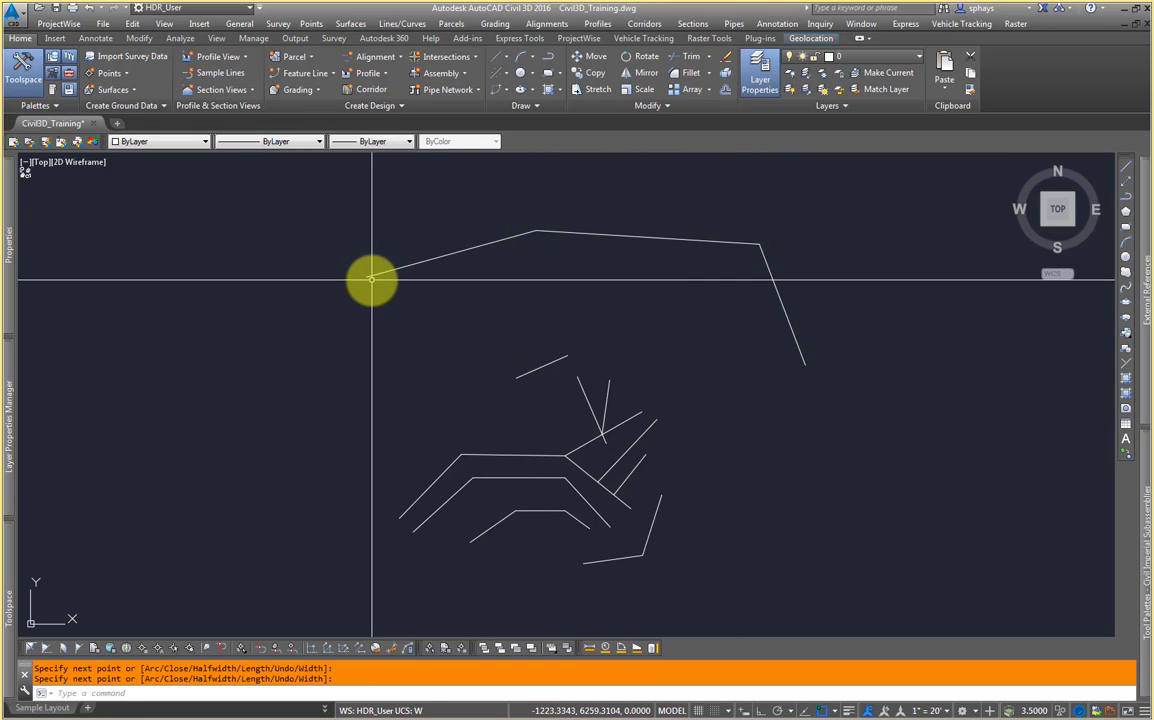
# Step: Erase all the earlier test lines and polylines beneath the new polyline with a crossing selection
pyautogui.rightClick(672, 238)
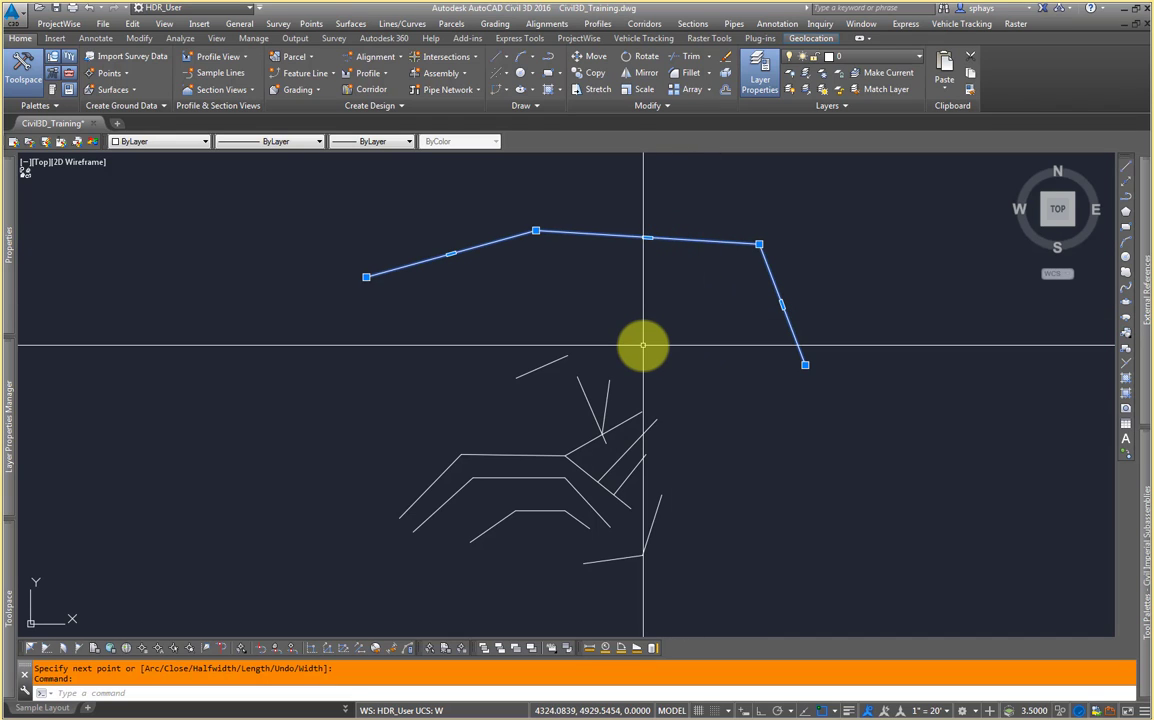
pyautogui.press('Escape')
pyautogui.click(690, 312)
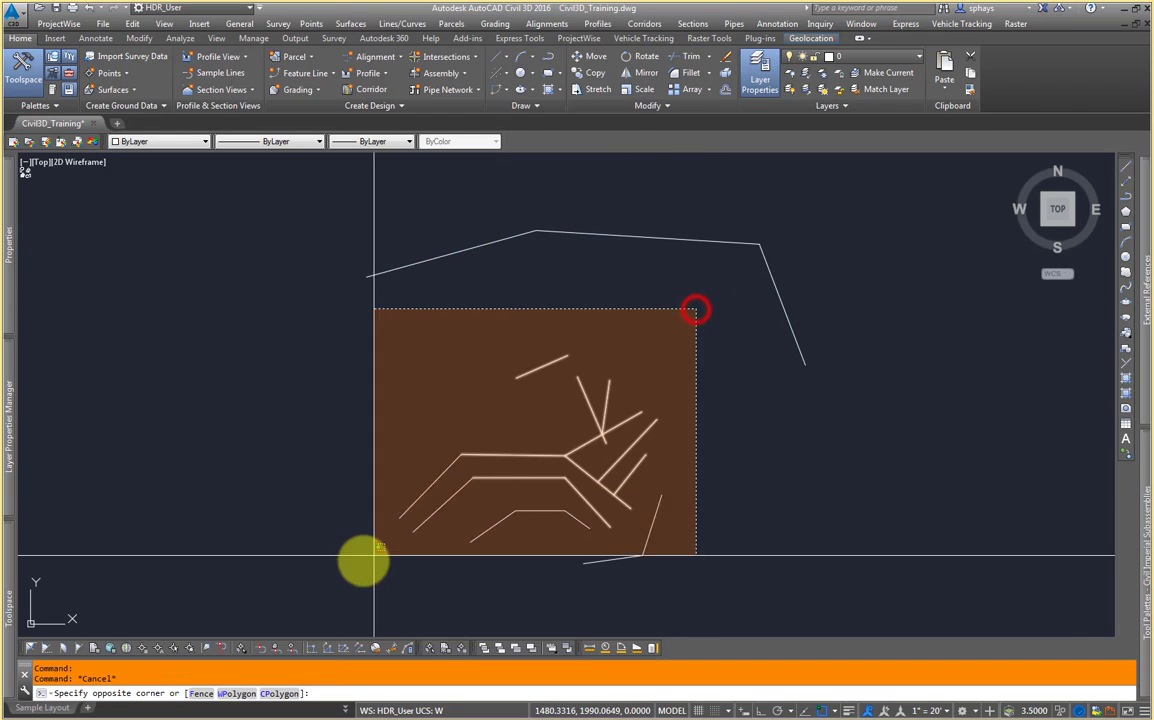
pyautogui.click(349, 578)
pyautogui.press('Delete')
# Step: Draw a second four-vertex polyline that crosses the first polyline
pyautogui.scroll(3, 692, 279)
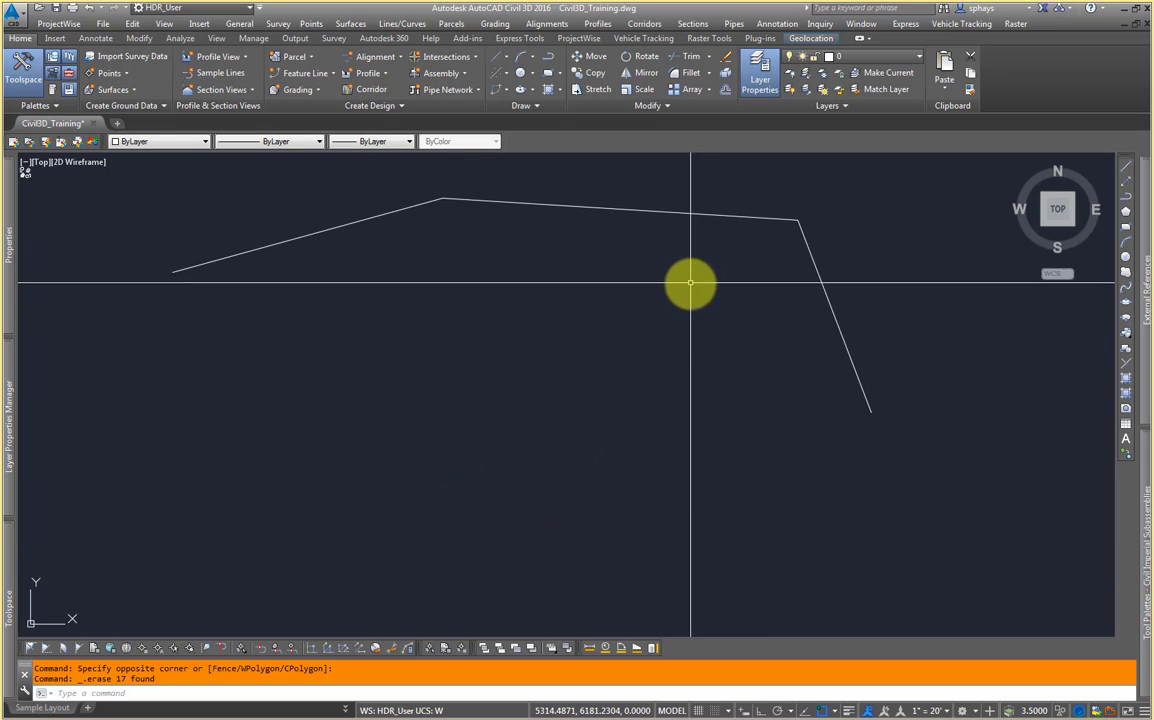
pyautogui.moveTo(688, 281); pyautogui.dragTo(680, 397, button='middle')
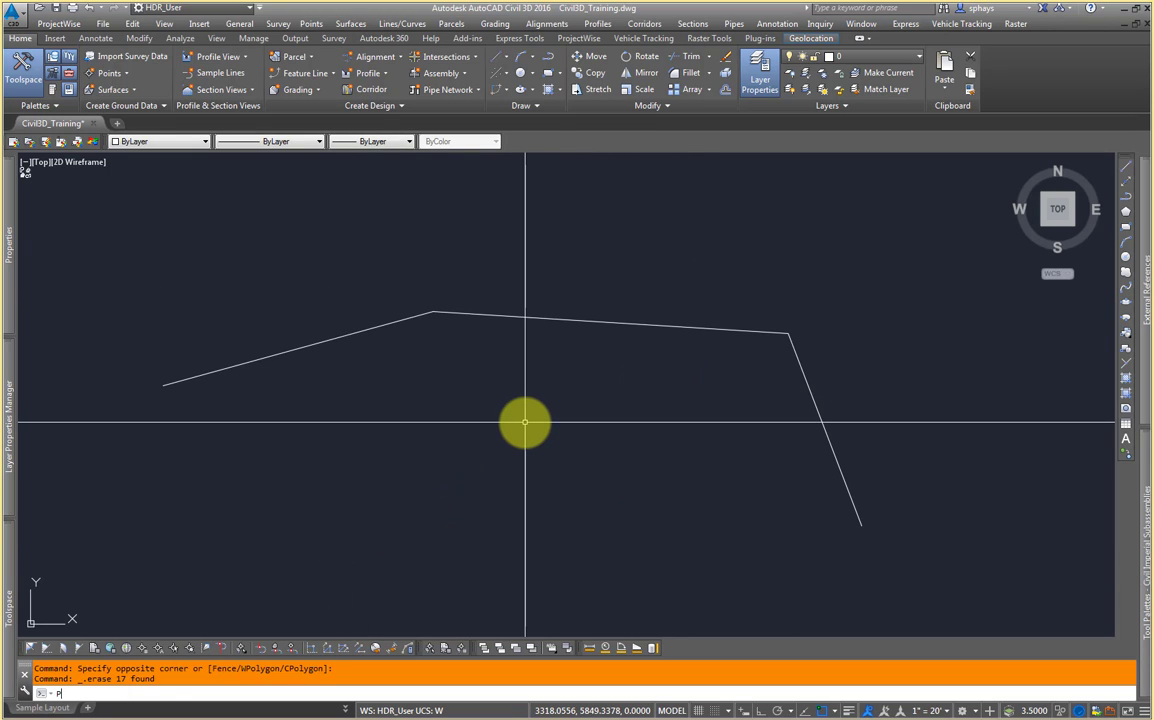
pyautogui.write('L')
pyautogui.press('Return')
pyautogui.click(220, 516)
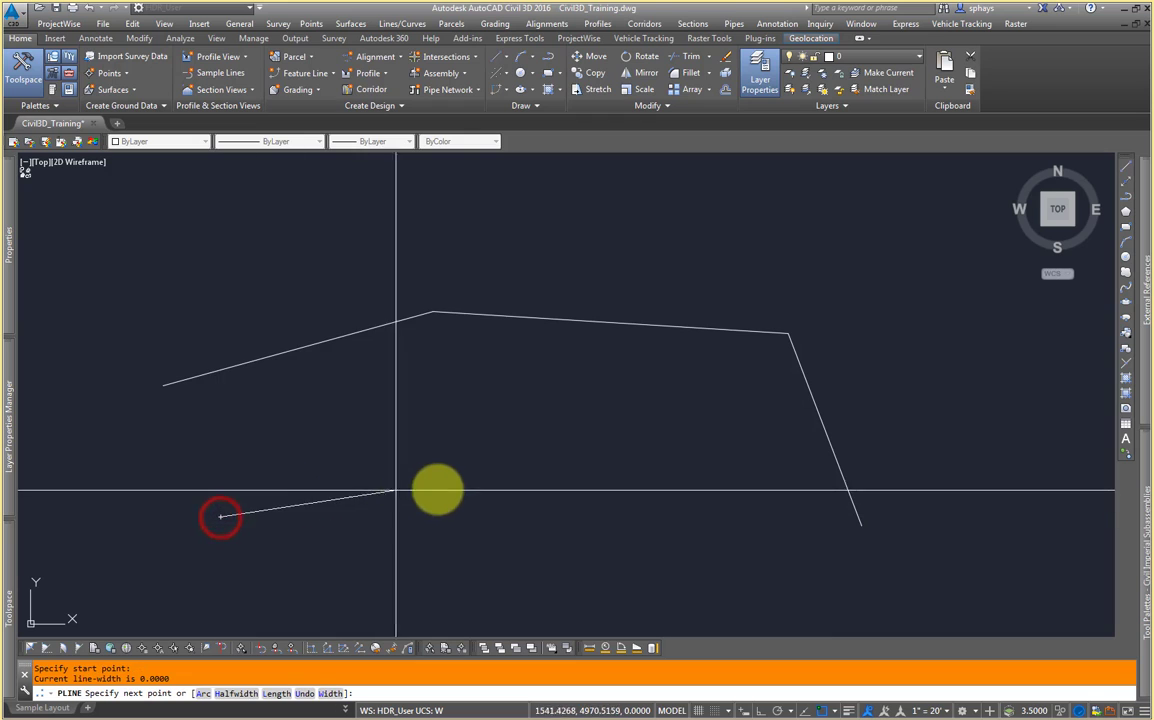
pyautogui.click(476, 465)
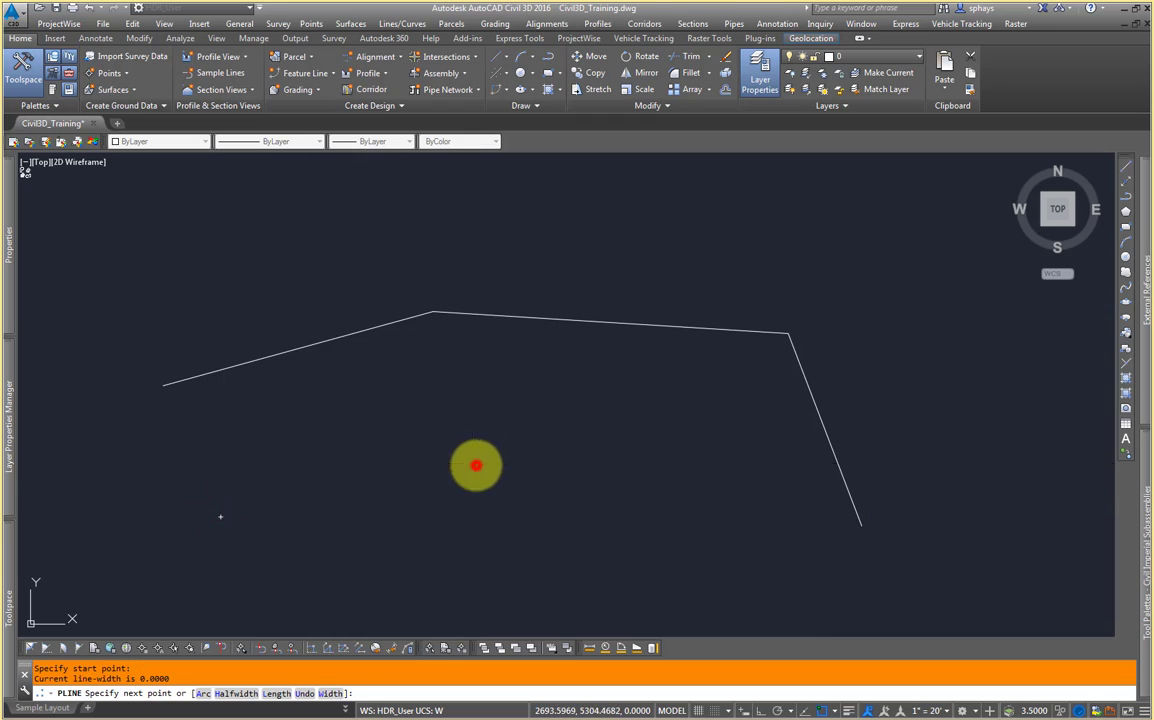
pyautogui.click(646, 208)
pyautogui.click(889, 221)
pyautogui.press('Return')
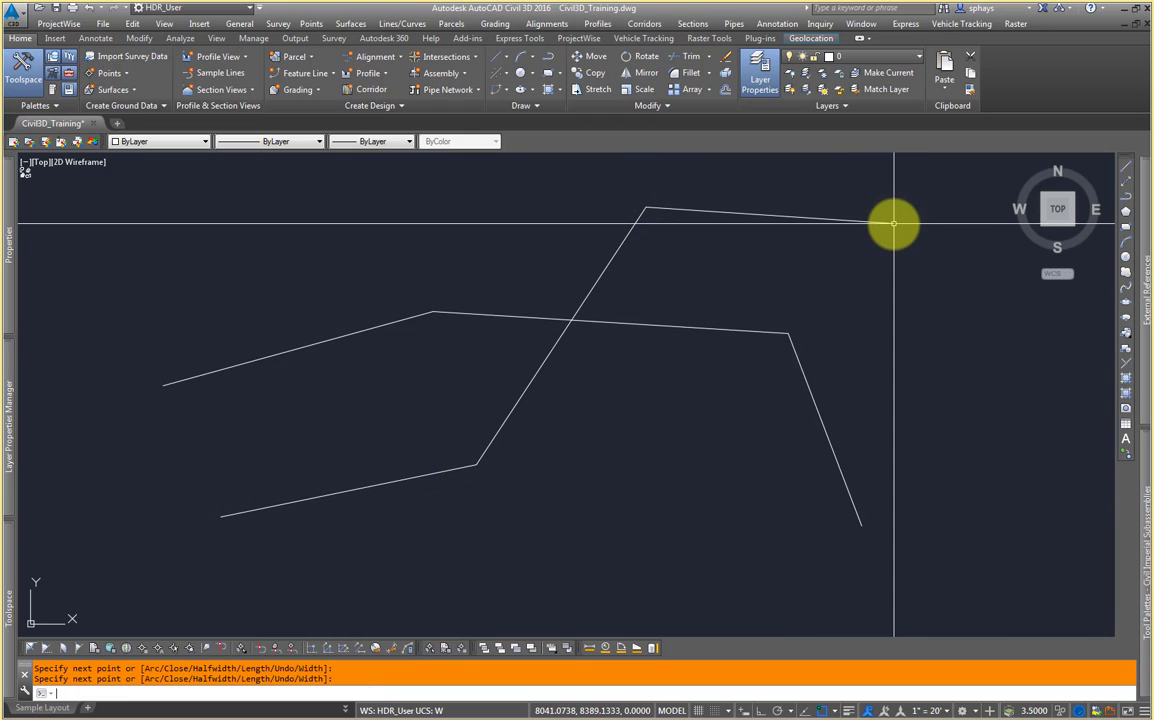
# Step: Trim the second polyline where it extends above the first polyline, using the first polyline as the cutting edge
pyautogui.moveTo(863, 265); pyautogui.dragTo(845, 278, button='middle')
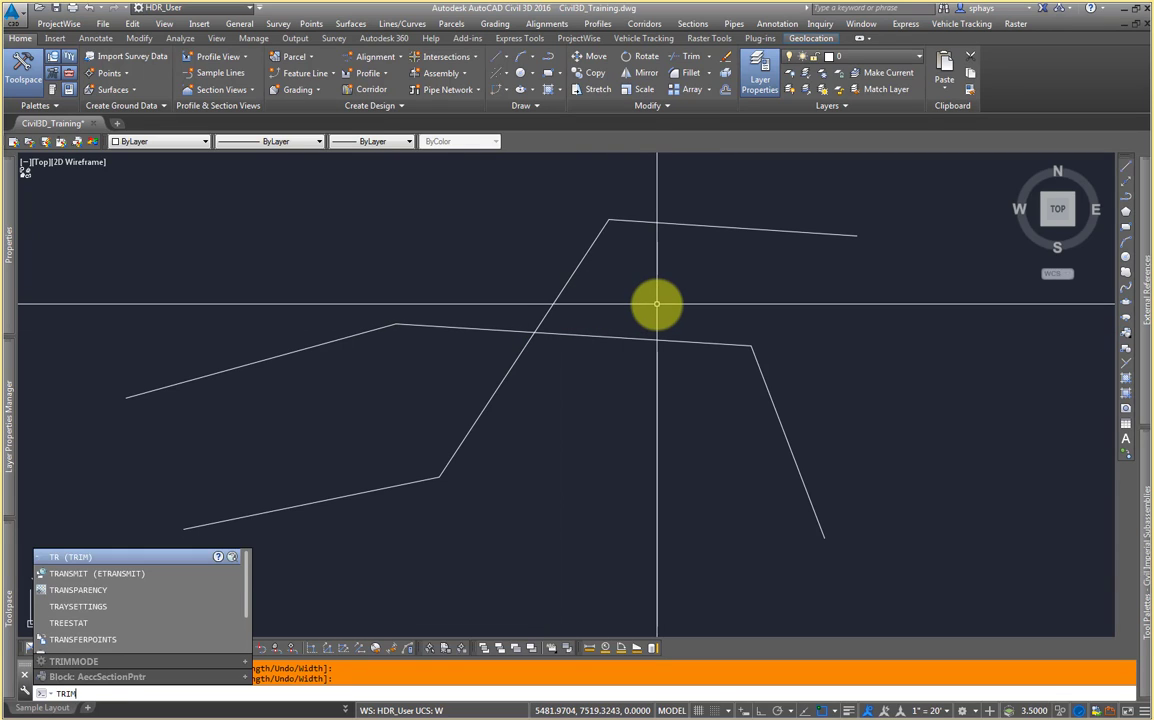
pyautogui.press('Return')
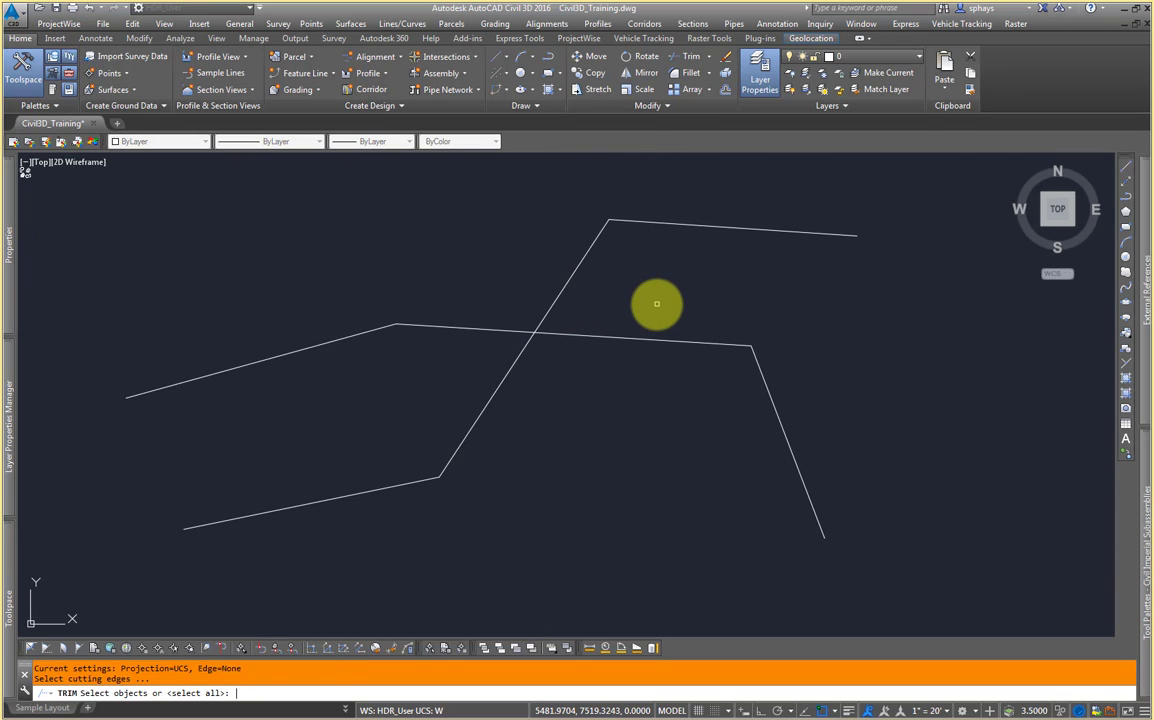
pyautogui.click(620, 340)
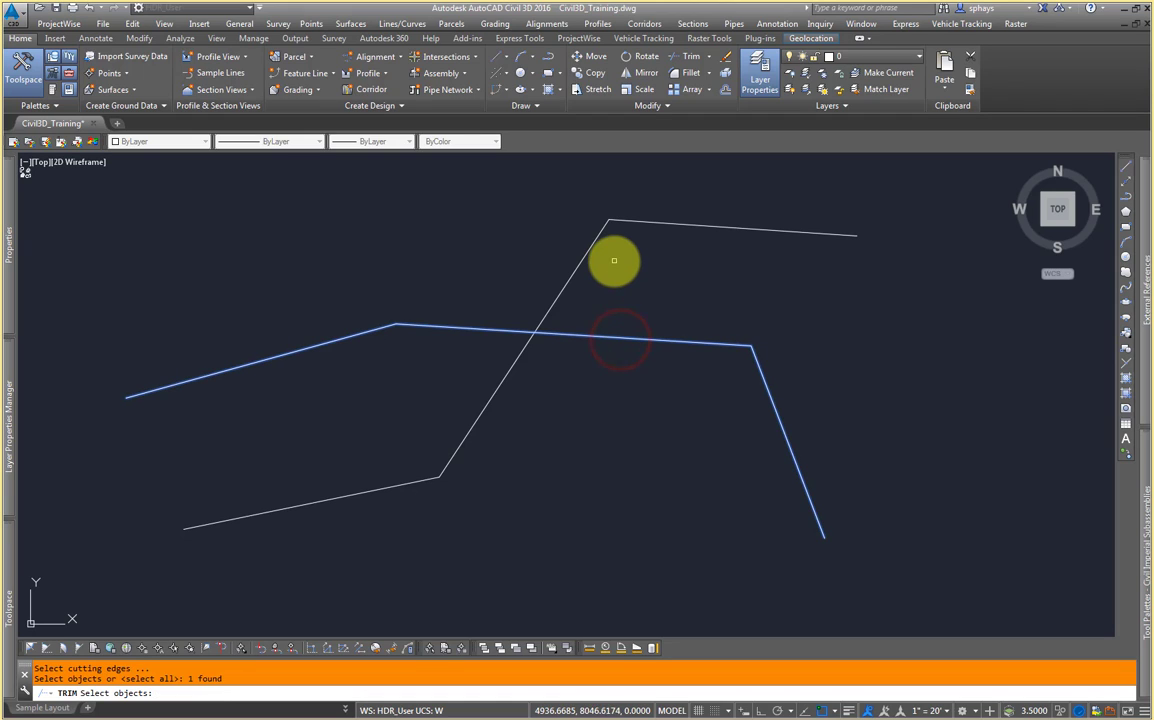
pyautogui.click(614, 260)
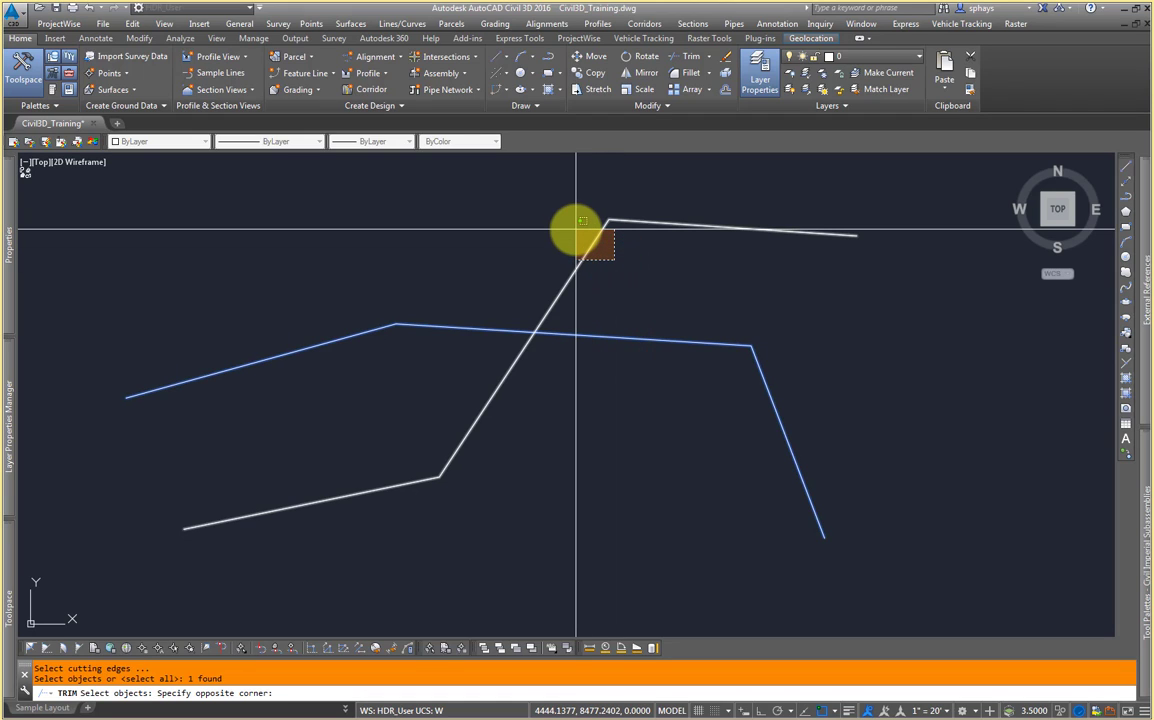
pyautogui.click(634, 265)
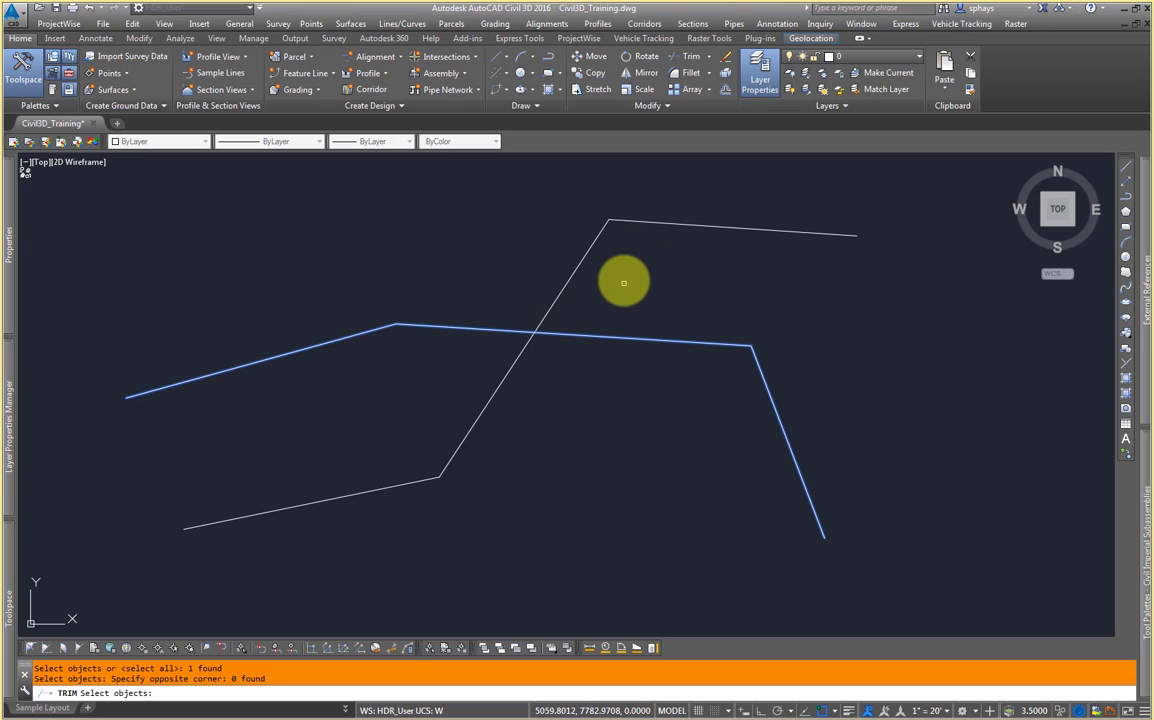
pyautogui.press('Return')
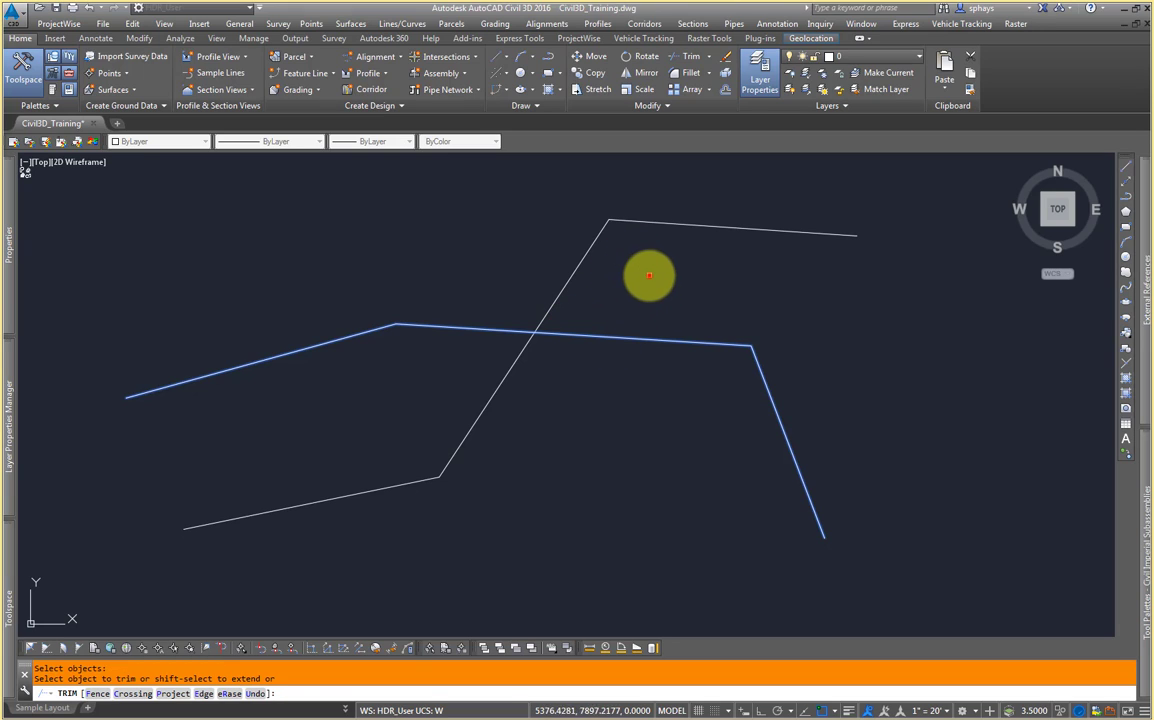
pyautogui.click(649, 275)
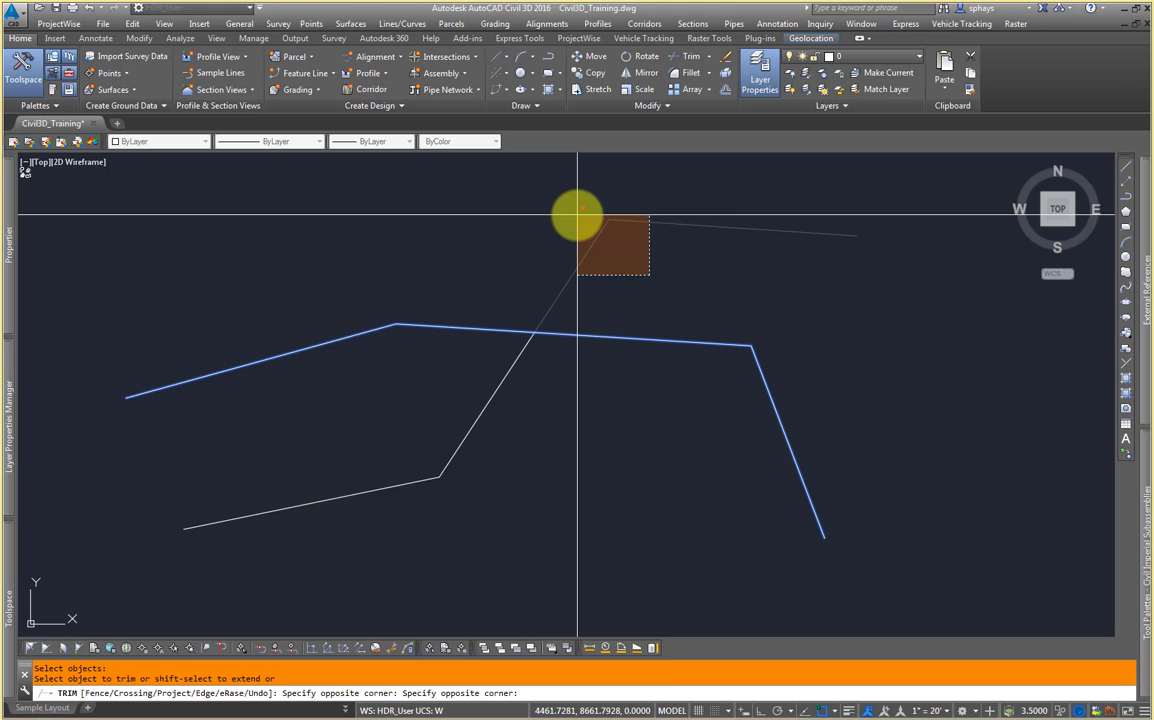
pyautogui.scroll(2, 585, 265)
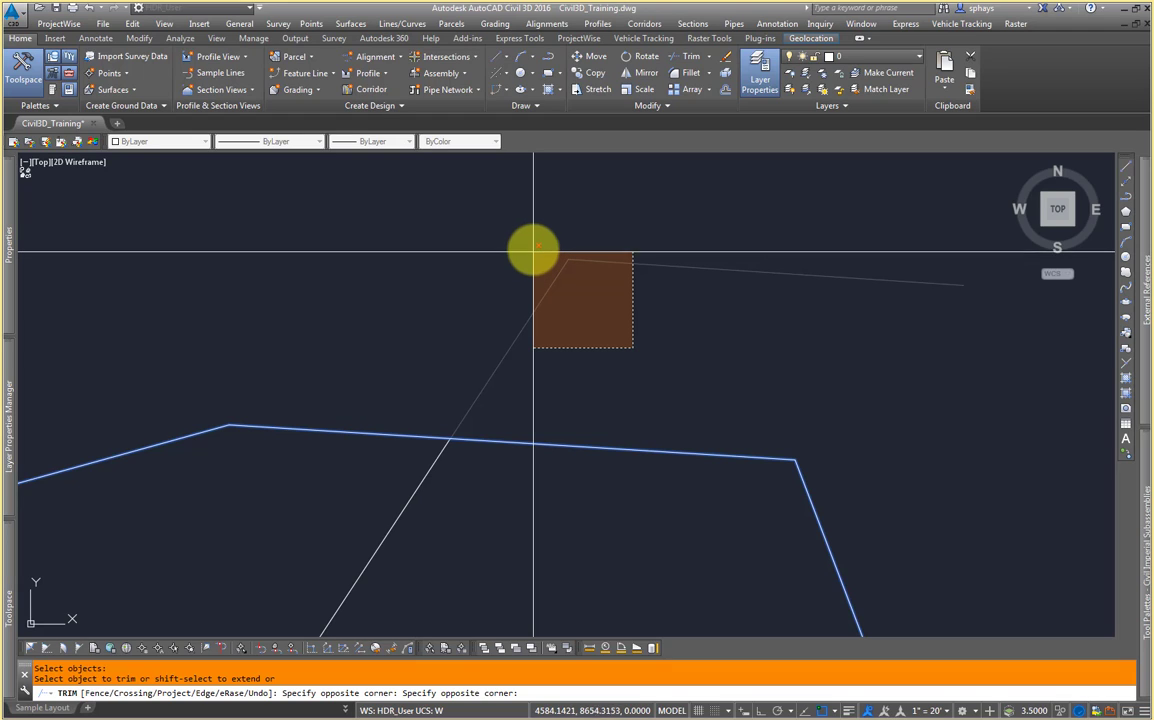
pyautogui.click(533, 247)
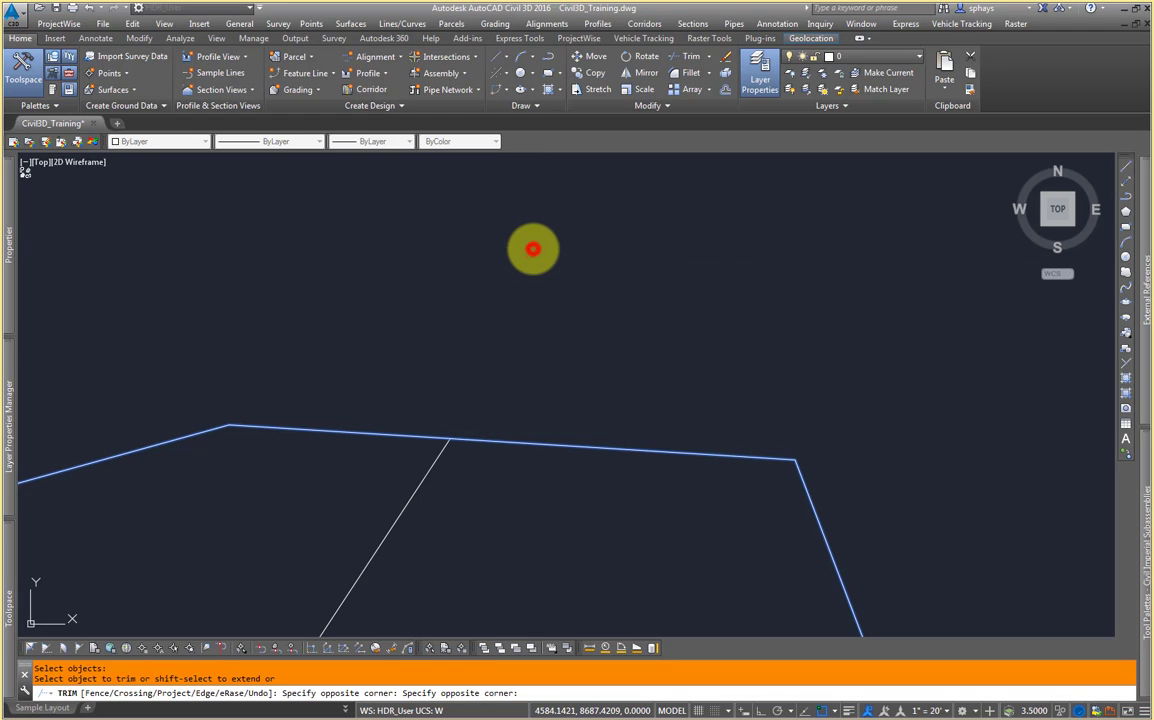
pyautogui.scroll(-2, 533, 247)
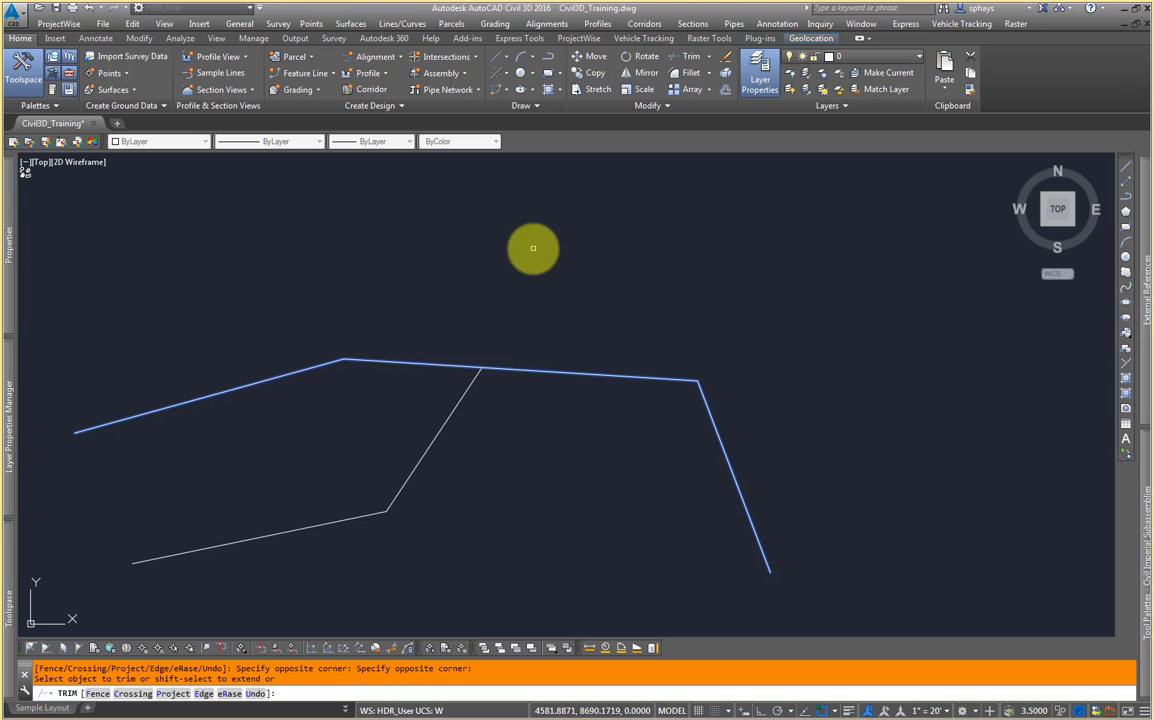
pyautogui.press('Return')
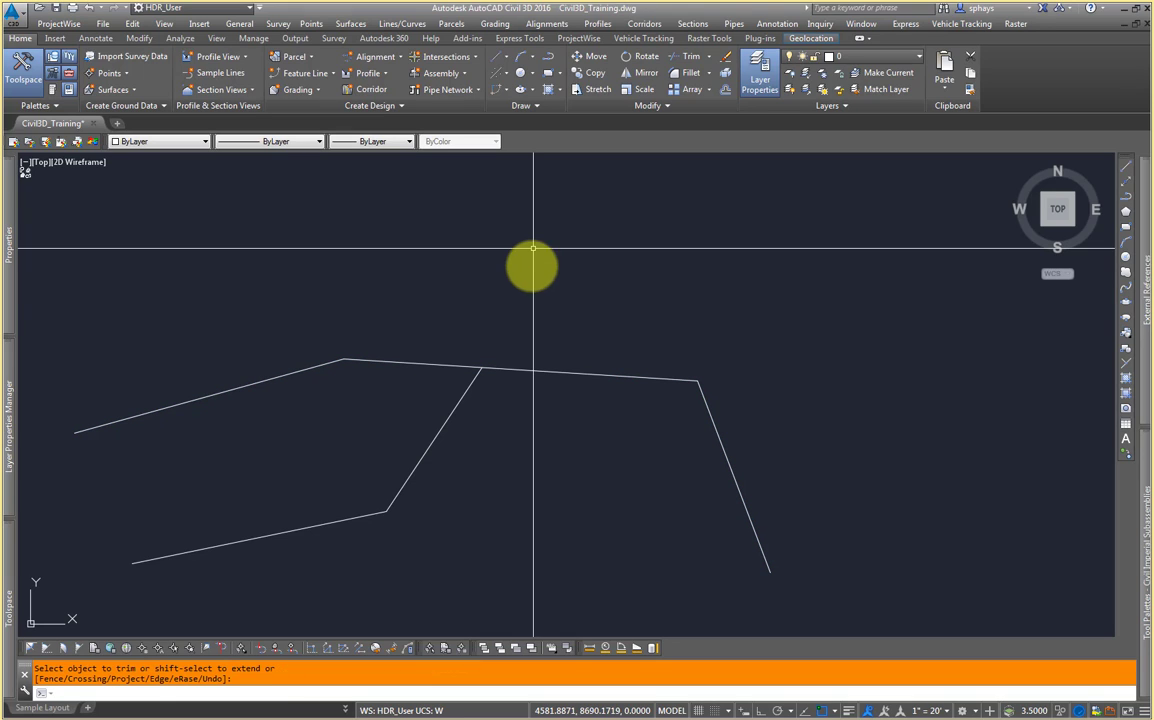
pyautogui.moveTo(503, 324); pyautogui.dragTo(536, 311, button='middle')
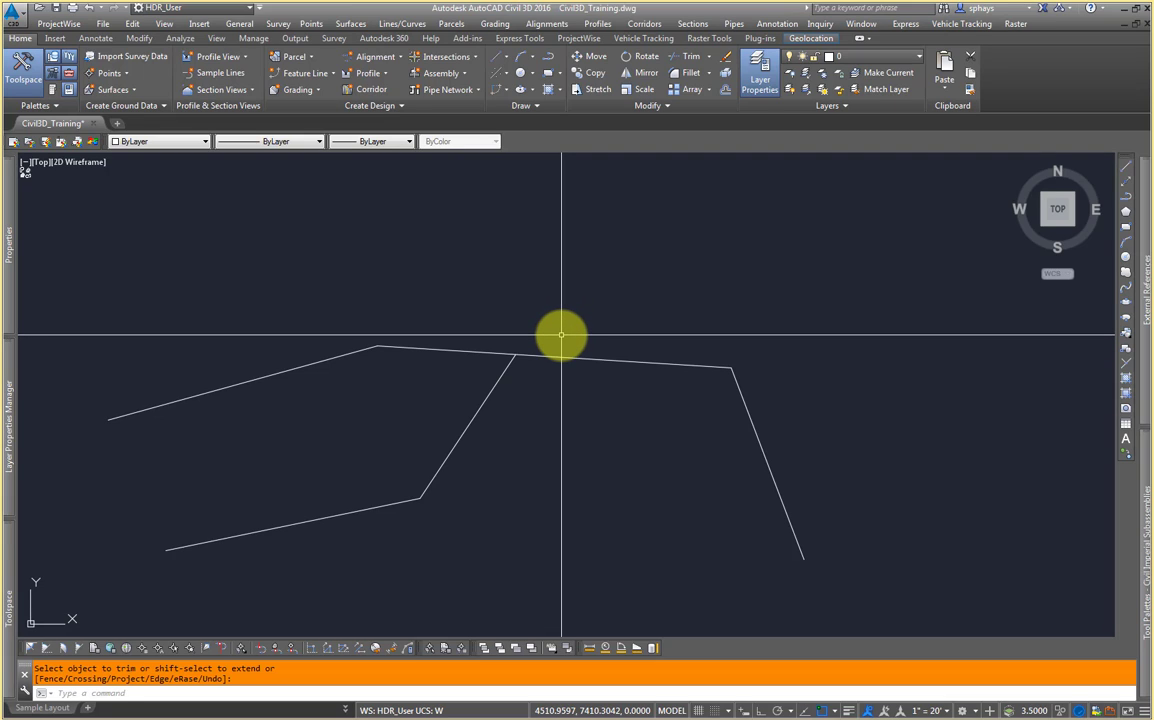
# Step: Undo the recent operations step by step until the trim on the second polyline is reversed
pyautogui.write('UNDO')
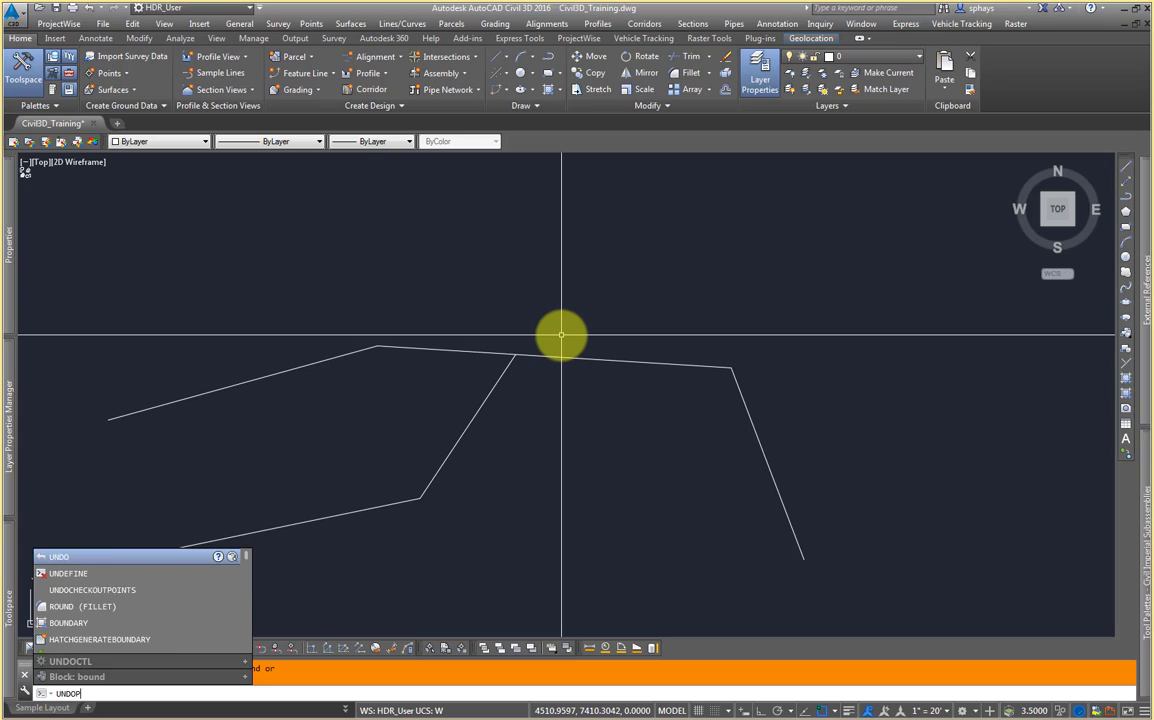
pyautogui.press('Return')
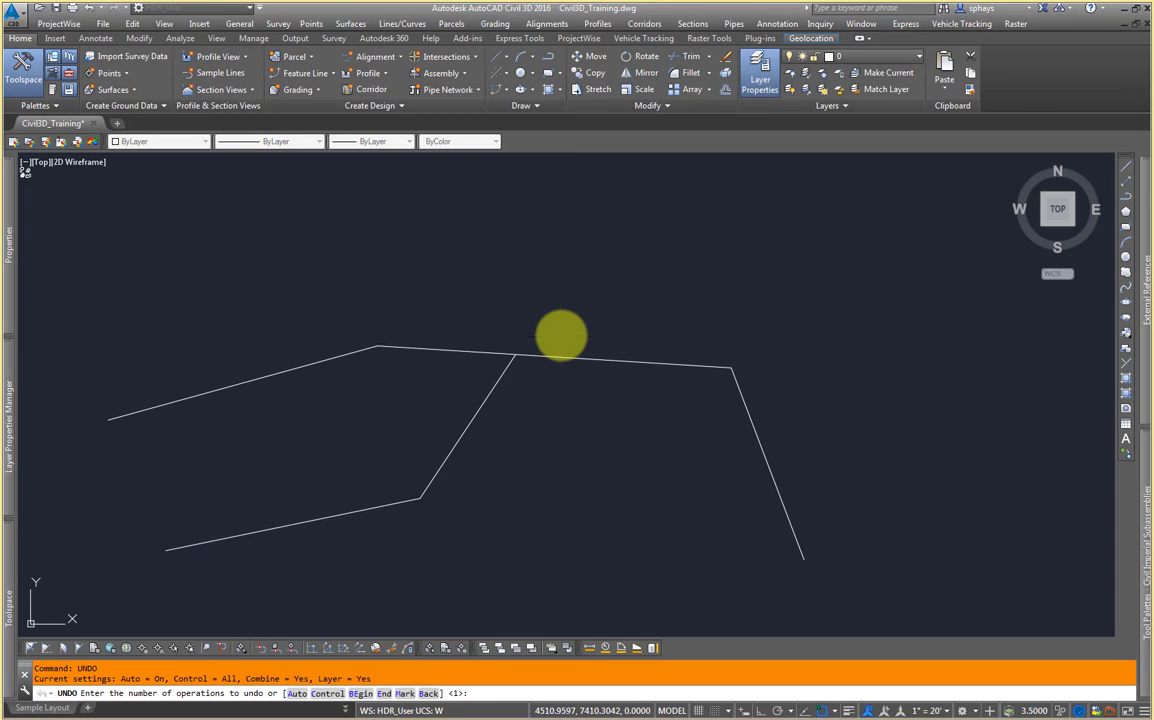
pyautogui.press('Return')
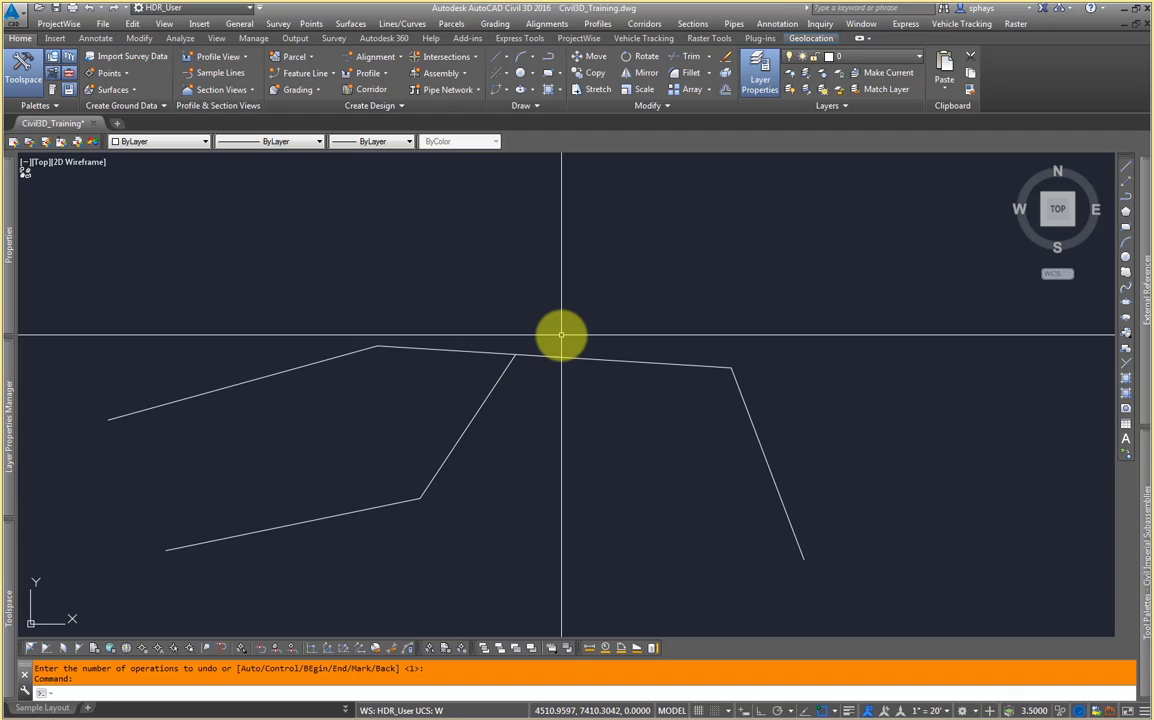
pyautogui.press('BackSpace')
pyautogui.write('```')
pyautogui.press('BackSpace')
pyautogui.press('BackSpace')
pyautogui.press('BackSpace')
pyautogui.write('u')
pyautogui.press('Return')
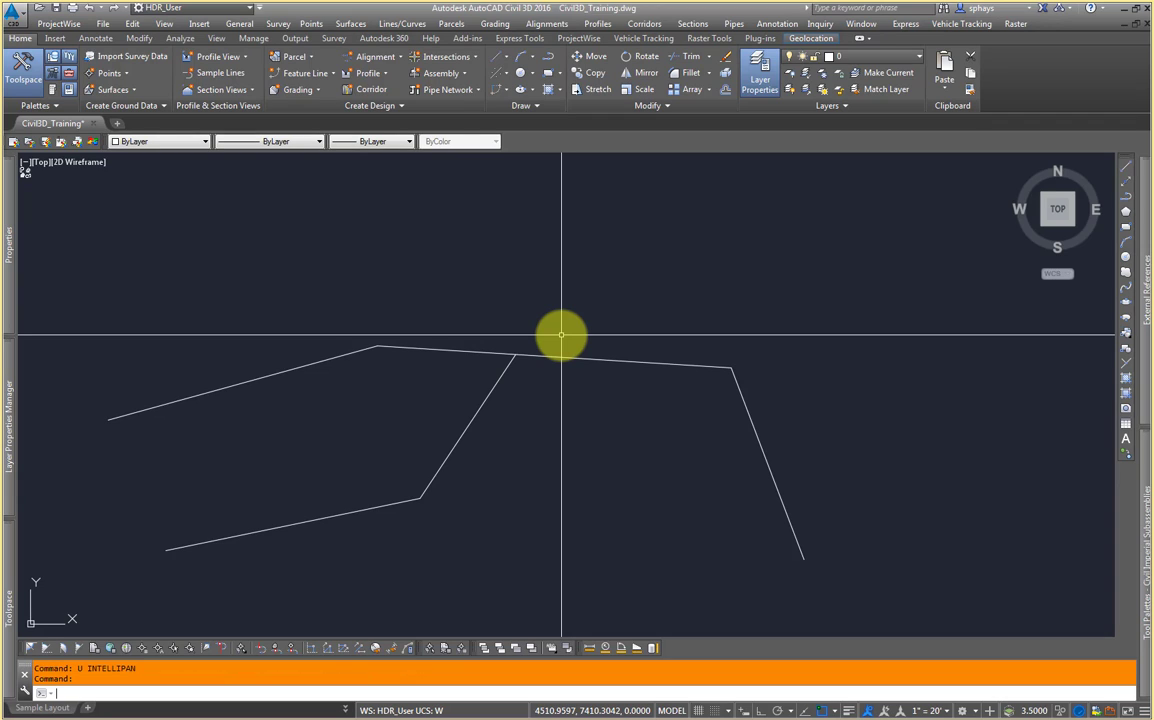
pyautogui.write('u')
pyautogui.press('Return')
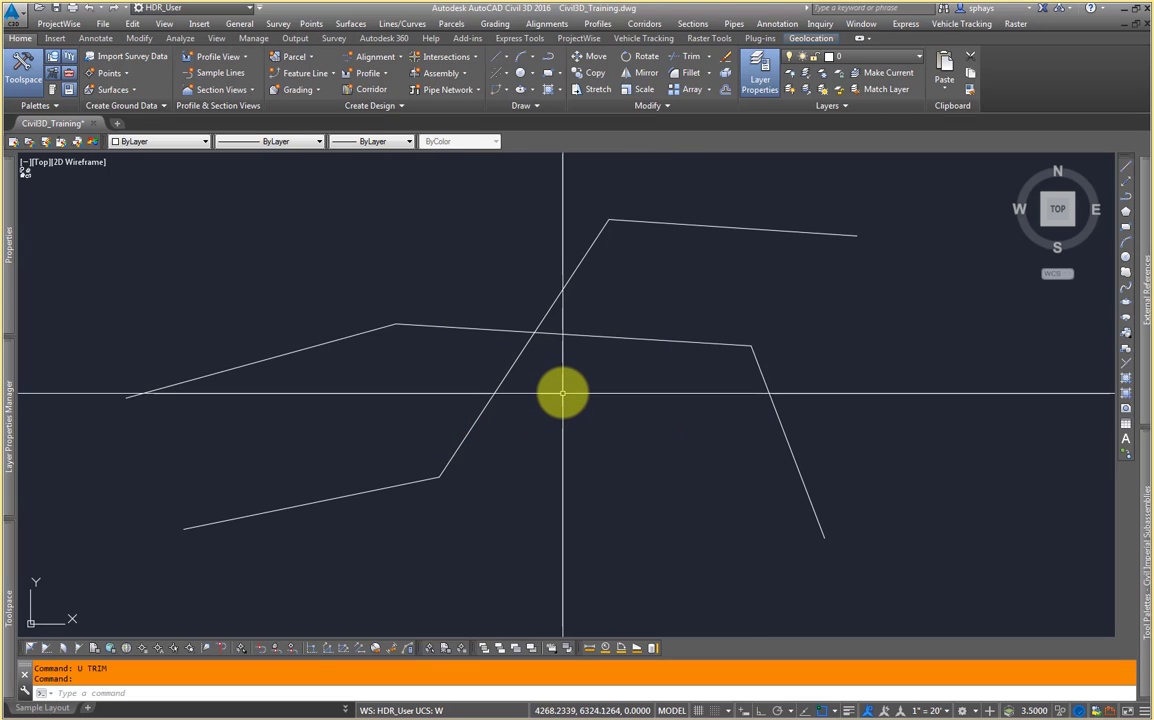
# Step: Zoom and pan the view, then undo those view changes to return to the previous view
pyautogui.scroll(-2, 561, 391)
pyautogui.moveTo(648, 387); pyautogui.dragTo(442, 389, button='middle')
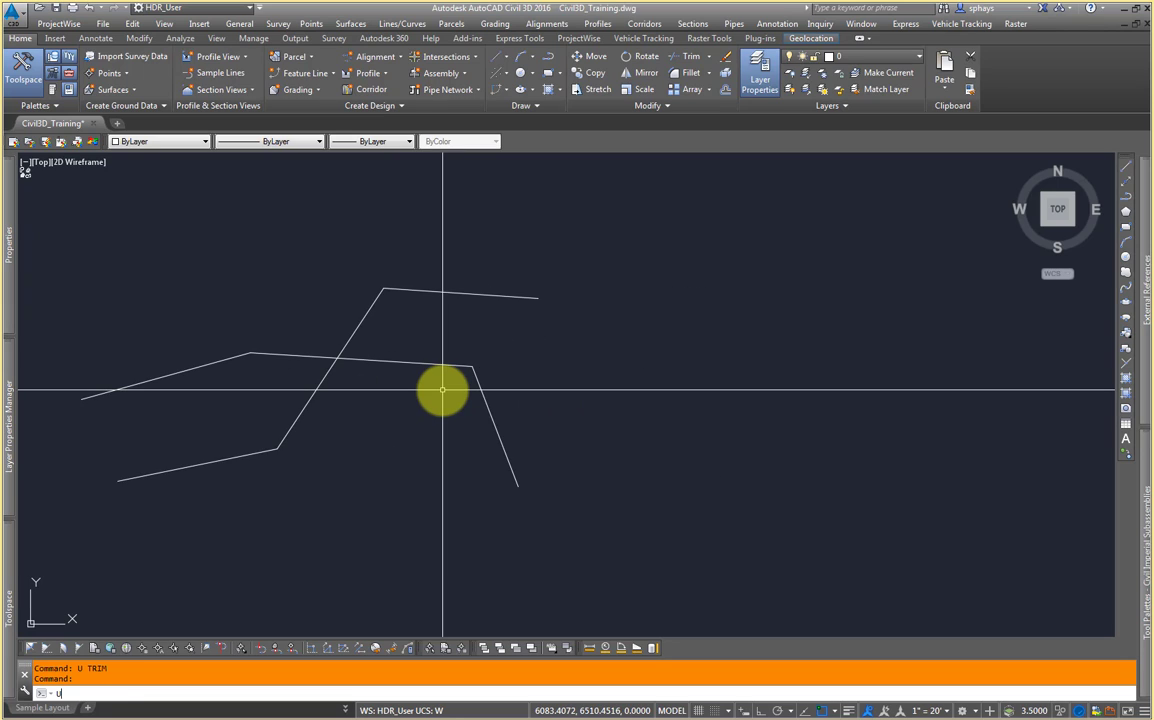
pyautogui.press('Return')
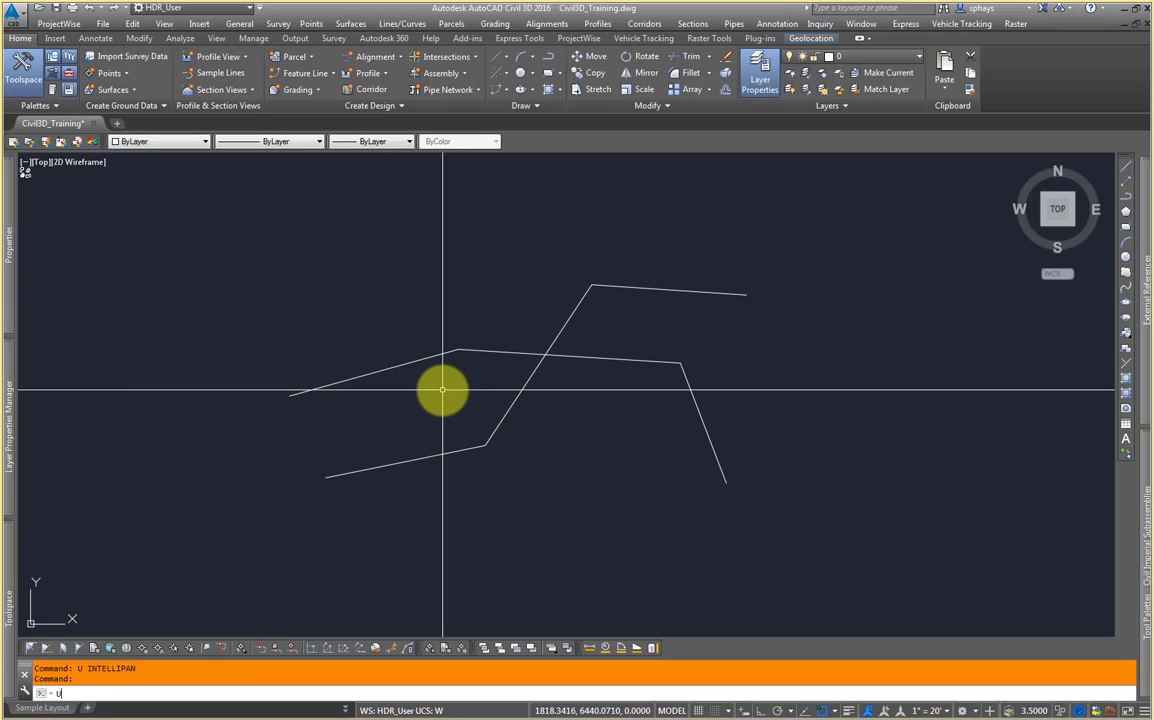
pyautogui.write('U')
pyautogui.press('Return')
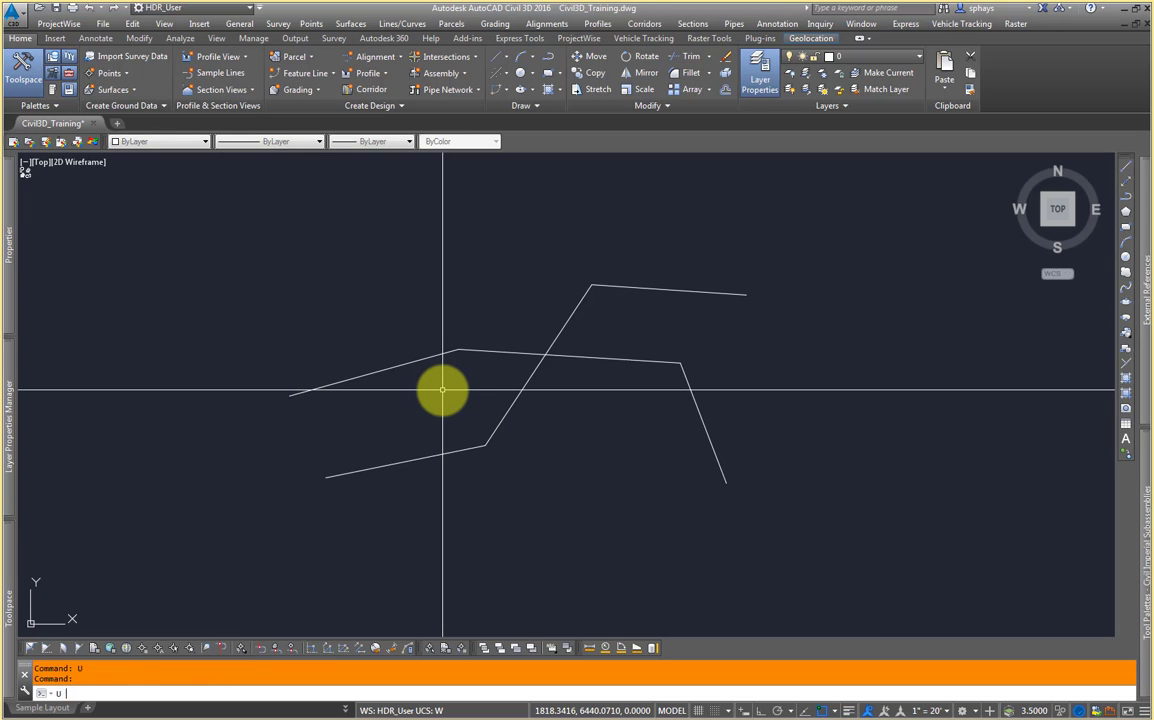
pyautogui.press('Return')
pyautogui.press('Return')
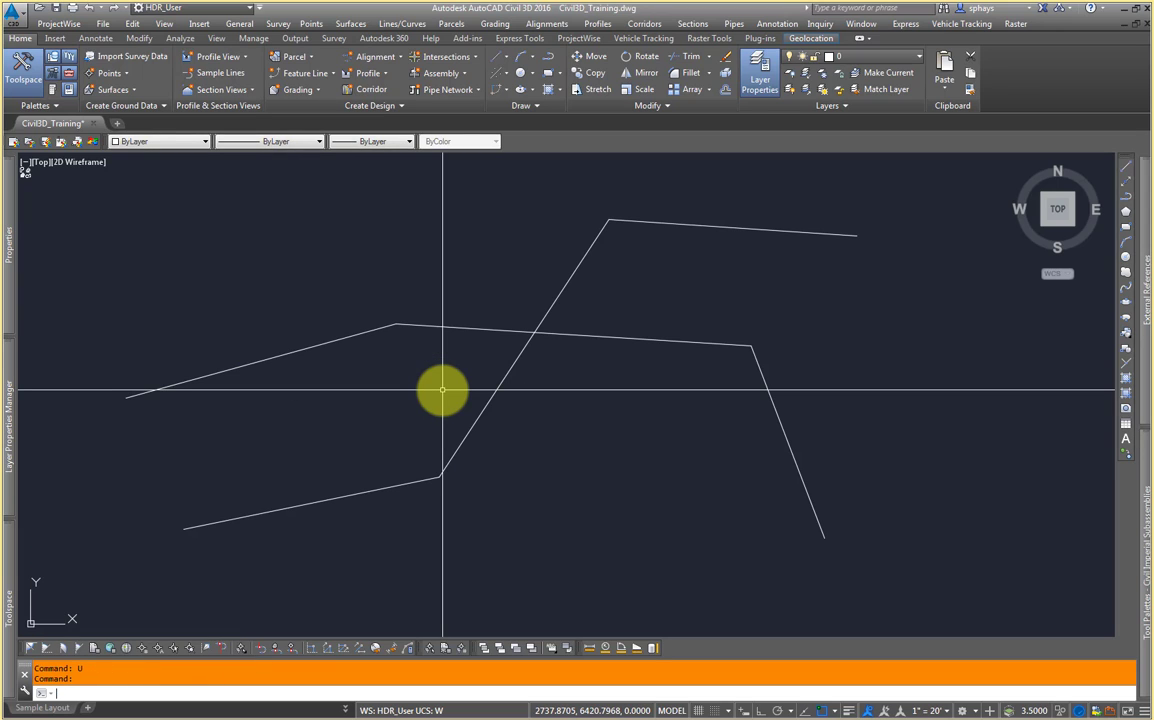
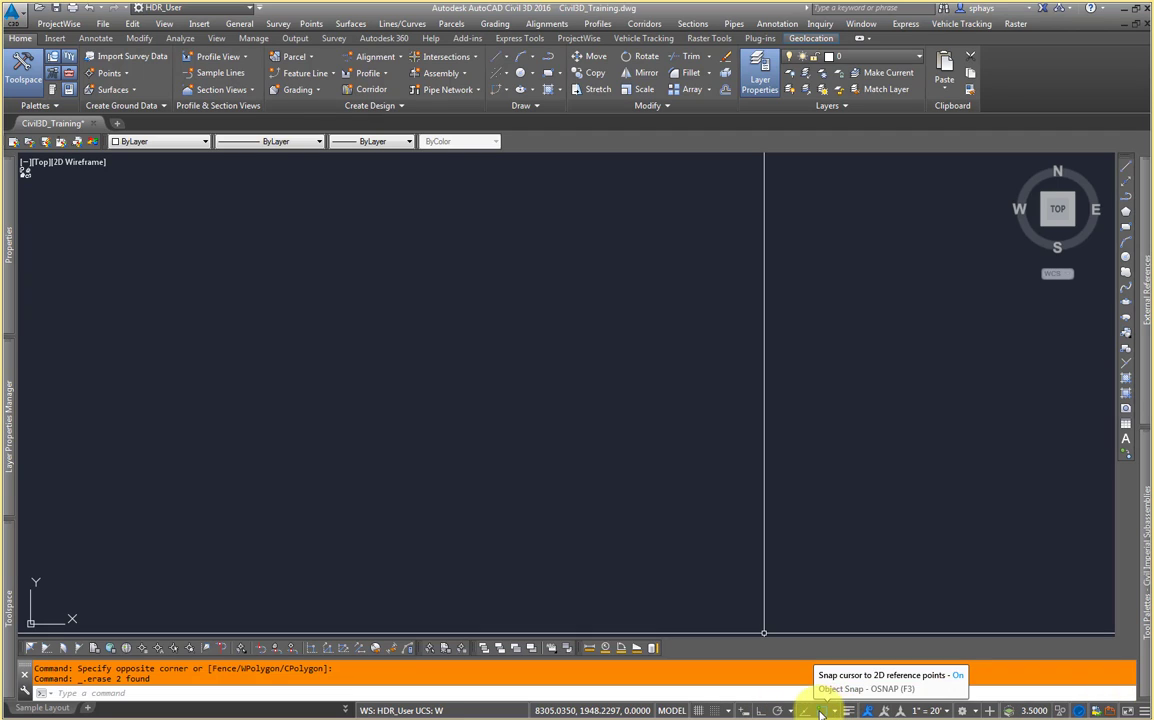
# Step: Turn on Ortho mode and start a line to test the orthogonal cursor restriction, then cancel it
pyautogui.click(762, 711)
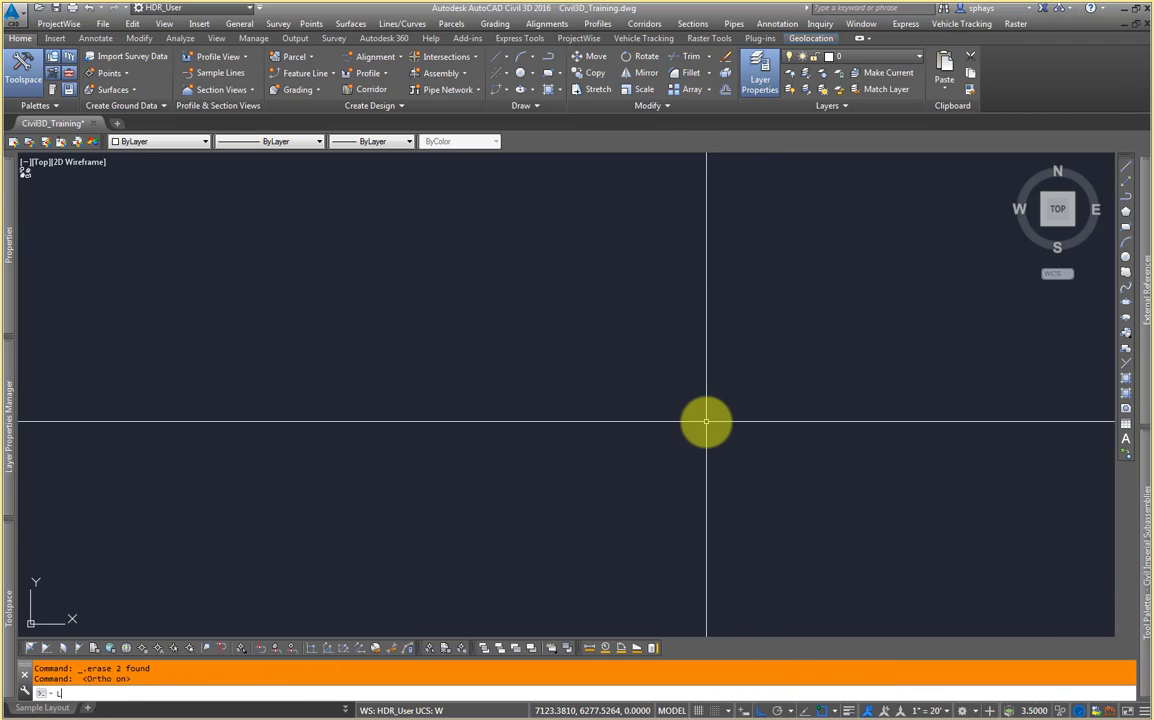
pyautogui.write('L')
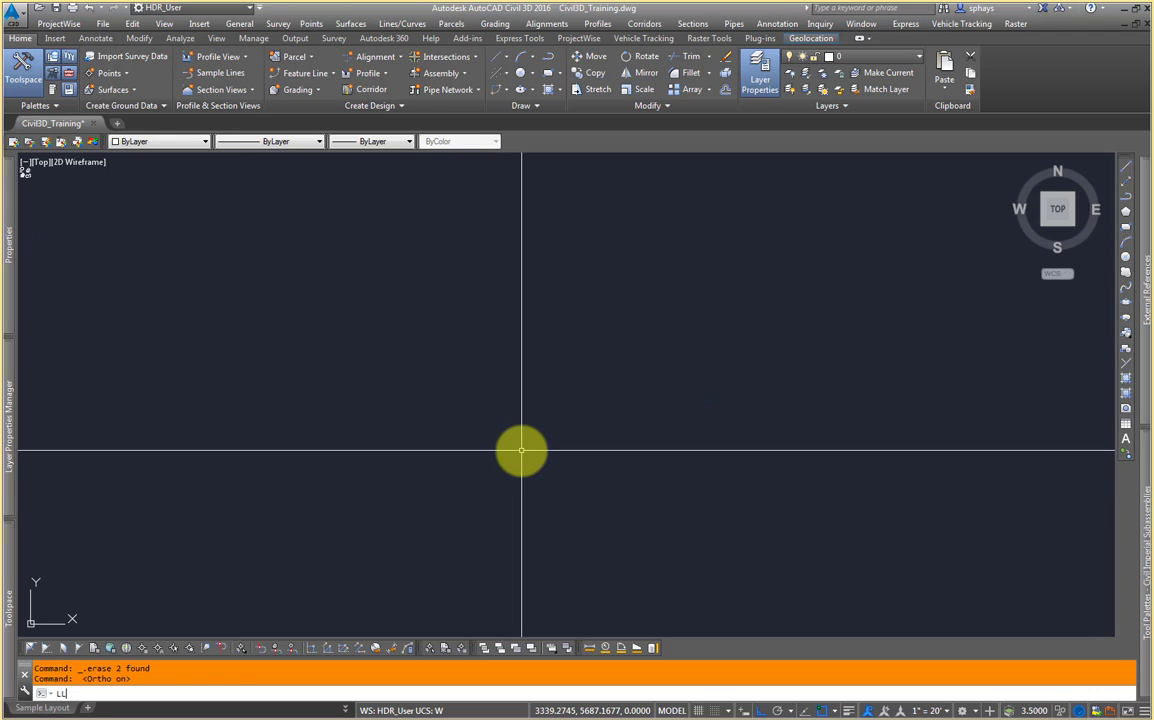
pyautogui.press('Return')
pyautogui.press('Return')
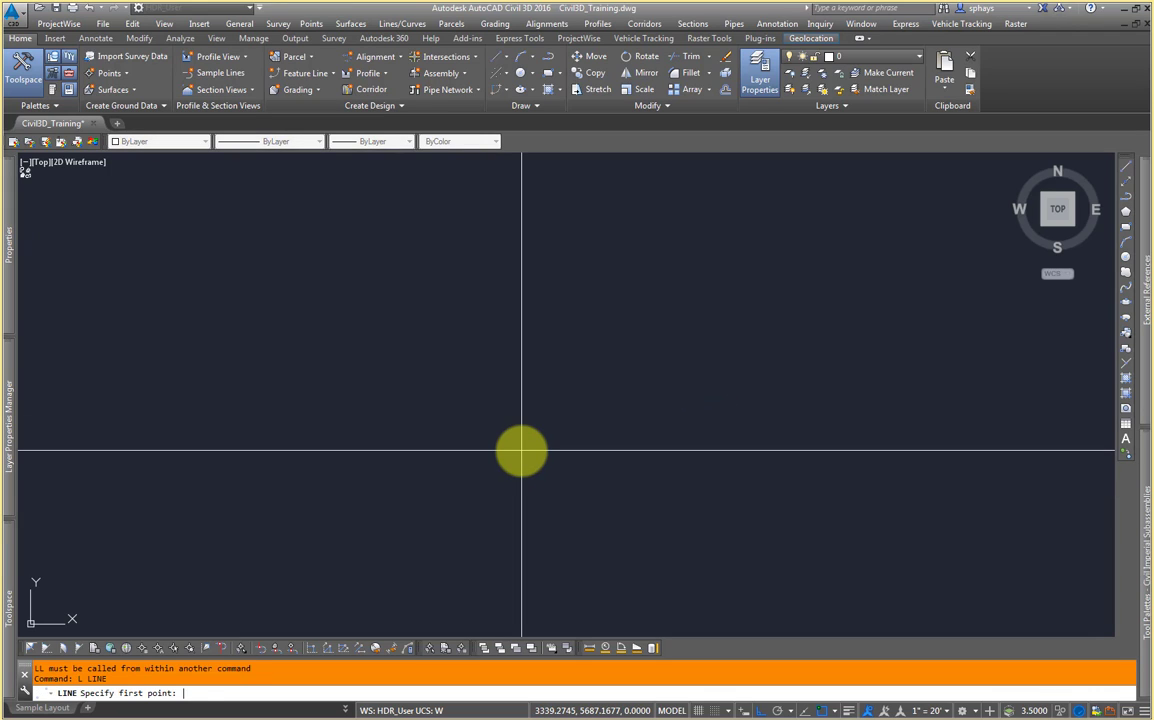
pyautogui.click(521, 450)
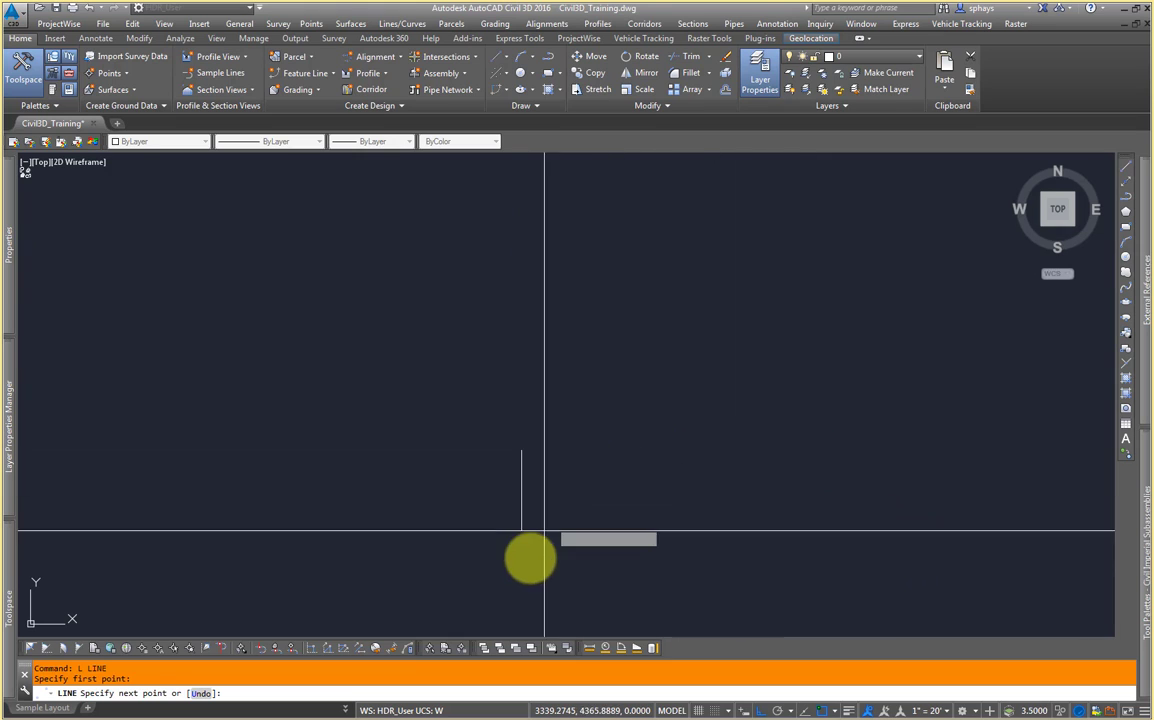
pyautogui.press('Escape')
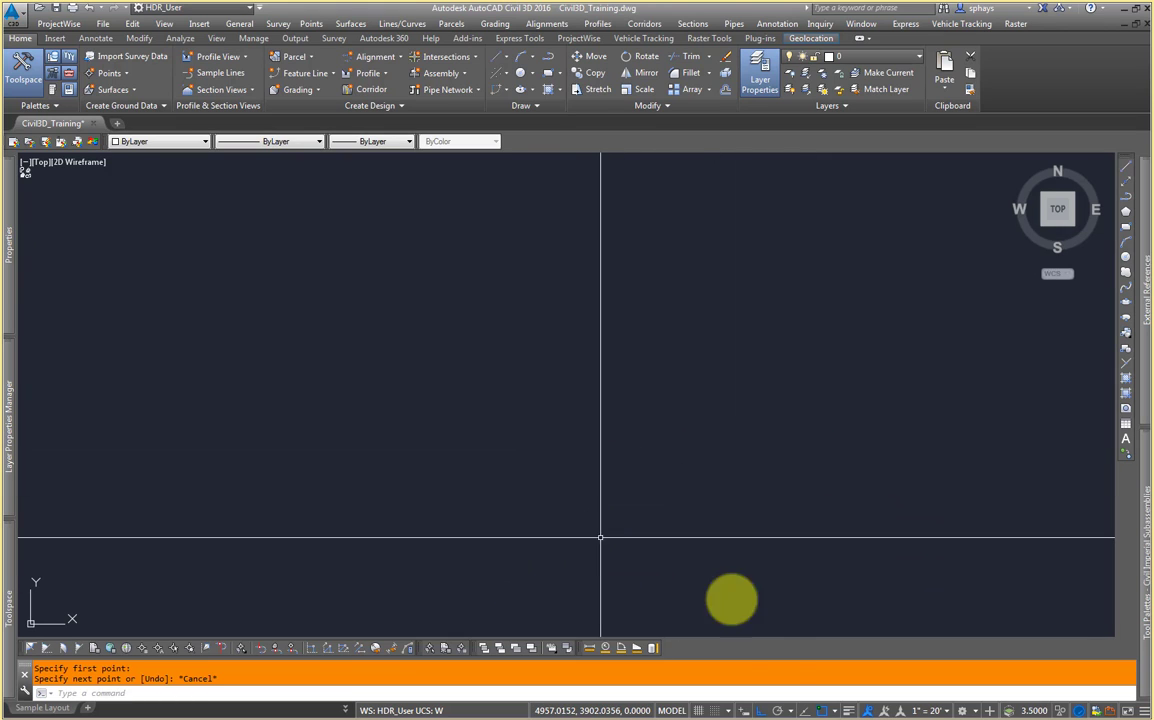
# Step: Turn Ortho off, start another line and toggle Ortho on and off mid-command, then cancel the line
pyautogui.click(760, 710)
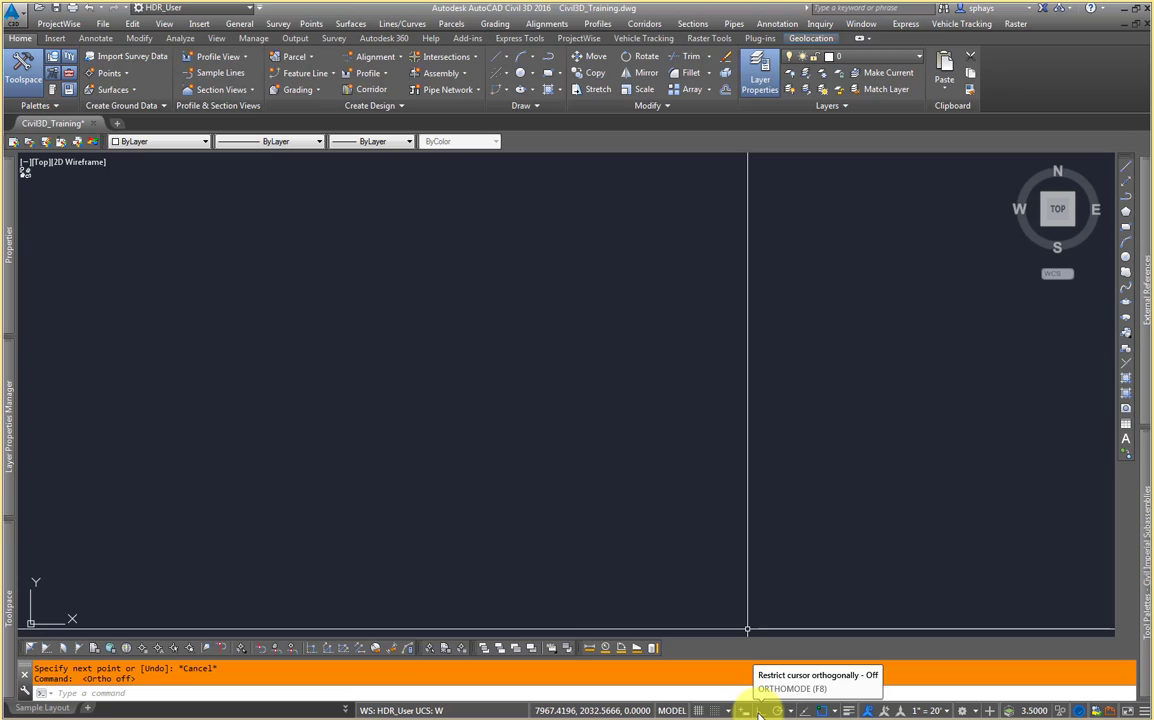
pyautogui.write('l')
pyautogui.press('Return')
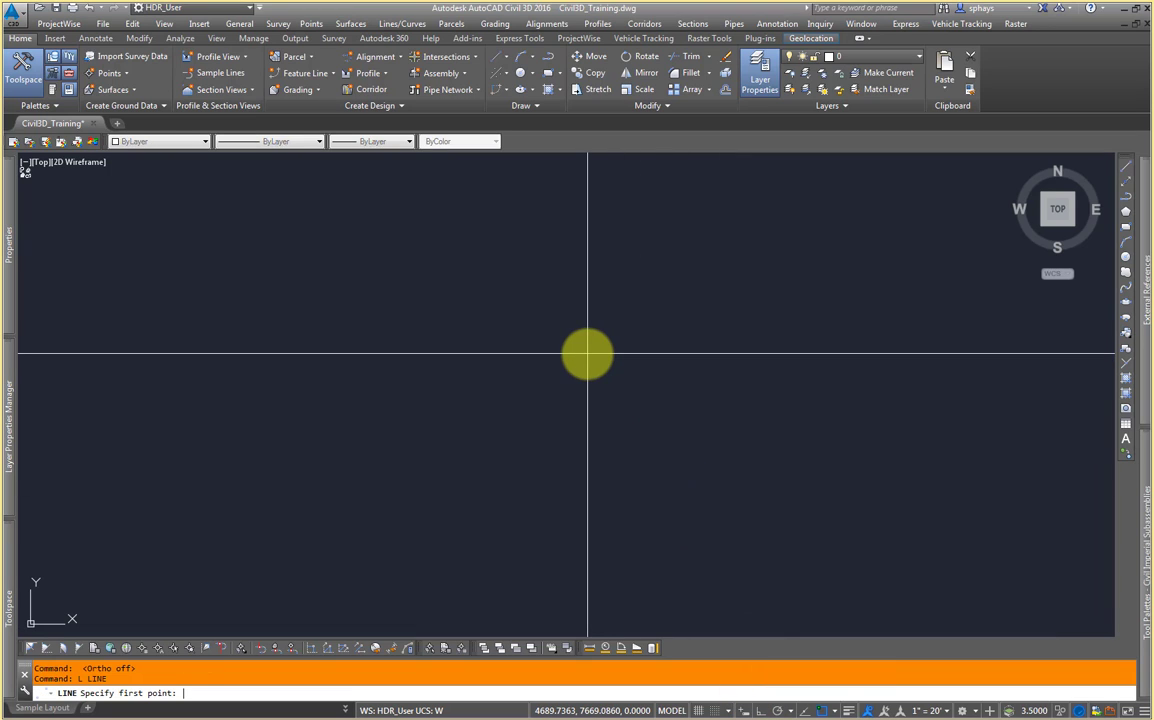
pyautogui.click(543, 334)
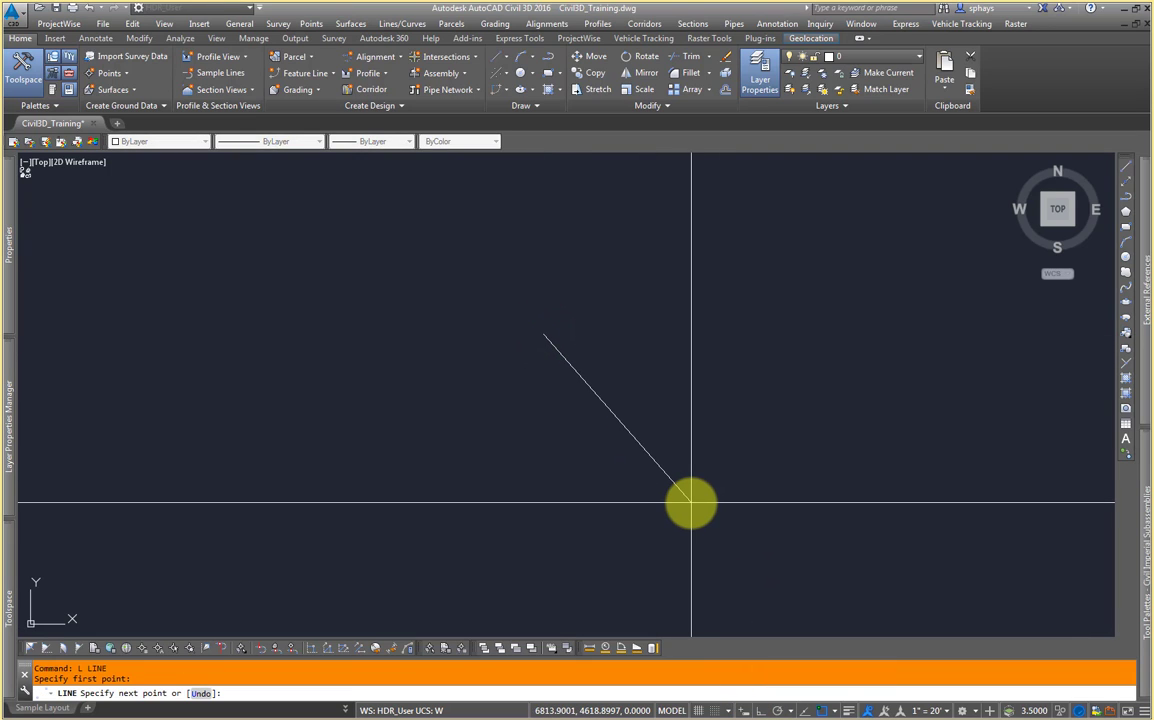
pyautogui.press('F8')
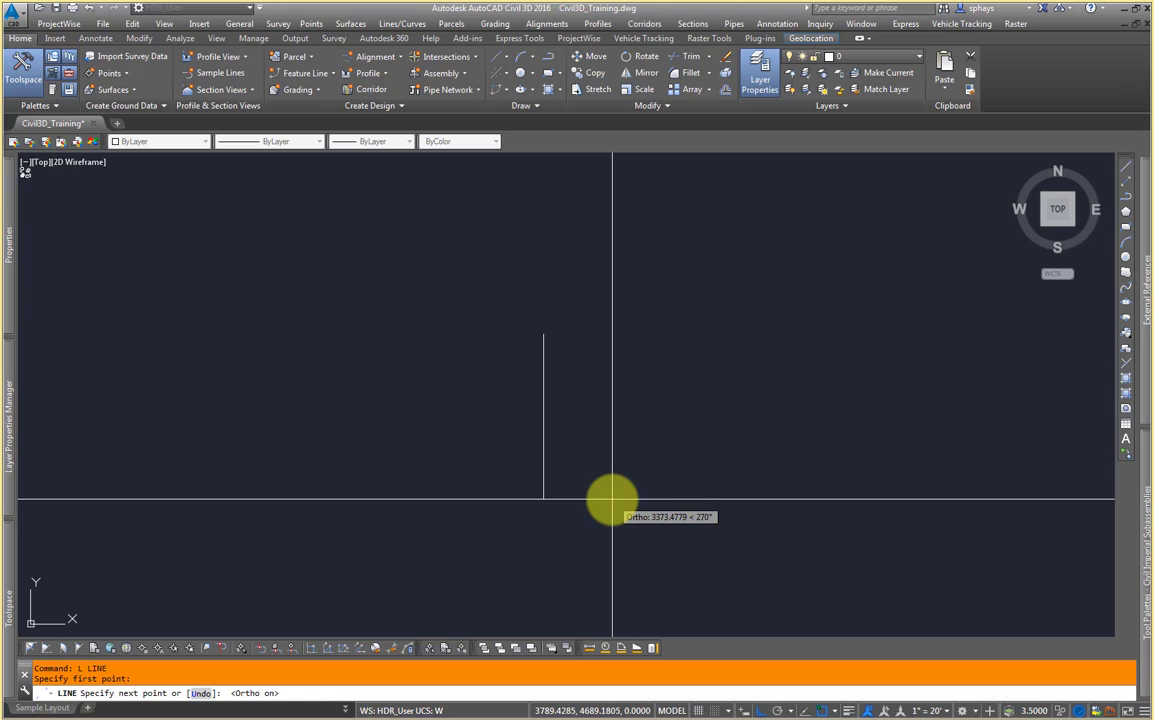
pyautogui.press('F8')
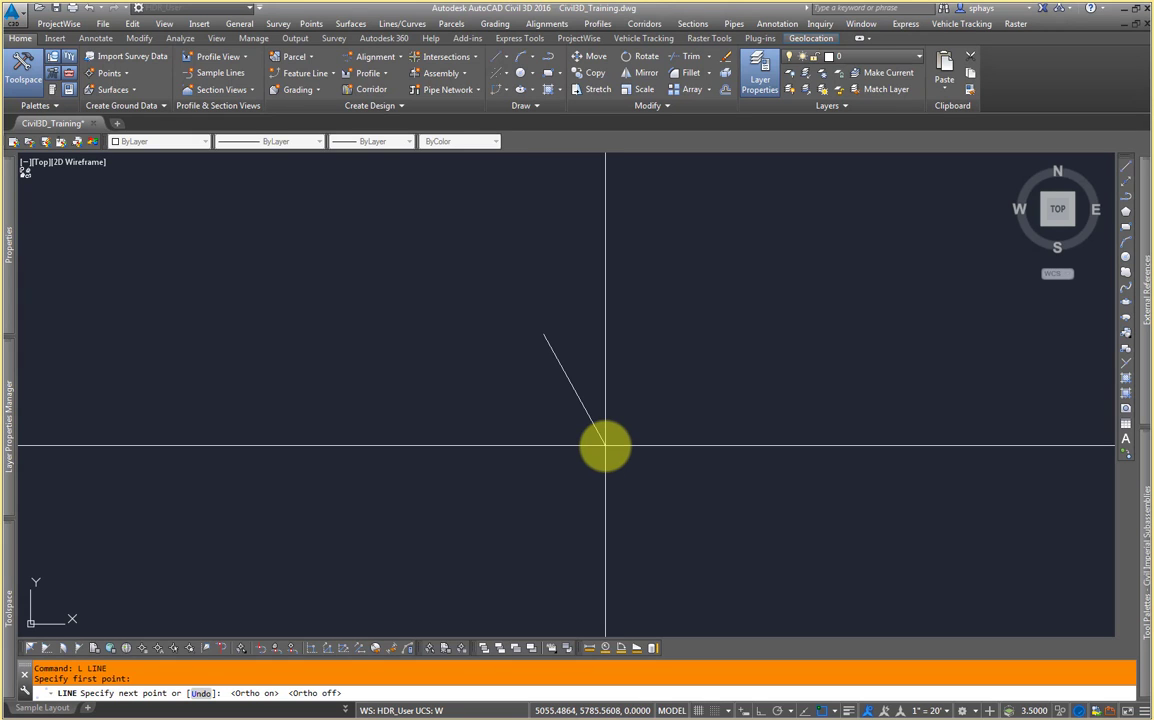
pyautogui.press('shift')
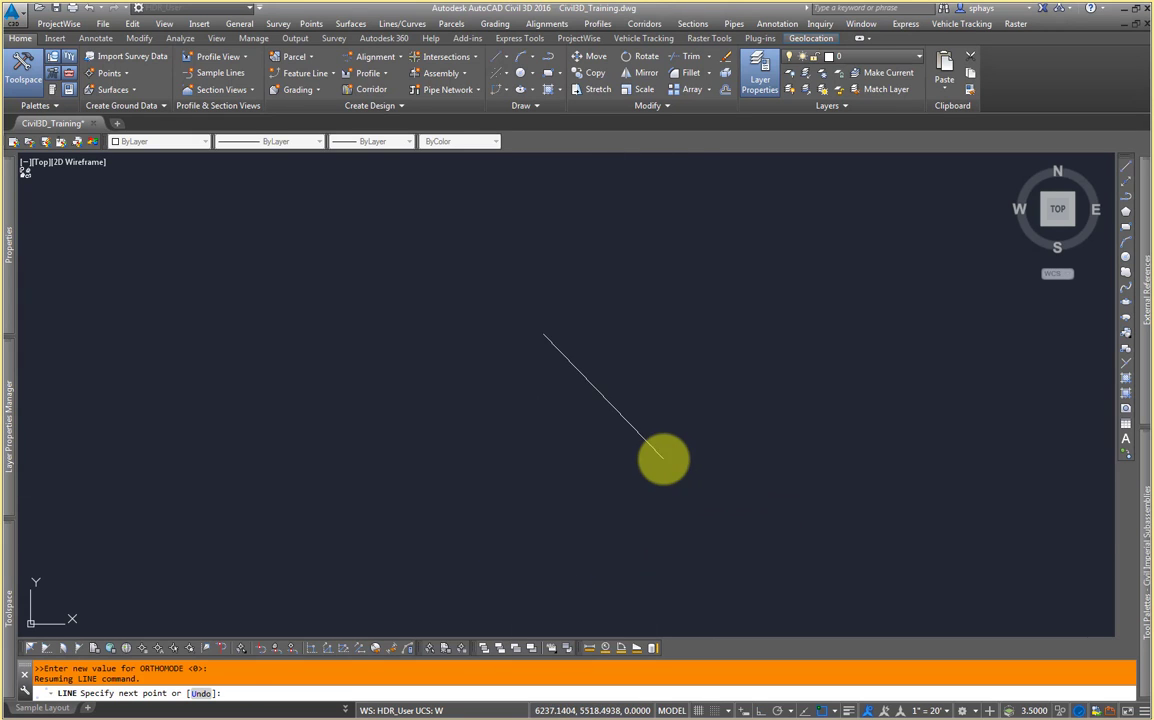
pyautogui.press('shift')
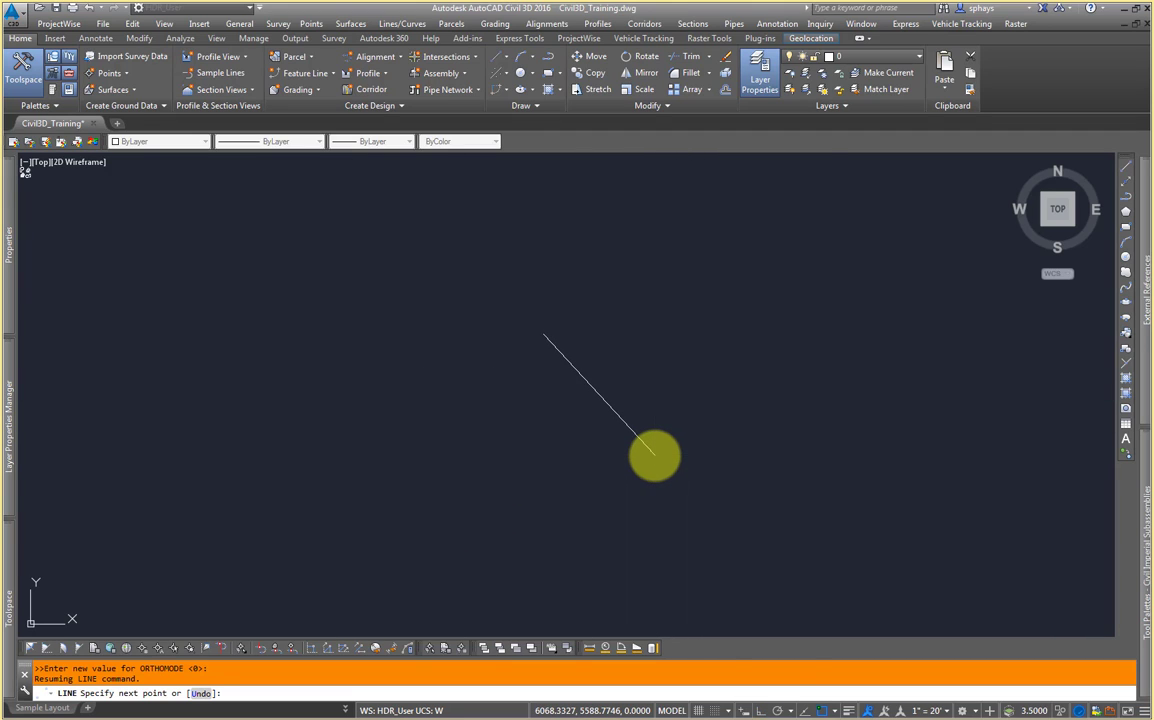
pyautogui.press('Escape')
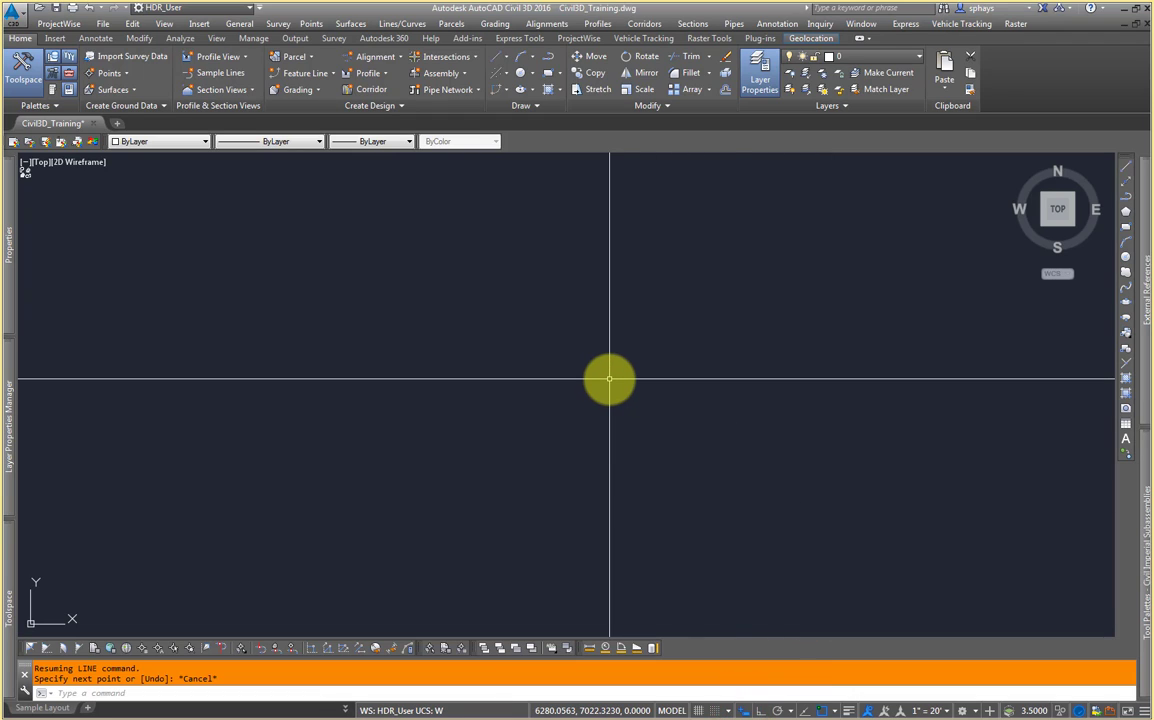
# Step: Start a polyline with 200 entered as the start point, then cancel it
pyautogui.write('PL')
pyautogui.press('Return')
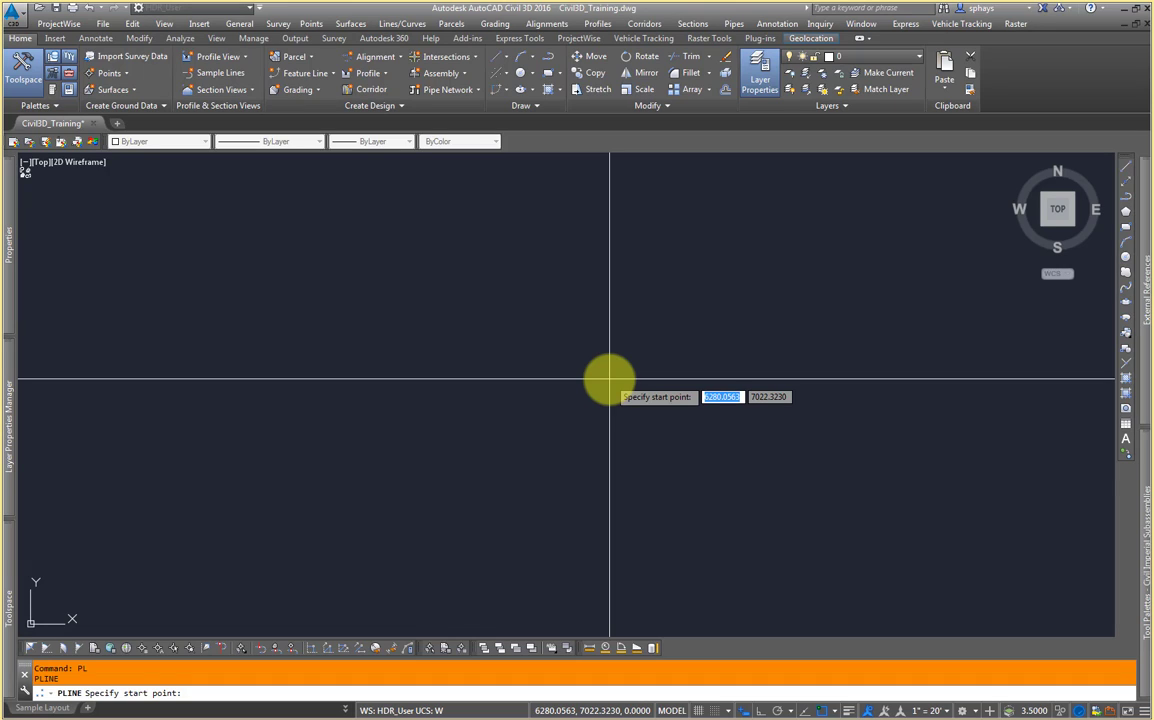
pyautogui.write('200')
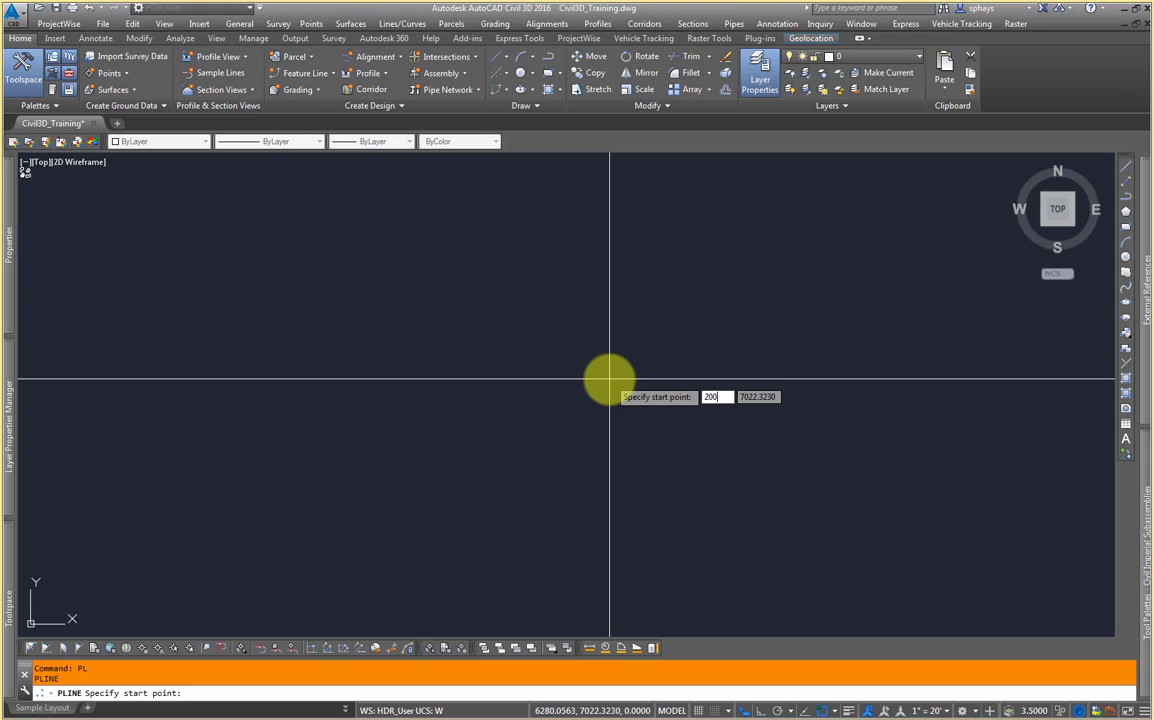
pyautogui.press('Return')
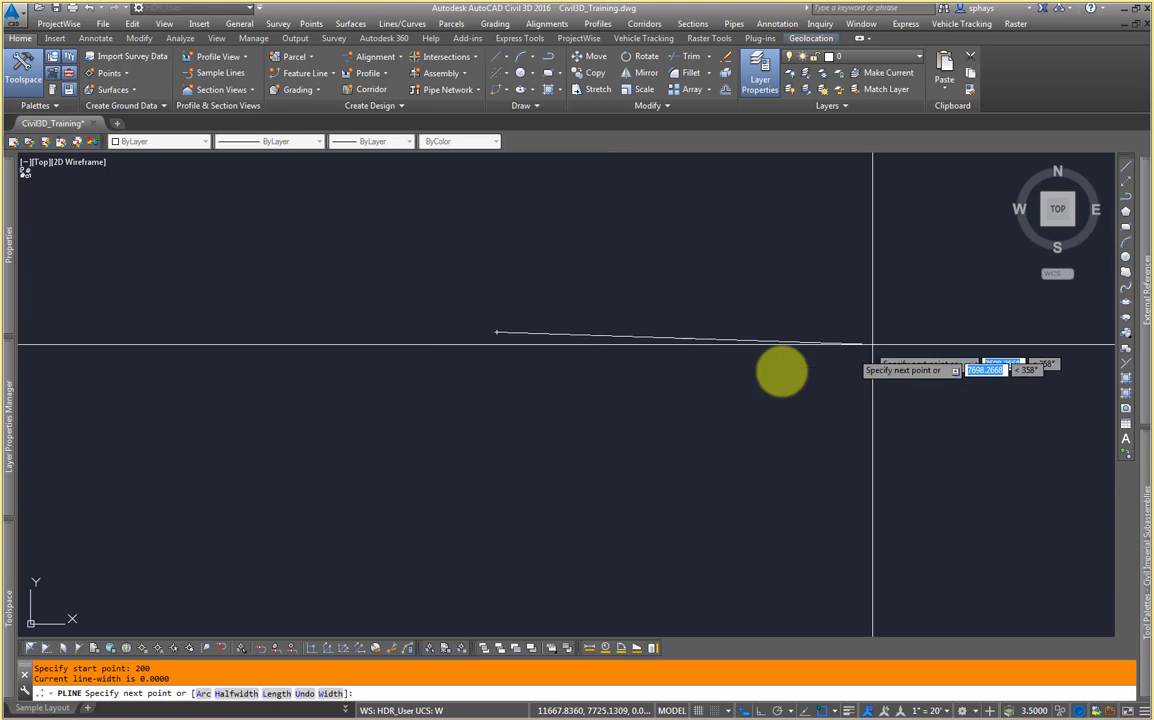
pyautogui.press('Escape')
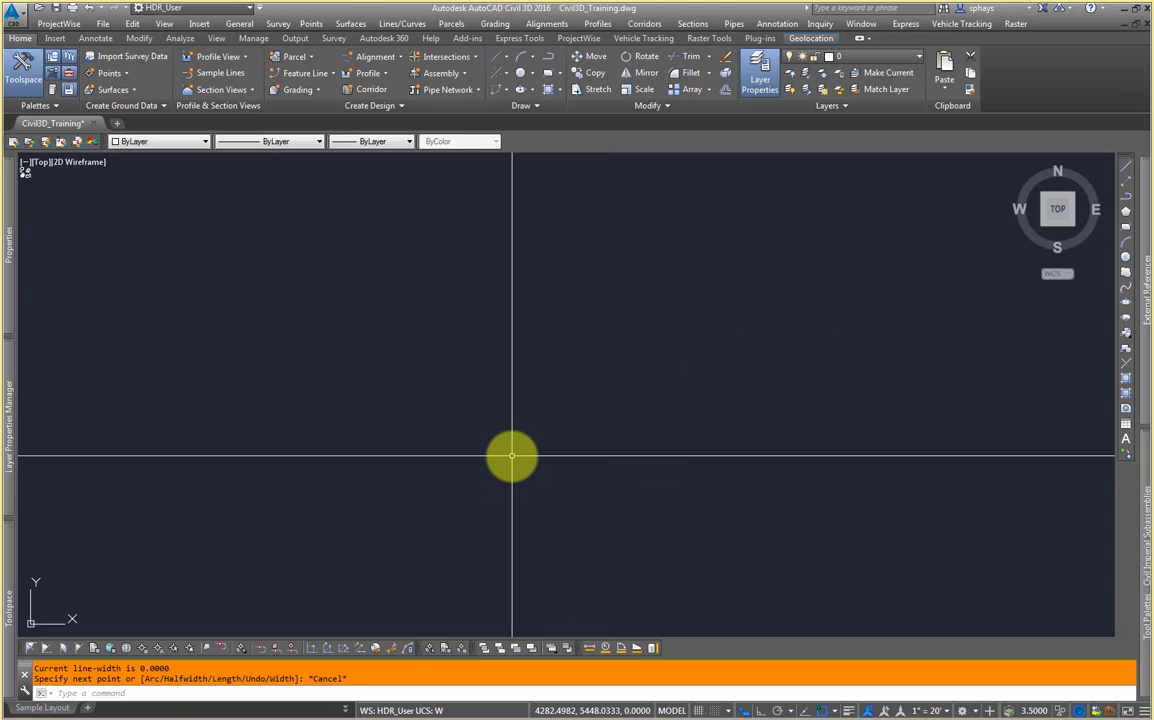
# Step: Restart the polyline at start point 200,200 and zoom and pan while placing the next point, then cancel
pyautogui.press('Return')
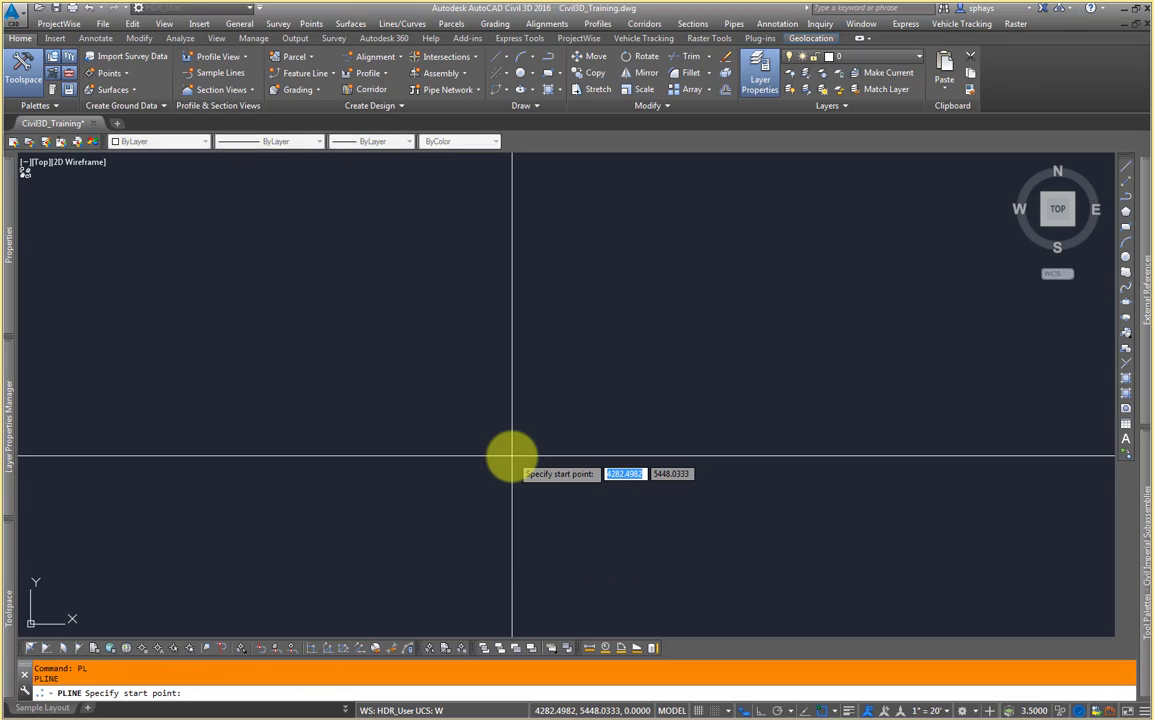
pyautogui.write('200')
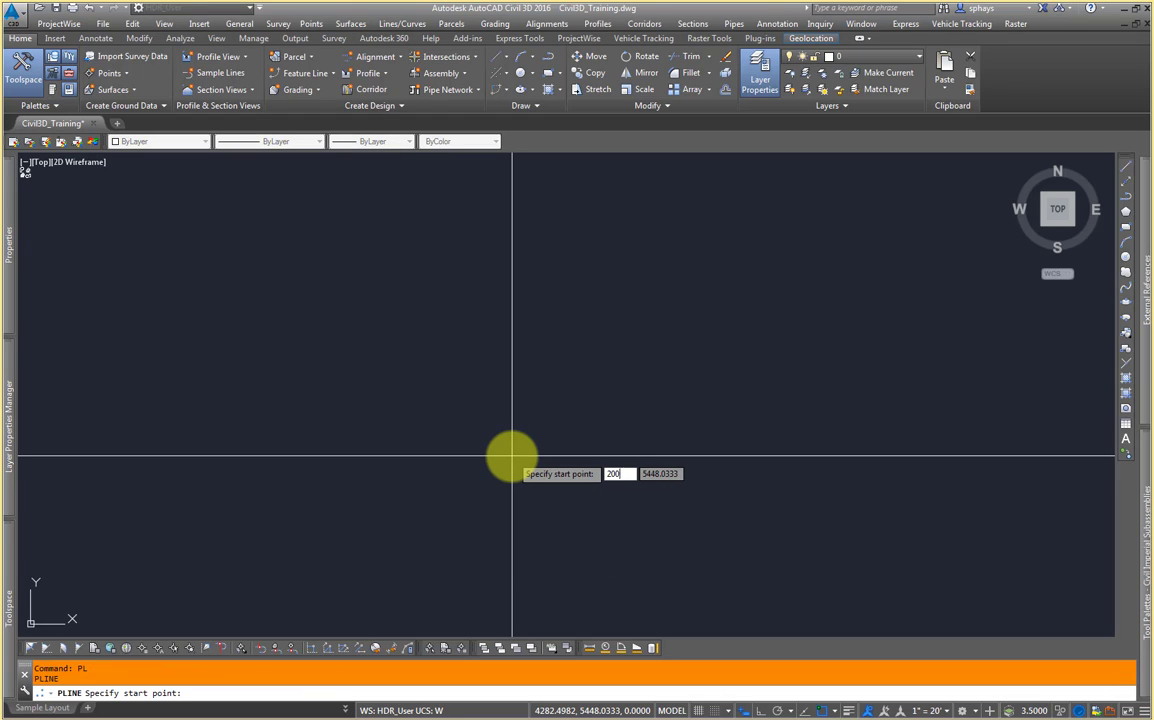
pyautogui.press('Tab')
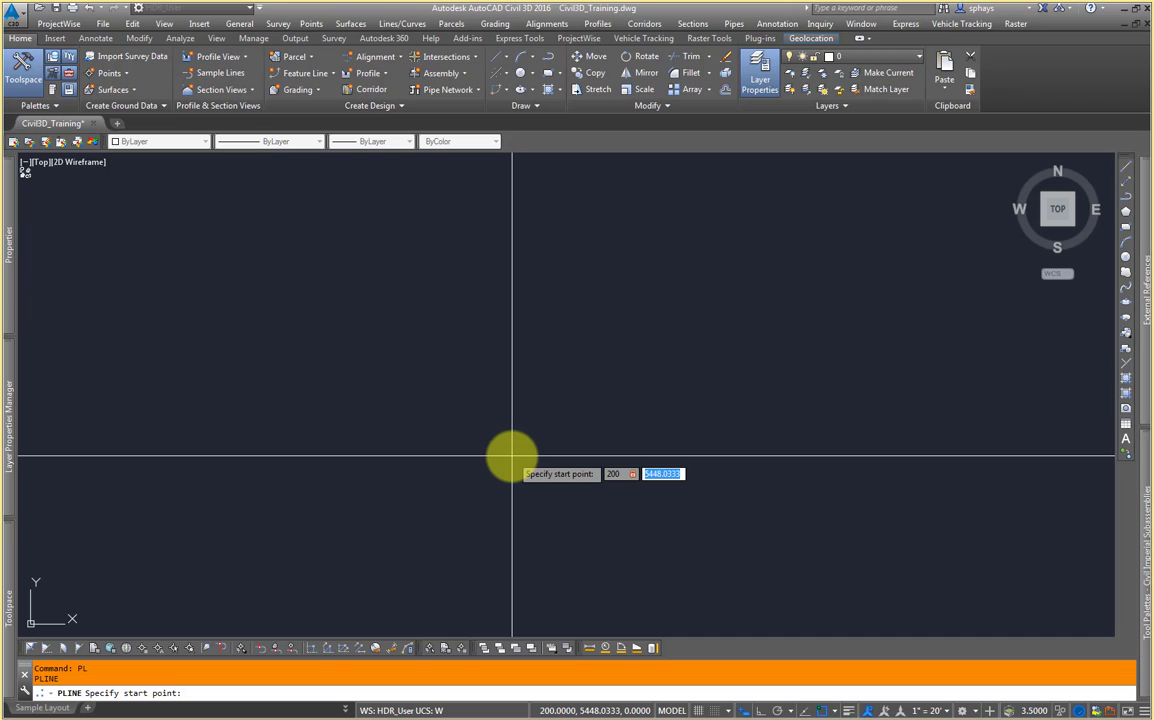
pyautogui.write('200')
pyautogui.press('Return')
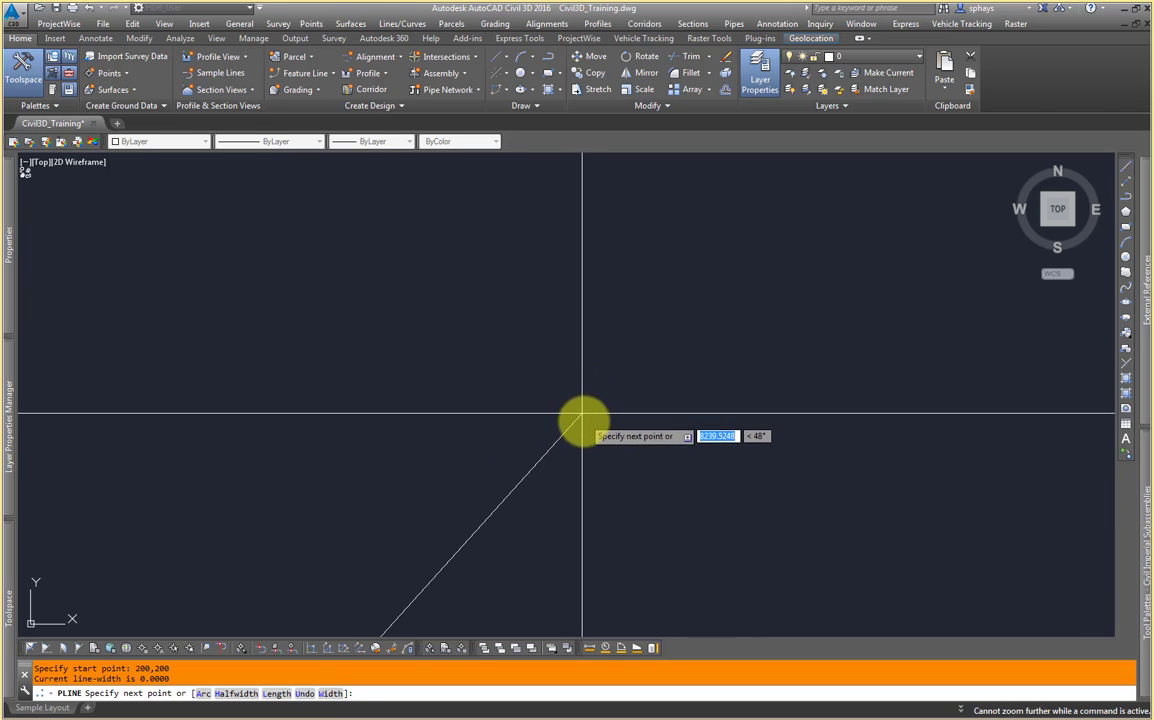
pyautogui.moveTo(576, 470); pyautogui.dragTo(580, 327, button='middle')
pyautogui.moveTo(476, 489); pyautogui.dragTo(642, 370, button='middle')
pyautogui.scroll(5, 558, 440)
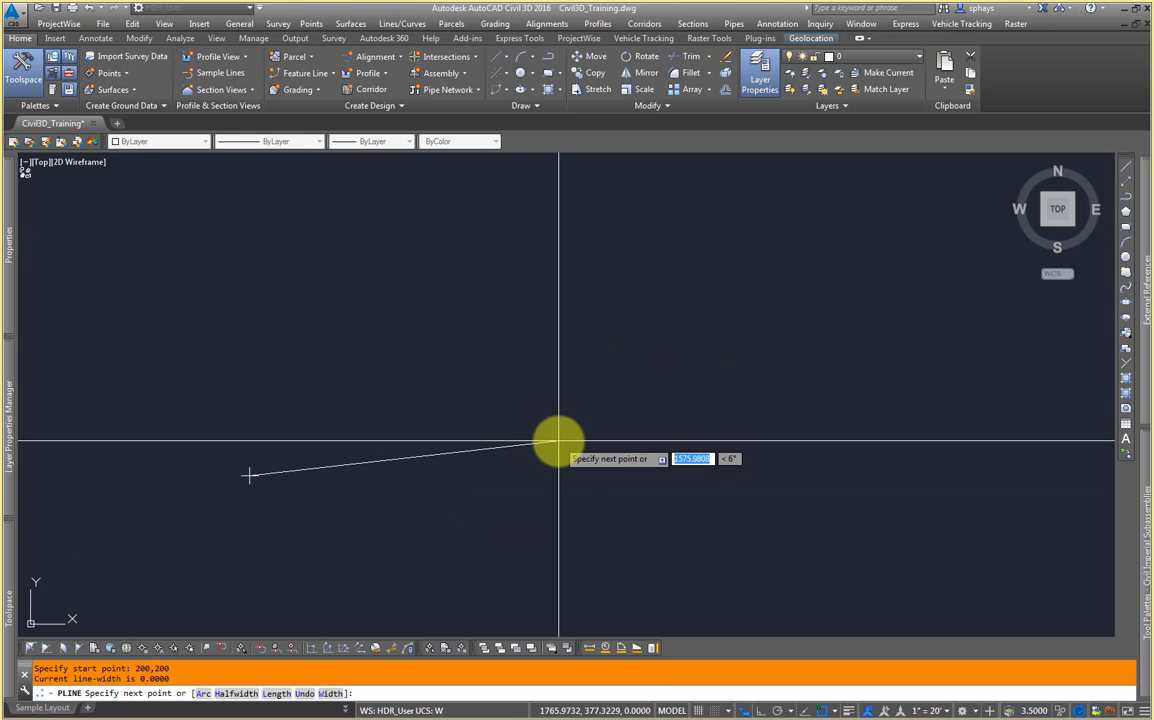
pyautogui.moveTo(558, 440); pyautogui.dragTo(670, 399, button='middle')
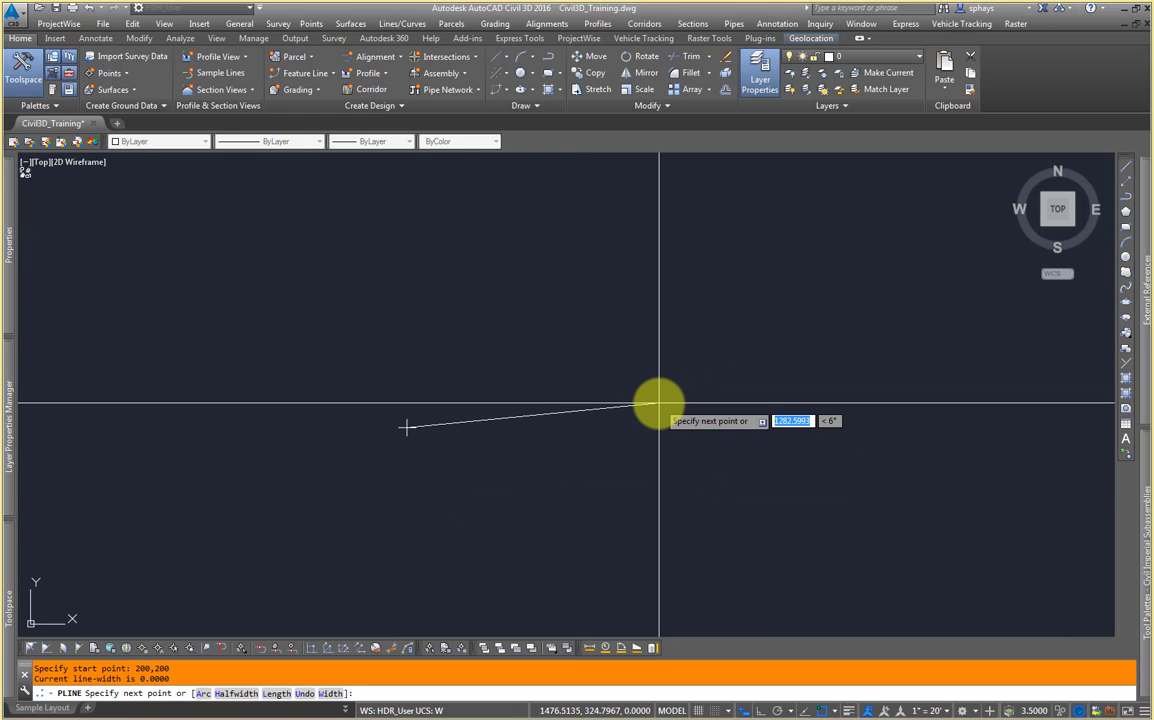
pyautogui.press('Escape')
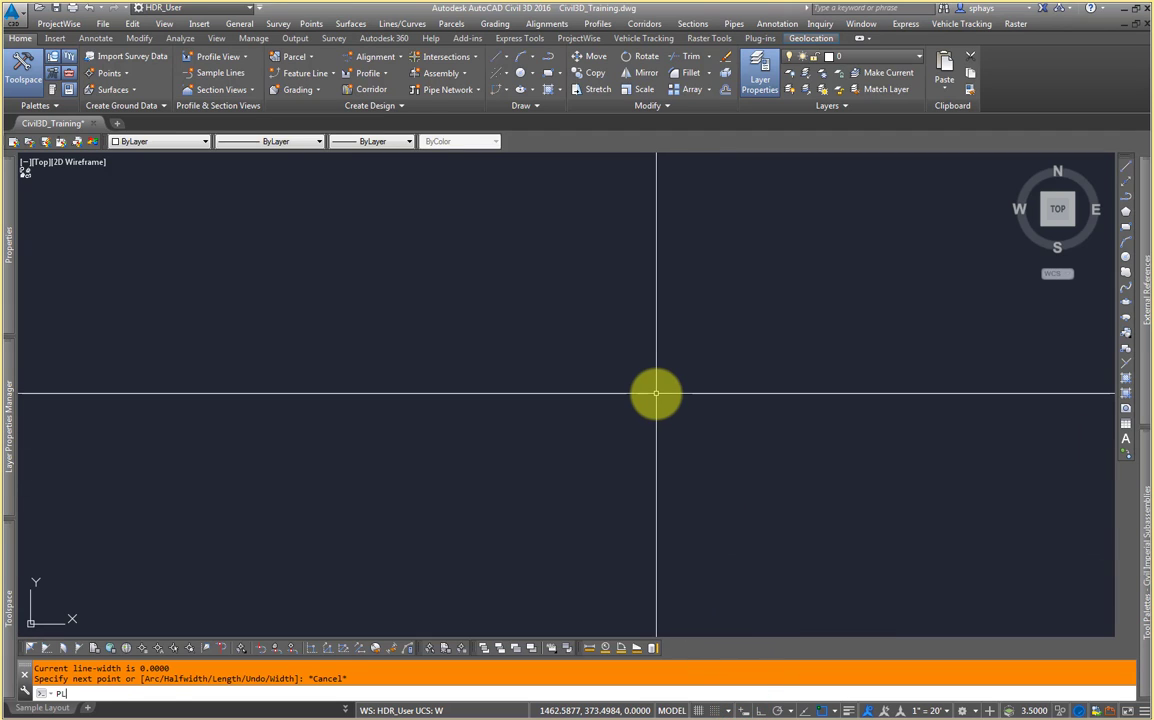
# Step: Restart the polyline with start point 200,200,0 entered at the command line, then cancel it
pyautogui.press('Return')
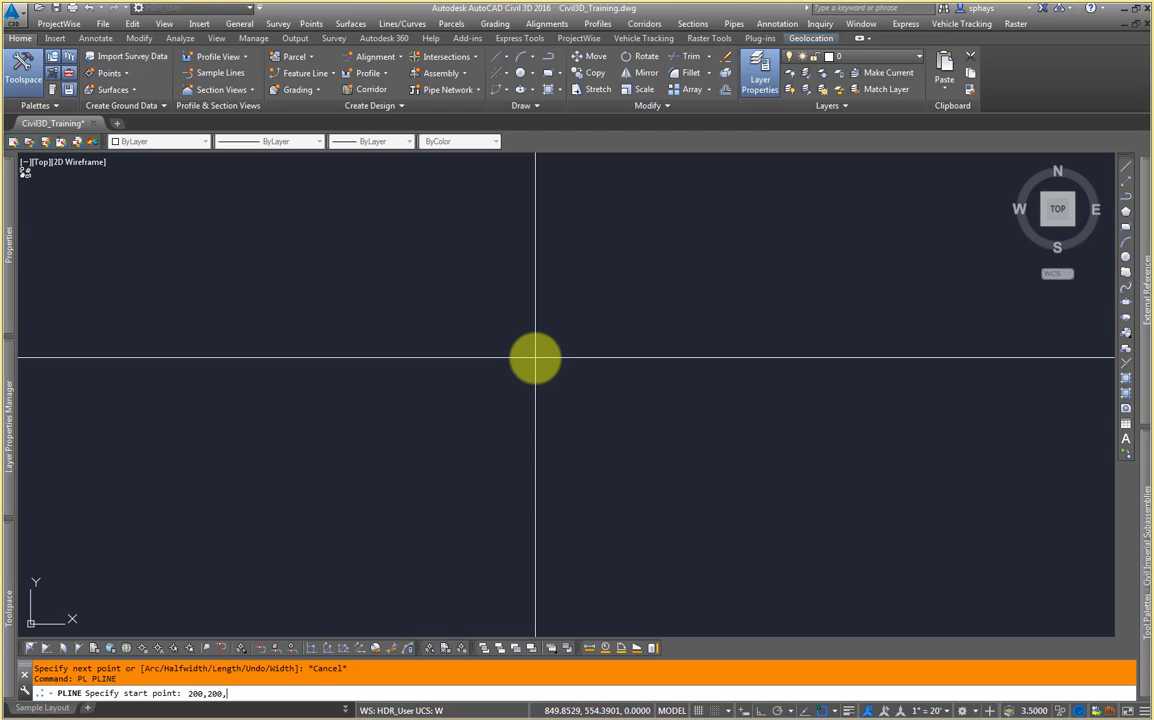
pyautogui.write('0')
pyautogui.press('Return')
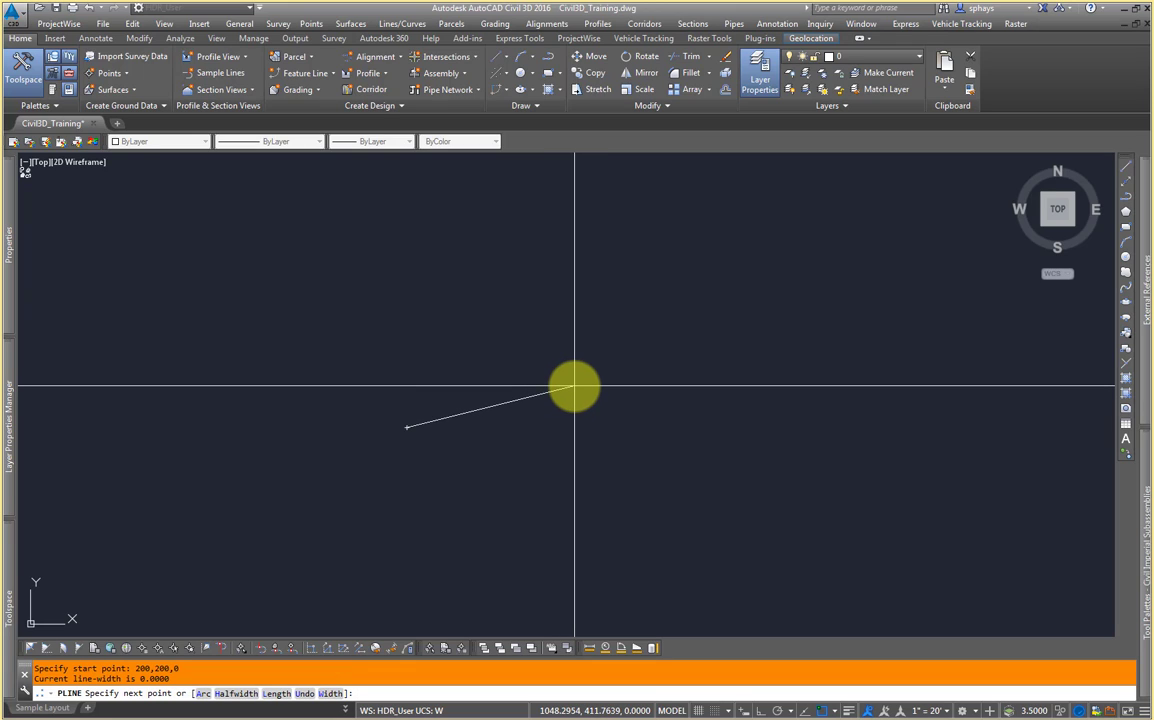
pyautogui.press('Escape')
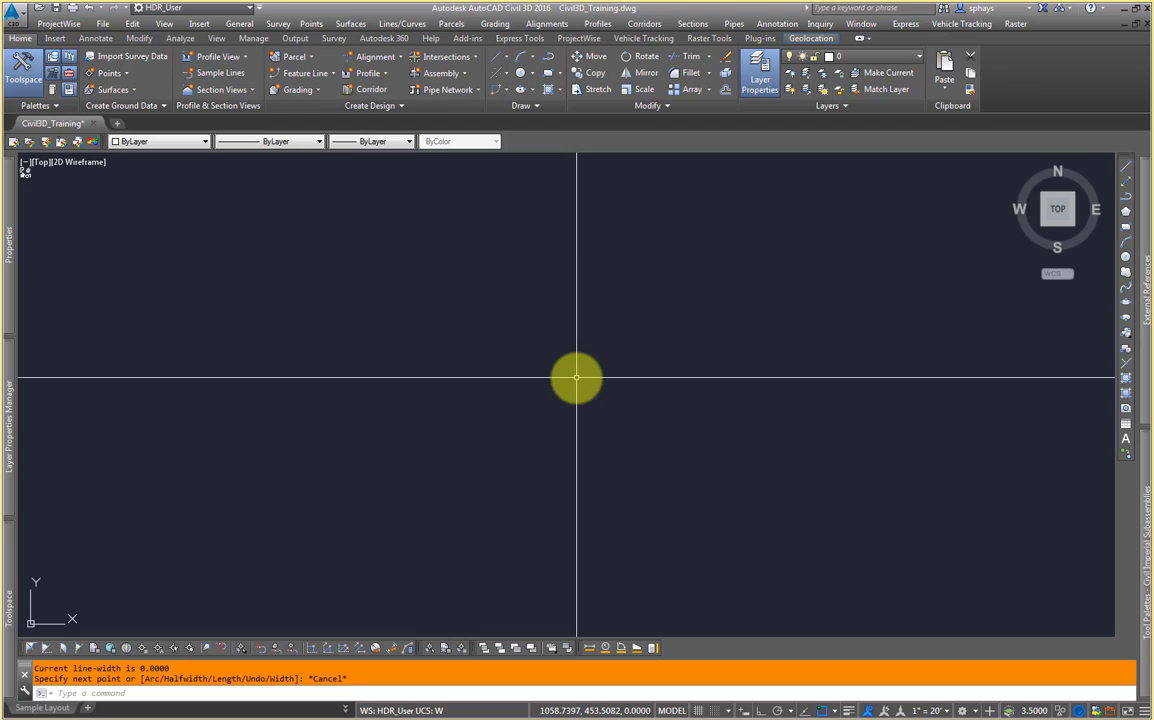
# Step: Turn on the drawing grid and snap mode
pyautogui.click(728, 711)
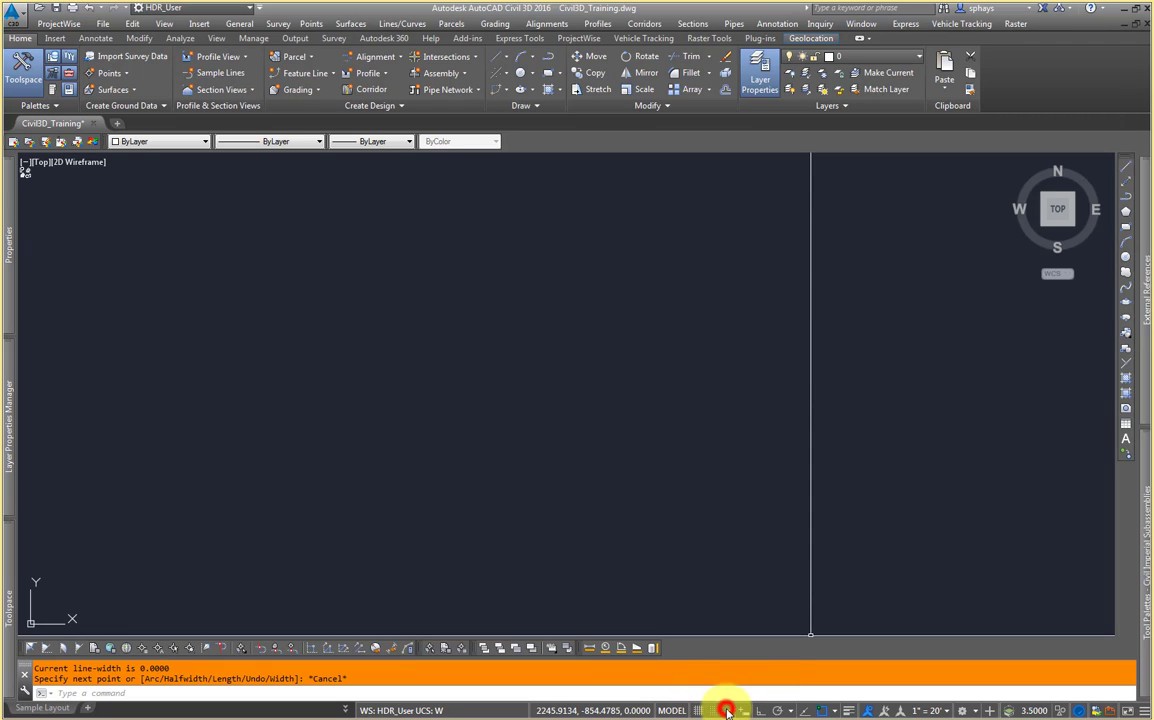
pyautogui.click(698, 711)
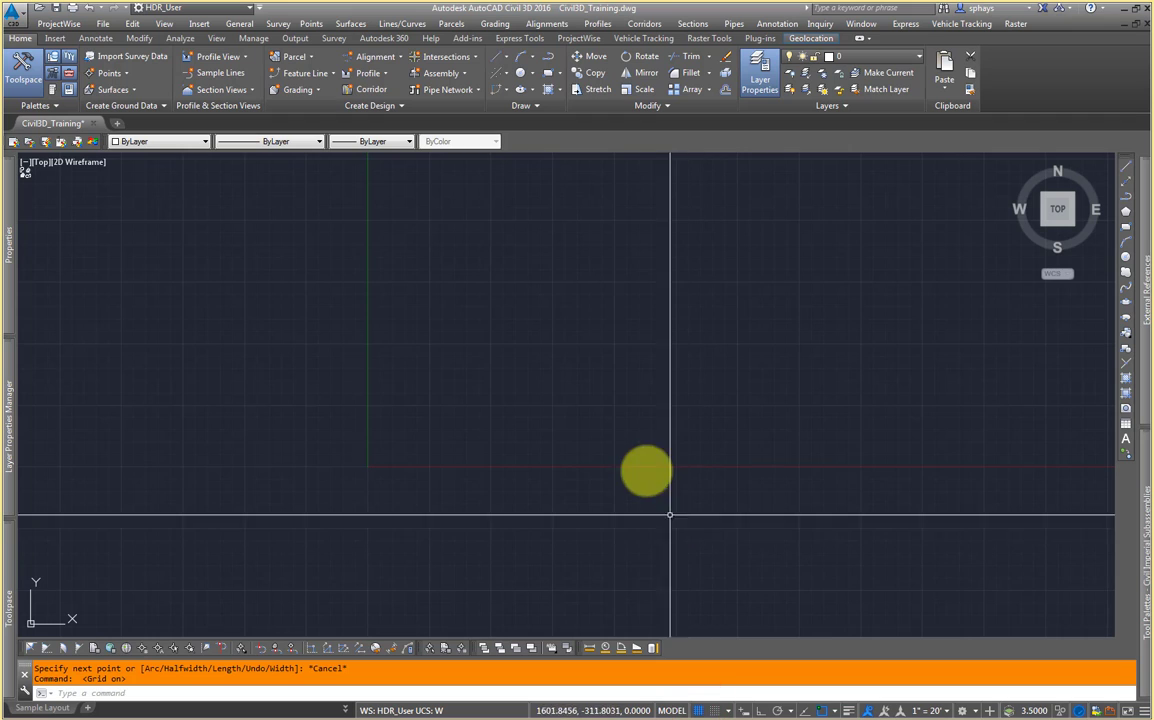
pyautogui.moveTo(599, 411); pyautogui.dragTo(560, 436, button='middle')
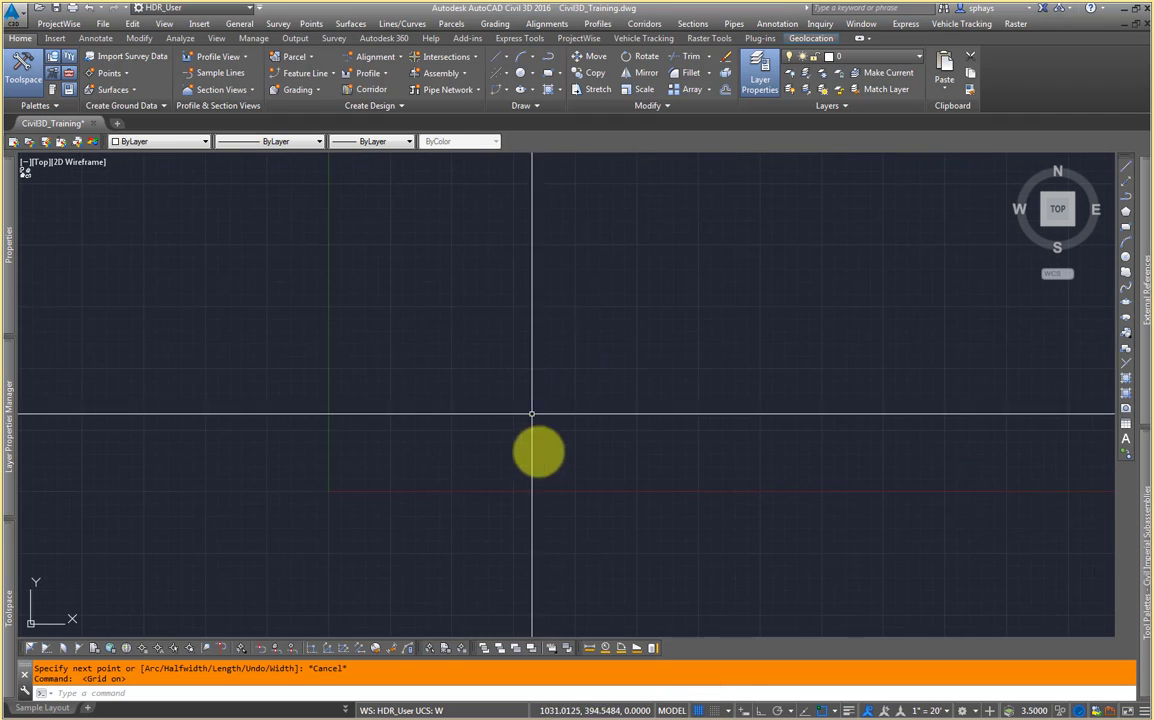
pyautogui.click(713, 710)
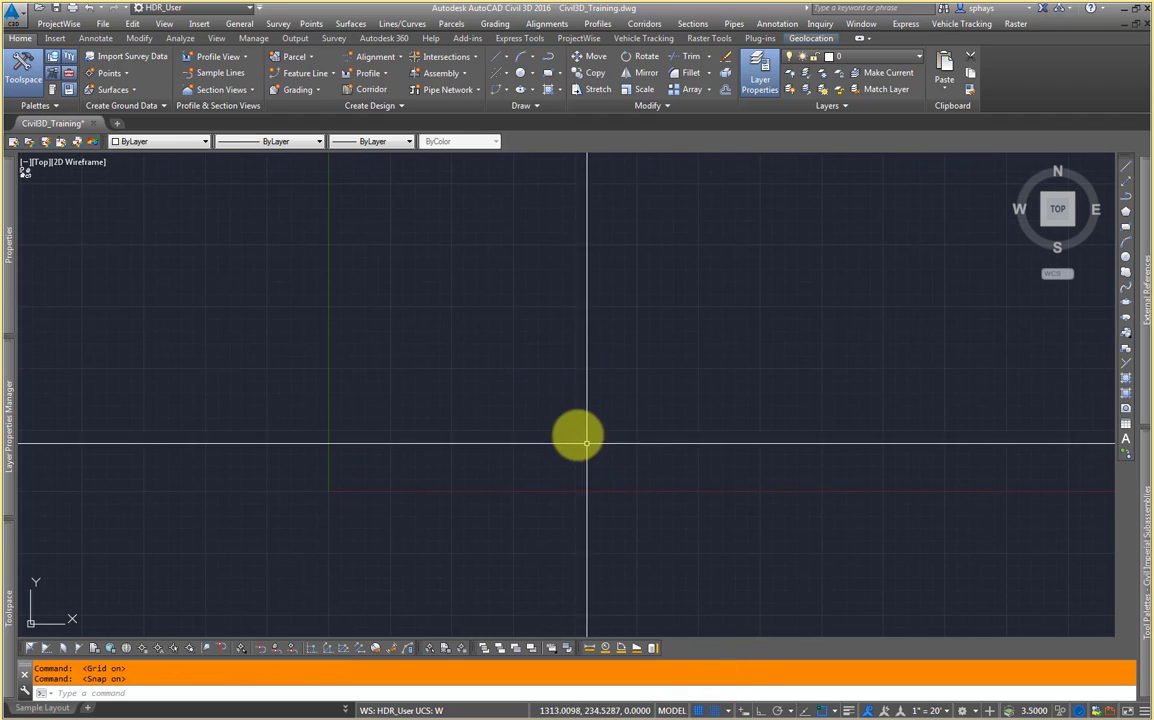
# Step: Zoom and pan to inspect the grid, then turn the drawing grid off
pyautogui.scroll(6, 568, 432)
pyautogui.moveTo(629, 481); pyautogui.dragTo(612, 380, button='middle')
pyautogui.moveTo(551, 520); pyautogui.dragTo(748, 494, button='middle')
pyautogui.moveTo(332, 499); pyautogui.dragTo(640, 446, button='middle')
pyautogui.scroll(3, 650, 445)
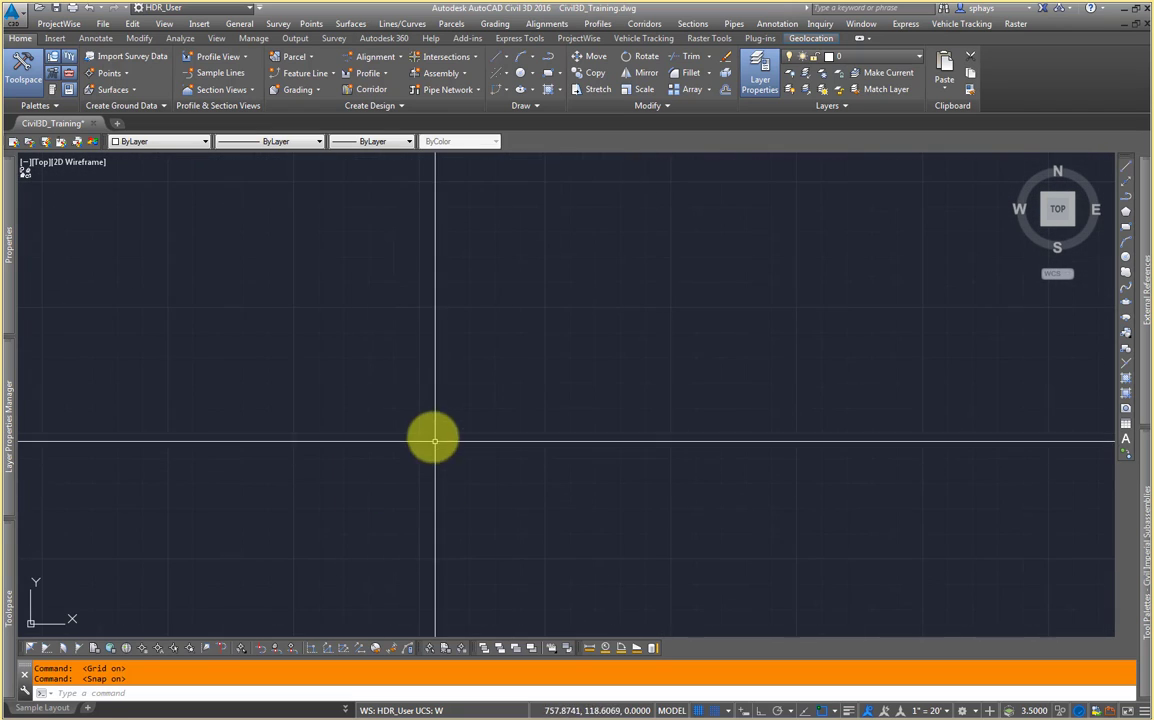
pyautogui.click(698, 710)
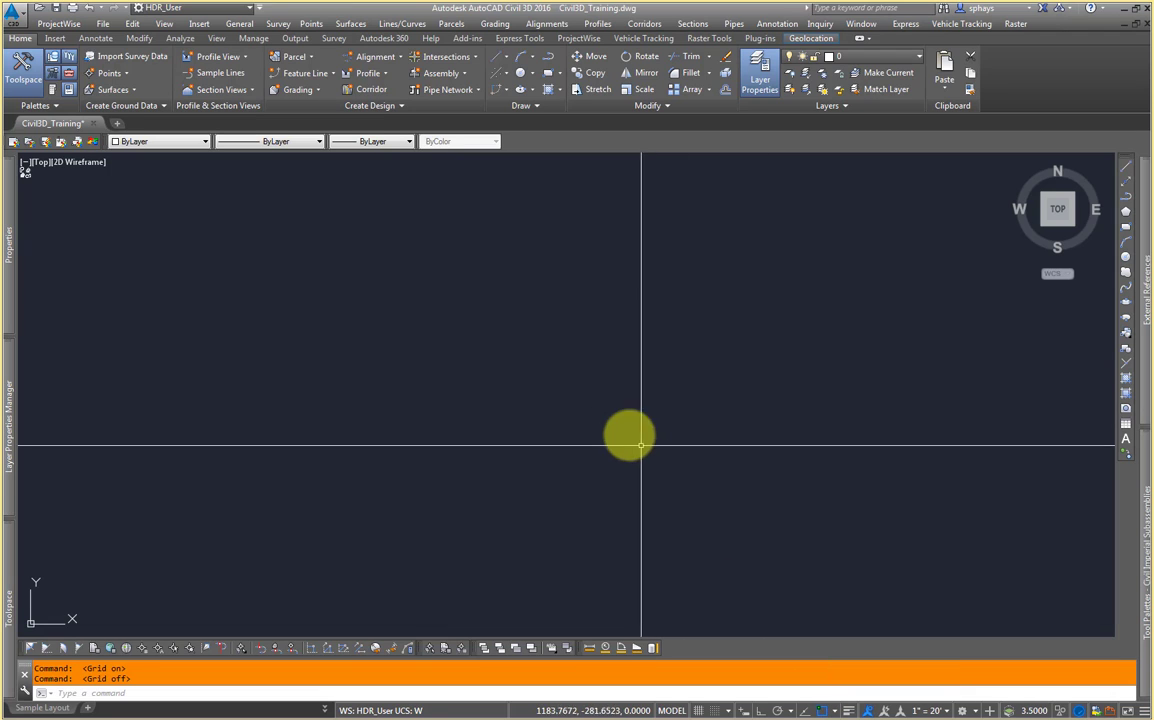
# Step: Draw a single-segment polyline between two picked points and end the command
pyautogui.press('Return')
pyautogui.click(680, 344)
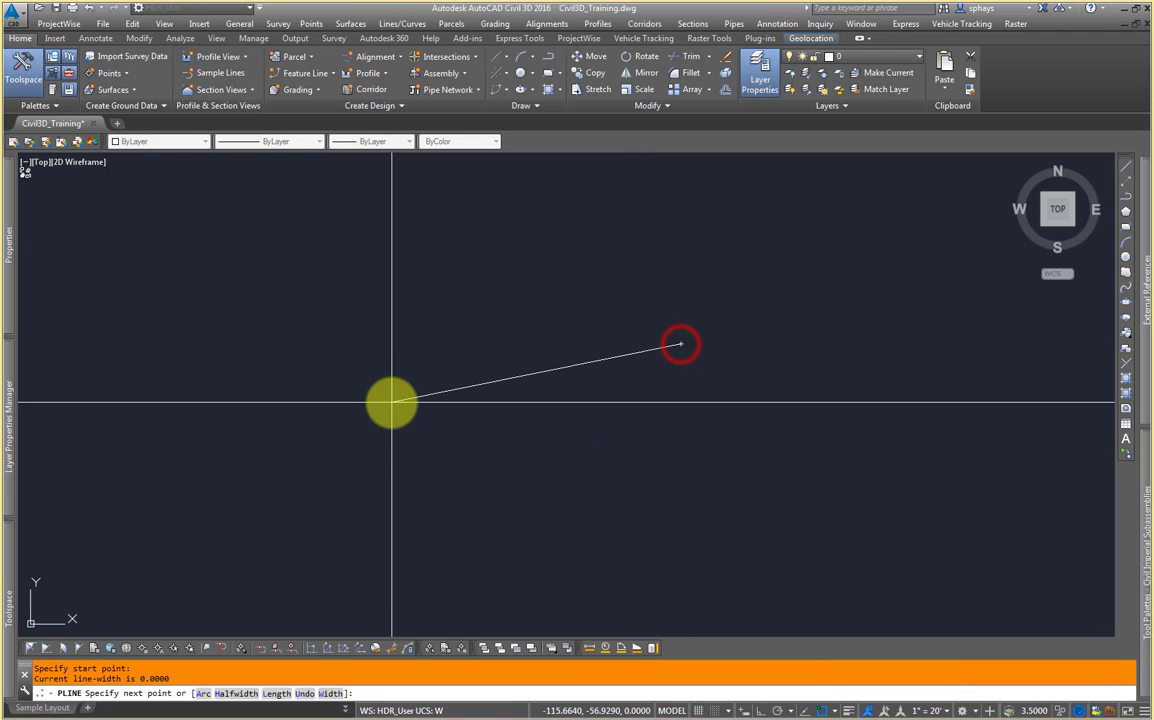
pyautogui.click(390, 403)
pyautogui.press('Escape')
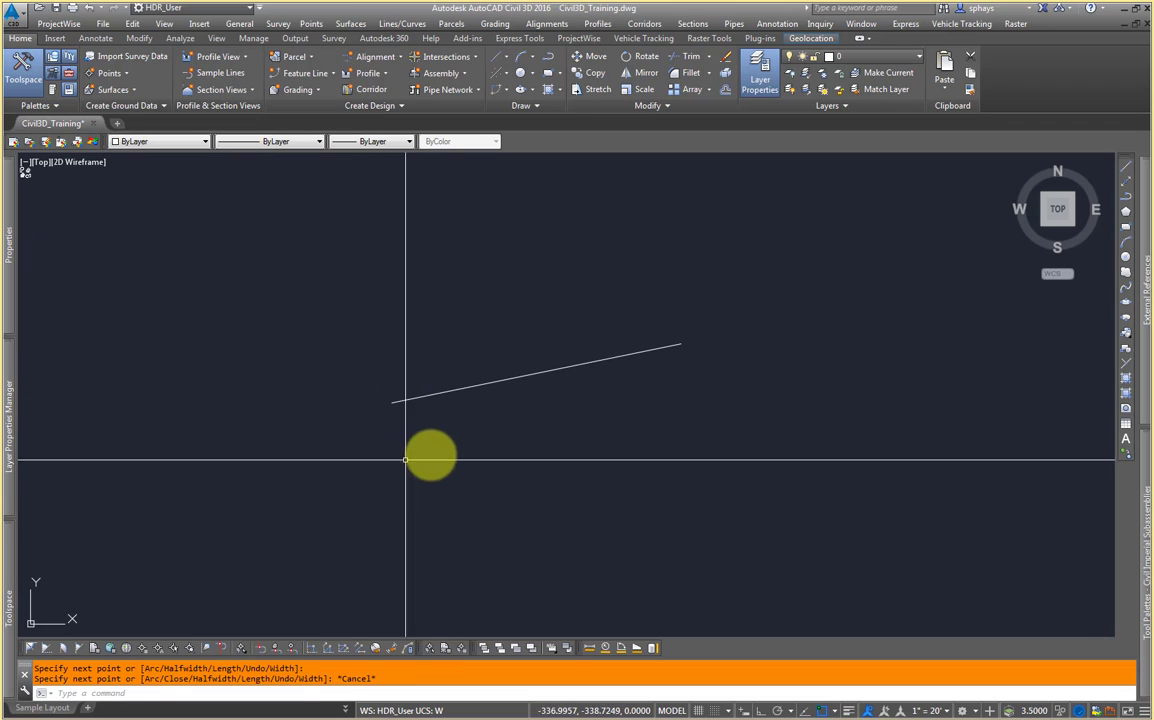
# Step: Select the polyline and set its lineweight to 1.00 mm in the Properties palette
pyautogui.click(446, 453)
pyautogui.click(433, 374)
pyautogui.moveTo(15, 250)
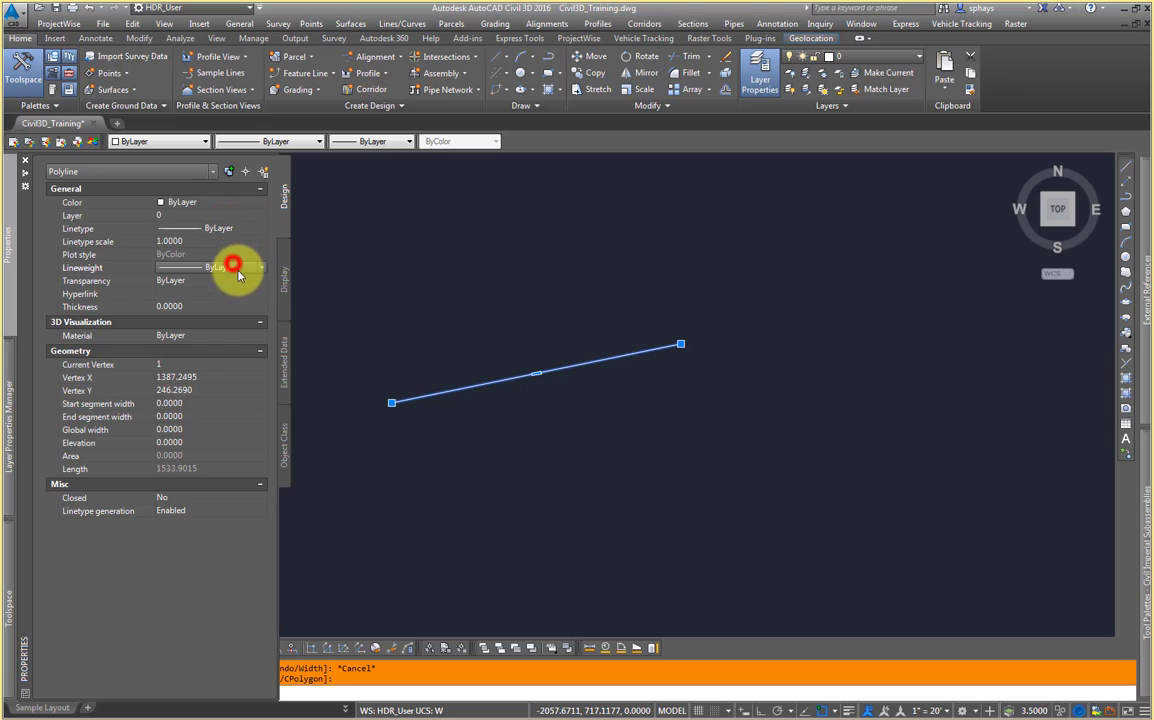
pyautogui.click(232, 267)
pyautogui.moveTo(266, 312); pyautogui.dragTo(268, 355)
pyautogui.click(240, 355)
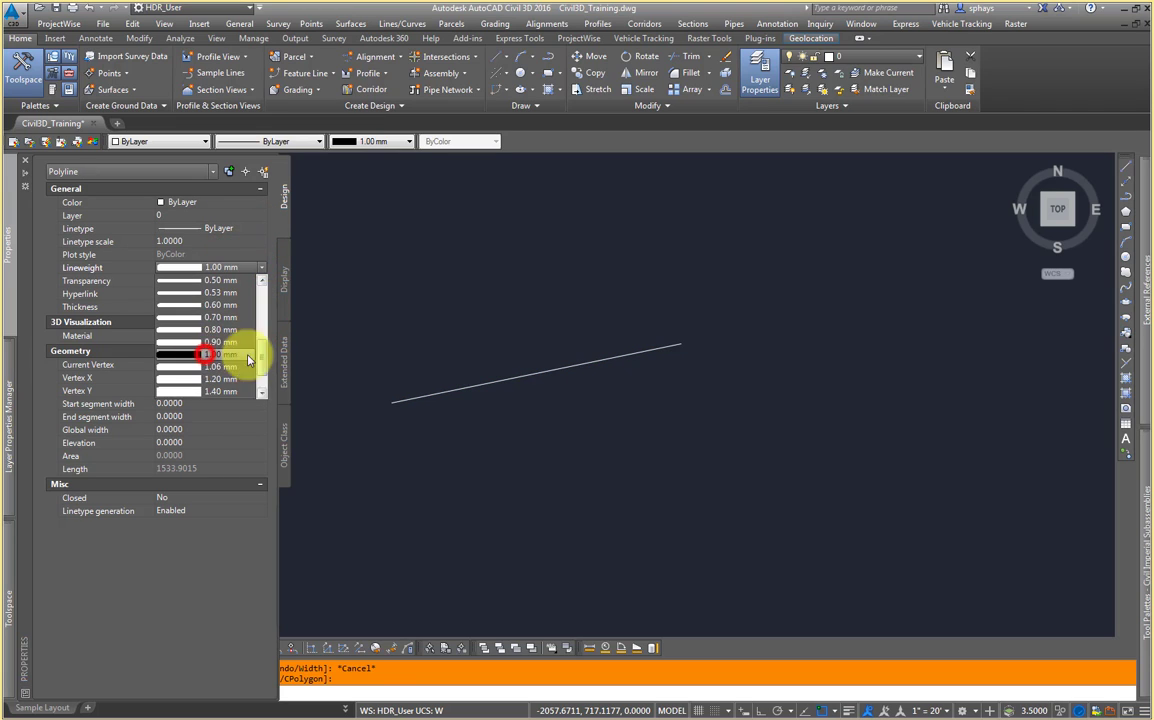
pyautogui.press('Escape')
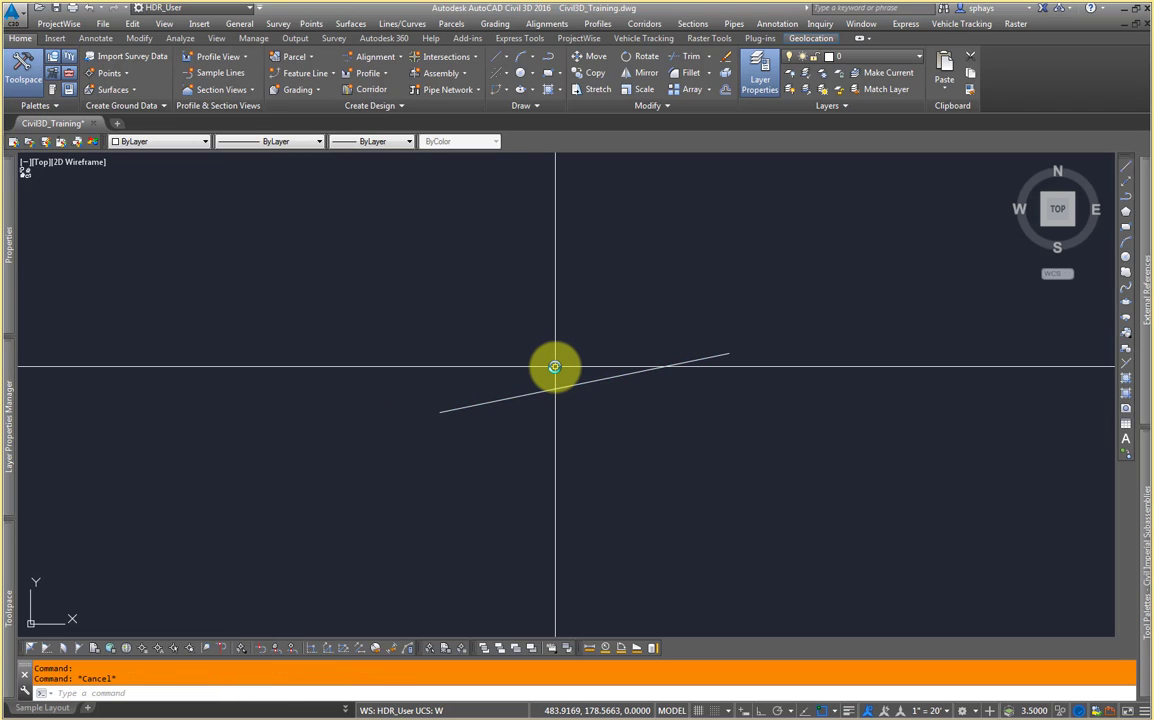
# Step: Toggle the lineweight display on and off several times, ending with lineweights shown
pyautogui.click(853, 711)
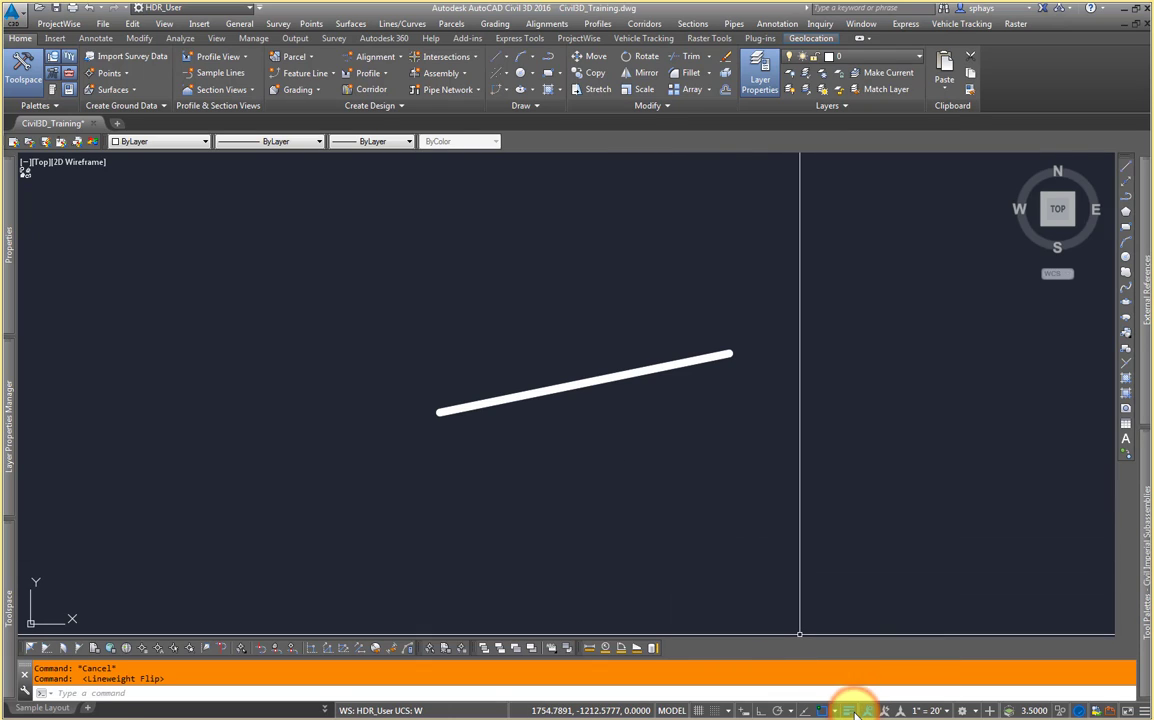
pyautogui.click(850, 711)
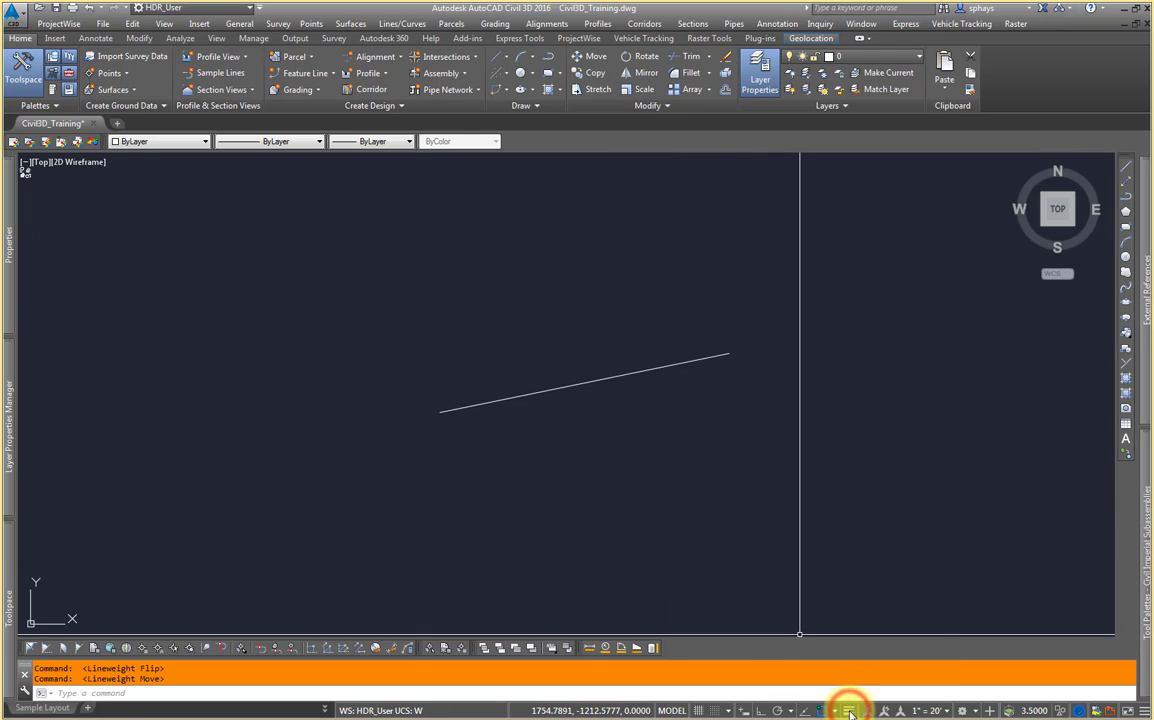
pyautogui.click(850, 711)
pyautogui.click(850, 711)
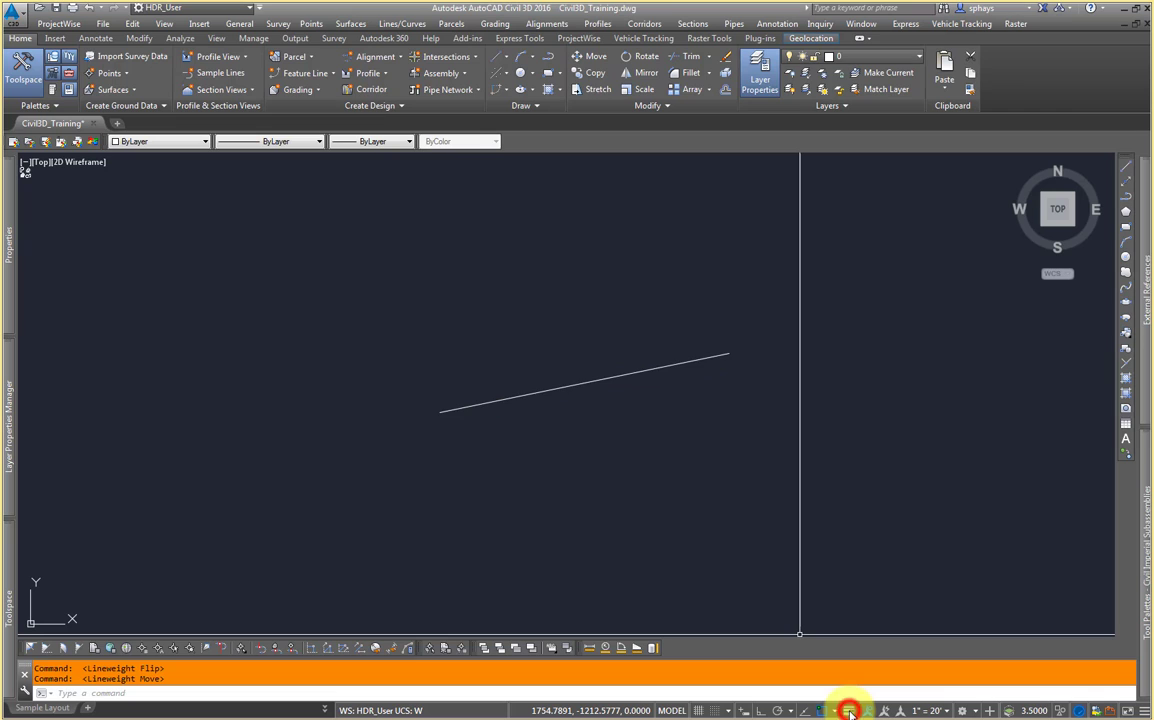
pyautogui.click(850, 711)
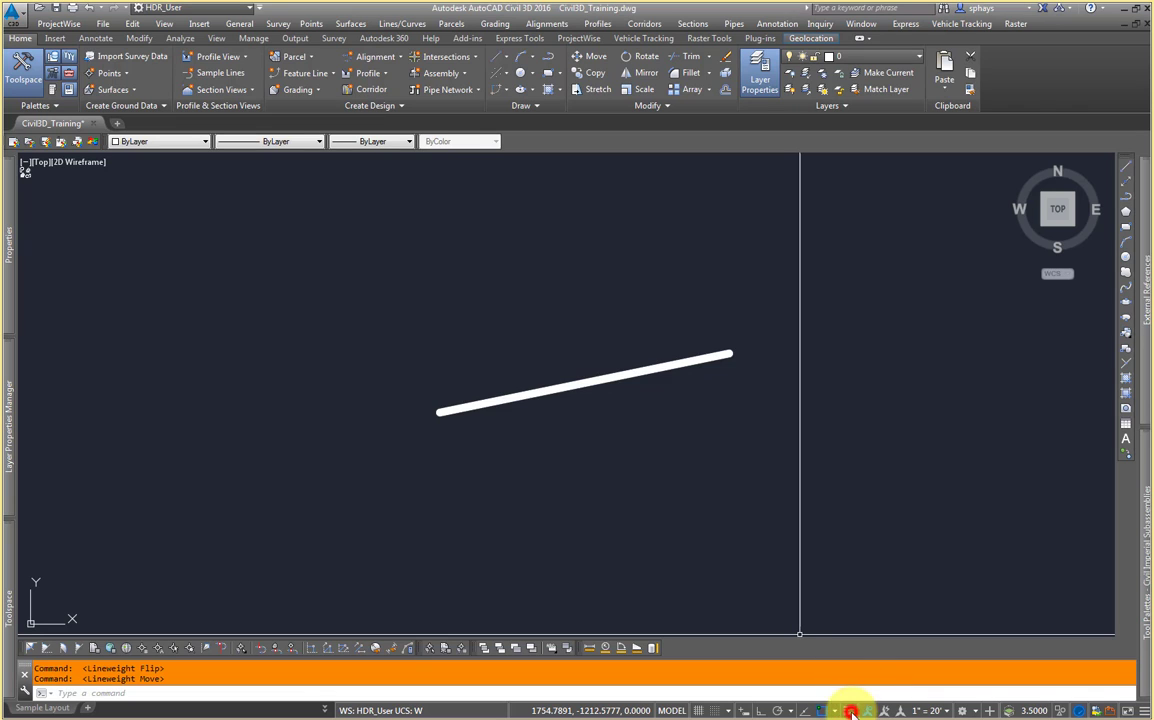
# Step: Select the thick polyline with a window and delete it
pyautogui.click(649, 399)
pyautogui.click(605, 340)
pyautogui.press('Delete')
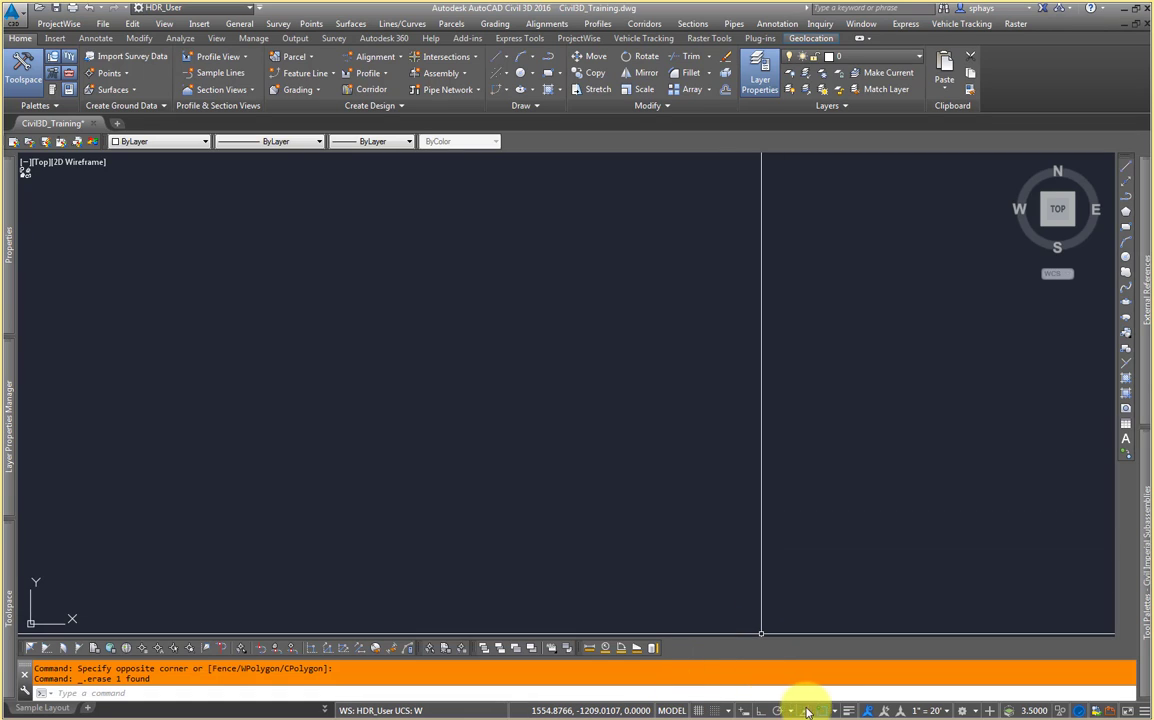
# Step: Toggle object snap off and back on
pyautogui.click(1145, 712)
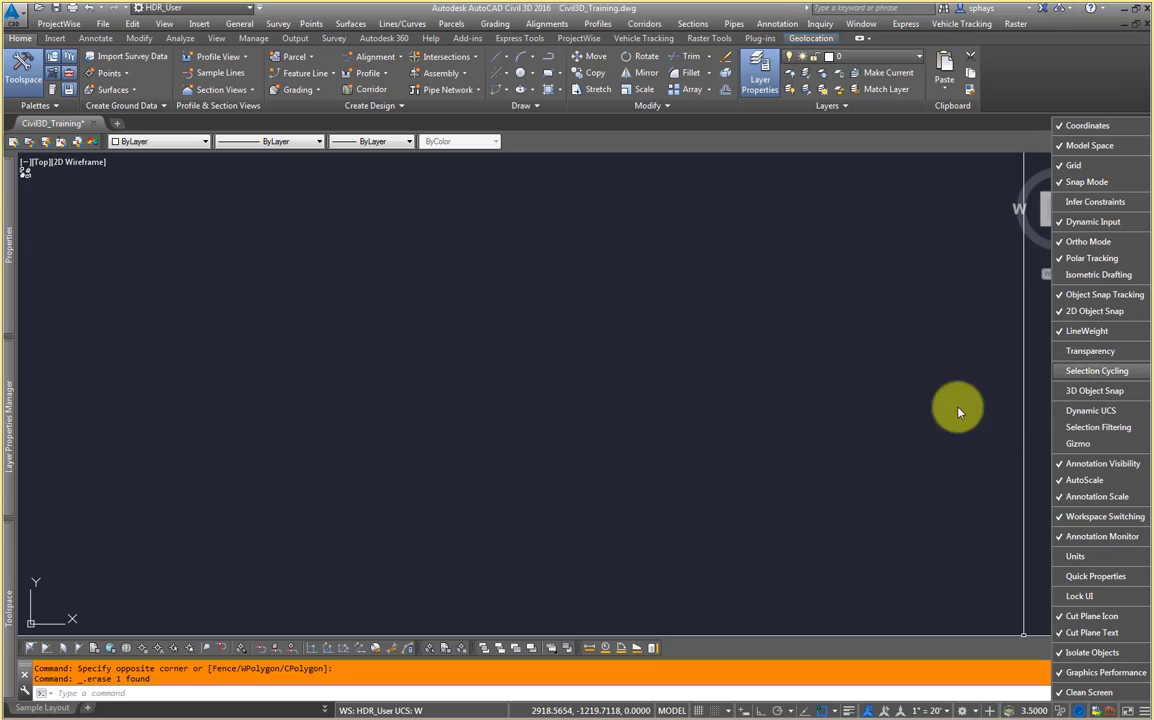
pyautogui.click(858, 440)
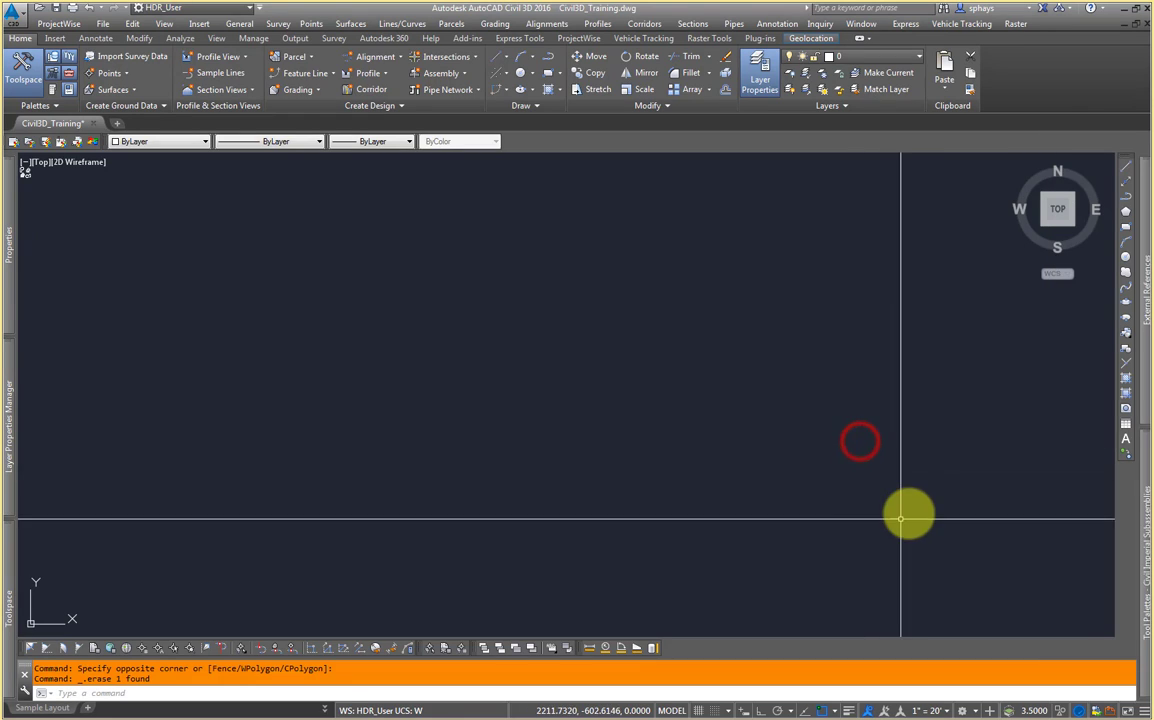
pyautogui.click(821, 711)
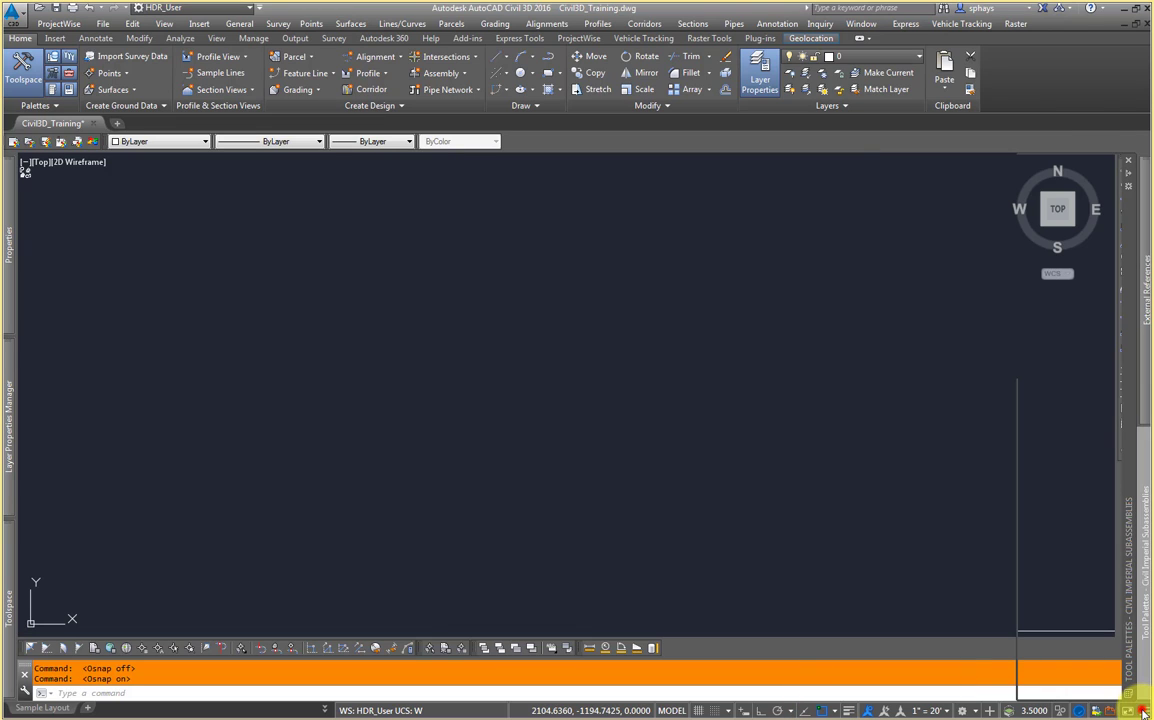
# Step: Remove the 2D Object Snap button from the status bar through the customization list
pyautogui.click(1143, 712)
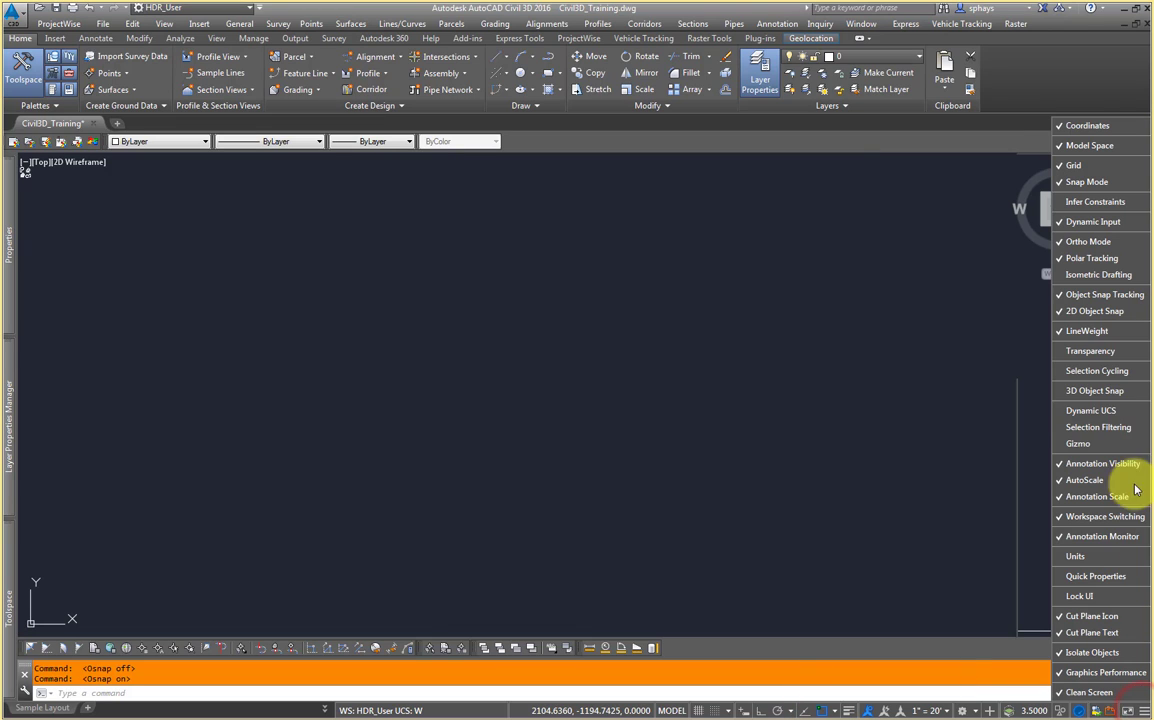
pyautogui.click(1106, 314)
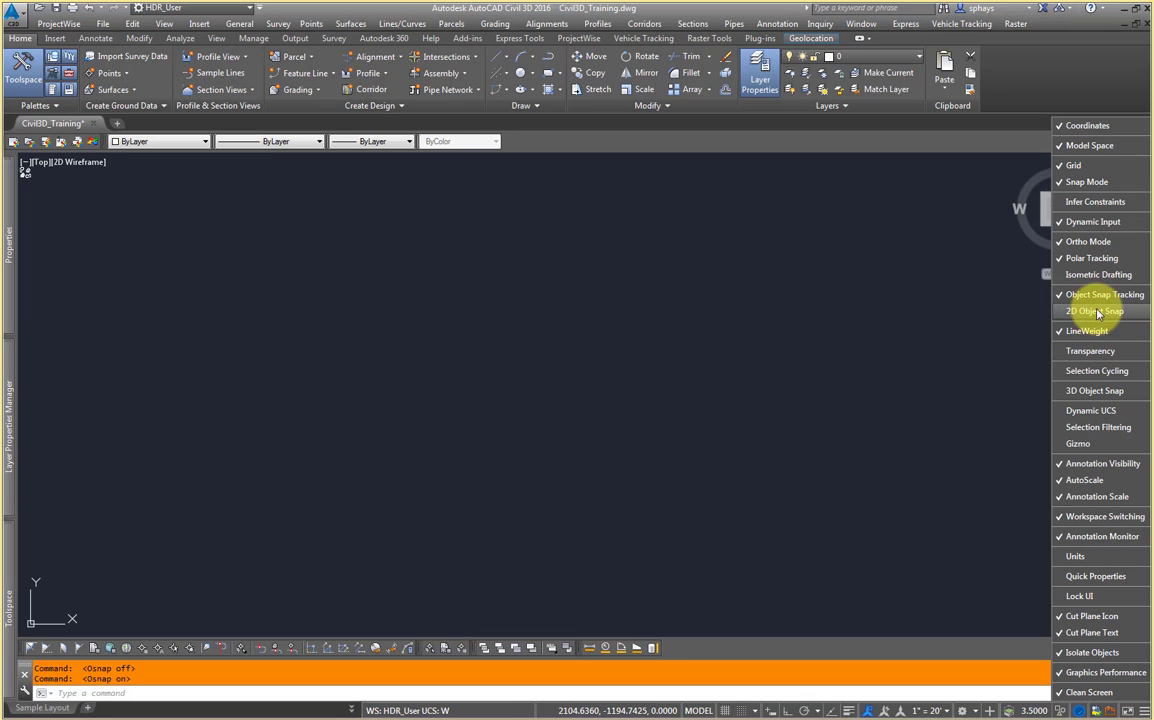
pyautogui.click(1092, 313)
pyautogui.click(1092, 314)
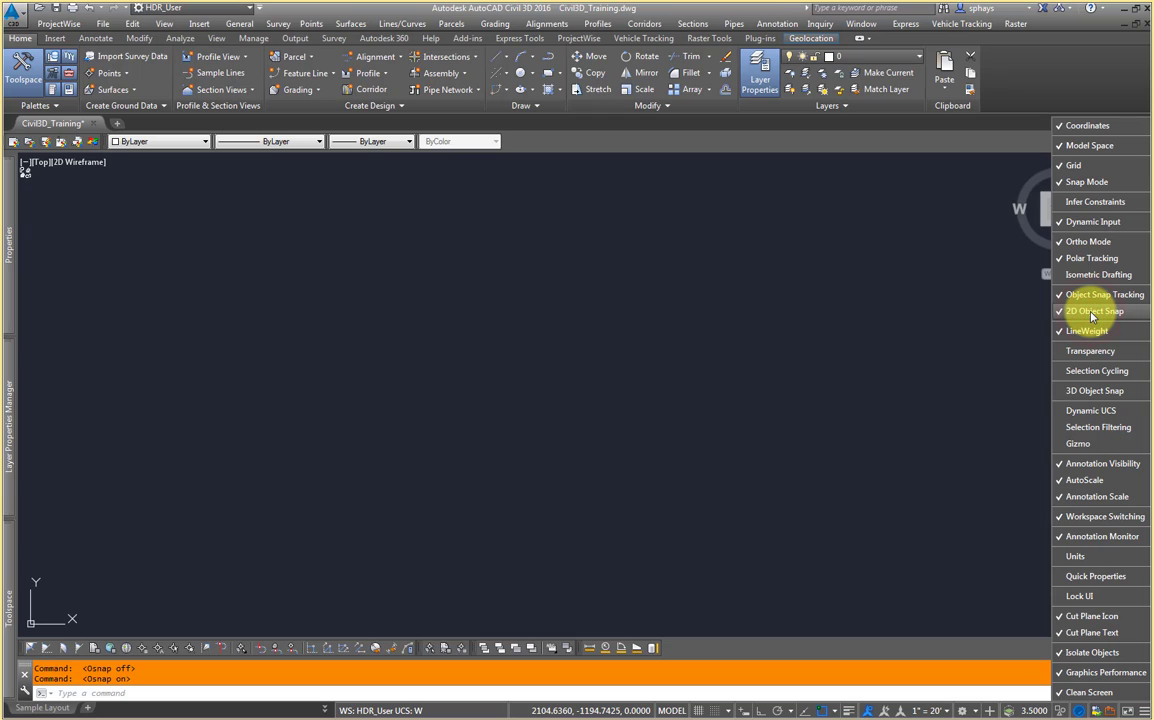
pyautogui.click(1082, 316)
pyautogui.click(1094, 315)
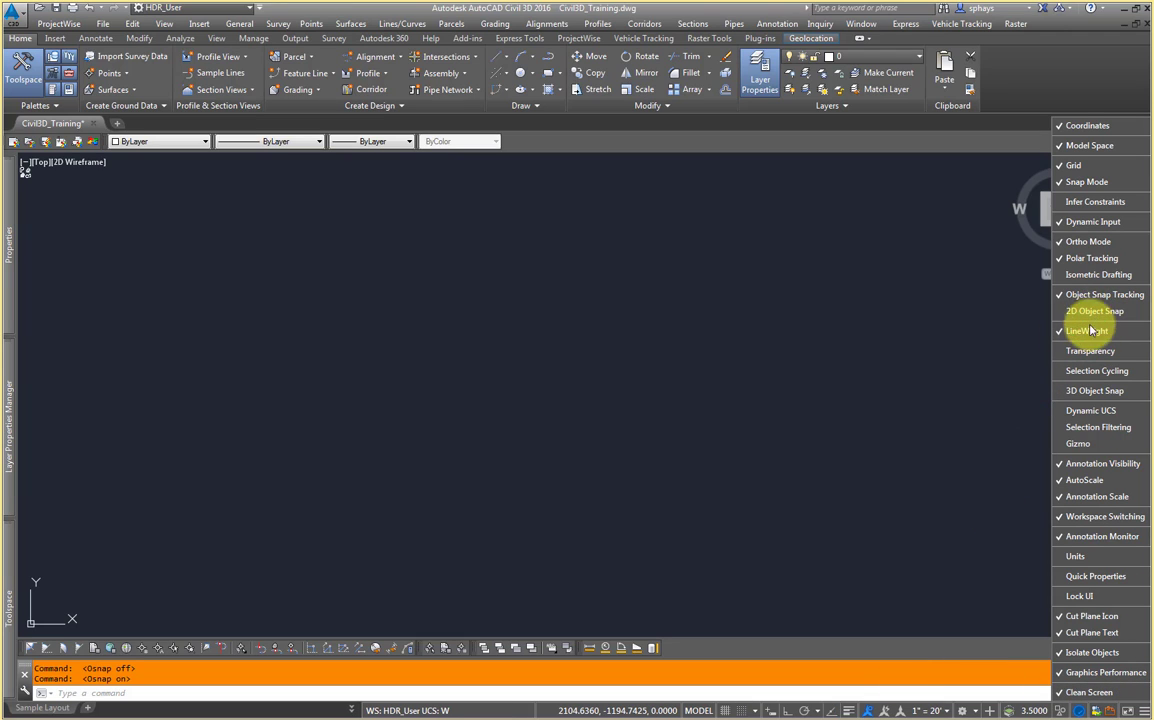
pyautogui.click(845, 515)
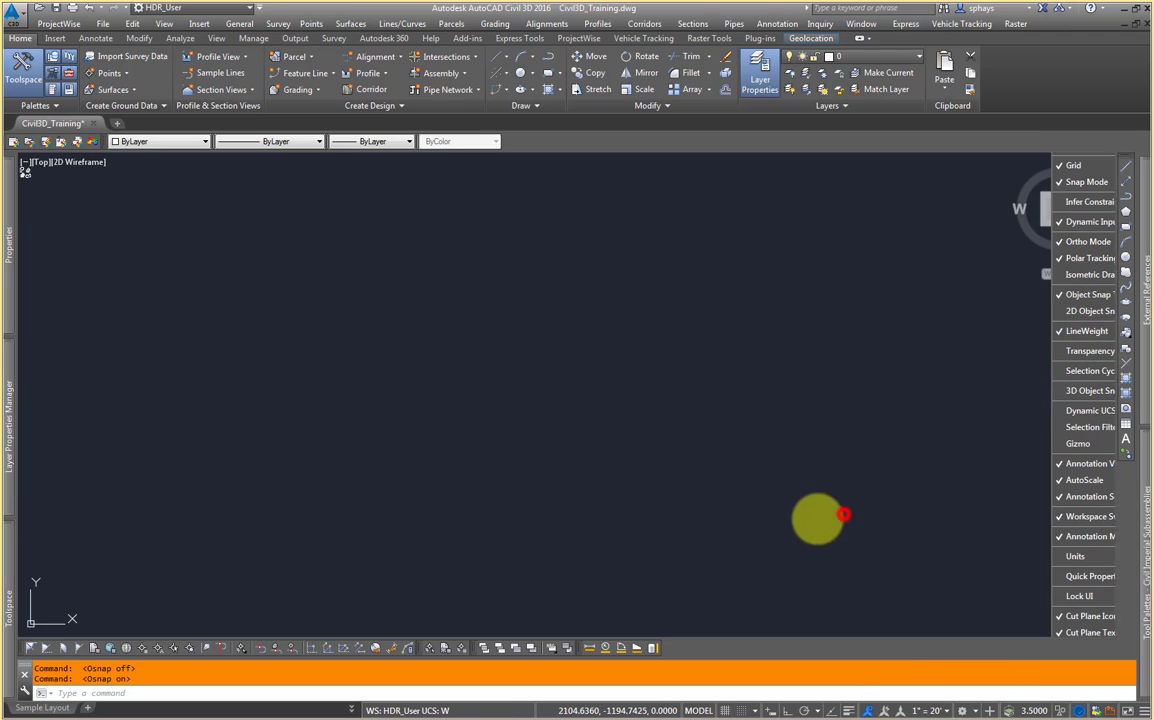
# Step: Re-enable the Dynamic Input button in the status bar customization list
pyautogui.click(769, 711)
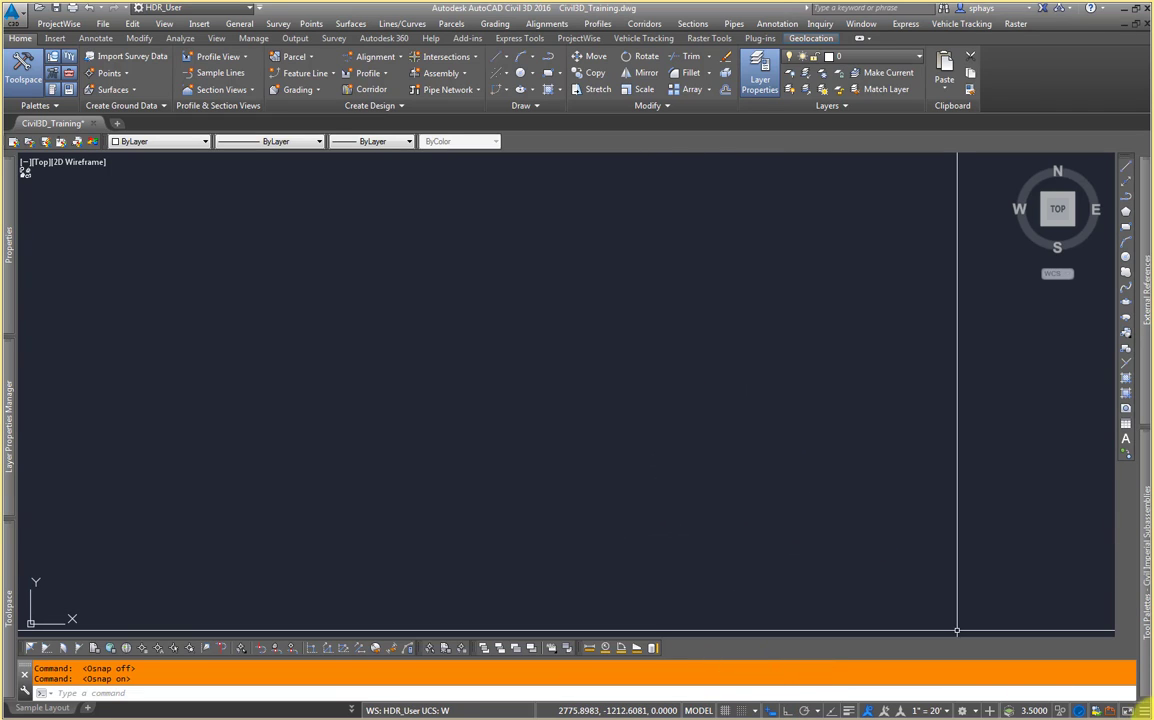
pyautogui.click(1141, 711)
pyautogui.click(1093, 222)
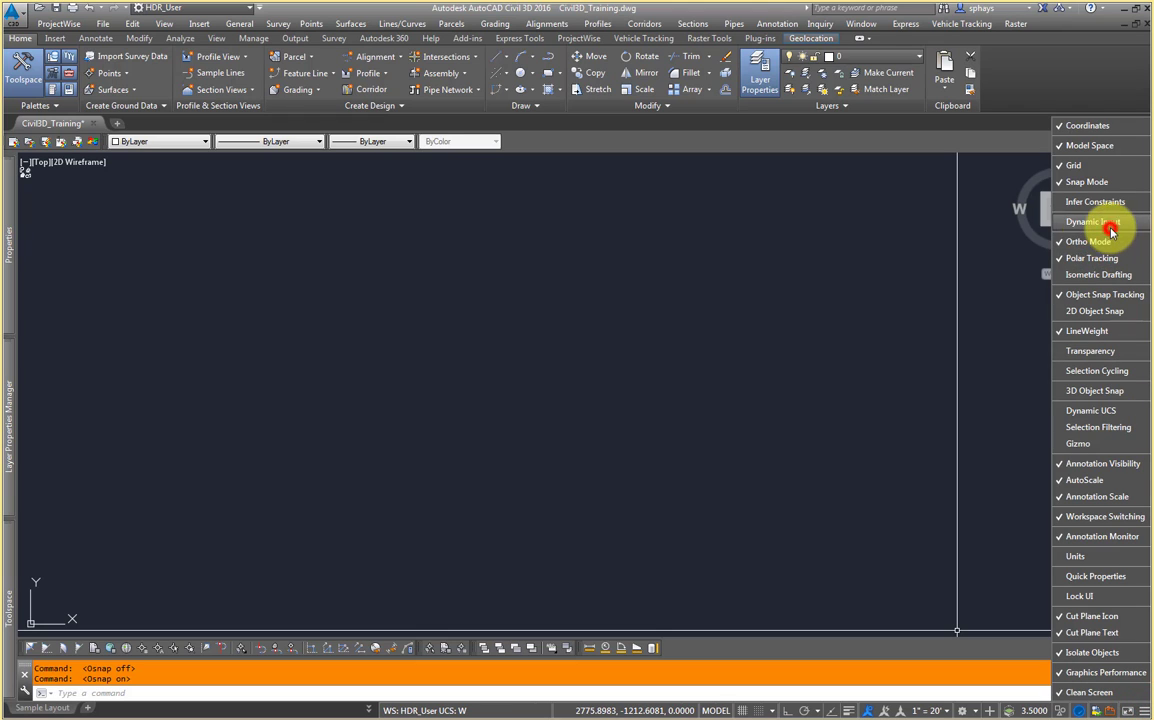
pyautogui.click(818, 451)
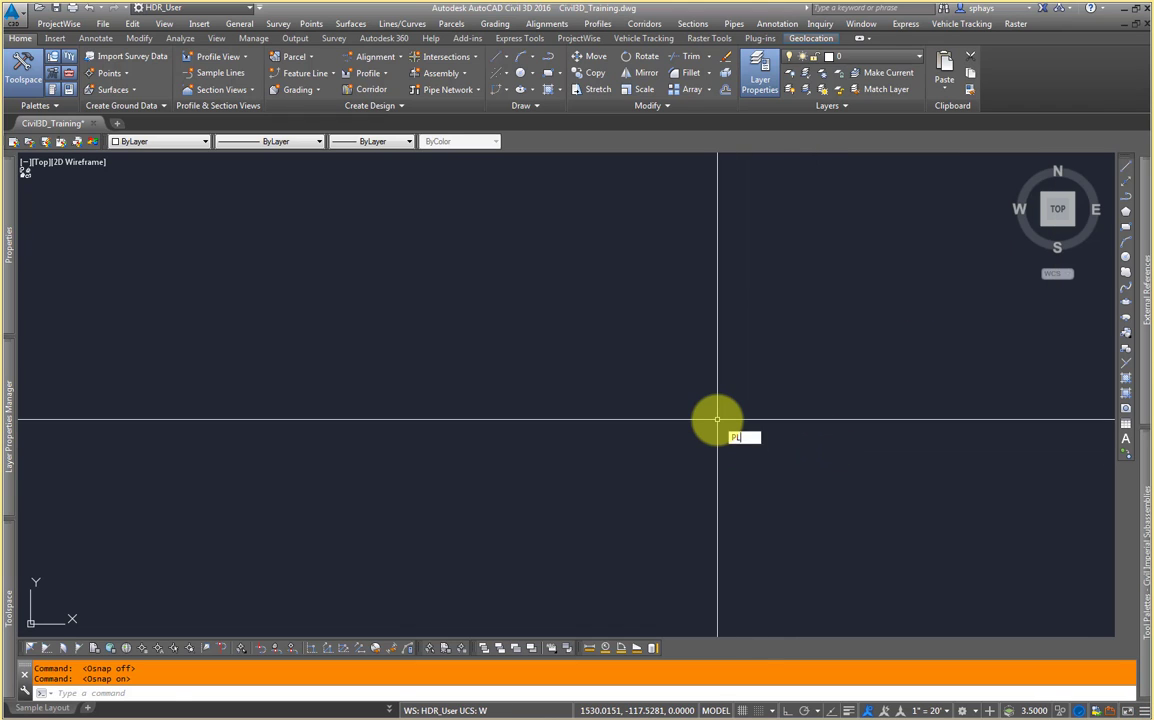
# Step: Draw a multi-segment polyline with the PL command using dynamic input, then end the command
pyautogui.write('PL')
pyautogui.press('Return')
pyautogui.click(663, 321)
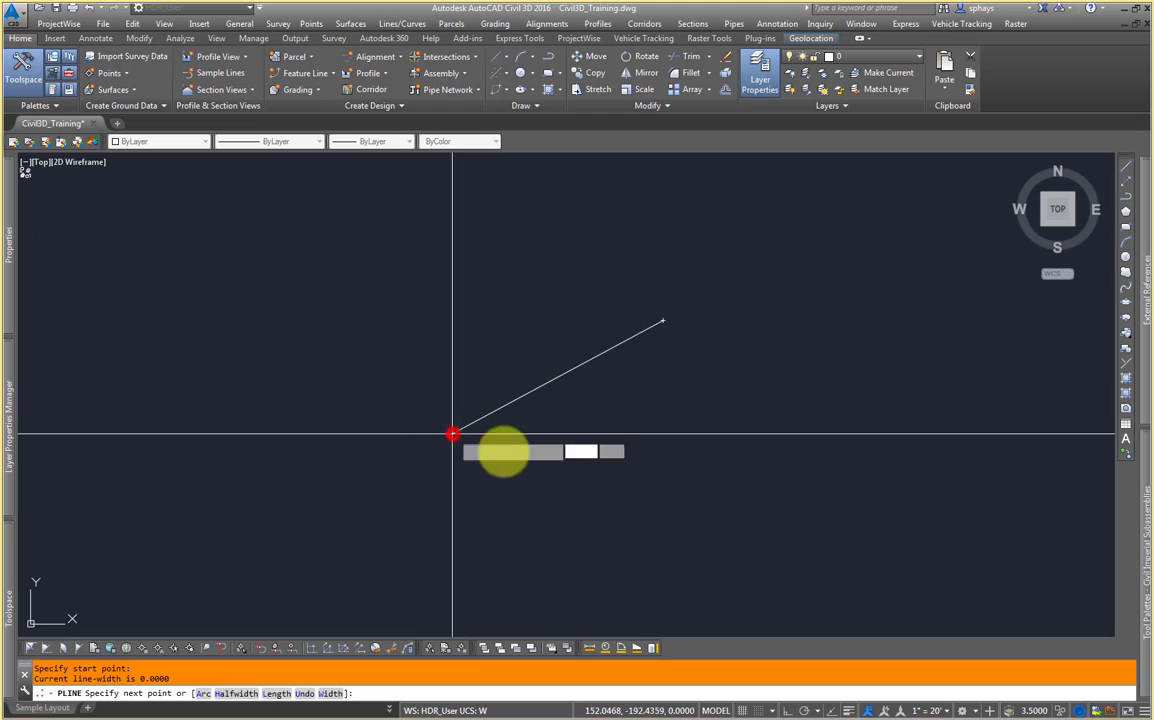
pyautogui.click(453, 433)
pyautogui.click(671, 483)
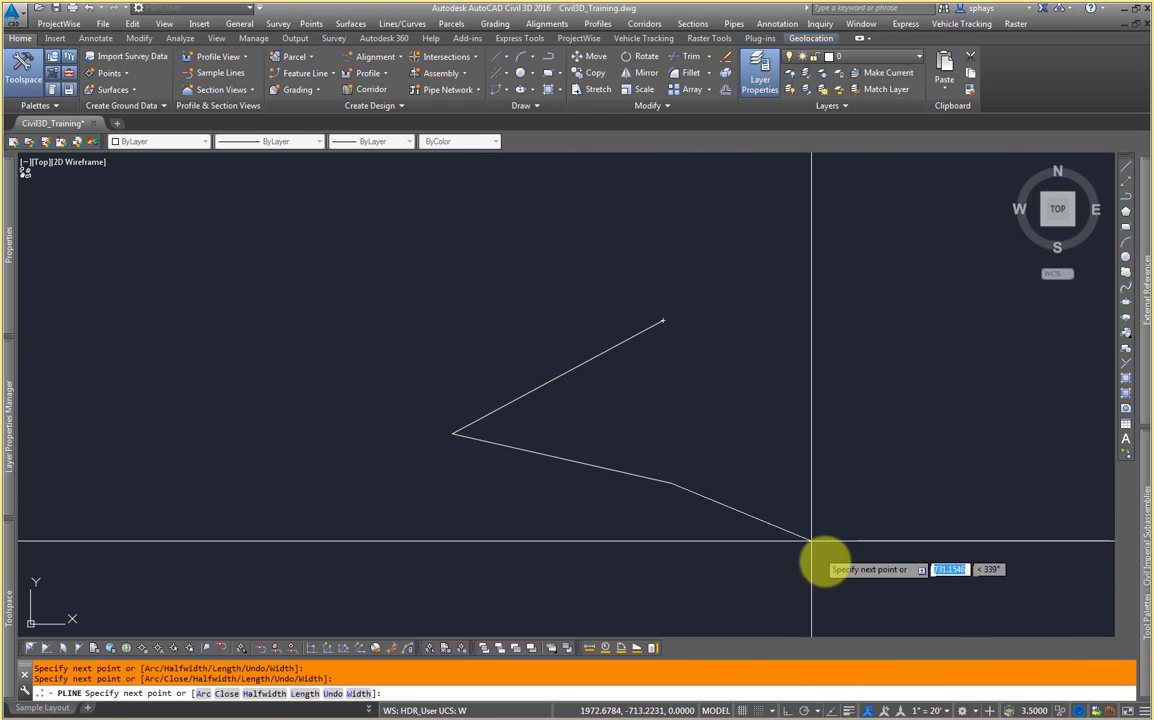
pyautogui.click(1141, 709)
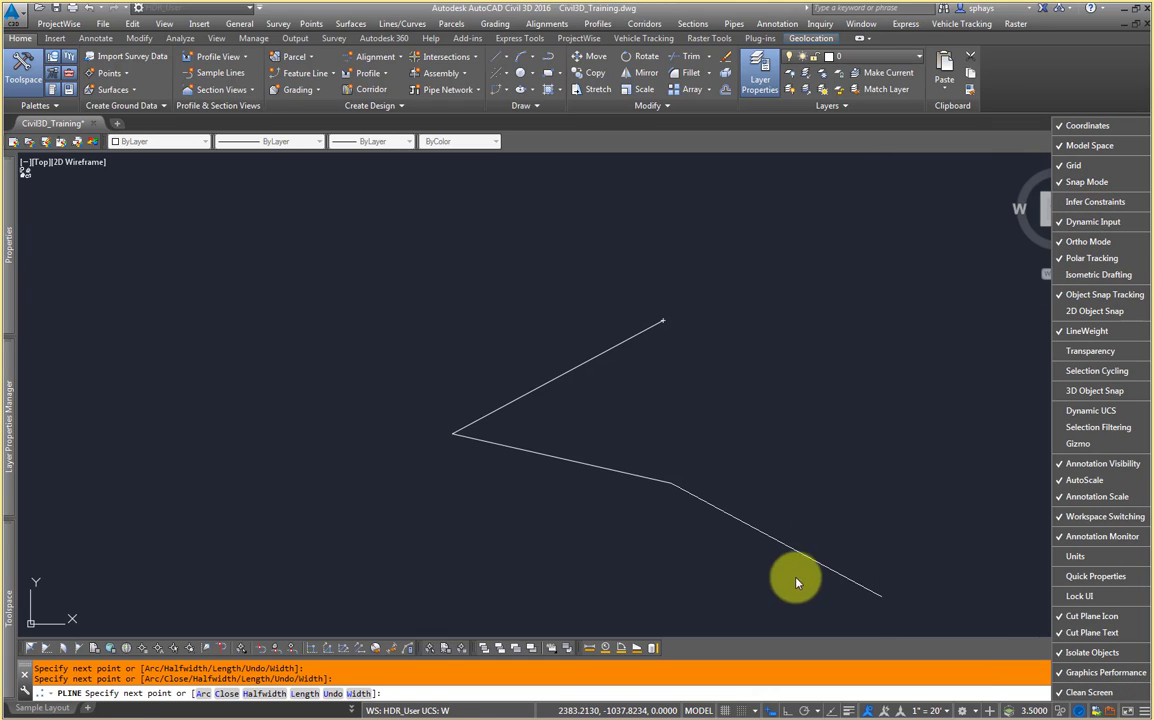
pyautogui.click(793, 456)
pyautogui.click(783, 460)
pyautogui.press('Escape')
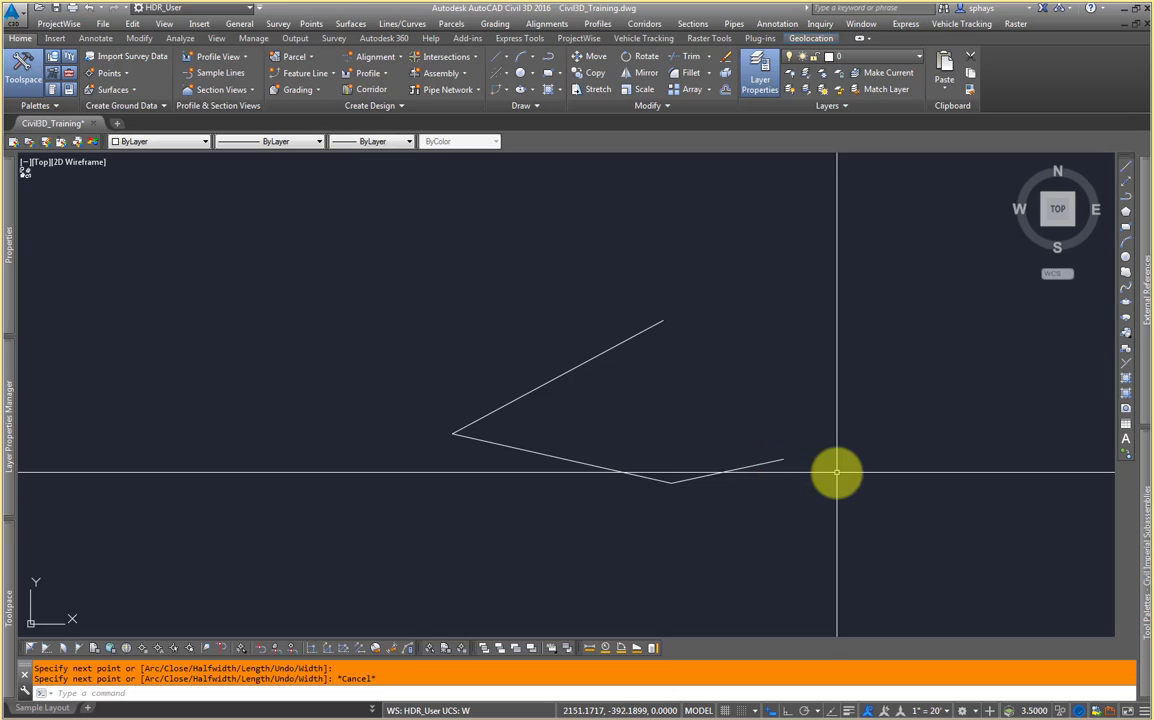
# Step: Window-select the new polyline and delete it
pyautogui.click(715, 548)
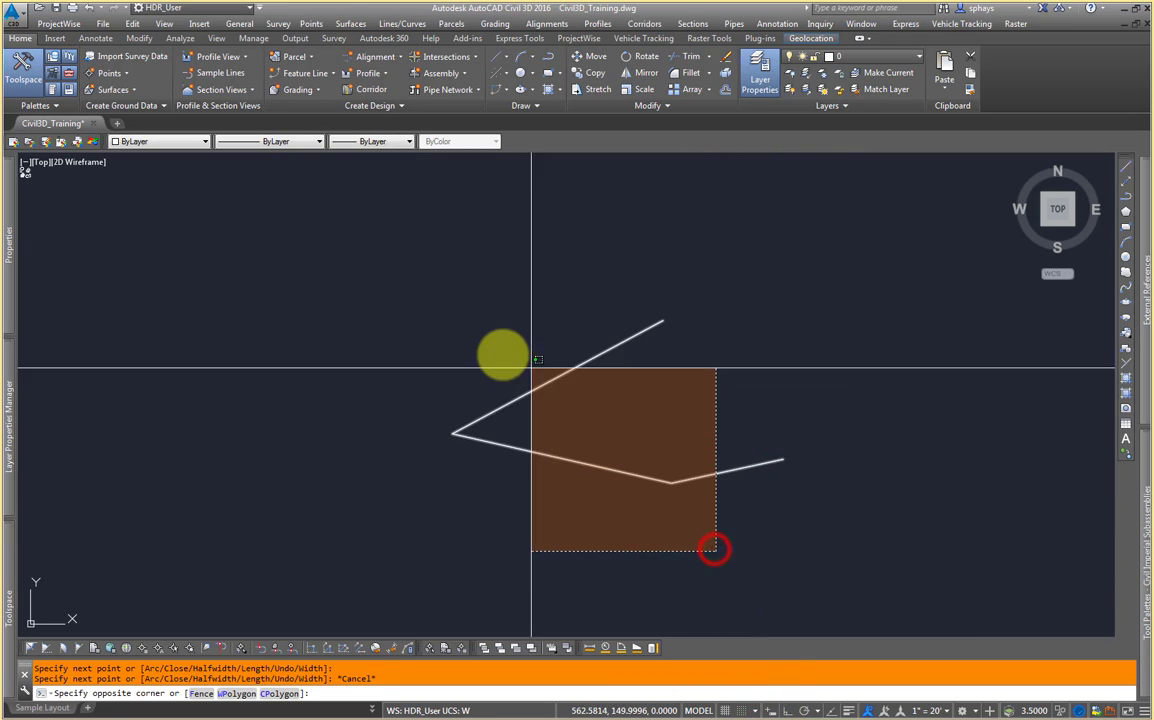
pyautogui.click(520, 363)
pyautogui.press('Delete')
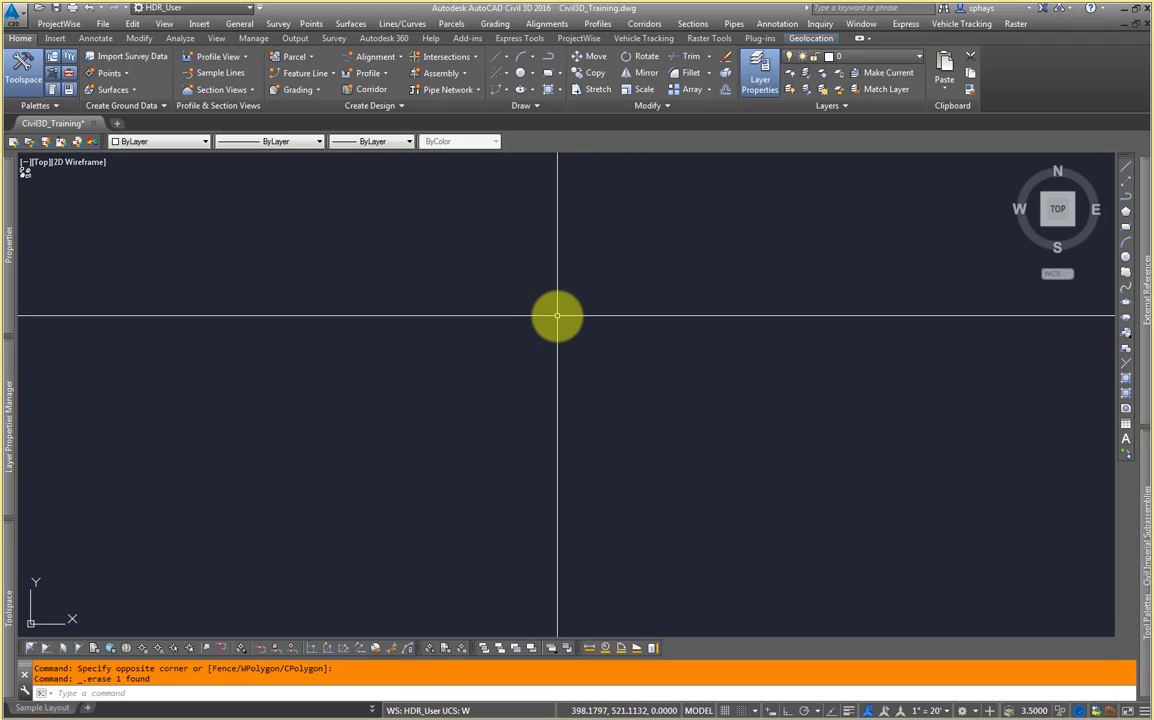
# Step: Open the Help window for Dynamic Input, resize it, browse its search panel, then close it
pyautogui.press('F1')
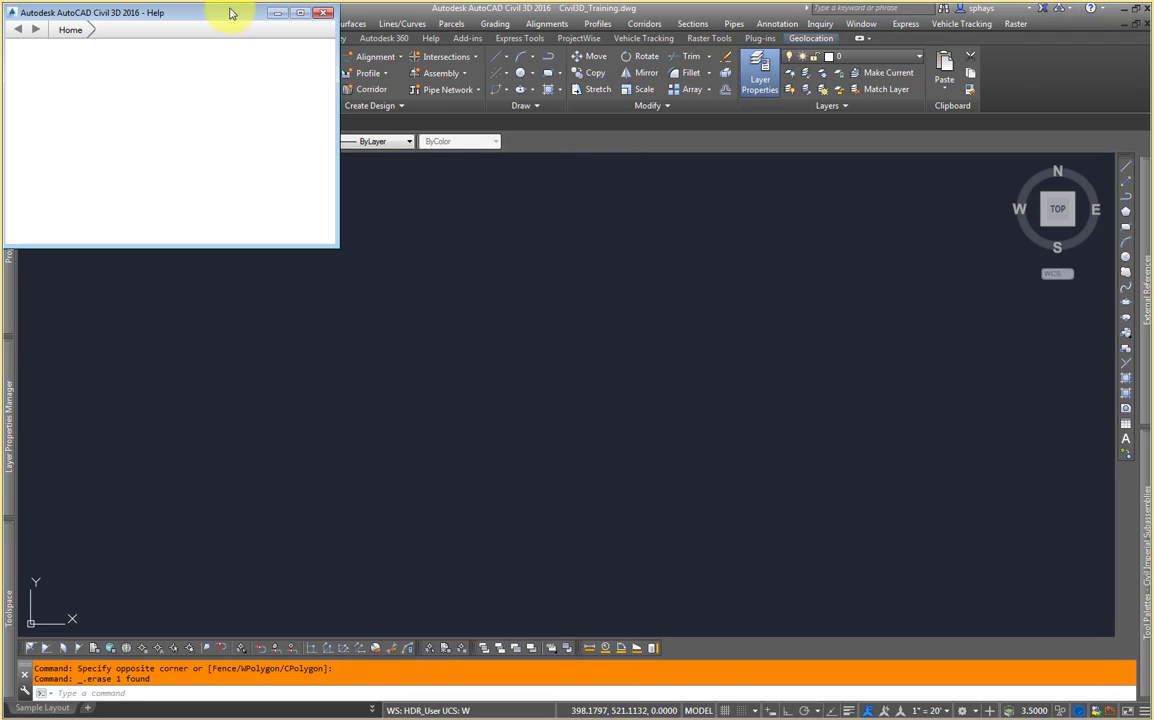
pyautogui.moveTo(213, 20); pyautogui.dragTo(455, 164)
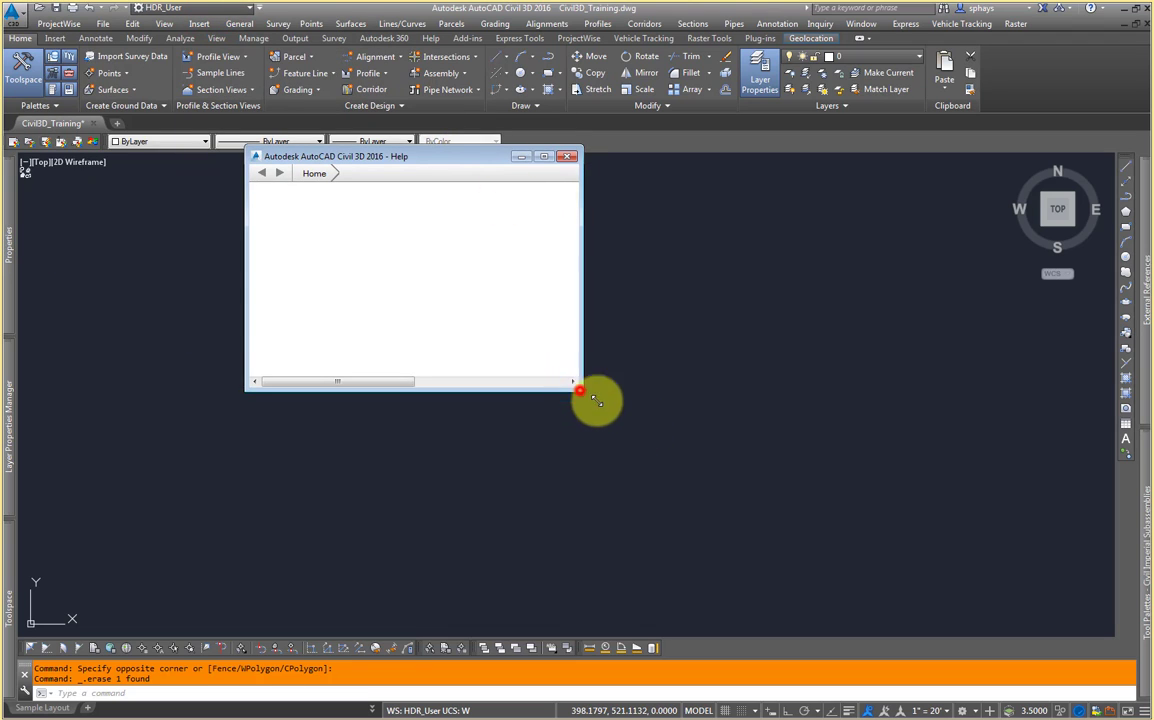
pyautogui.moveTo(580, 390); pyautogui.dragTo(850, 528)
pyautogui.moveTo(572, 156); pyautogui.dragTo(554, 148)
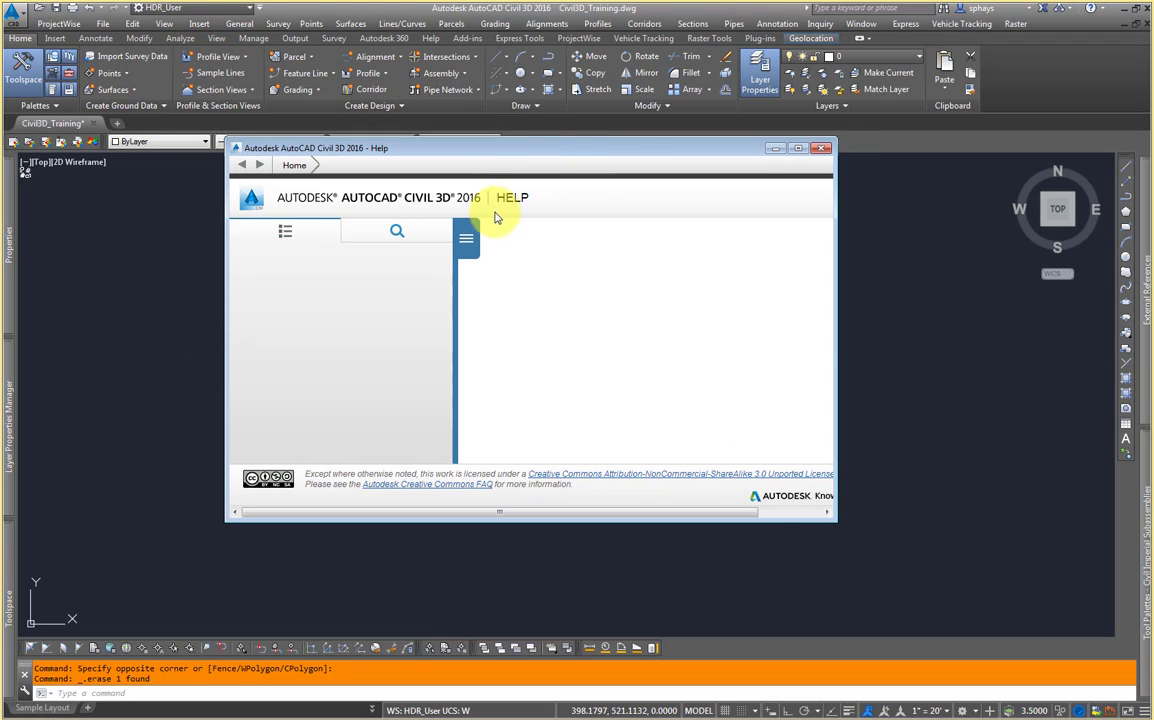
pyautogui.moveTo(569, 518); pyautogui.dragTo(575, 556)
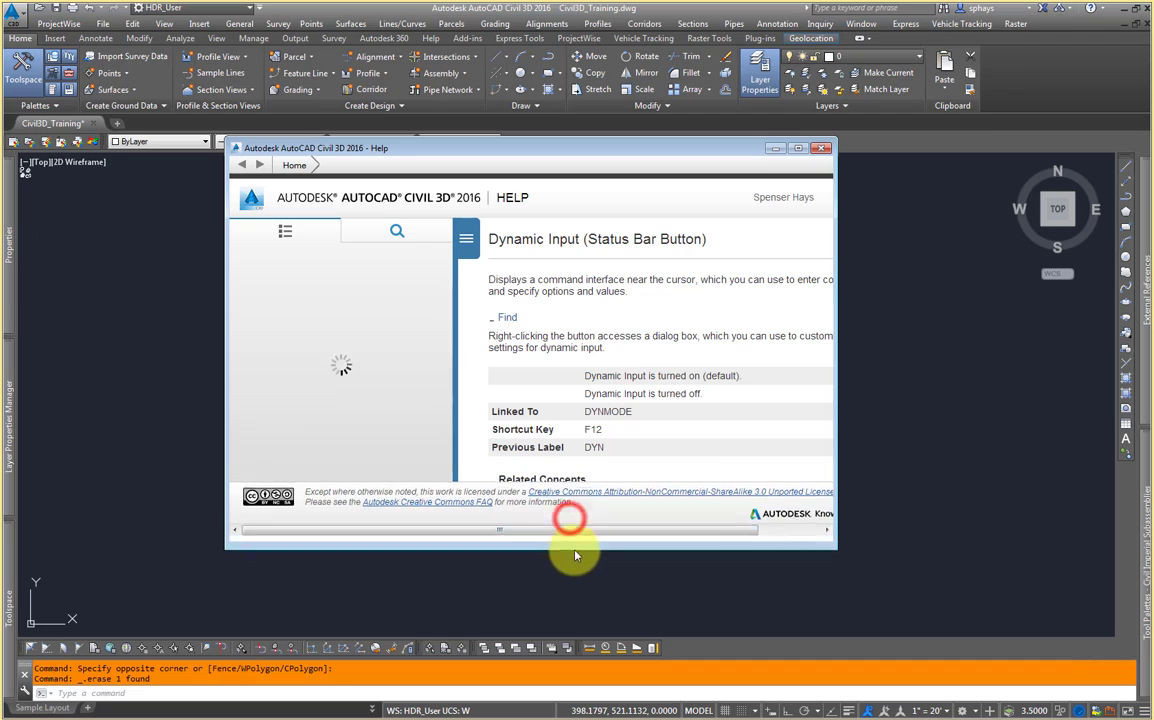
pyautogui.click(405, 235)
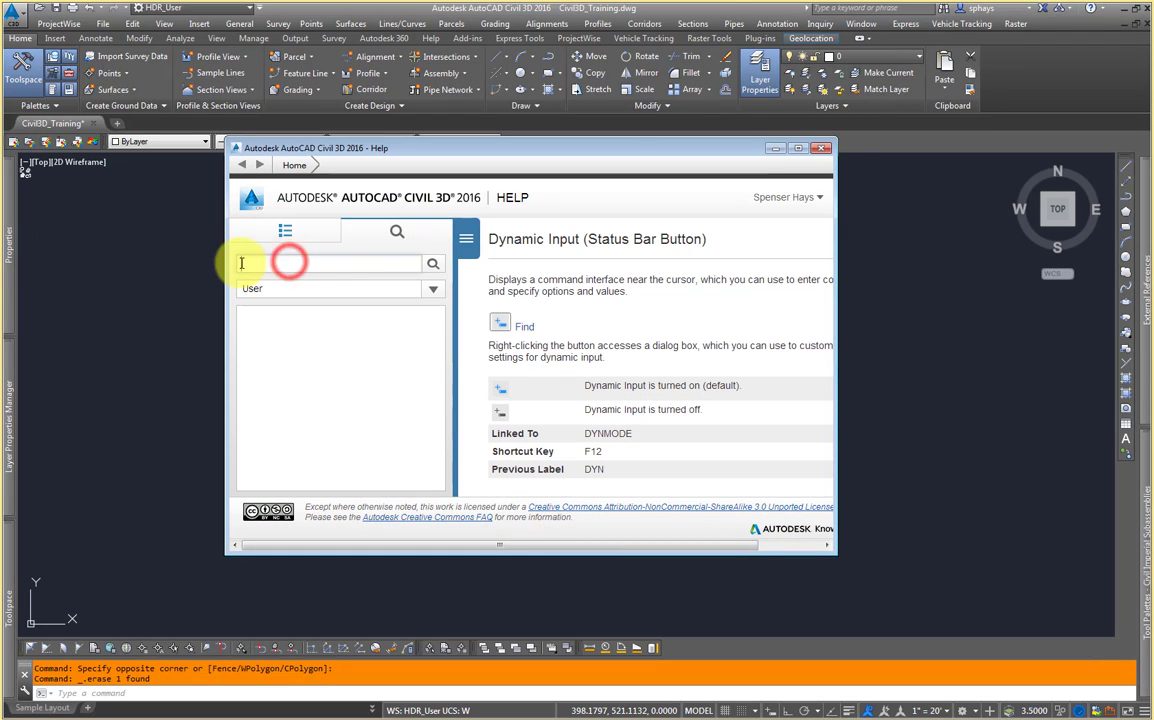
pyautogui.click(827, 149)
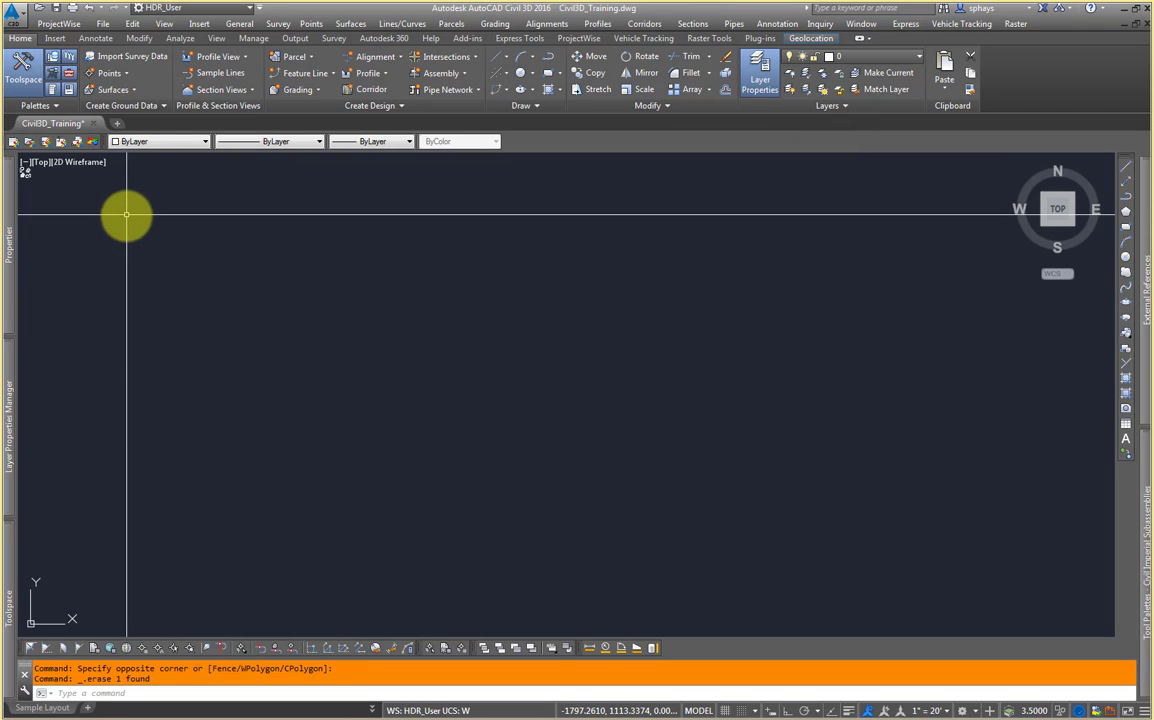
# Step: Open the command text window to review the command history, toggling it closed and open again
pyautogui.moveTo(9, 385)
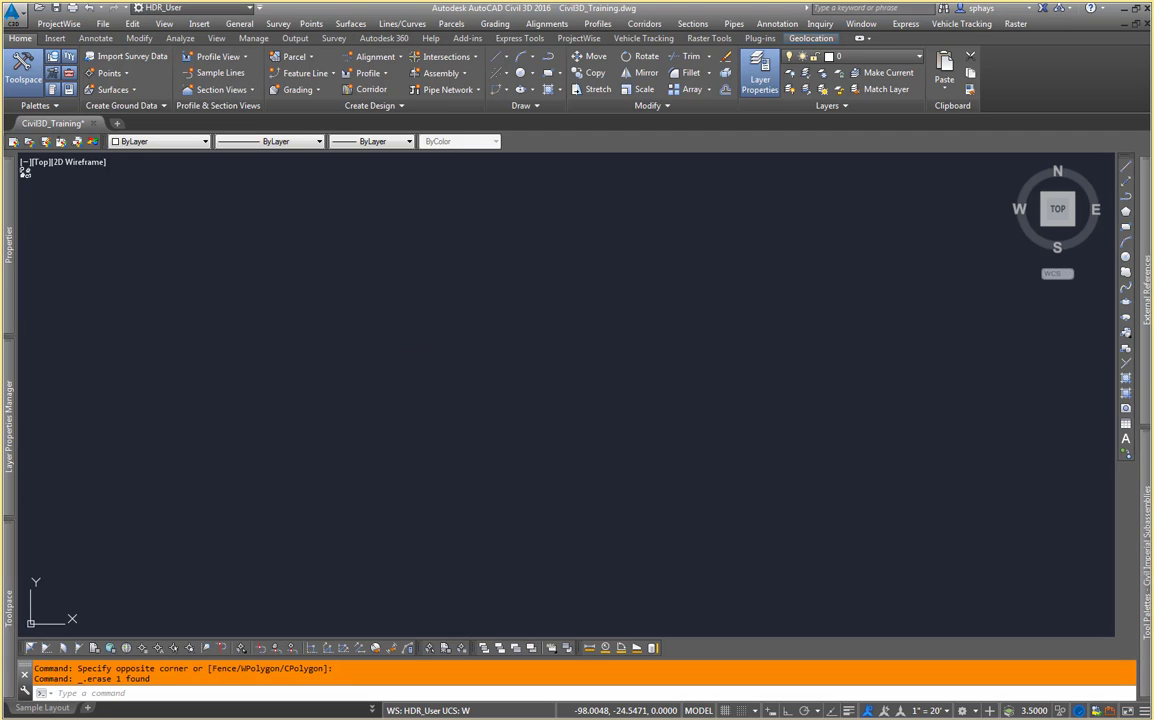
pyautogui.press('F2')
pyautogui.moveTo(237, 249); pyautogui.dragTo(591, 262)
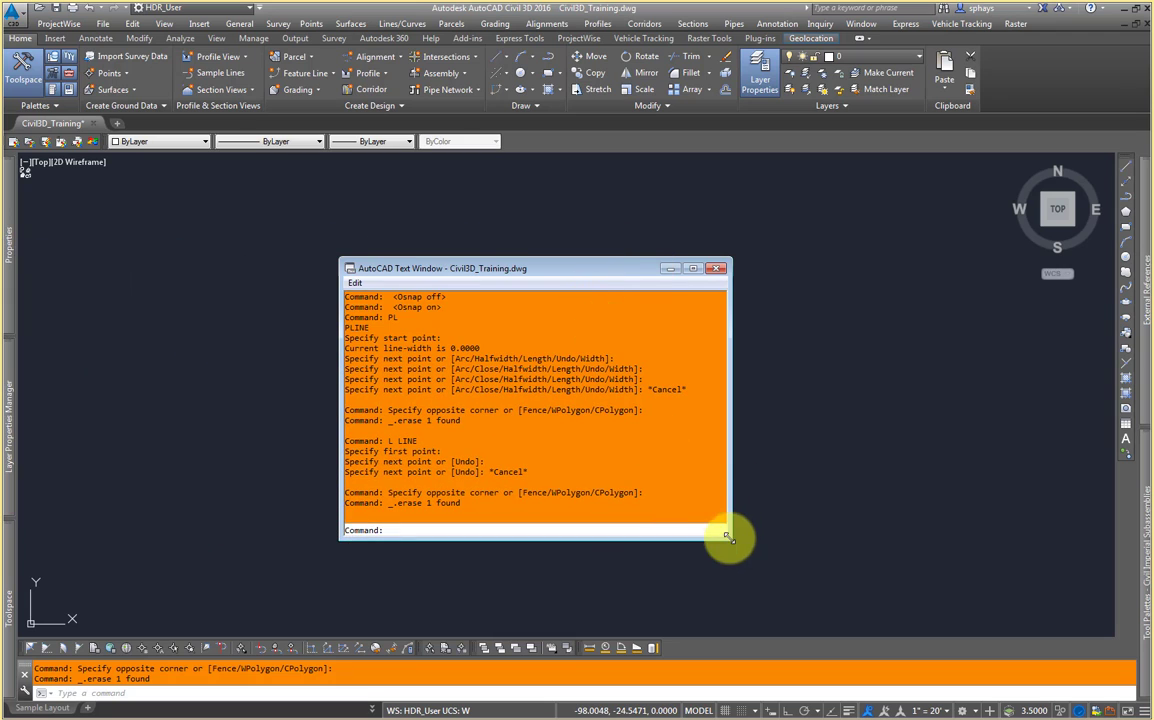
pyautogui.press('F2')
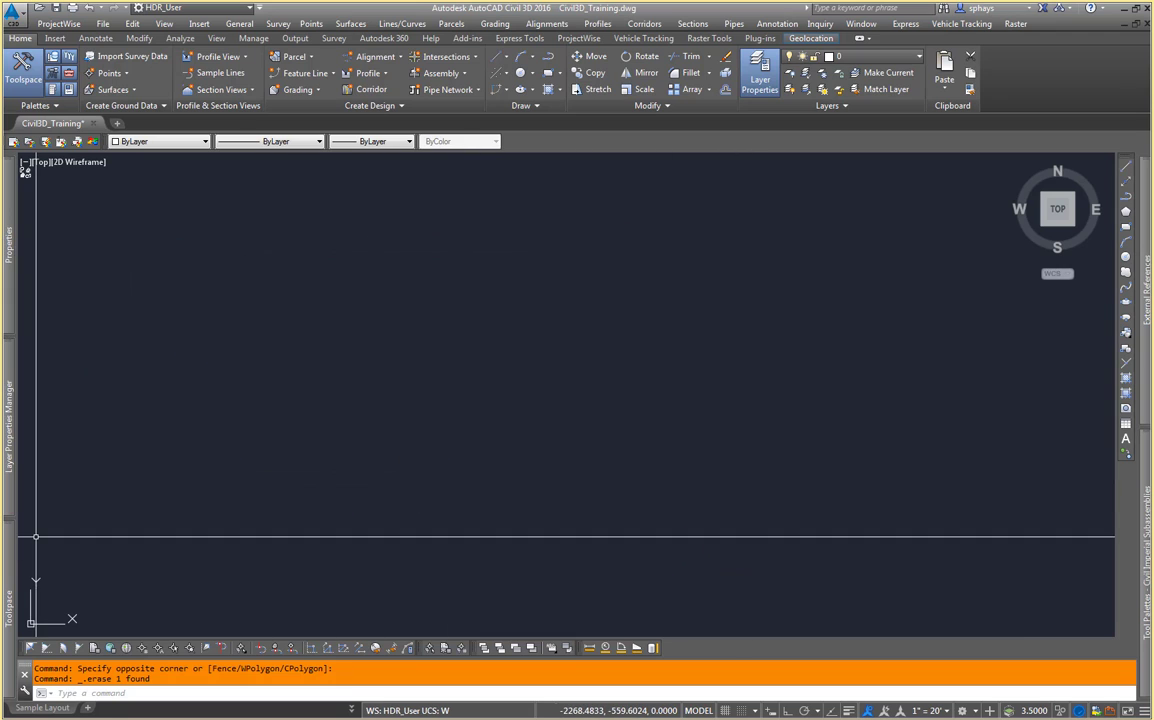
pyautogui.press('F2')
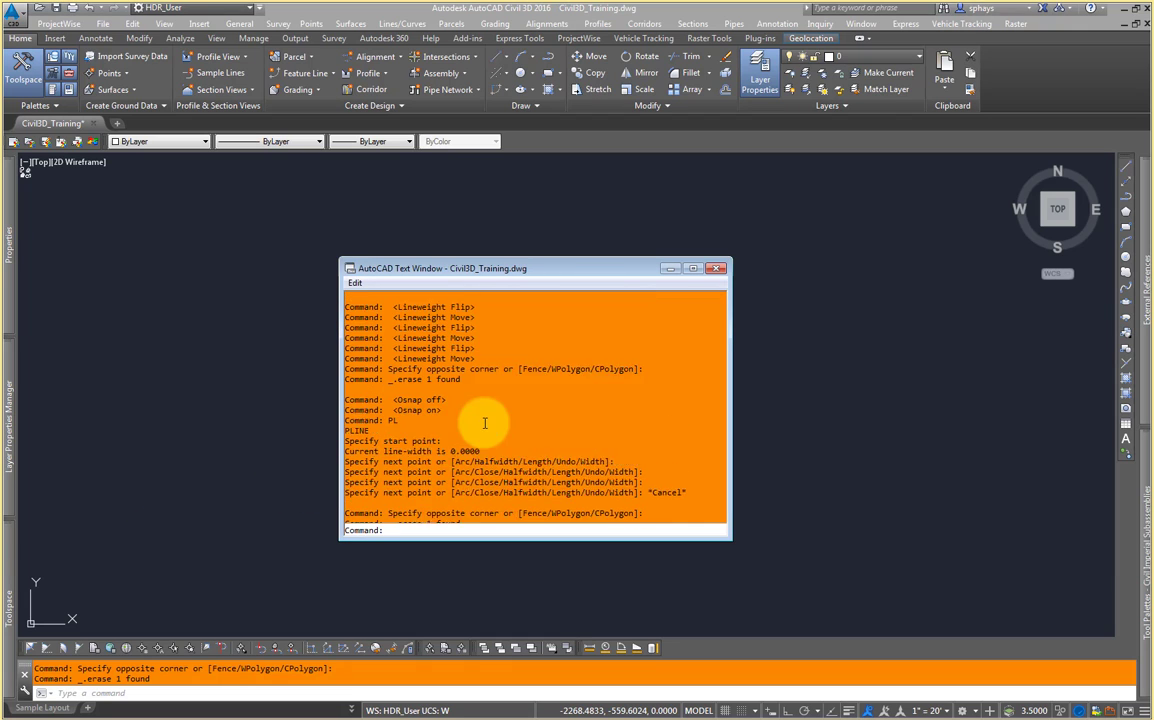
# Step: Scroll through the command history in the text window, then close the window
pyautogui.scroll(5, 549, 422)
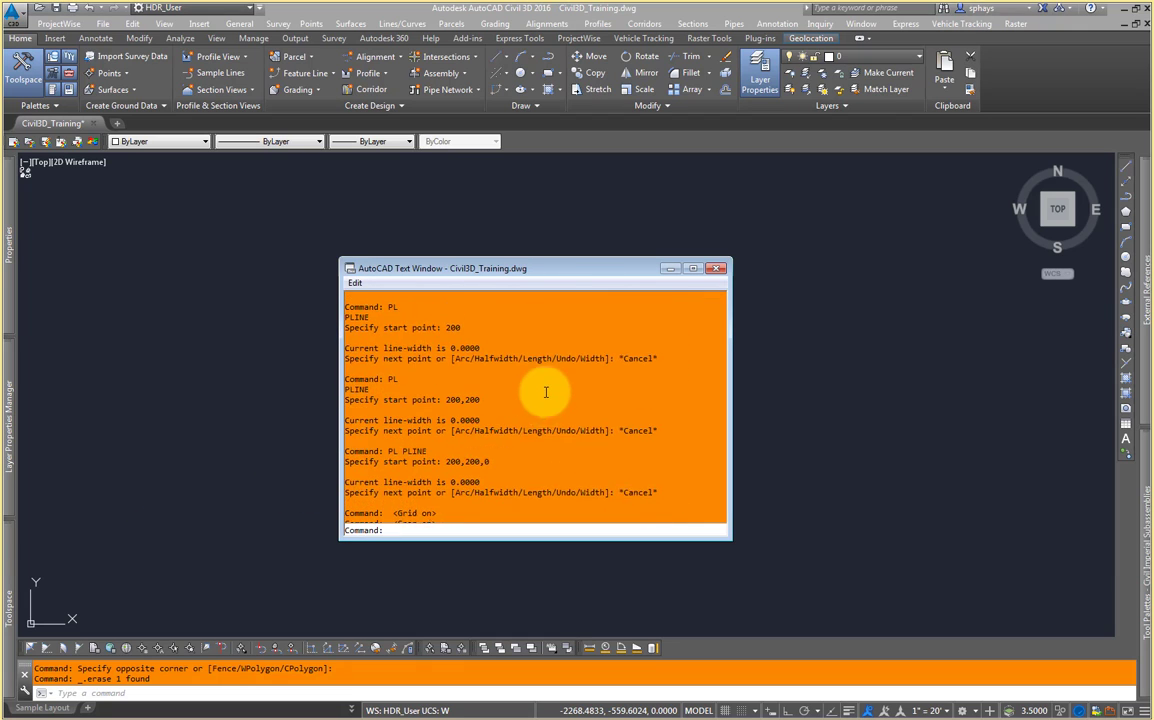
pyautogui.scroll(-5, 547, 390)
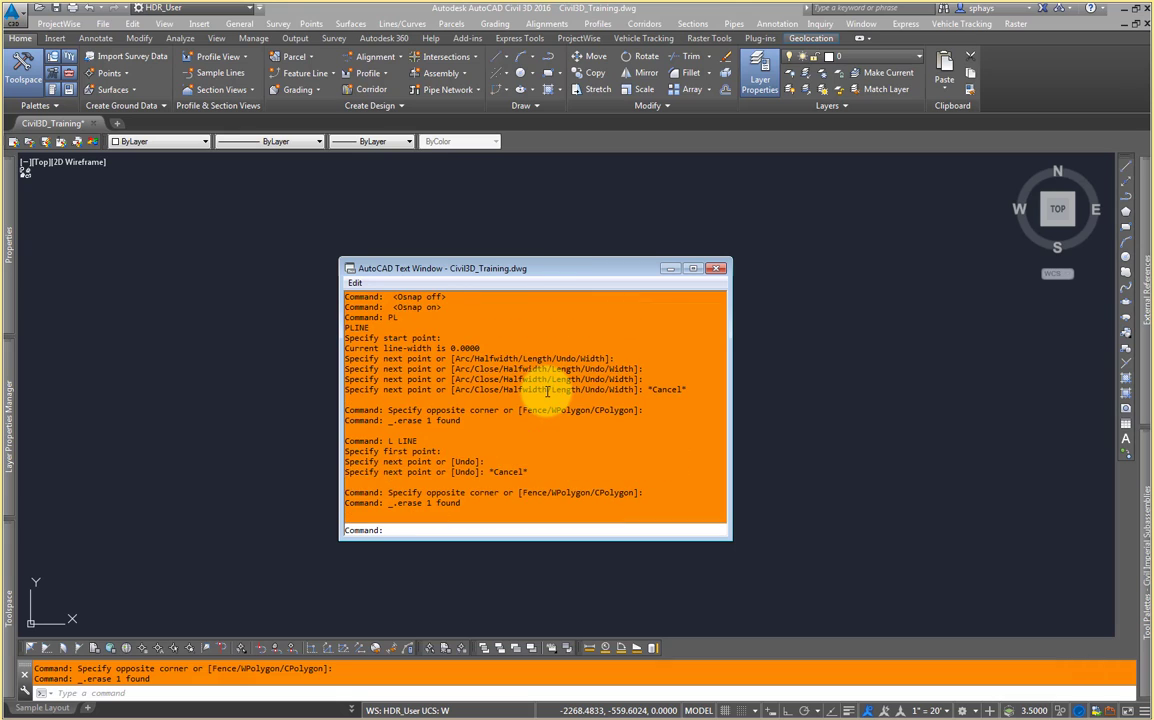
pyautogui.click(716, 270)
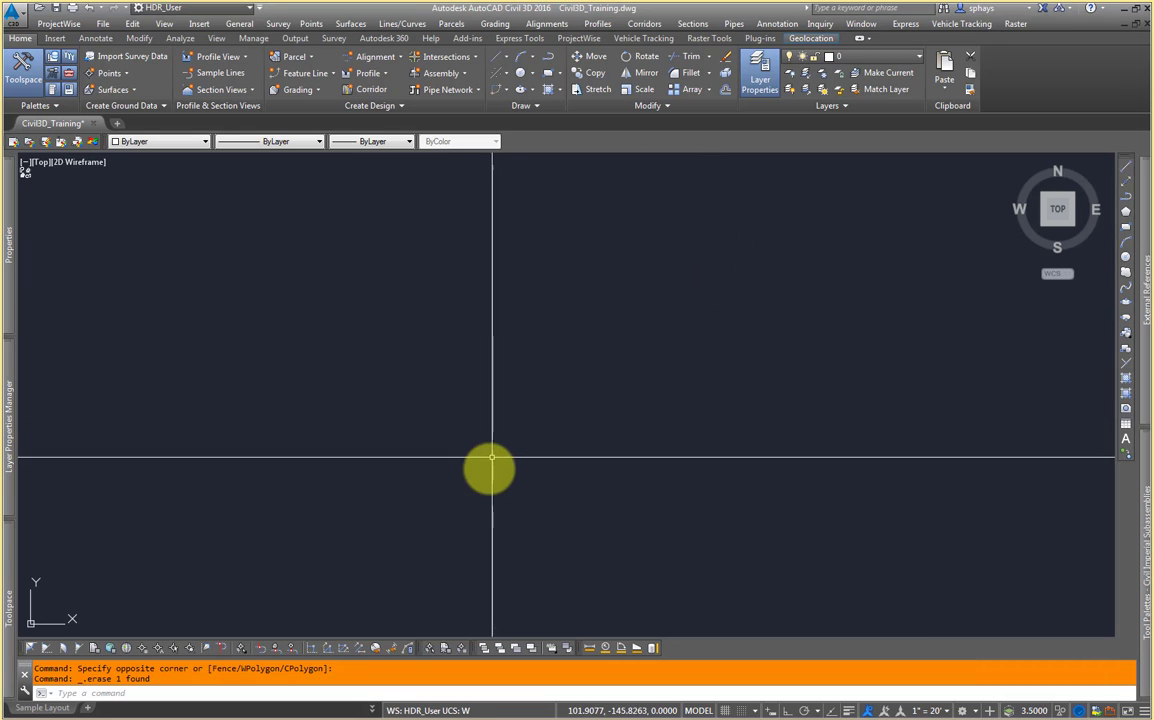
# Step: Add the 2D Object Snap toggle to the status bar through the status bar customization menu
pyautogui.moveTo(686, 591); pyautogui.dragTo(699, 594, button='middle')
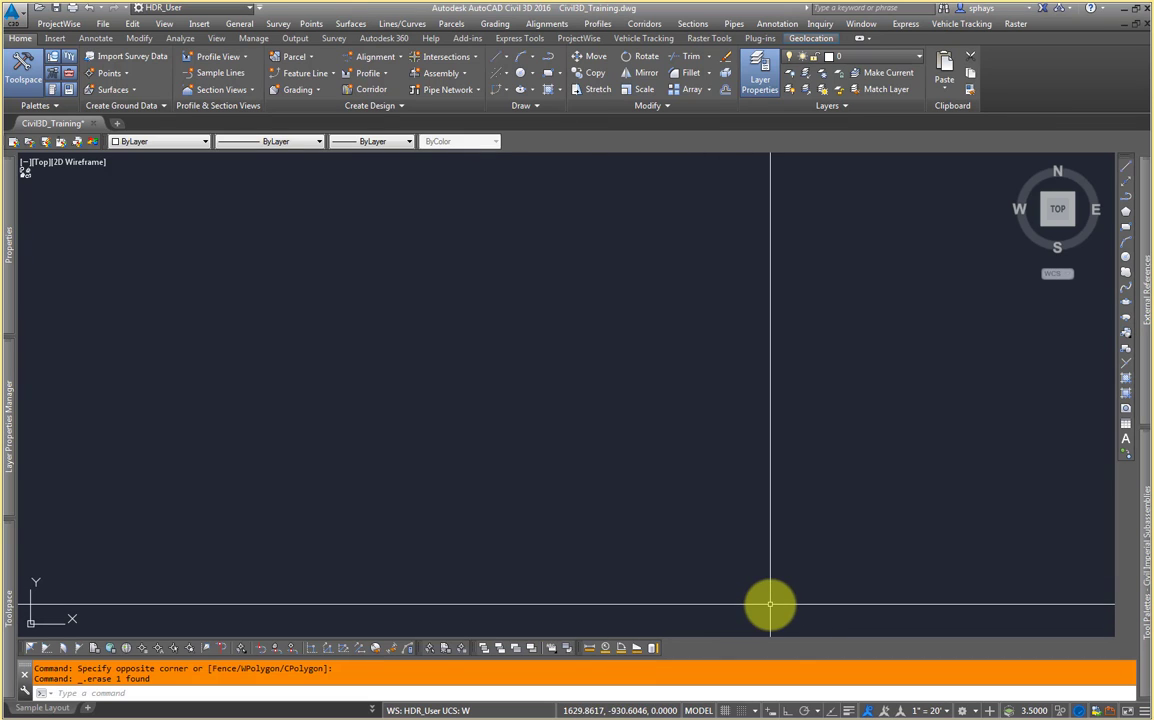
pyautogui.click(1144, 711)
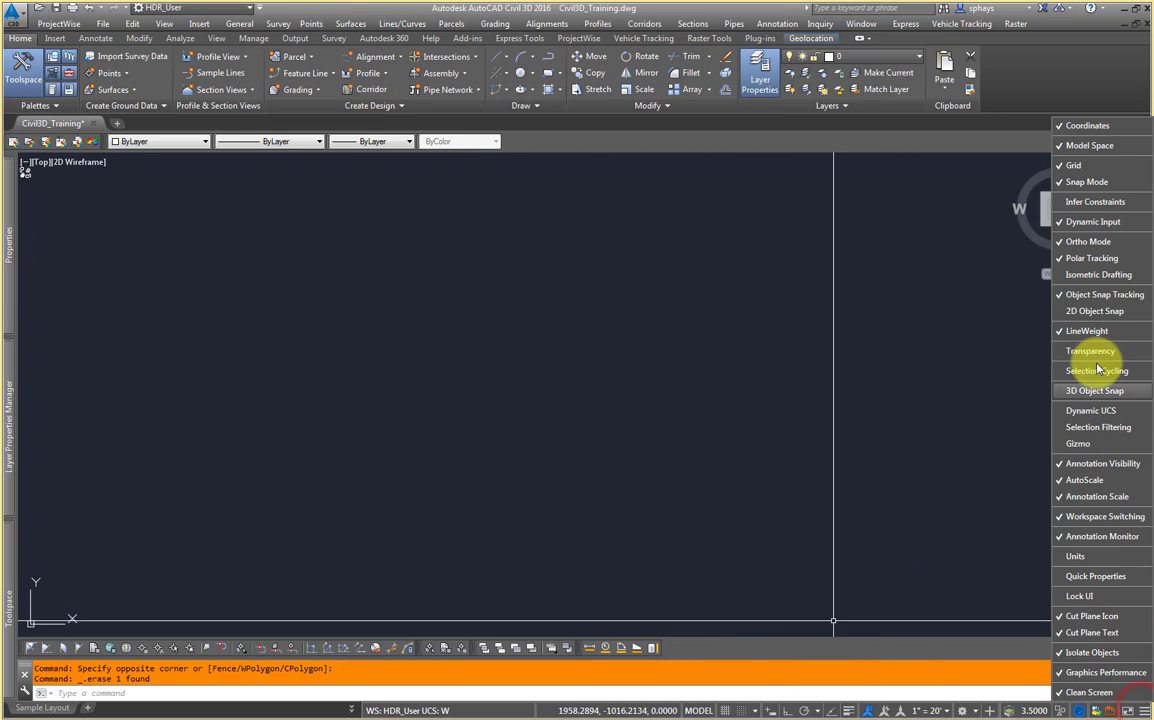
pyautogui.click(1104, 311)
pyautogui.click(862, 615)
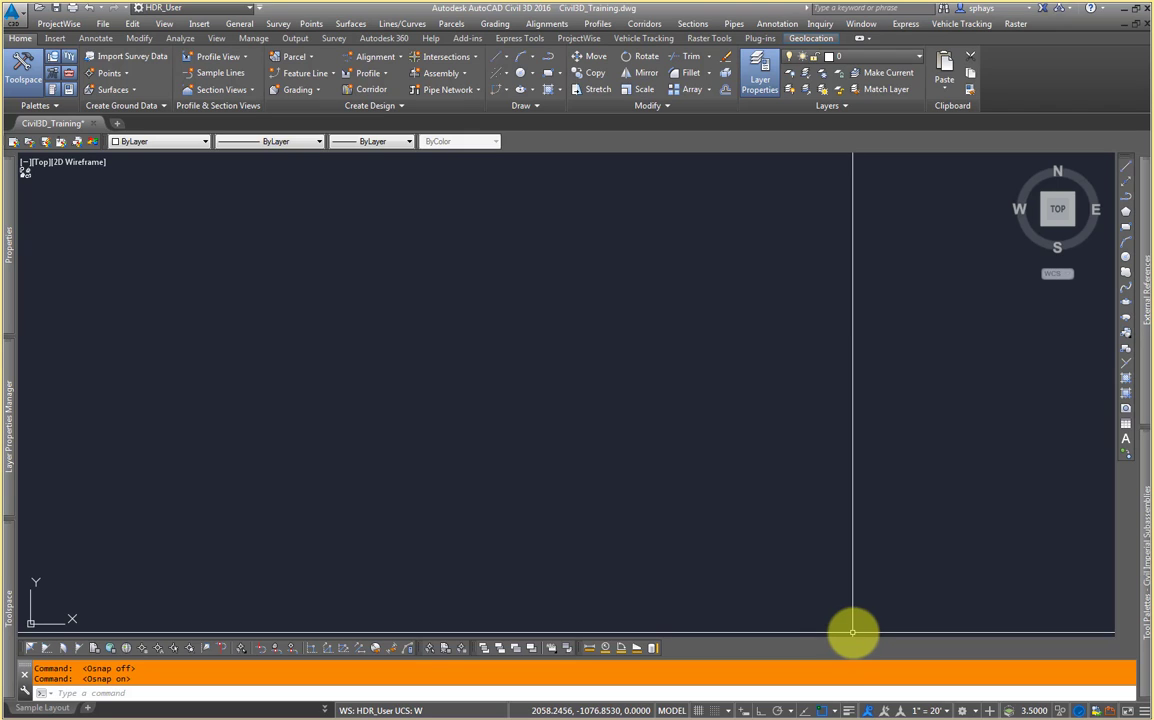
# Step: Toggle object snap from the status bar, then draw a two-segment polyline and end the command
pyautogui.click(821, 710)
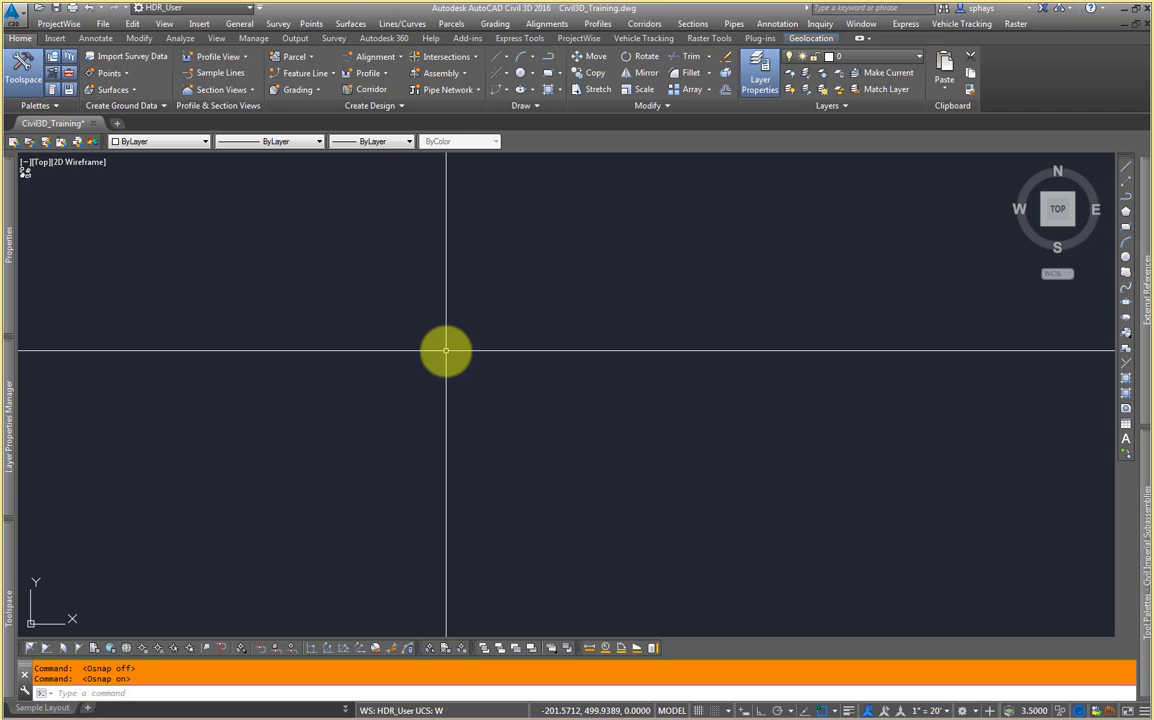
pyautogui.click(314, 228)
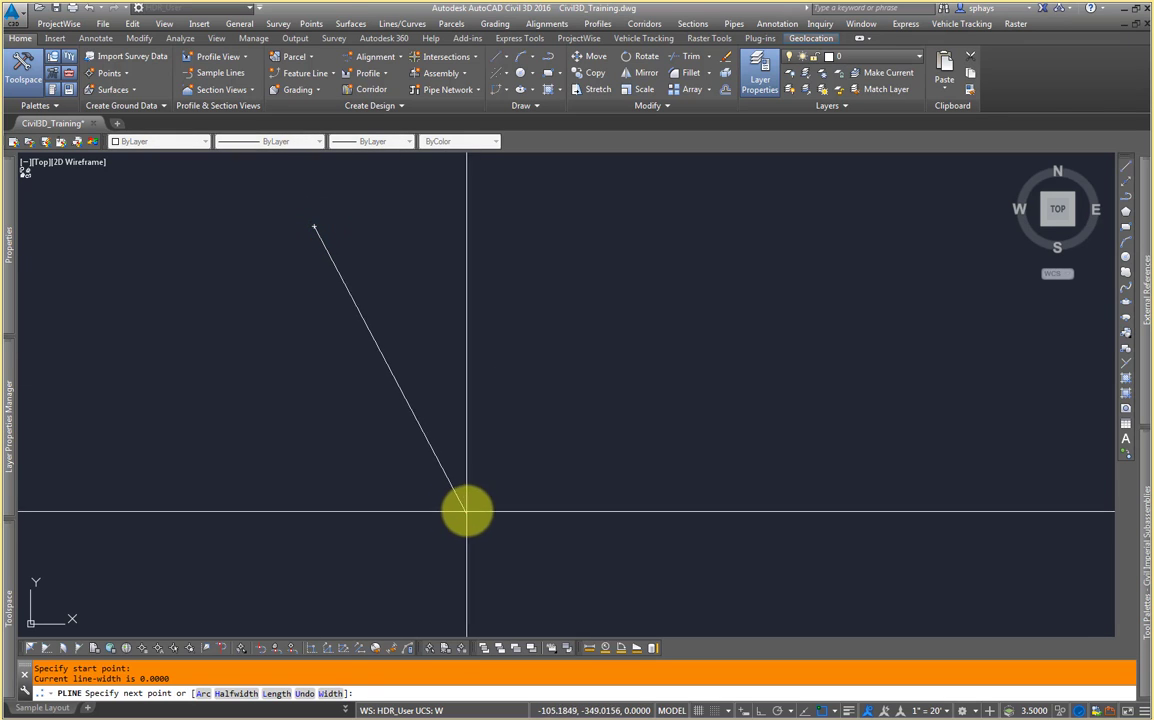
pyautogui.click(466, 510)
pyautogui.click(755, 345)
pyautogui.press('Return')
# Step: Draw a second three-segment polyline with PL, turning object snap off partway, then end the command
pyautogui.moveTo(798, 424); pyautogui.dragTo(739, 399, button='middle')
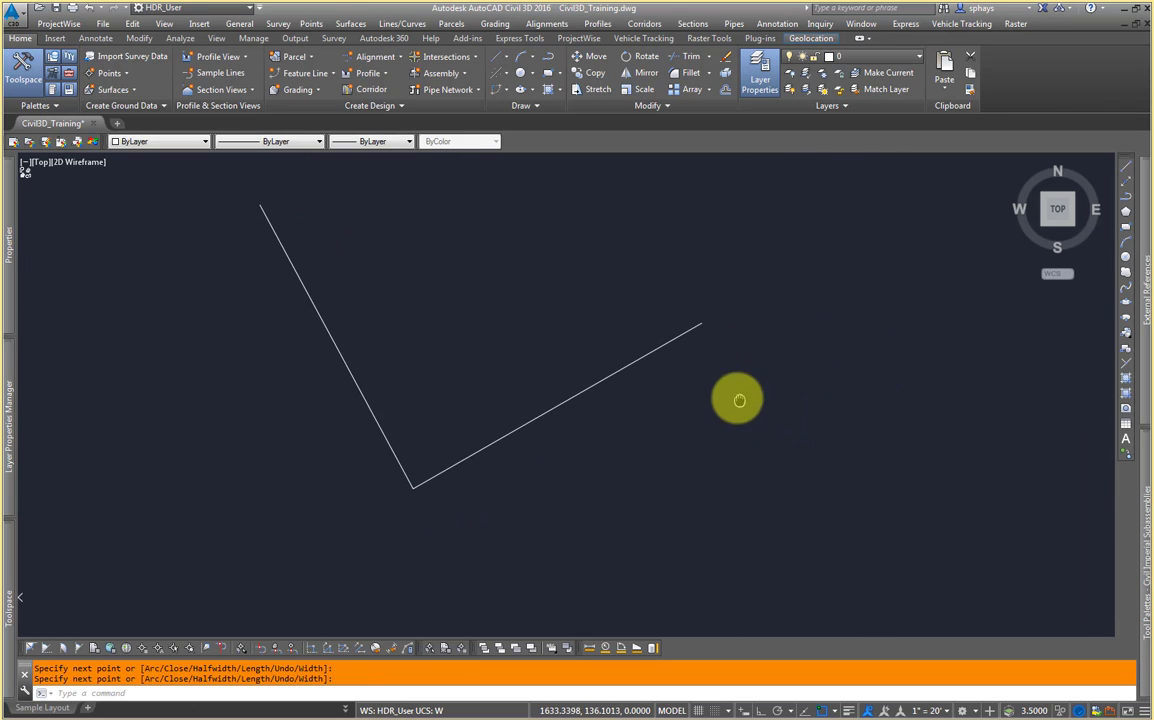
pyautogui.write('pl')
pyautogui.press('Return')
pyautogui.click(860, 432)
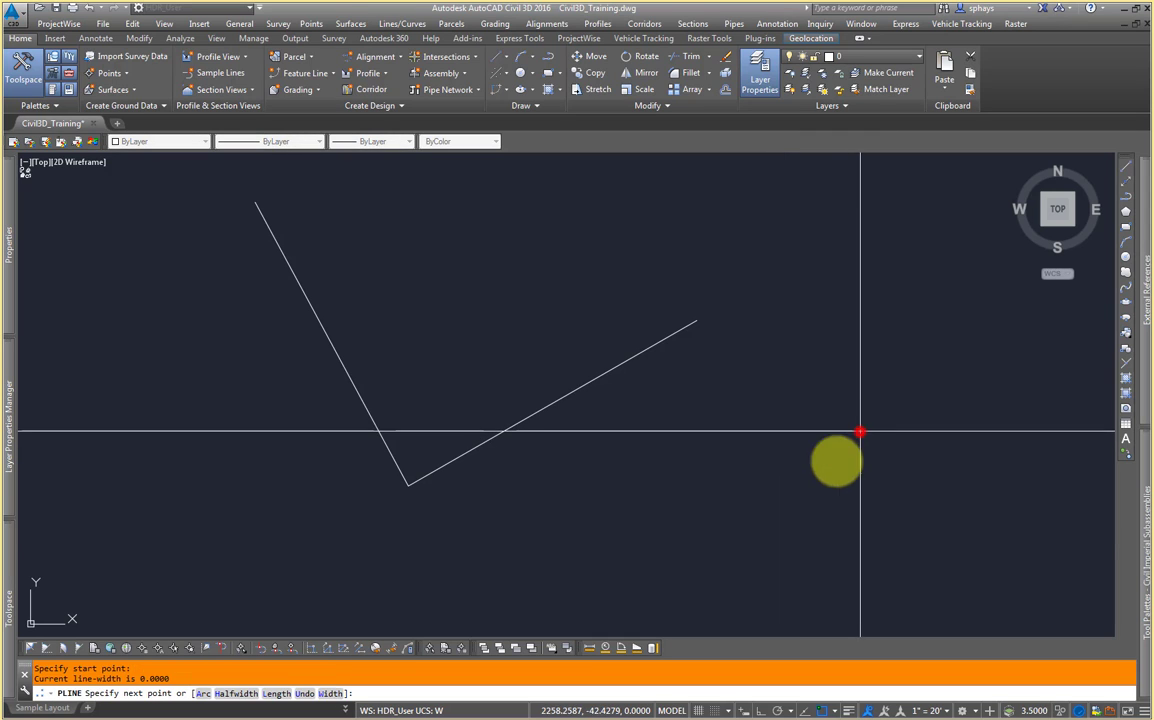
pyautogui.click(678, 540)
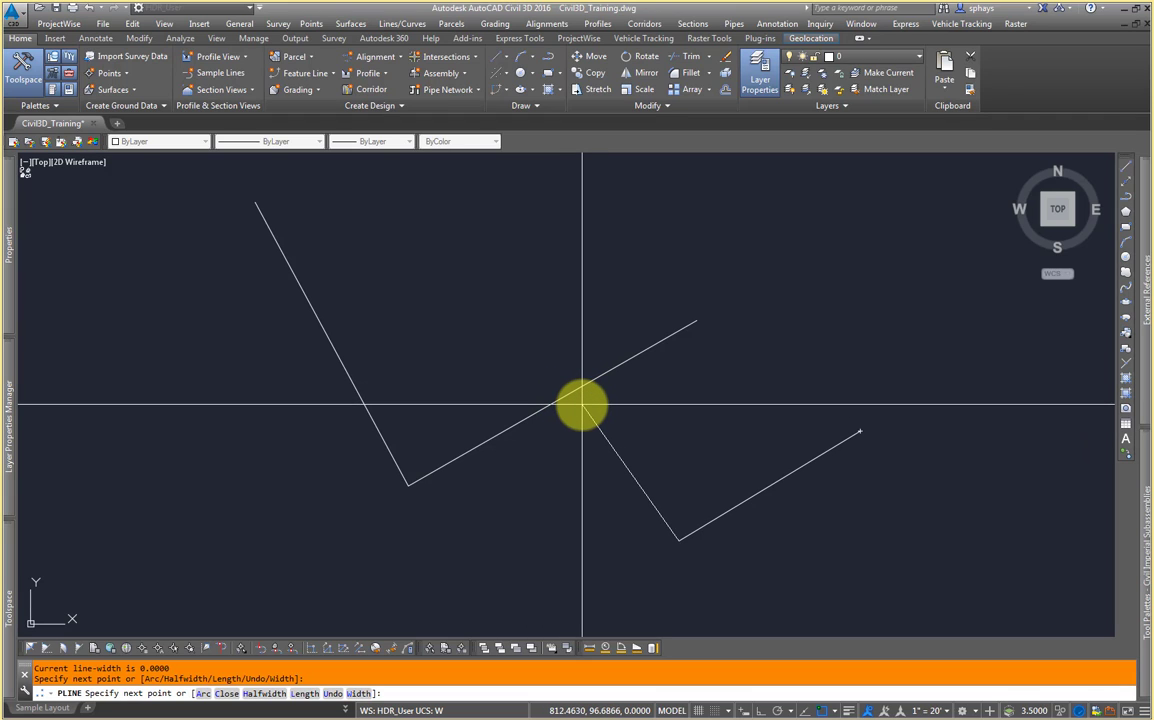
pyautogui.press('F3')
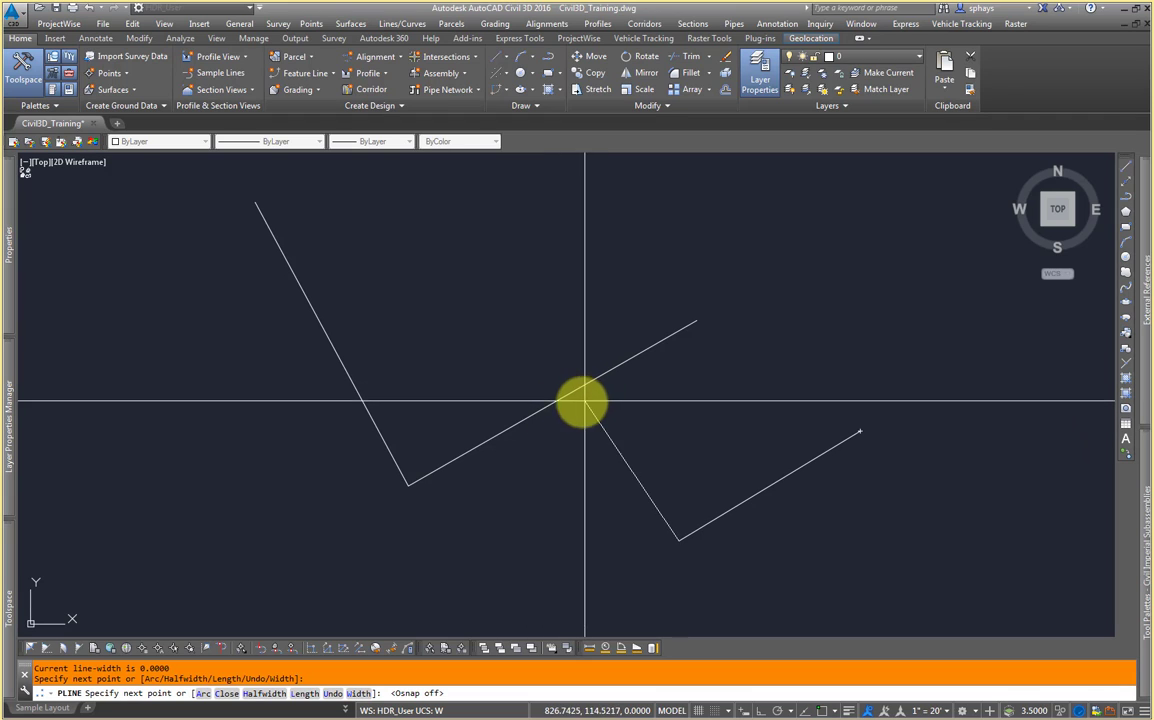
pyautogui.click(498, 304)
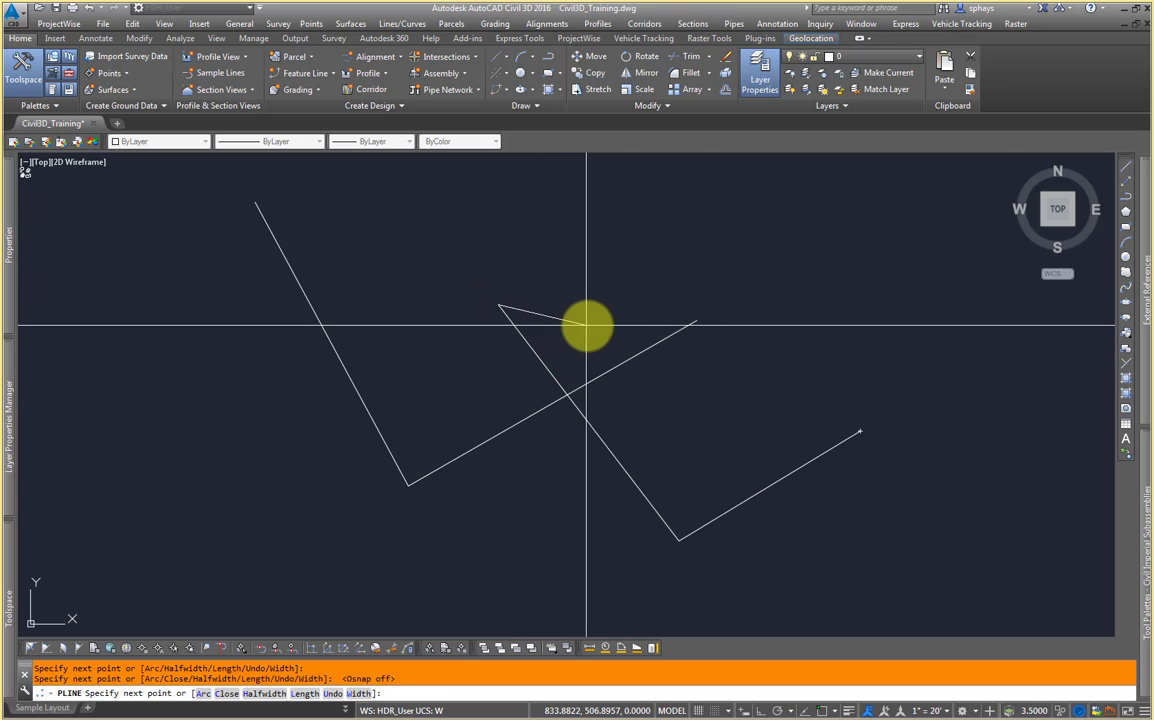
pyautogui.press('Return')
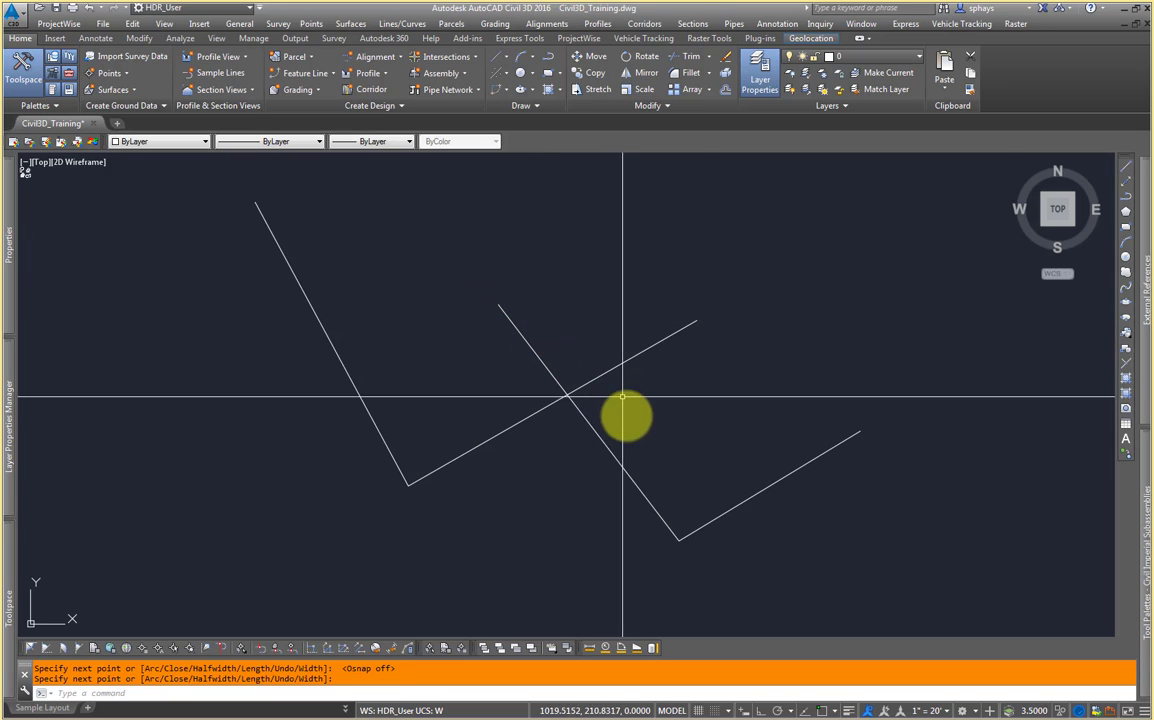
# Step: Turn object snap back on from the status bar, then window-select both polylines and delete them
pyautogui.moveTo(724, 526)
pyautogui.mouseDown(button='middle')
pyautogui.moveTo(711, 510)
pyautogui.moveTo(667, 518)
pyautogui.mouseUp(button='middle')
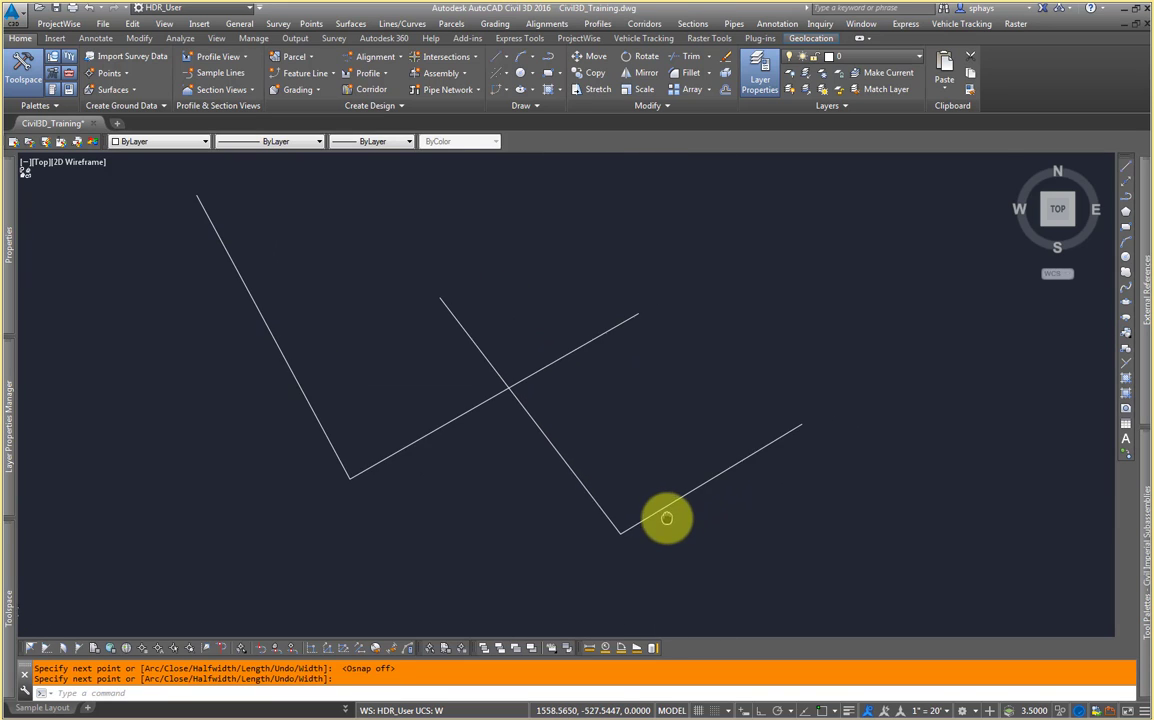
pyautogui.click(822, 710)
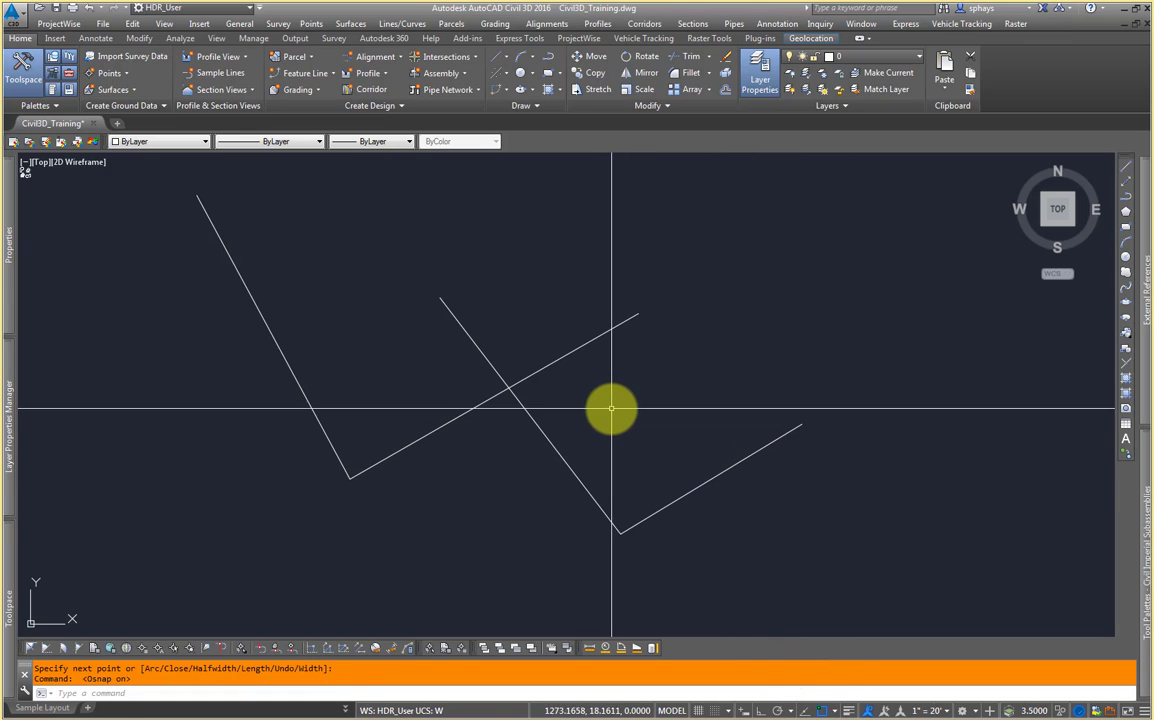
pyautogui.click(626, 325)
pyautogui.click(459, 458)
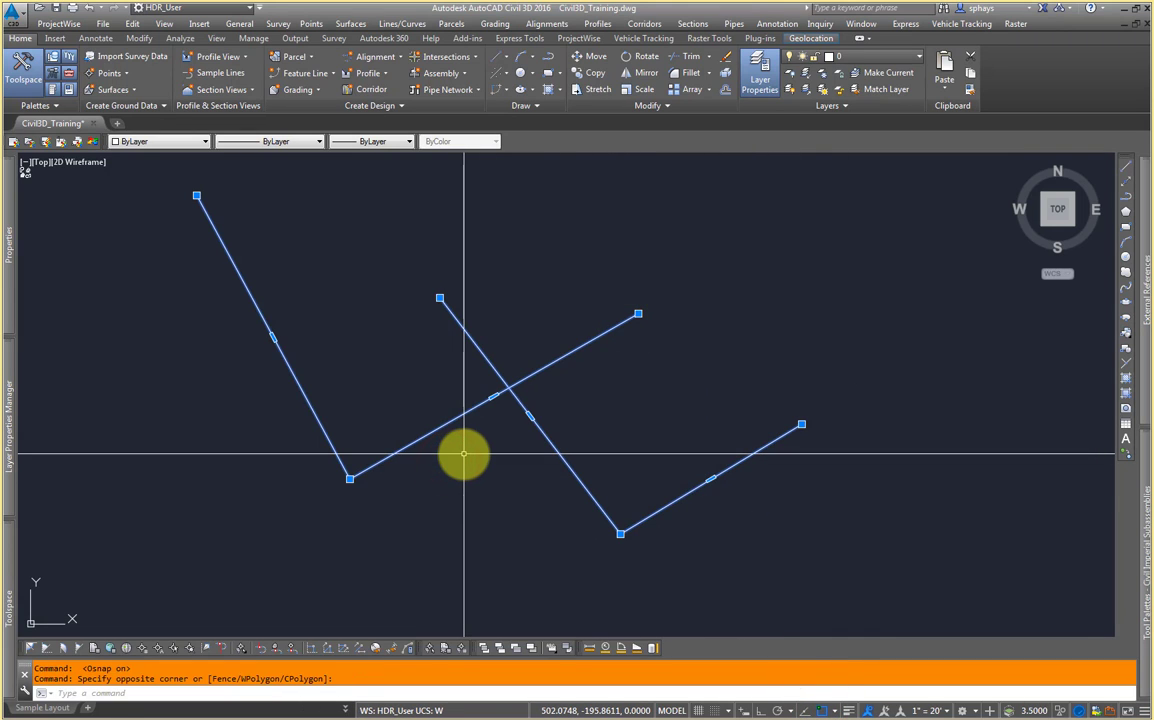
pyautogui.press('Delete')
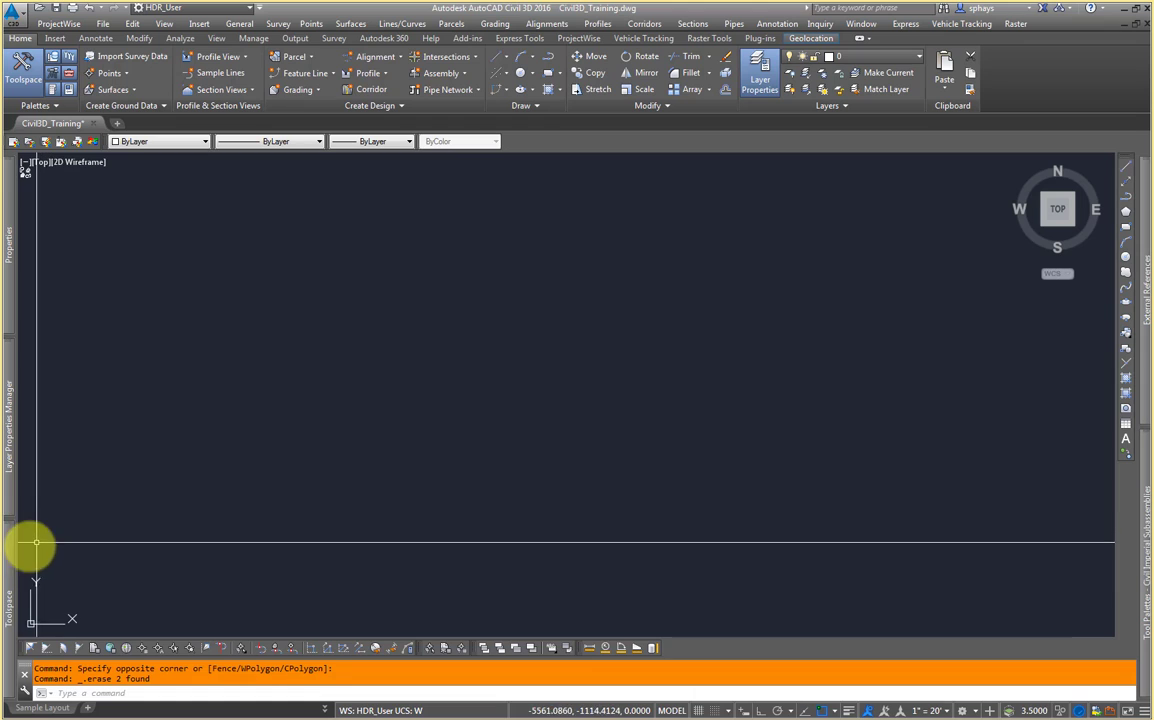
# Step: Open Toolspace on the Prospector tab and browse the Data Shortcuts centerline alignments
pyautogui.moveTo(10, 553)
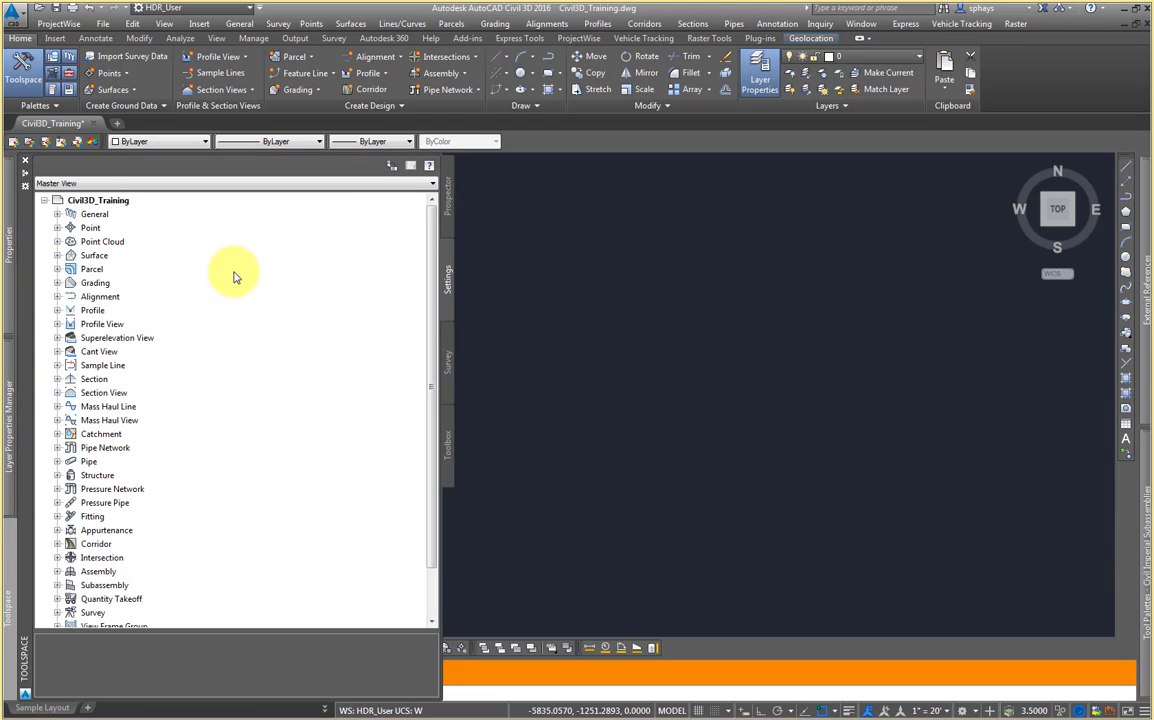
pyautogui.click(447, 203)
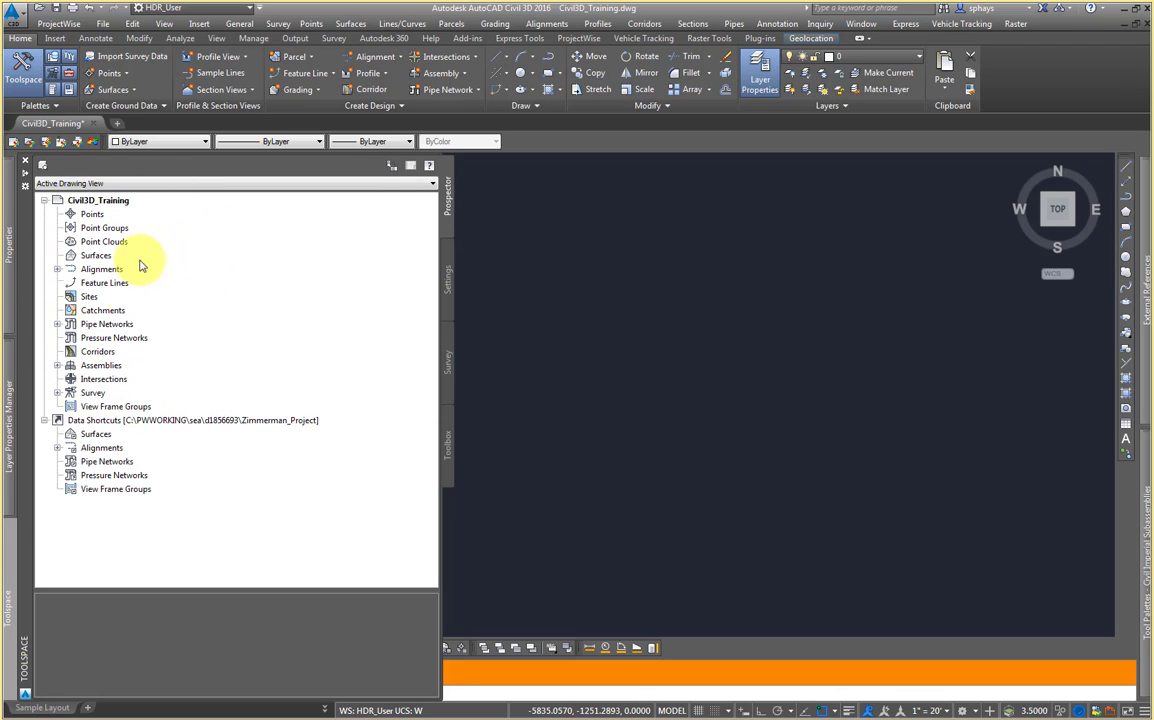
pyautogui.moveTo(140, 300); pyautogui.dragTo(178, 266)
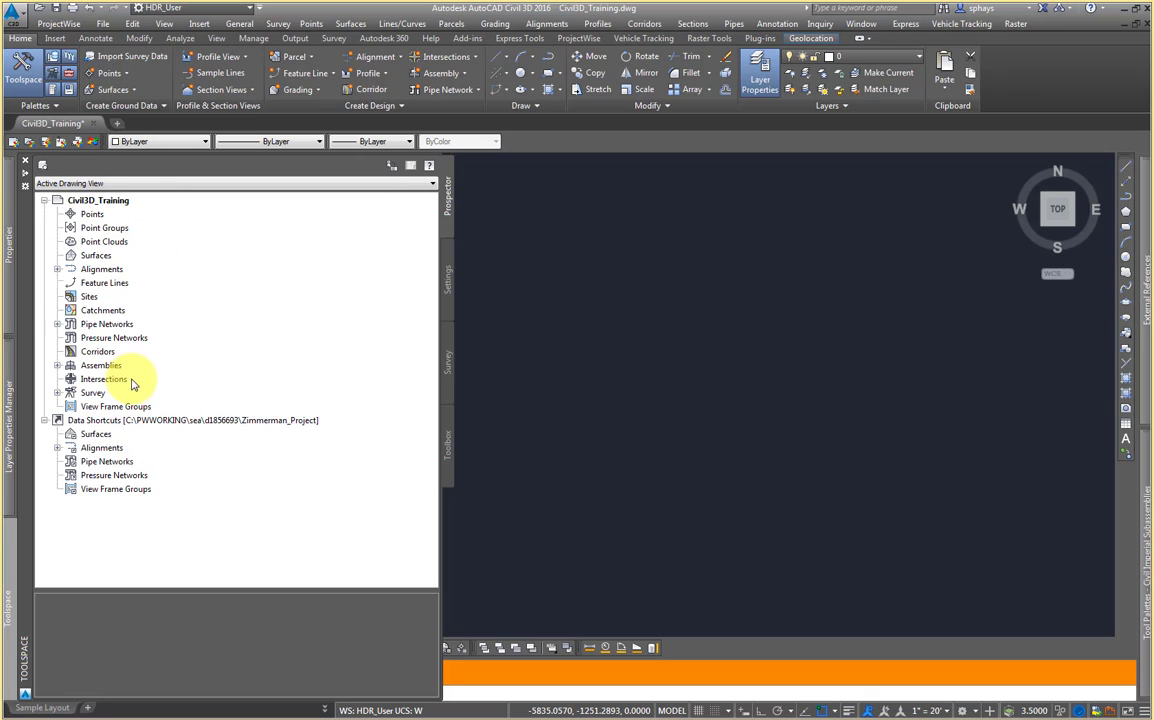
pyautogui.click(263, 422)
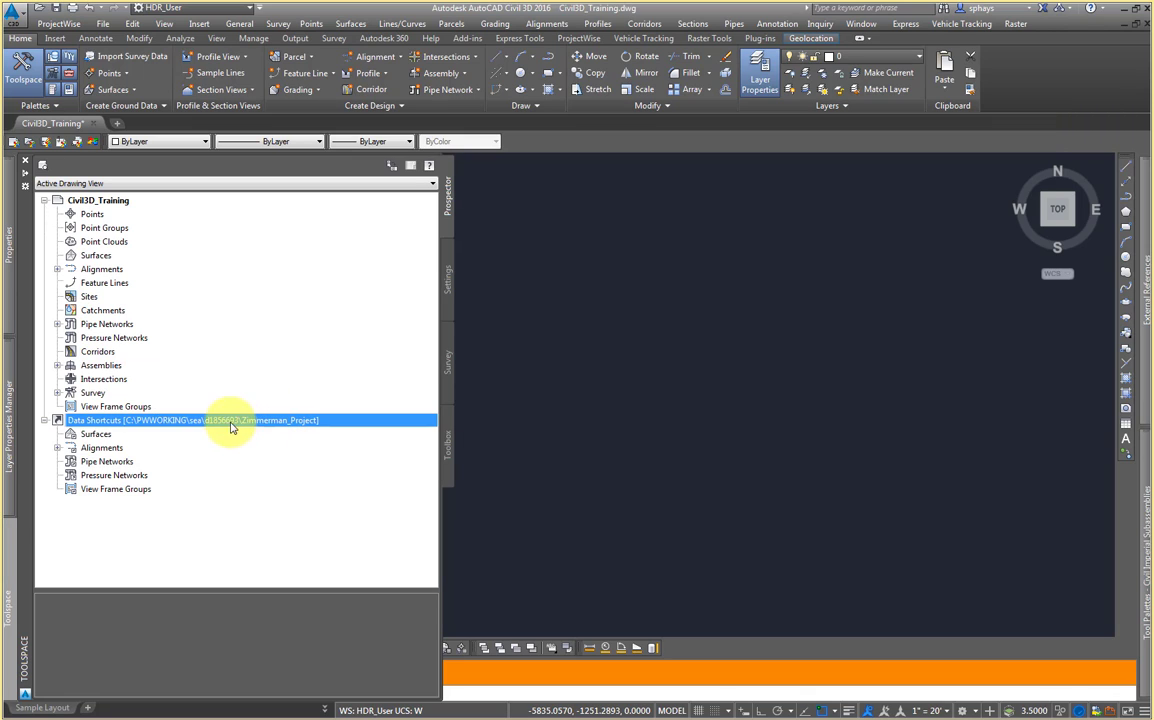
pyautogui.click(59, 449)
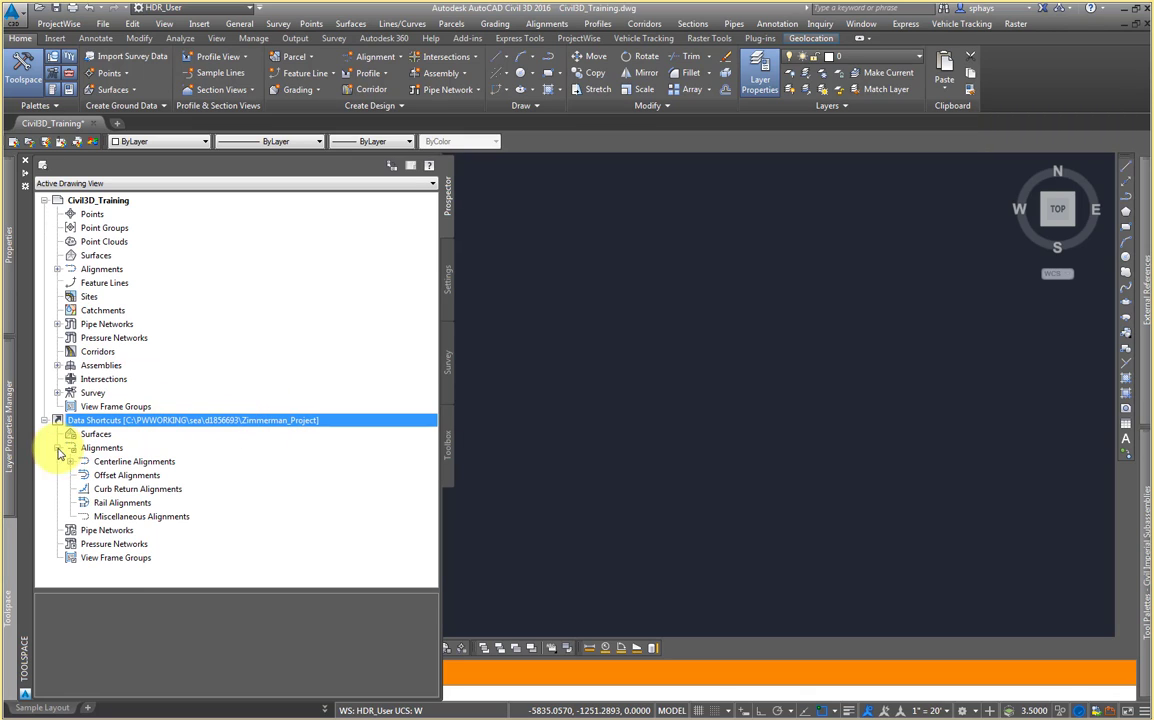
pyautogui.click(71, 461)
pyautogui.click(192, 477)
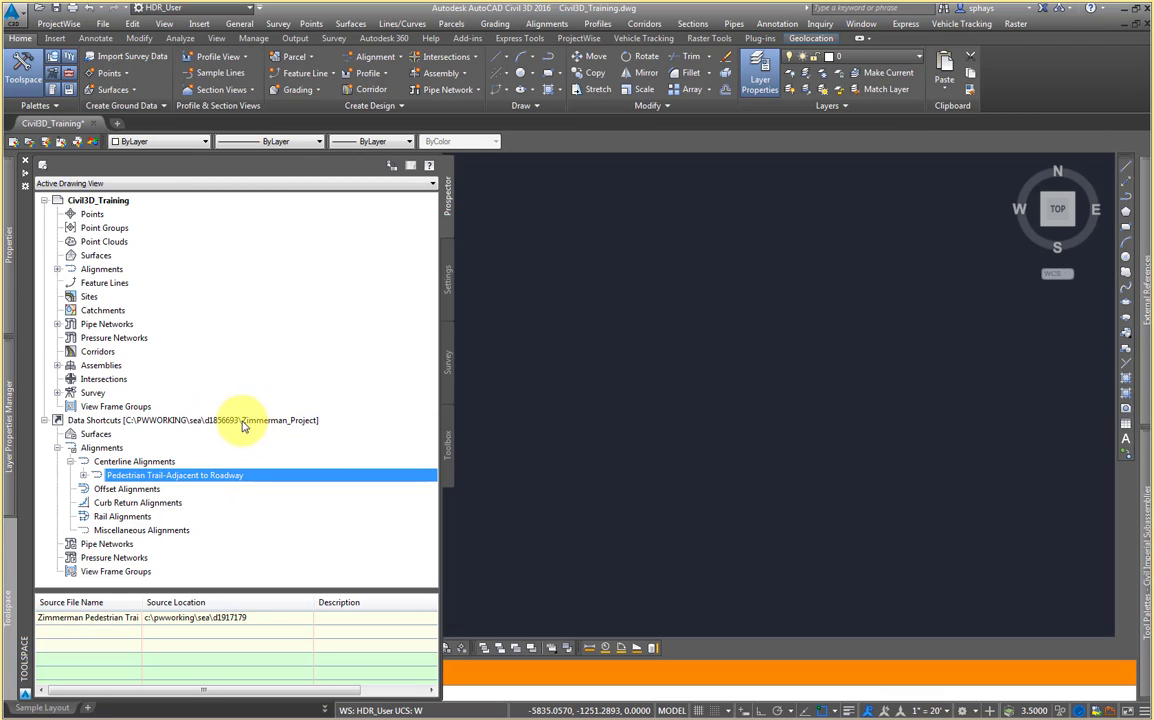
pyautogui.click(57, 447)
pyautogui.click(116, 421)
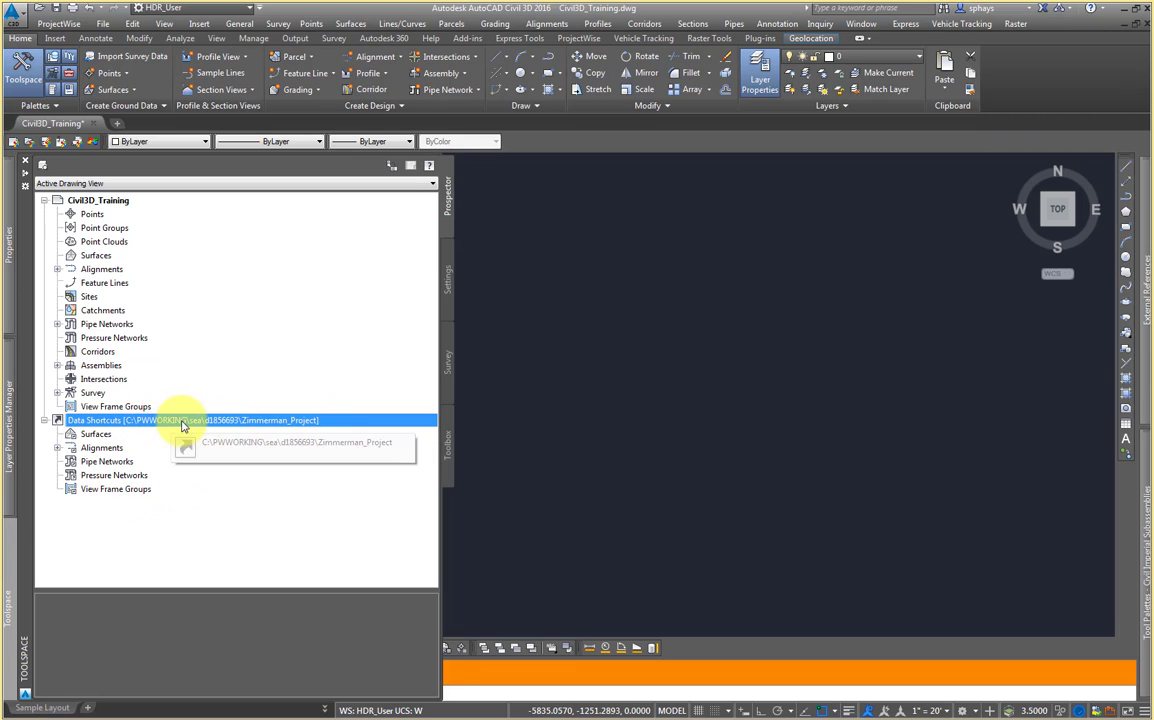
# Step: Expand the drawing and data shortcut alignments and inspect the Pedestrian Trail-Adjacent to Roadway shortcut's options
pyautogui.click(84, 202)
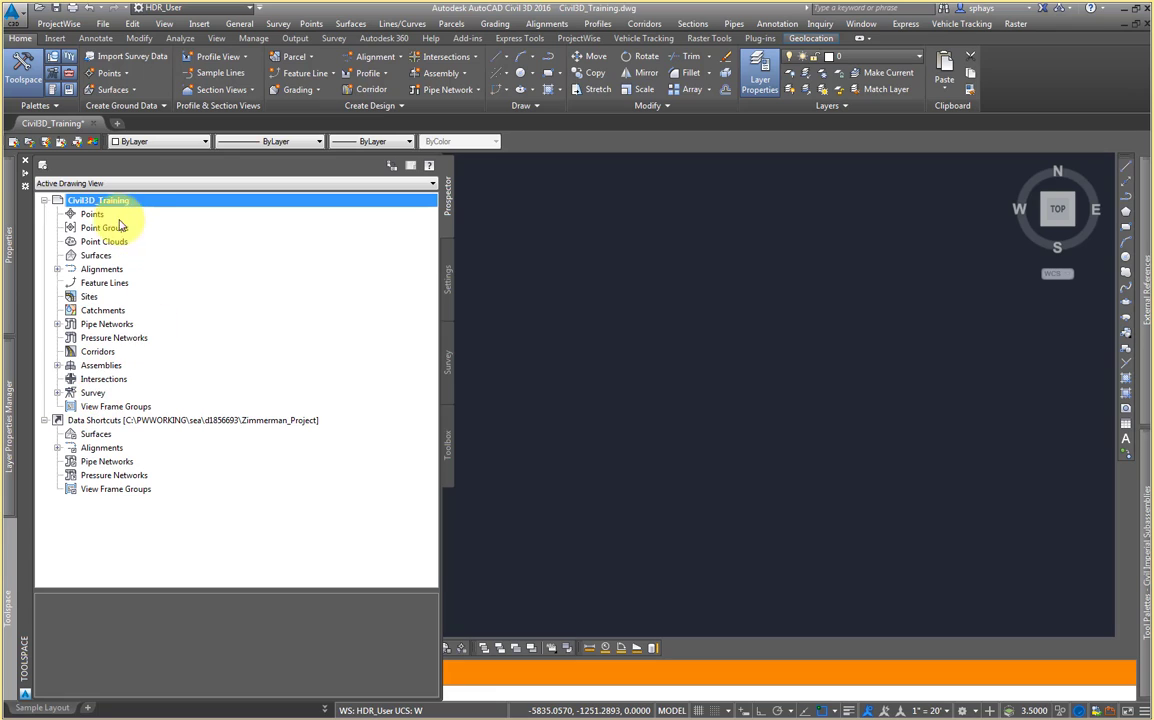
pyautogui.click(57, 269)
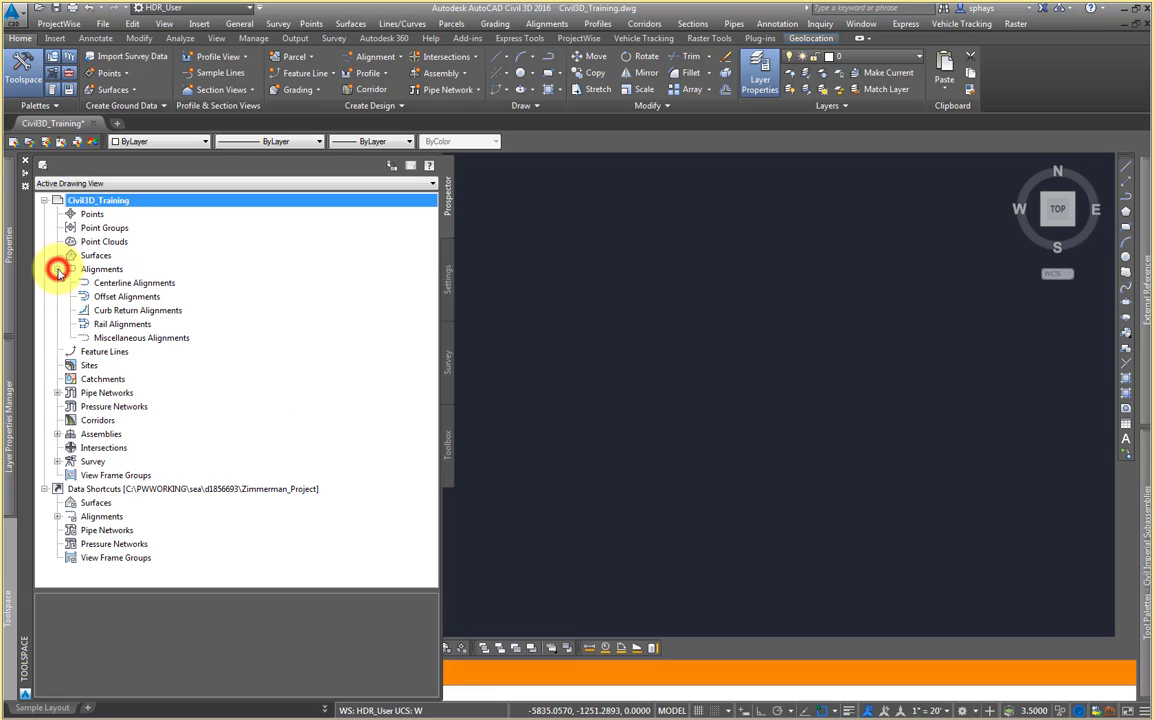
pyautogui.click(57, 516)
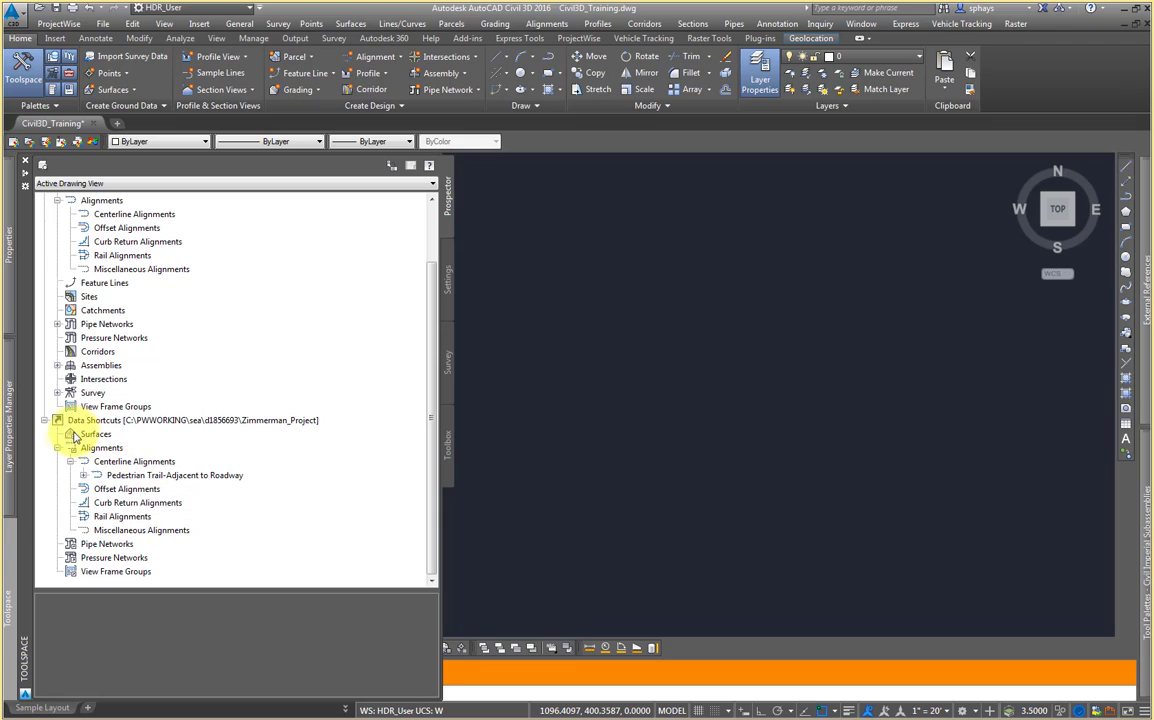
pyautogui.rightClick(152, 482)
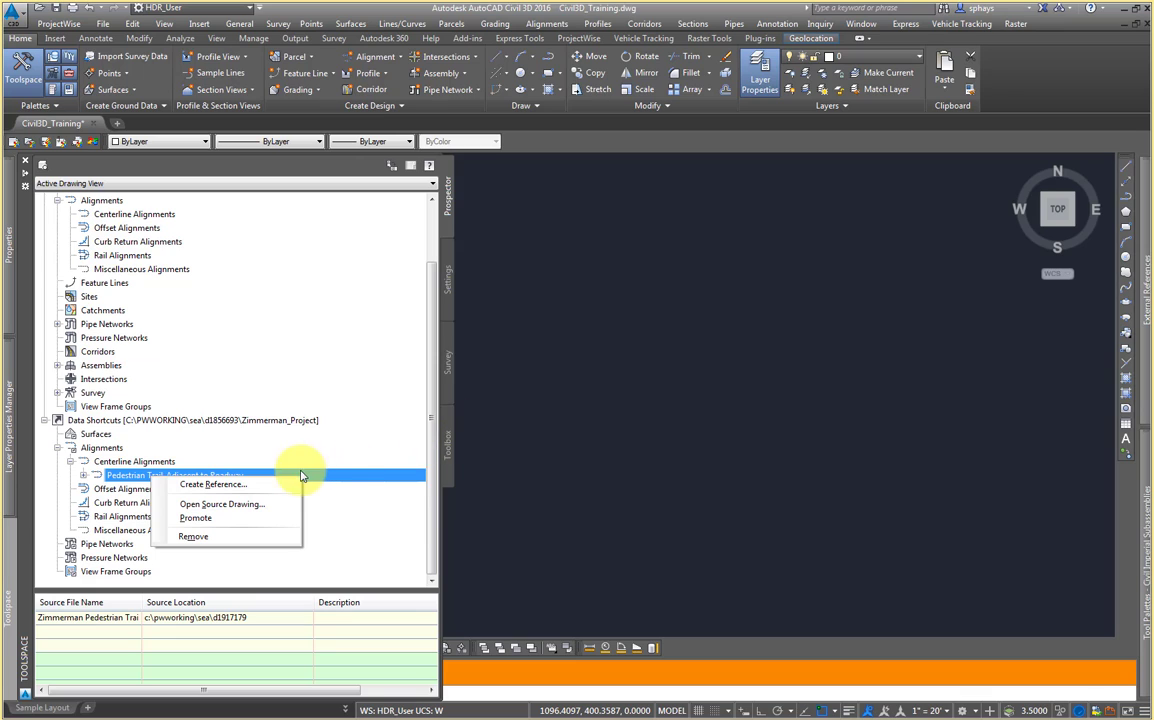
pyautogui.click(347, 475)
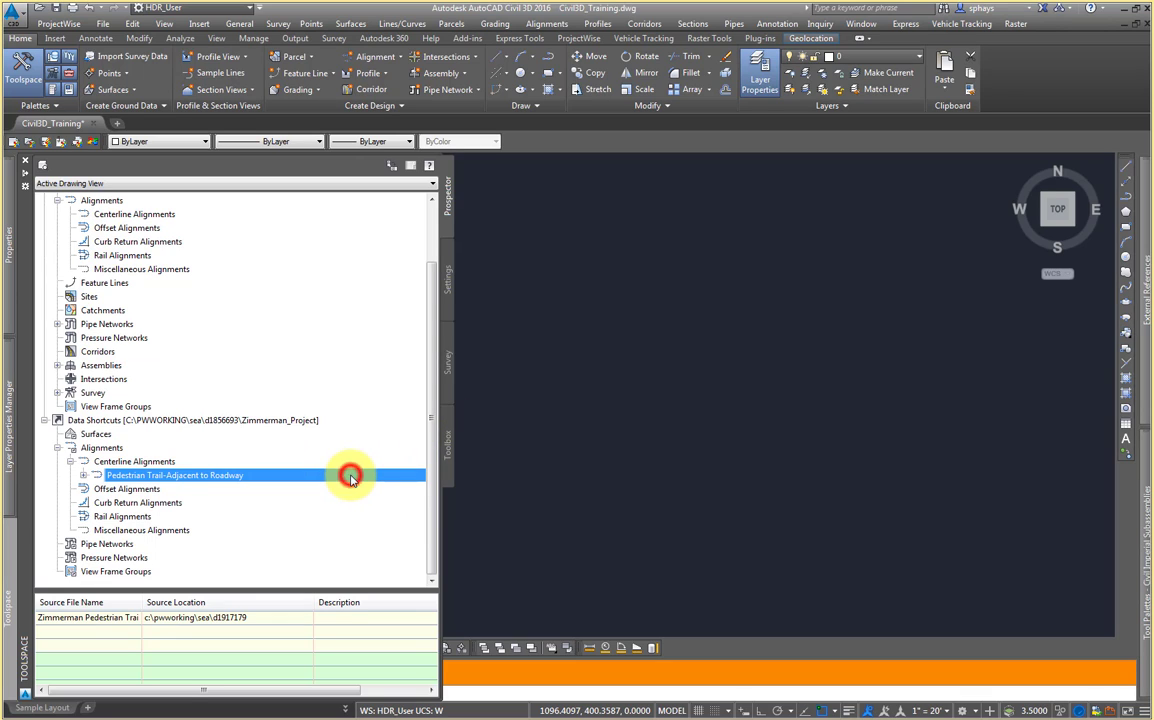
pyautogui.click(58, 447)
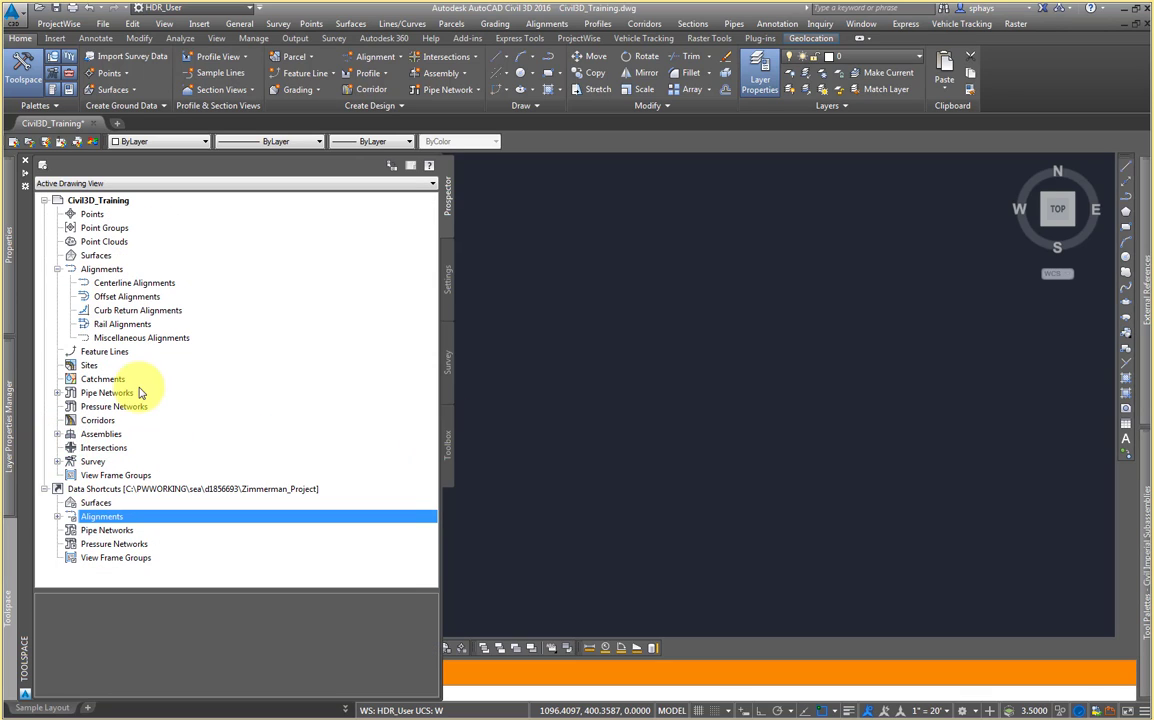
pyautogui.click(57, 269)
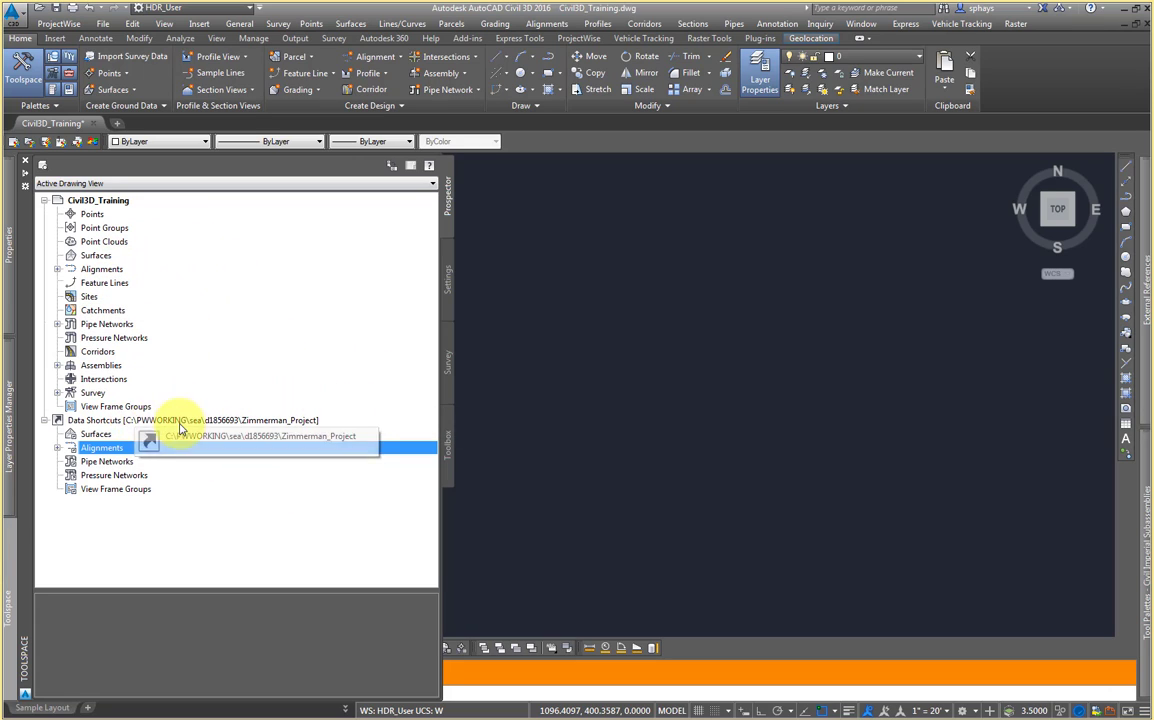
pyautogui.click(121, 421)
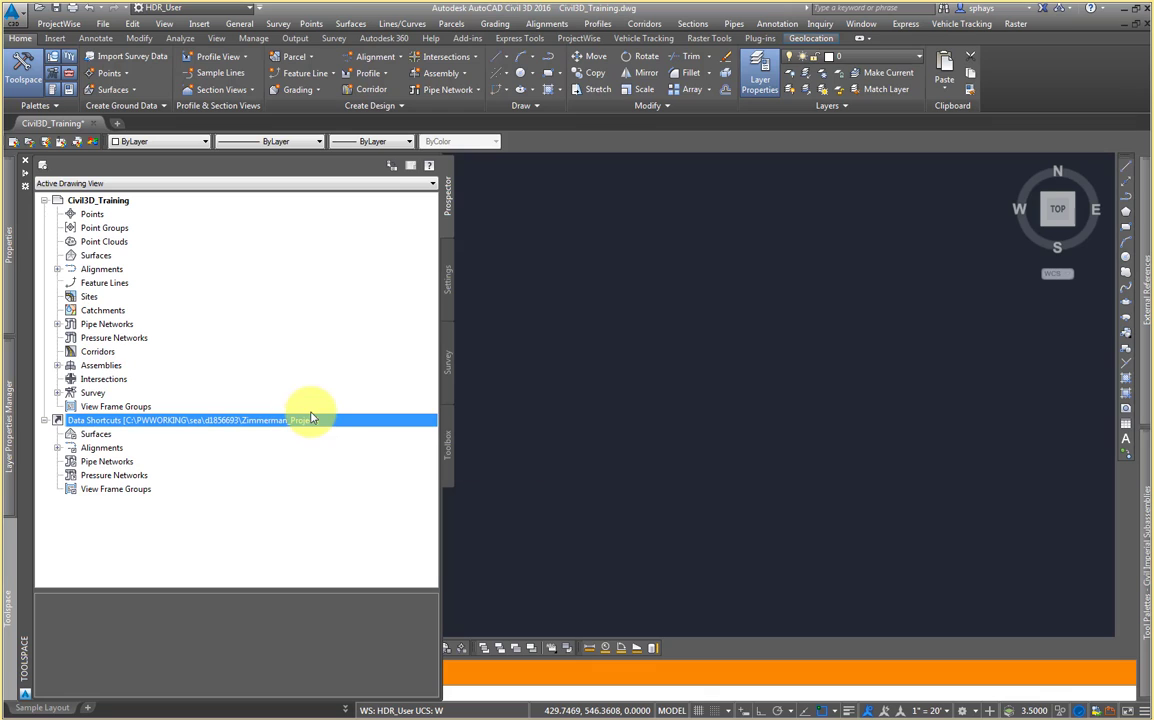
pyautogui.click(582, 343)
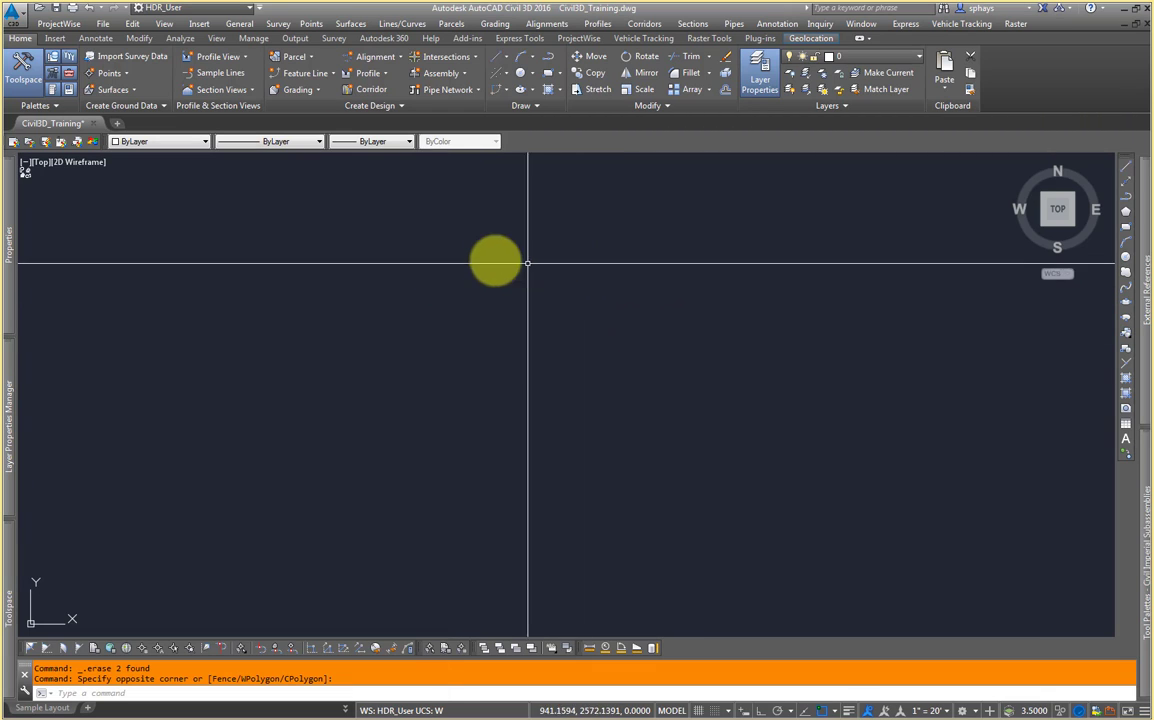
pyautogui.moveTo(10, 550)
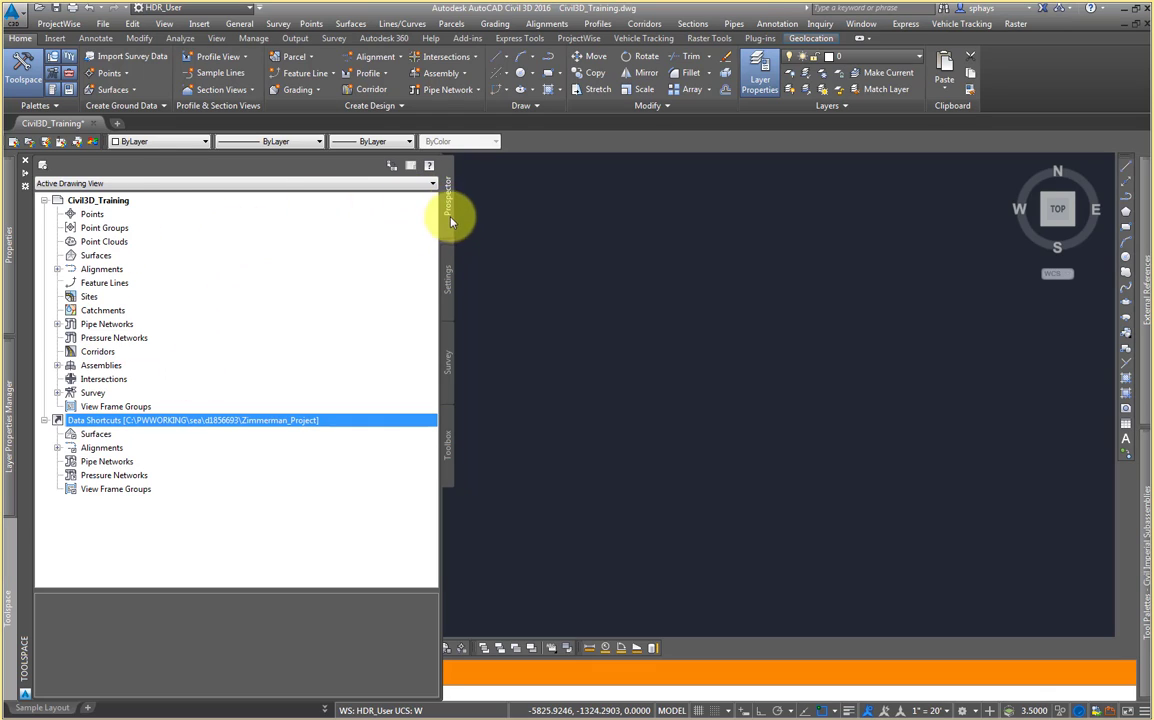
# Step: Open the drawing settings from the Toolspace Settings tab and review the units and zone, then close the dialog
pyautogui.click(447, 270)
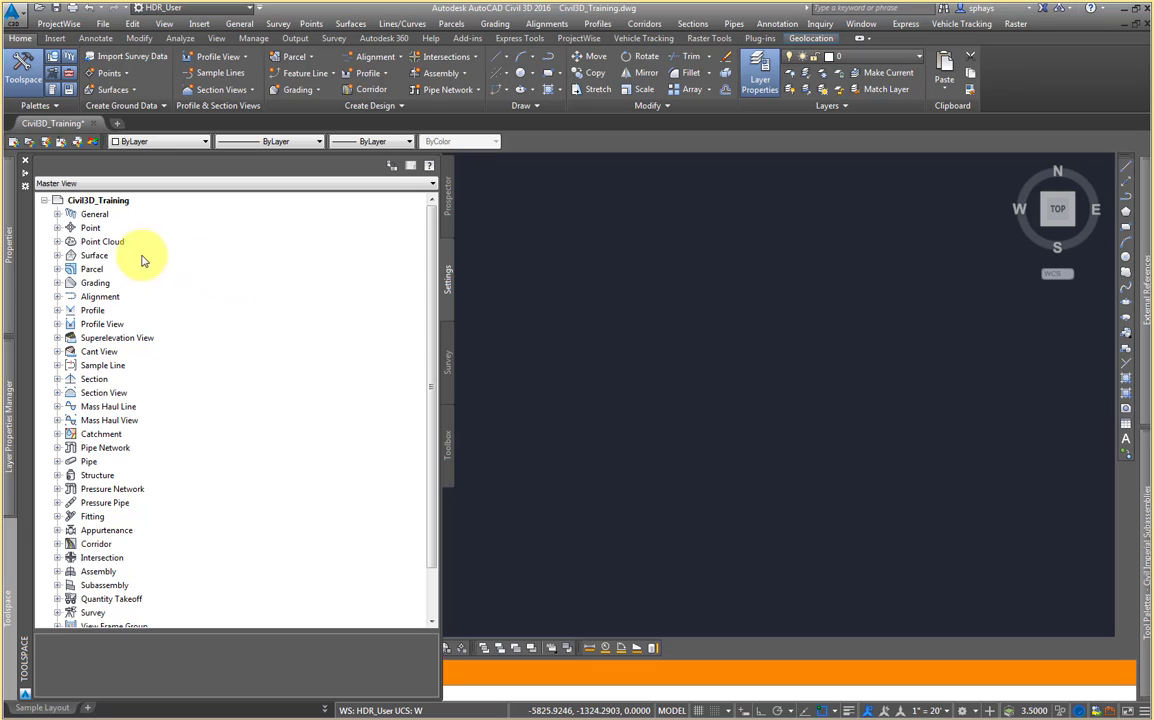
pyautogui.rightClick(112, 207)
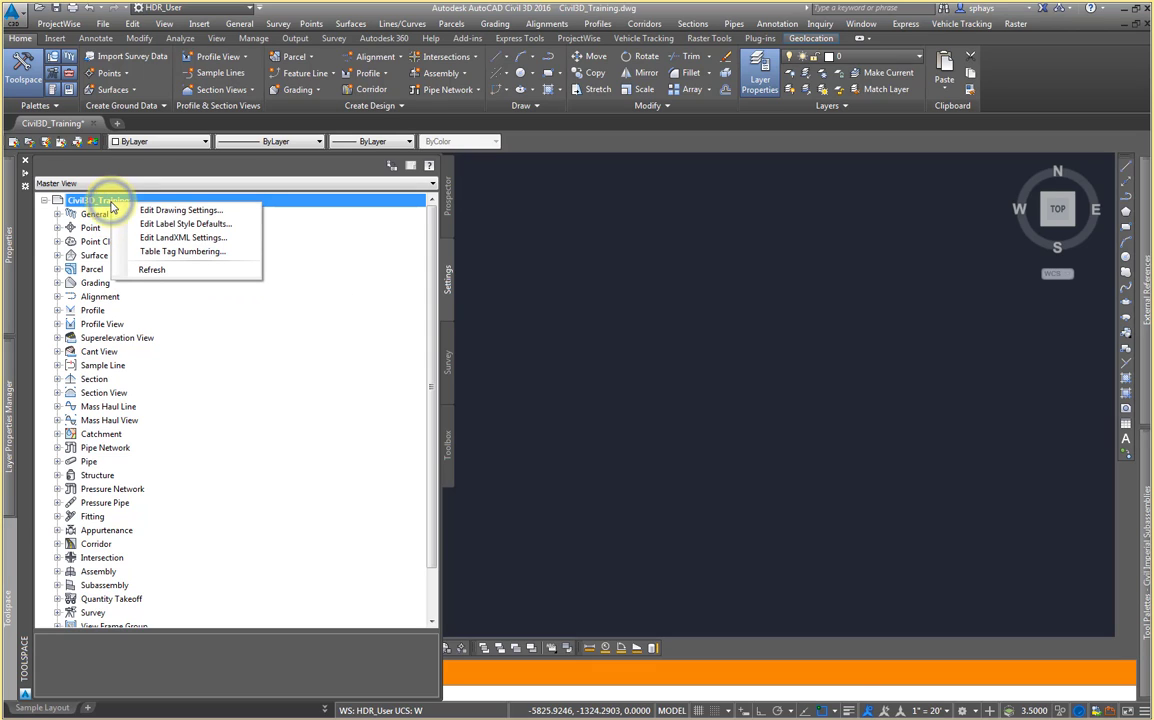
pyautogui.click(211, 212)
pyautogui.moveTo(471, 175); pyautogui.dragTo(627, 225)
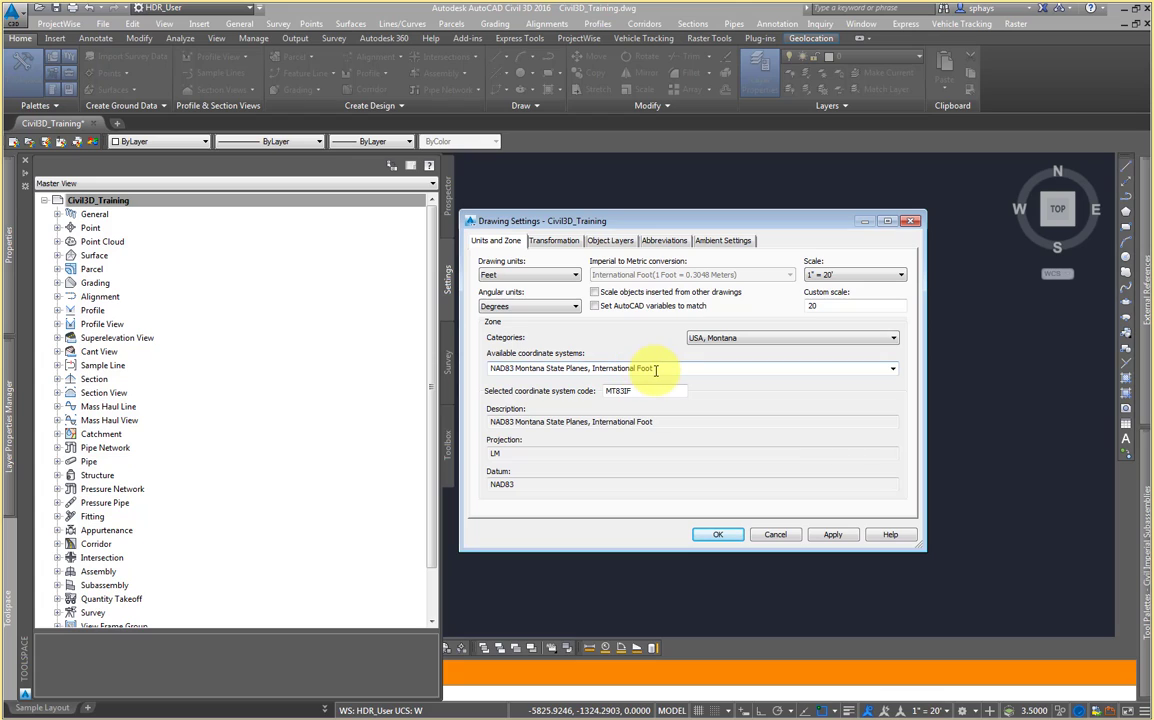
pyautogui.click(720, 536)
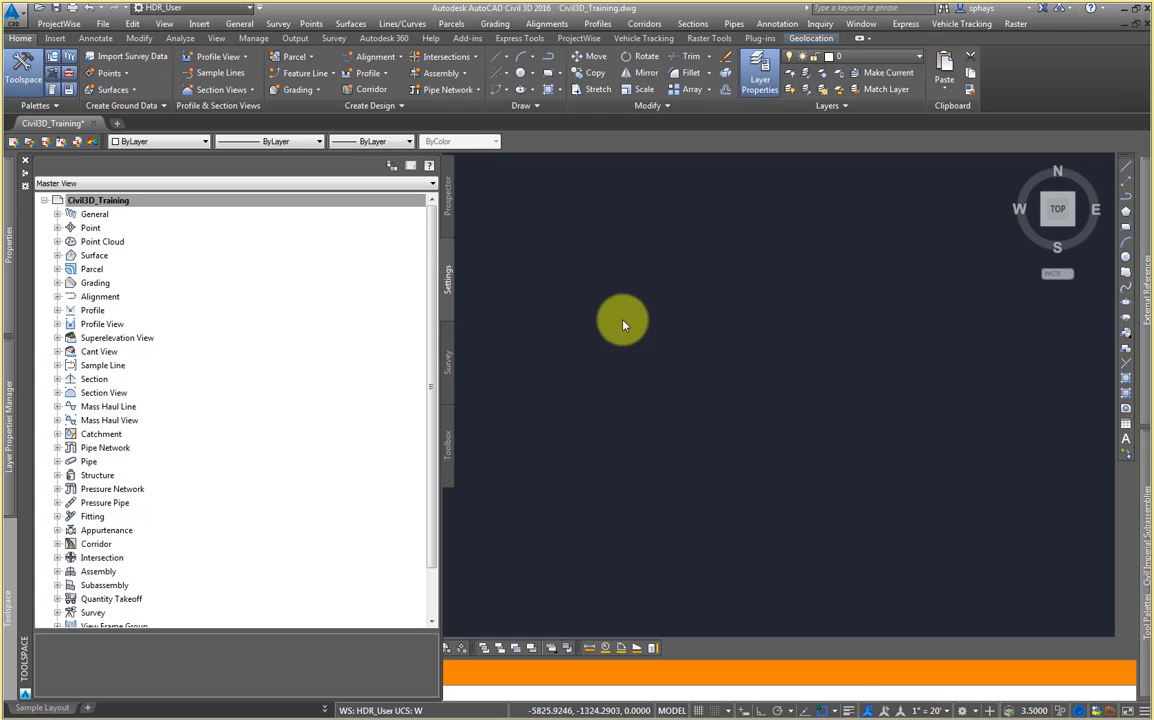
# Step: Turn on the Map Aerial online map from Geolocation, accepting the use of online map data
pyautogui.click(685, 224)
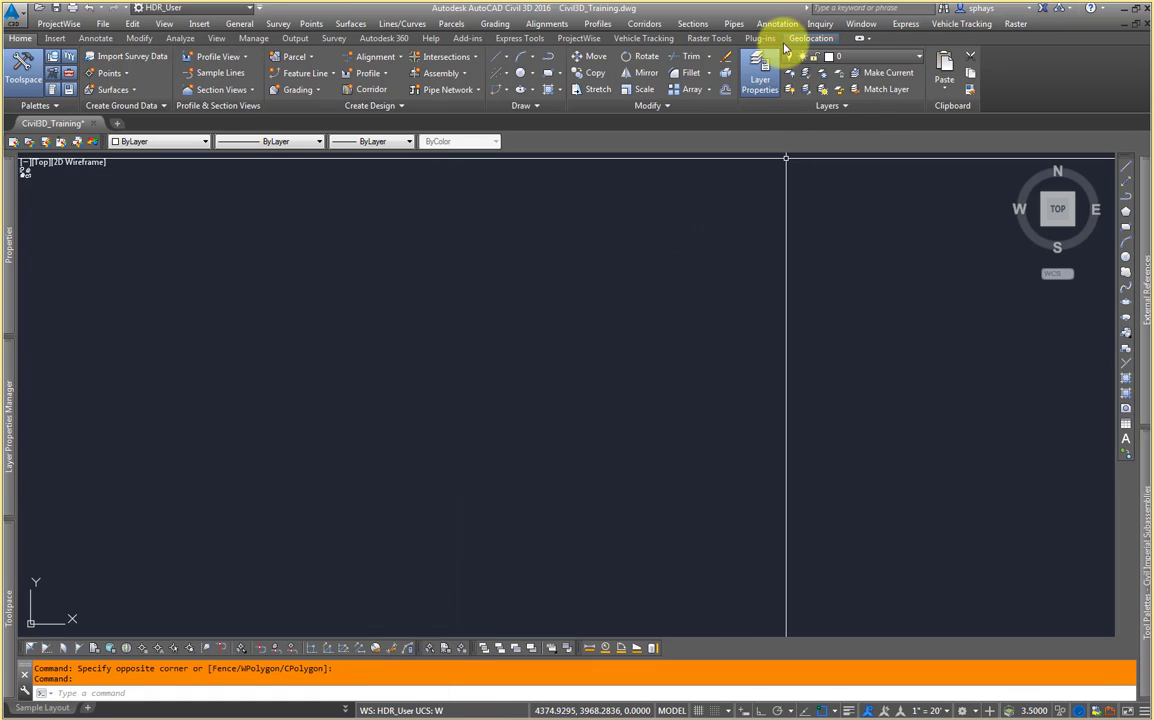
pyautogui.click(810, 40)
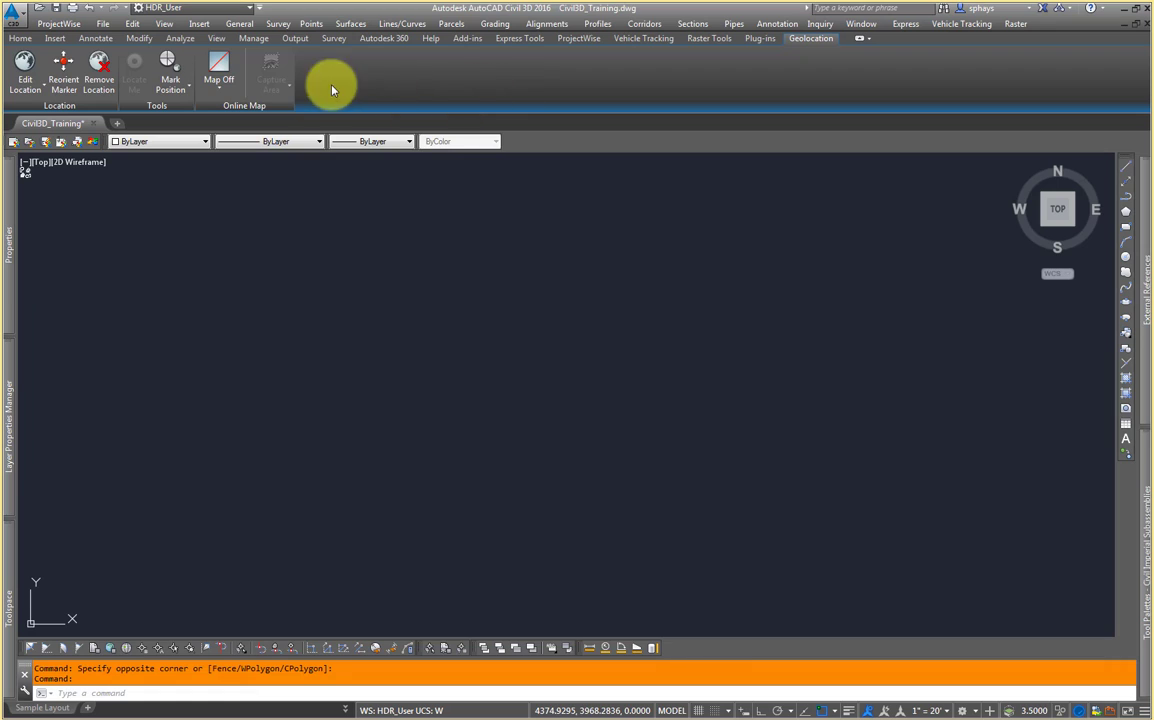
pyautogui.click(225, 91)
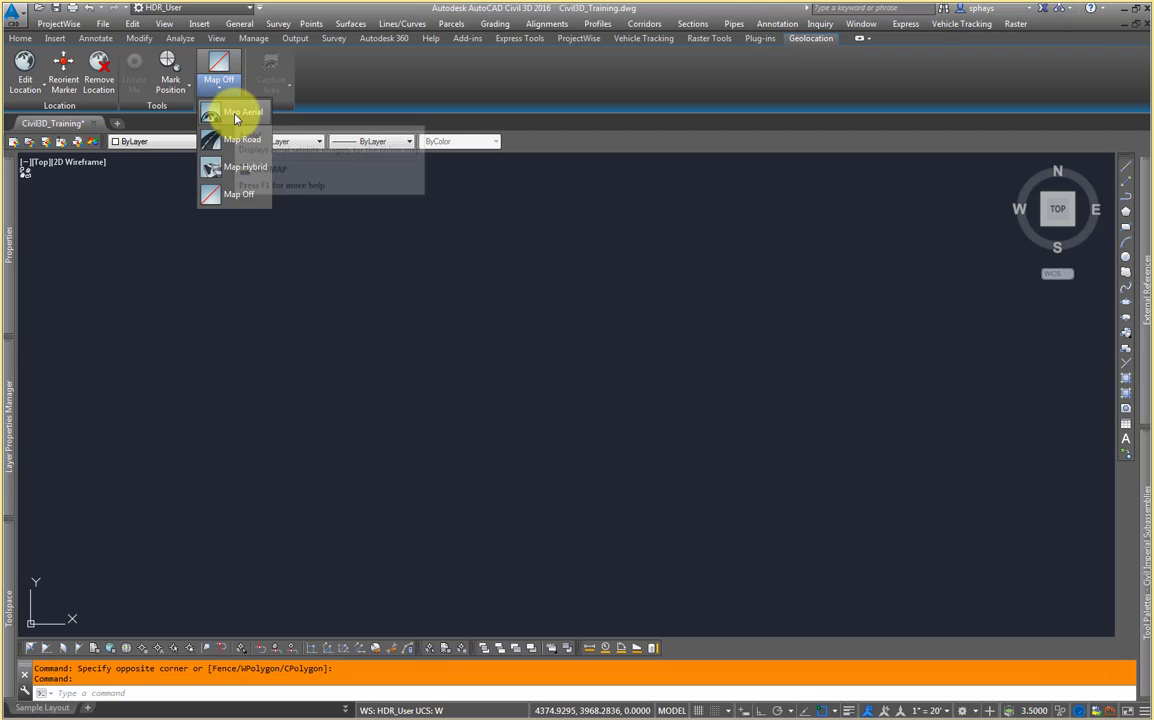
pyautogui.click(238, 112)
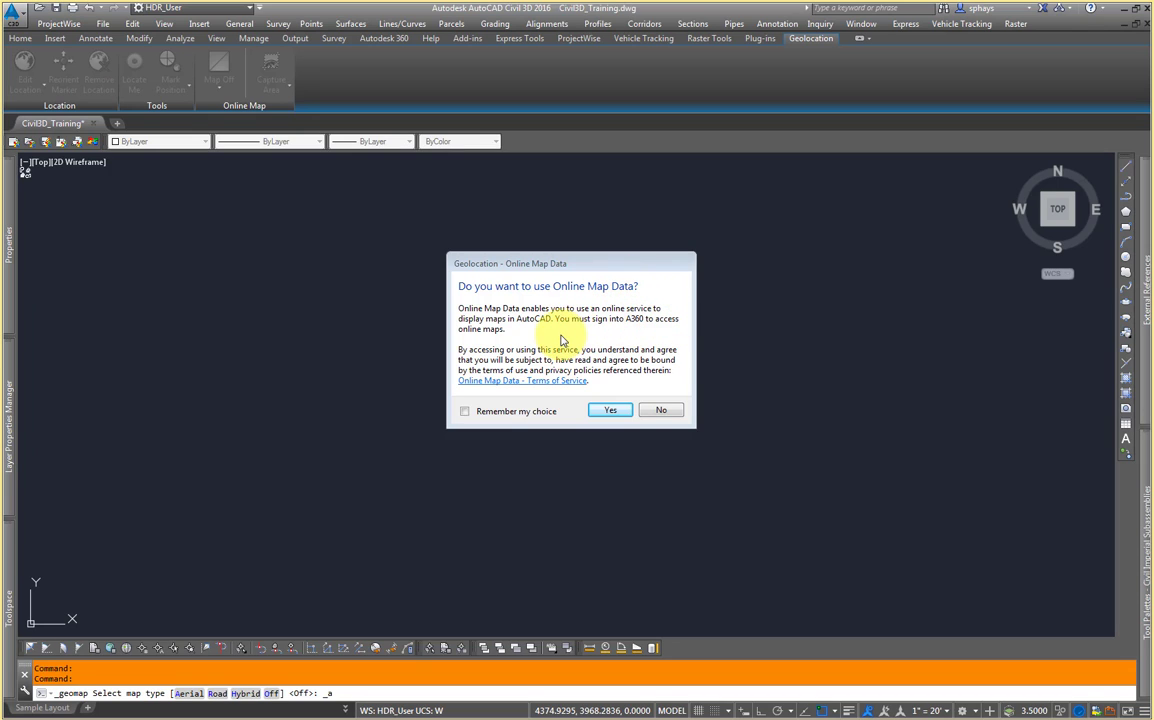
pyautogui.click(626, 412)
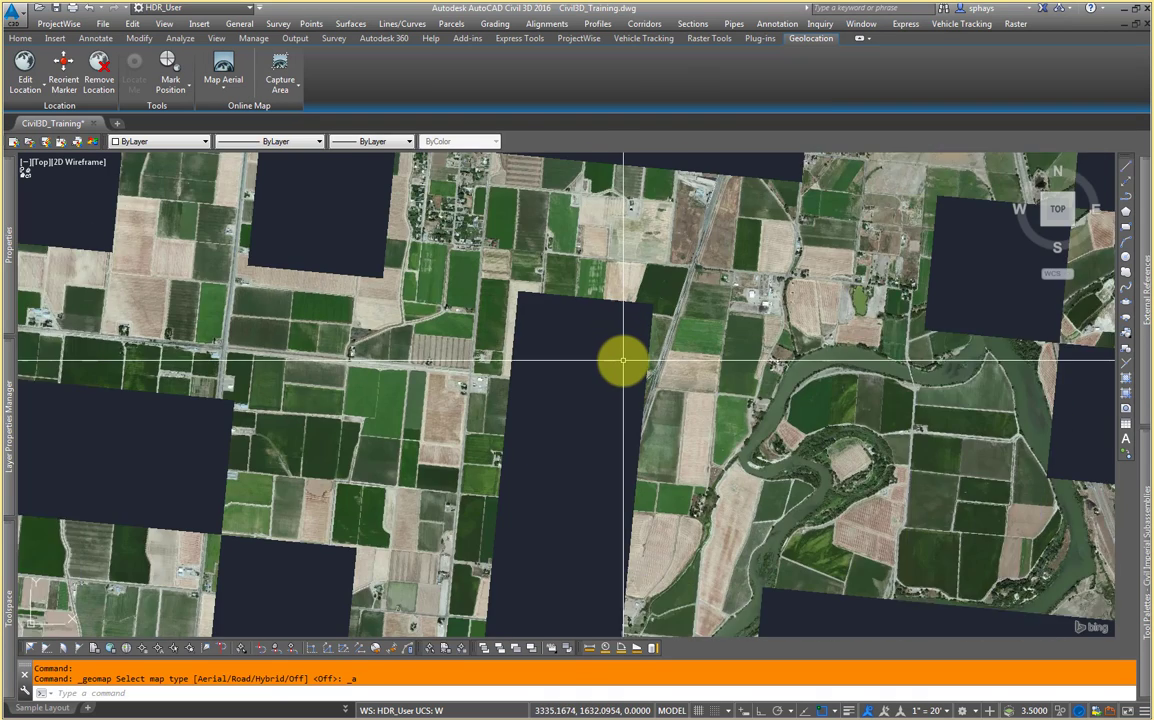
# Step: Zoom out and pan across the aerial map to find the drawing's geographic region
pyautogui.scroll(3, 622, 360)
pyautogui.scroll(-8, 622, 360)
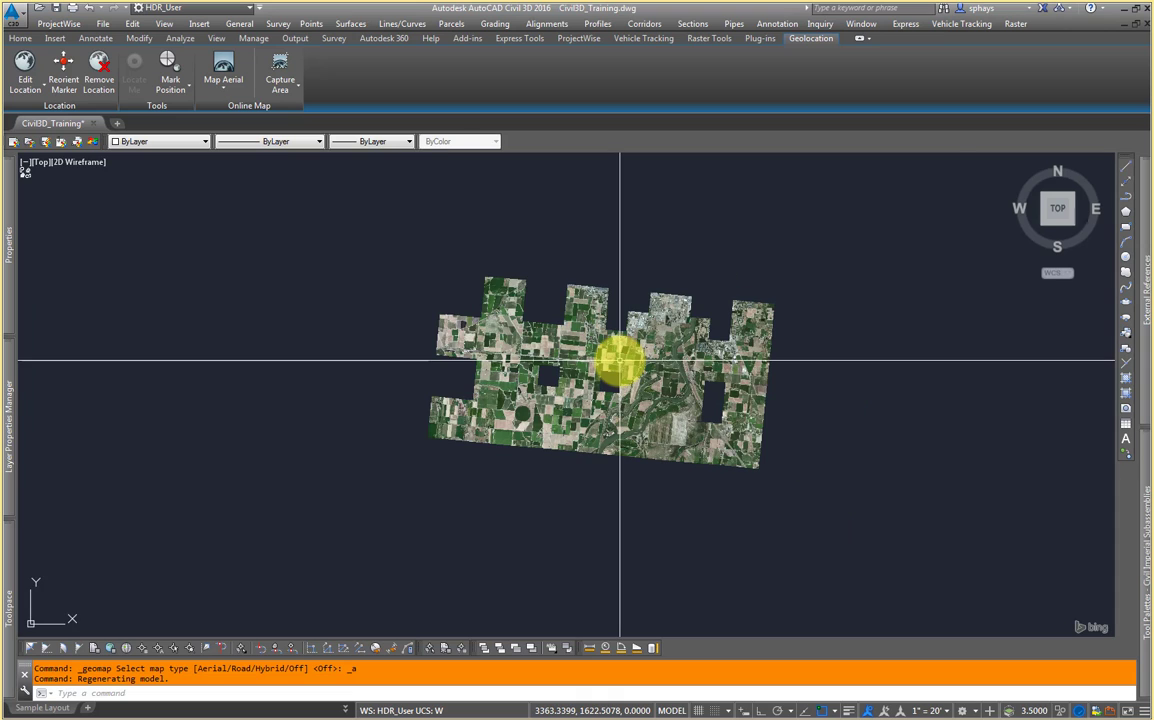
pyautogui.moveTo(603, 361); pyautogui.dragTo(595, 402, button='middle')
pyautogui.scroll(2, 616, 350)
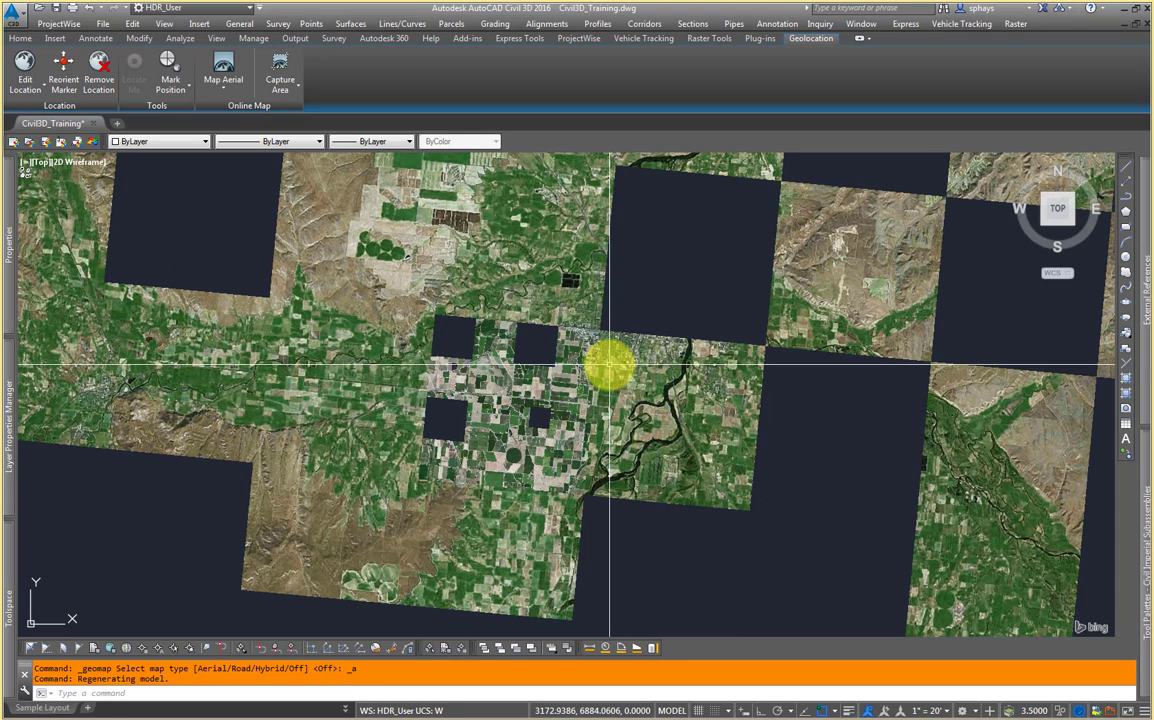
pyautogui.scroll(-2, 573, 378)
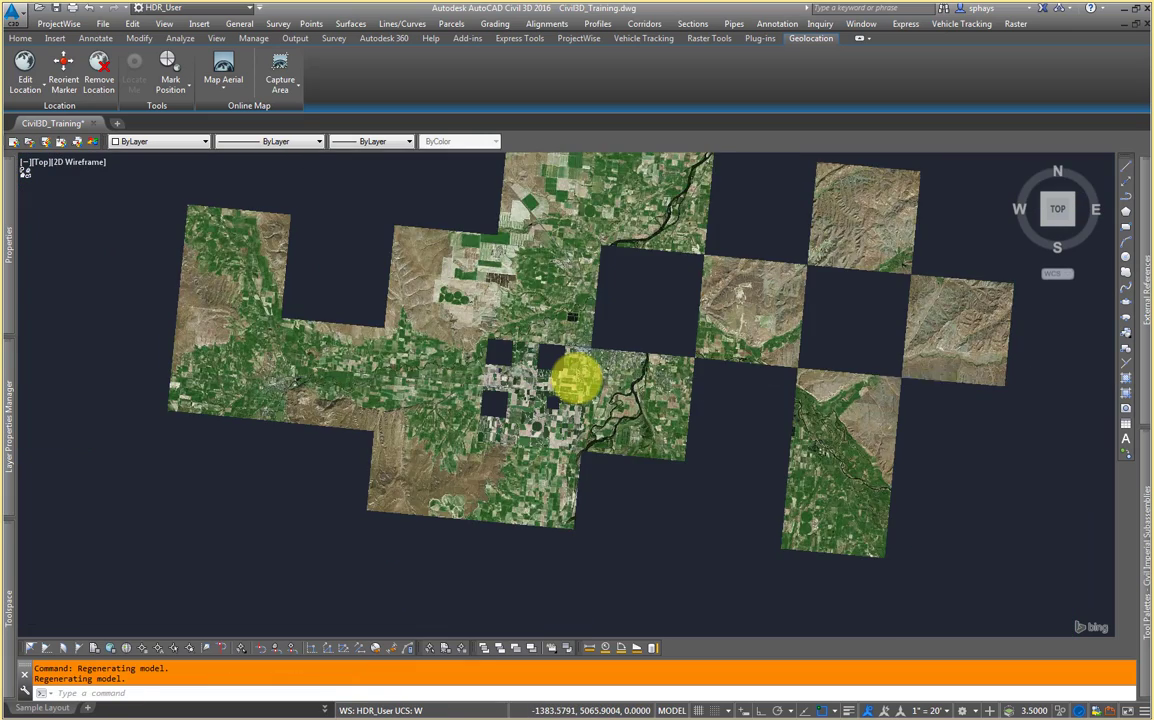
pyautogui.scroll(-3, 575, 377)
pyautogui.scroll(-2, 575, 377)
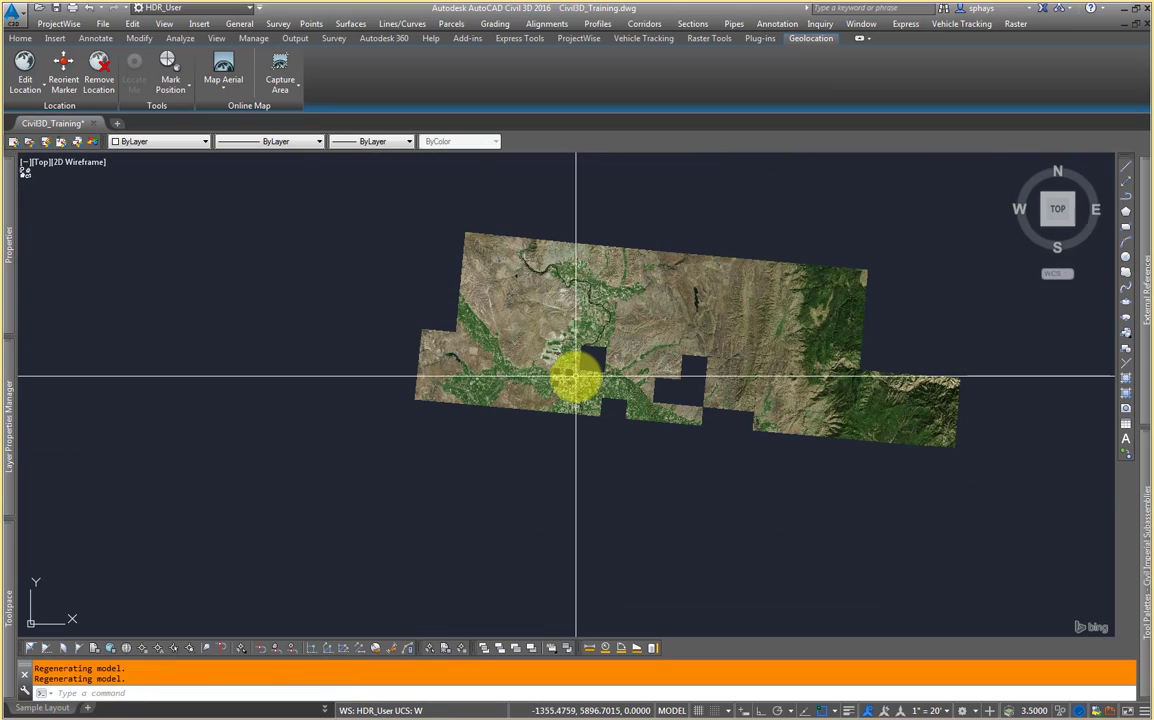
pyautogui.moveTo(736, 364); pyautogui.dragTo(460, 489, button='middle')
pyautogui.scroll(-2, 460, 488)
pyautogui.moveTo(580, 400); pyautogui.dragTo(644, 420, button='middle')
pyautogui.scroll(-2, 646, 408)
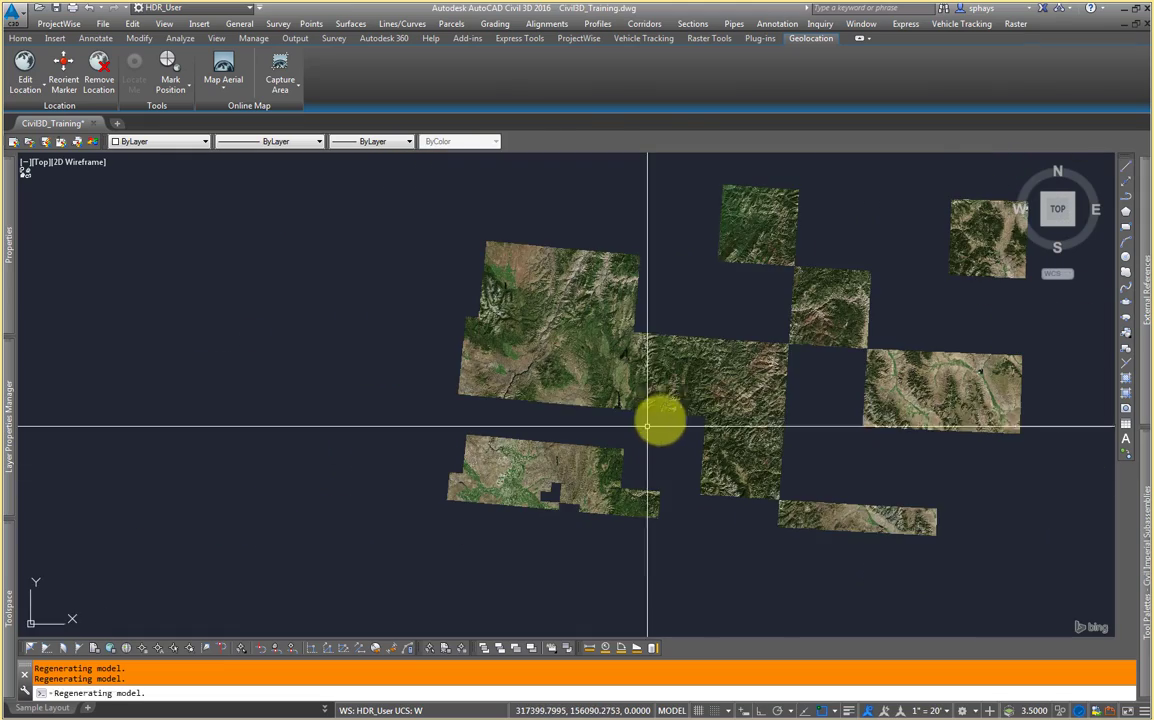
pyautogui.moveTo(859, 409); pyautogui.dragTo(639, 463, button='middle')
pyautogui.scroll(-2, 638, 456)
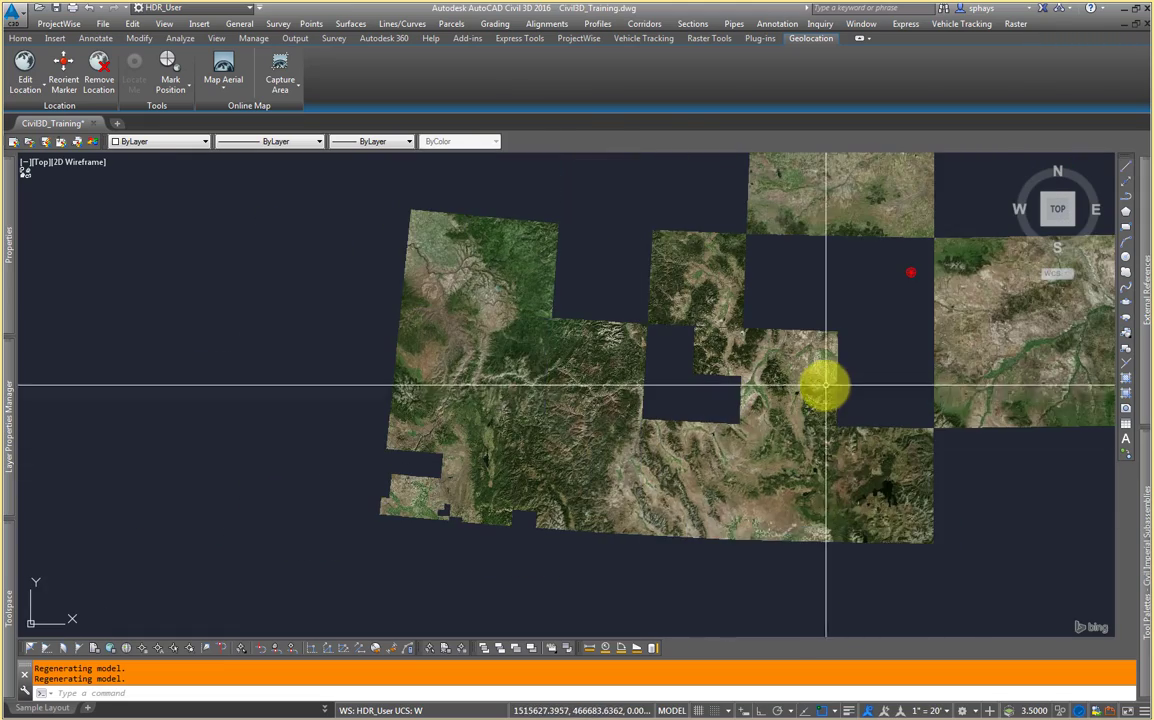
pyautogui.moveTo(822, 385); pyautogui.dragTo(683, 425, button='middle')
pyautogui.scroll(-2, 586, 466)
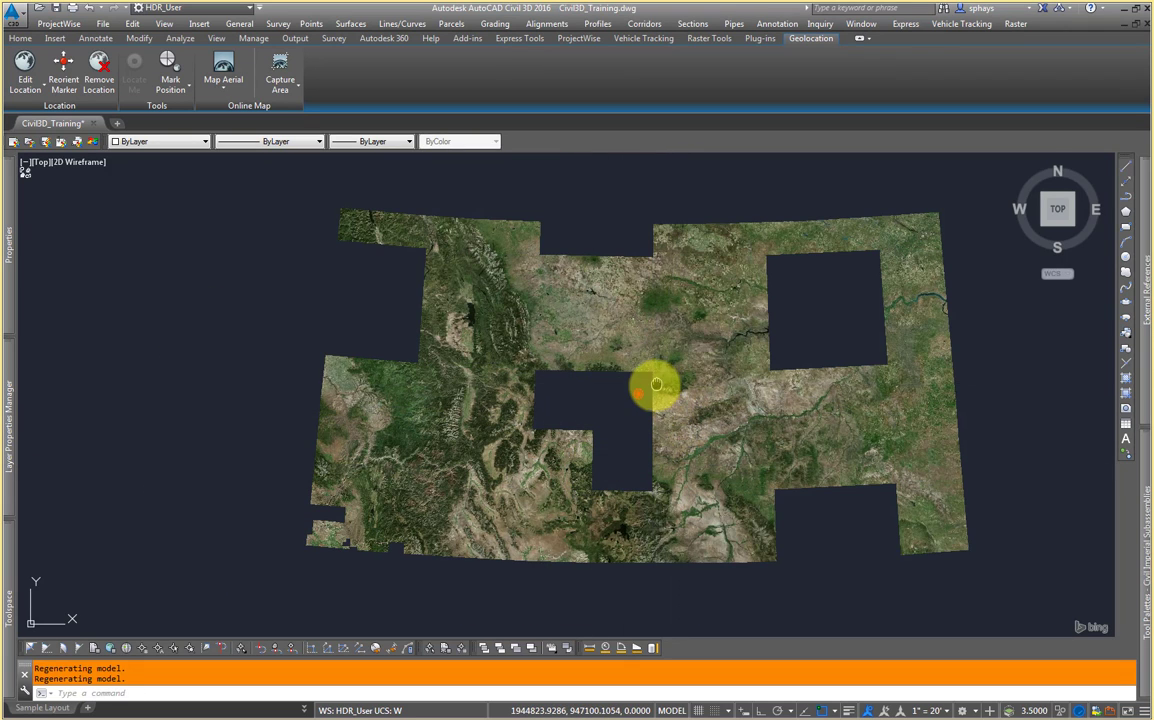
pyautogui.moveTo(654, 386); pyautogui.dragTo(651, 397, button='middle')
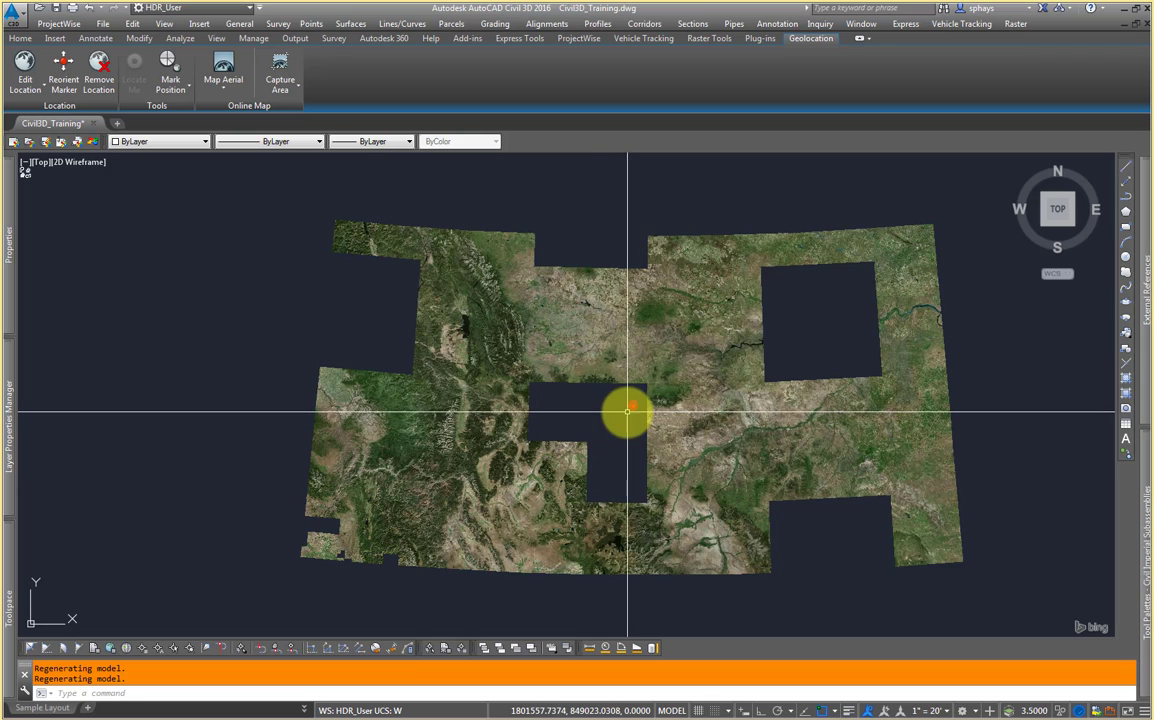
pyautogui.moveTo(644, 407); pyautogui.dragTo(632, 409, button='middle')
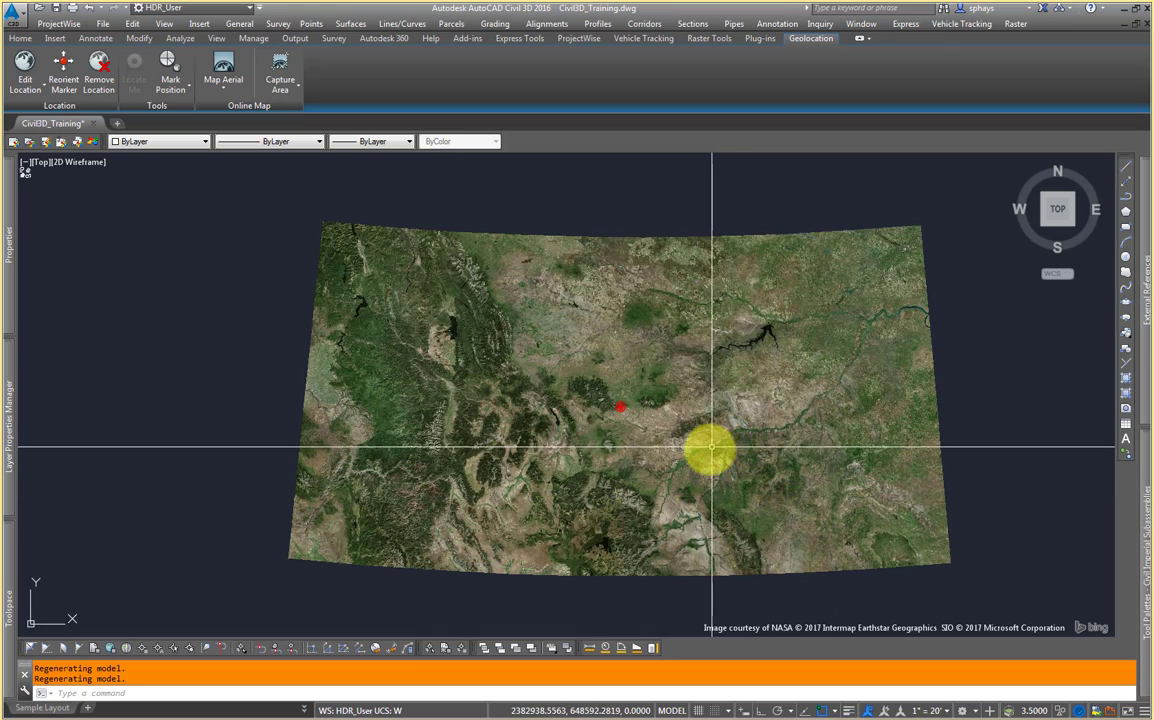
# Step: Zoom into the city along the river on the aerial map and check the signed-in account menu
pyautogui.scroll(2, 697, 453)
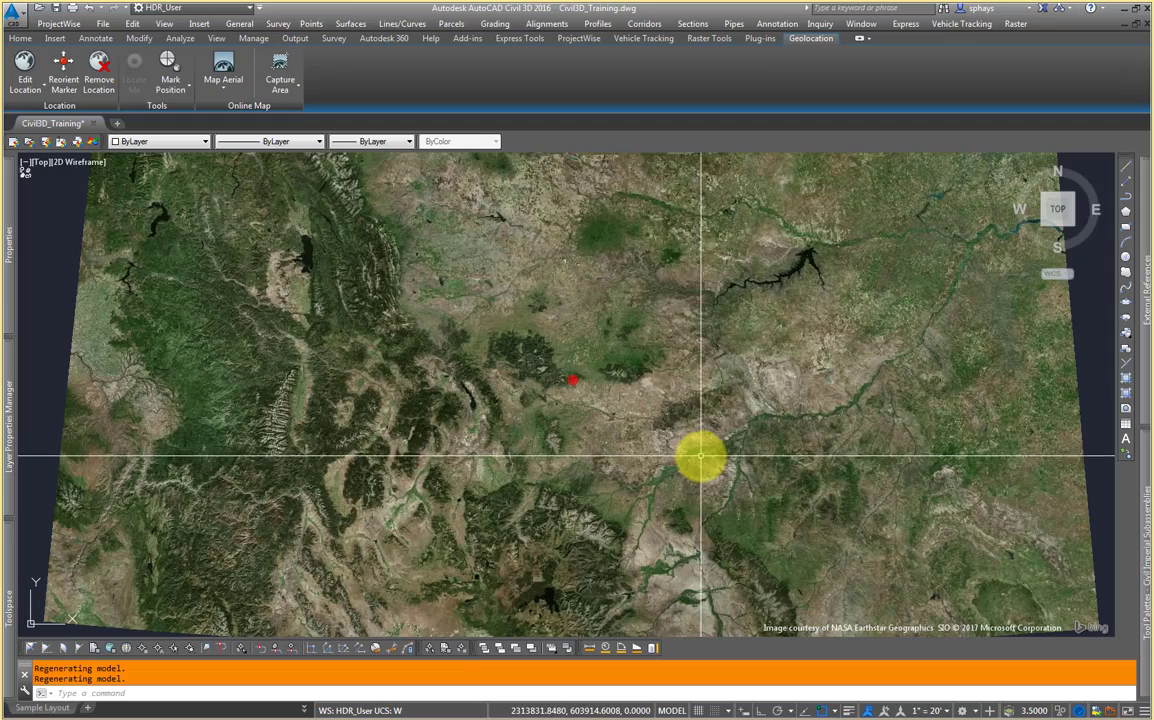
pyautogui.scroll(2, 697, 453)
pyautogui.scroll(2, 688, 457)
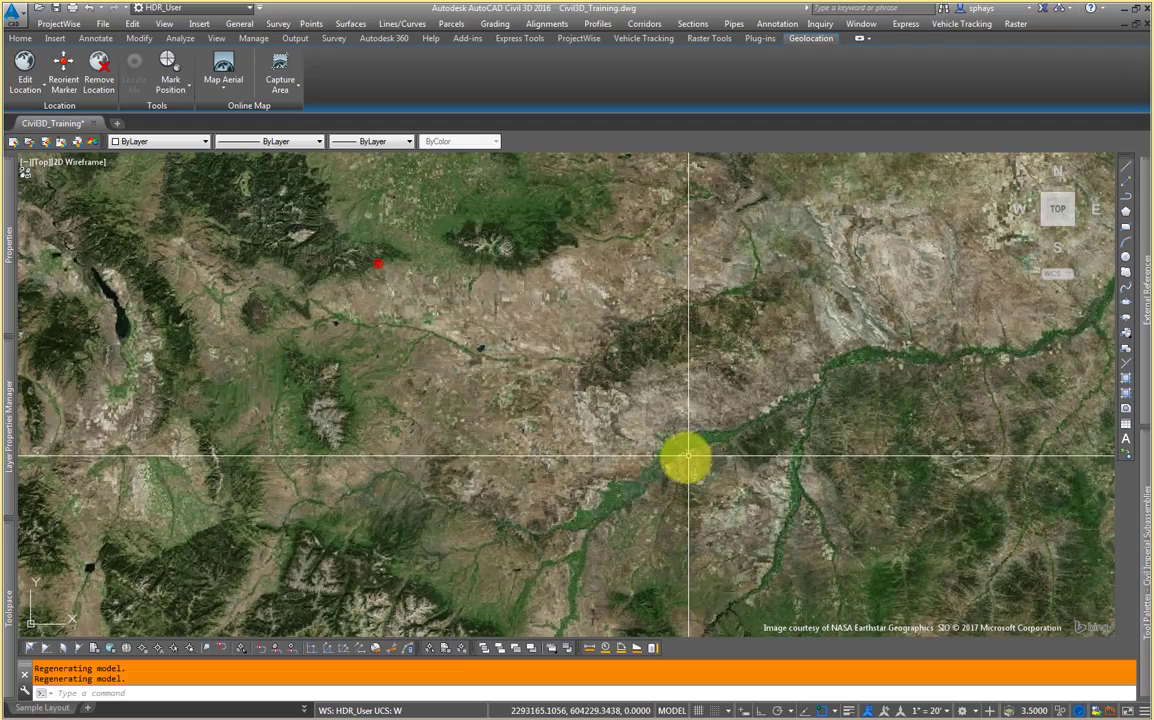
pyautogui.scroll(2, 645, 485)
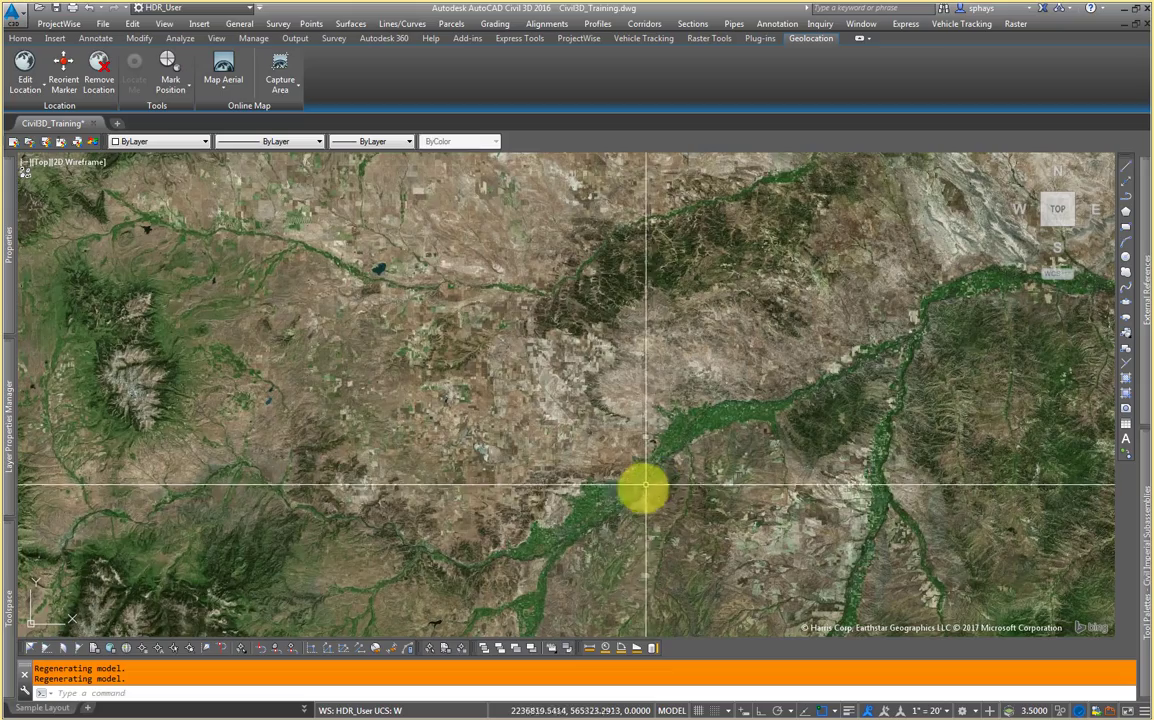
pyautogui.scroll(2, 615, 510)
pyautogui.moveTo(608, 520); pyautogui.dragTo(632, 462, button='middle')
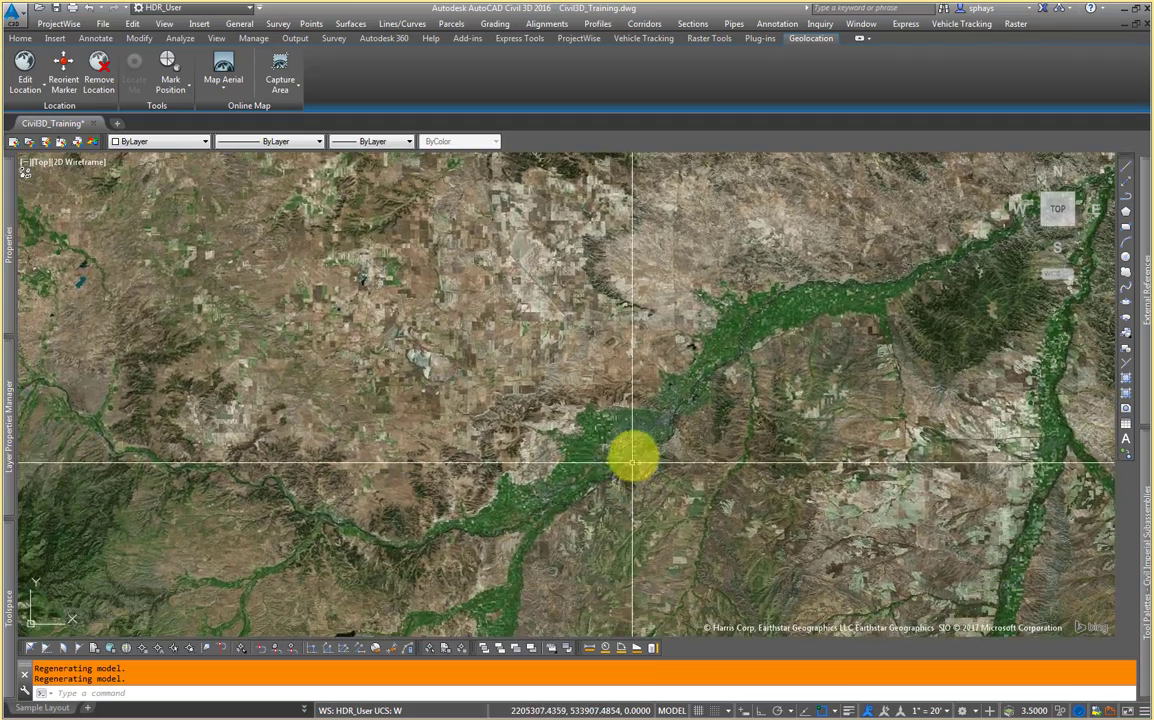
pyautogui.scroll(1, 633, 458)
pyautogui.scroll(1, 639, 437)
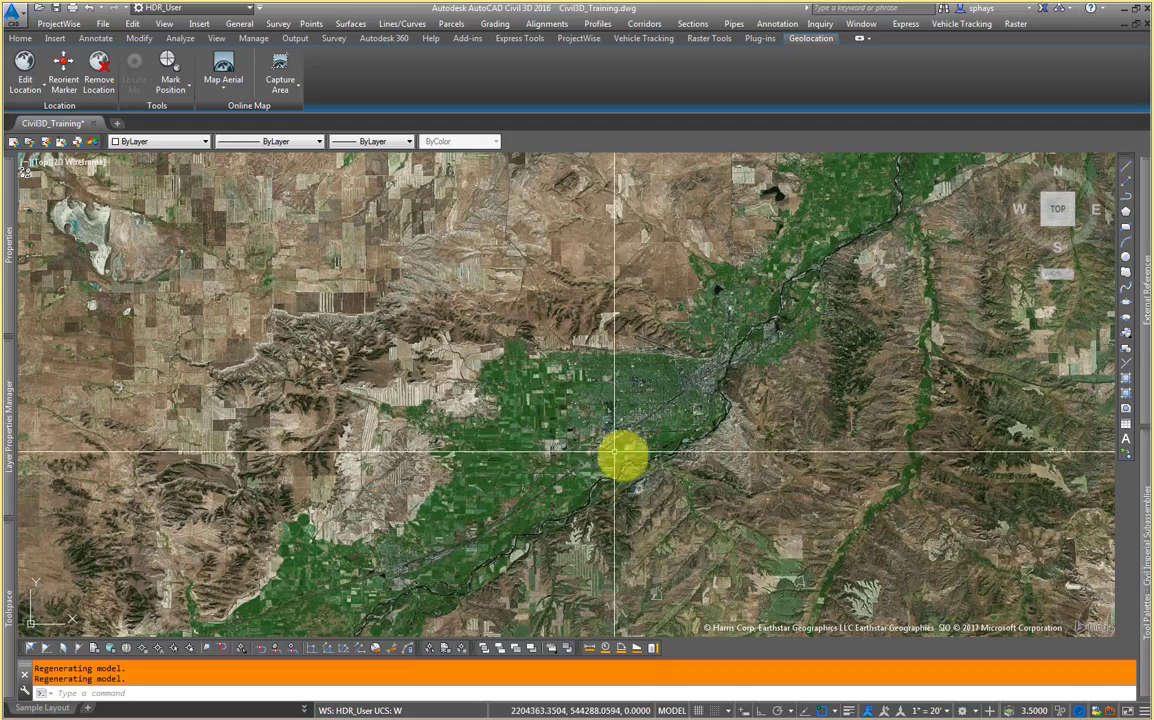
pyautogui.scroll(1, 669, 407)
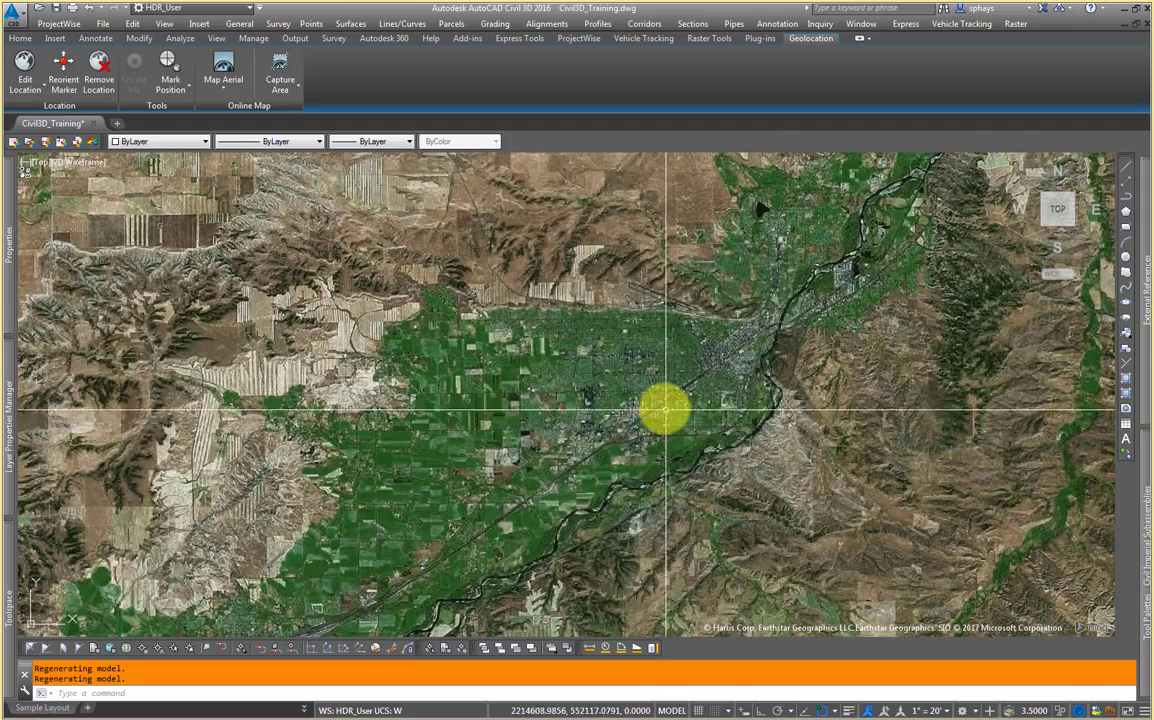
pyautogui.scroll(1, 659, 410)
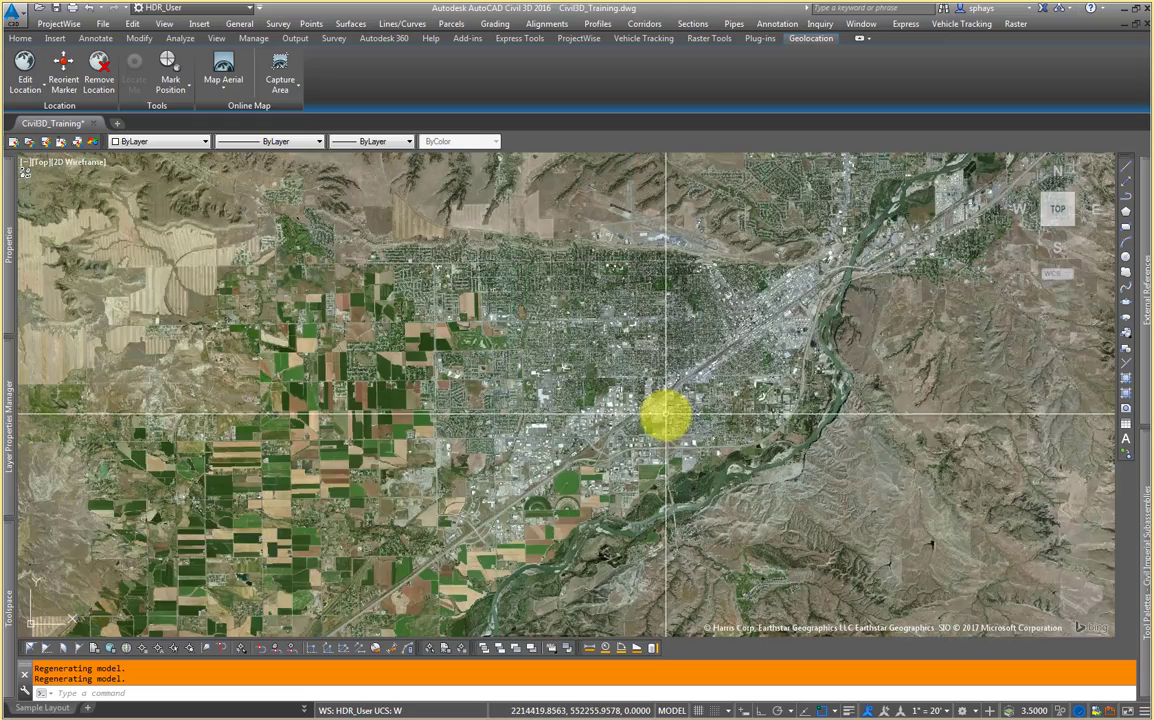
pyautogui.scroll(1, 632, 420)
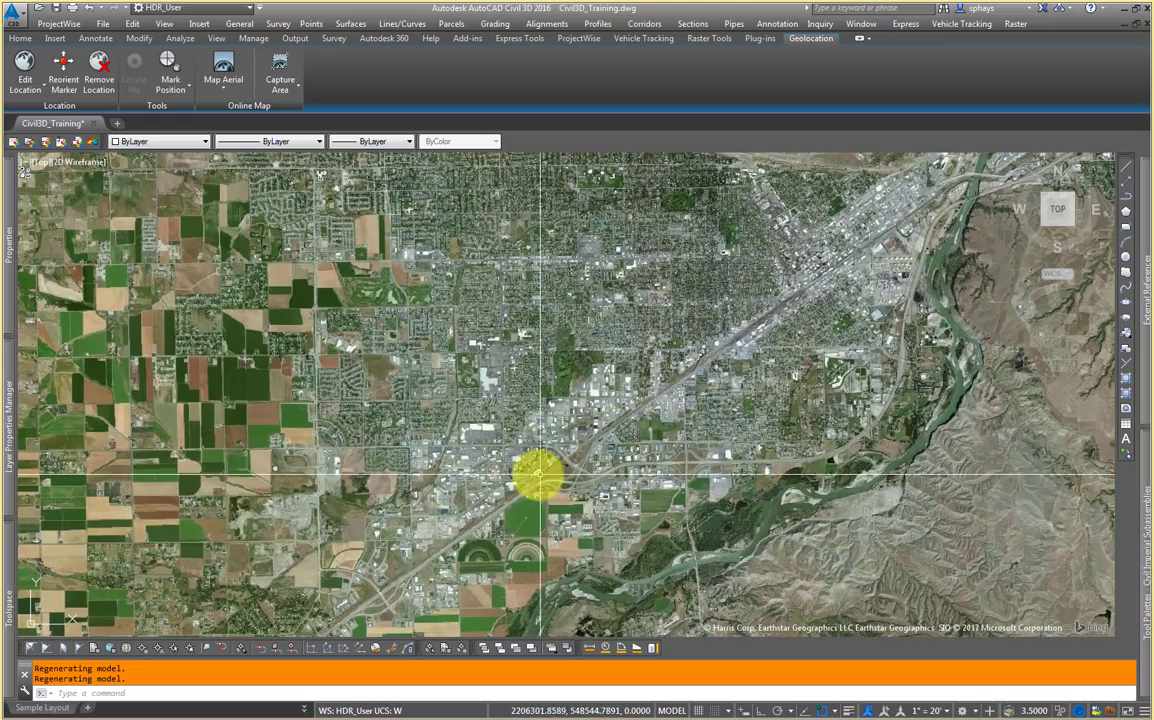
pyautogui.moveTo(502, 471); pyautogui.dragTo(617, 478, button='middle')
pyautogui.scroll(1, 617, 478)
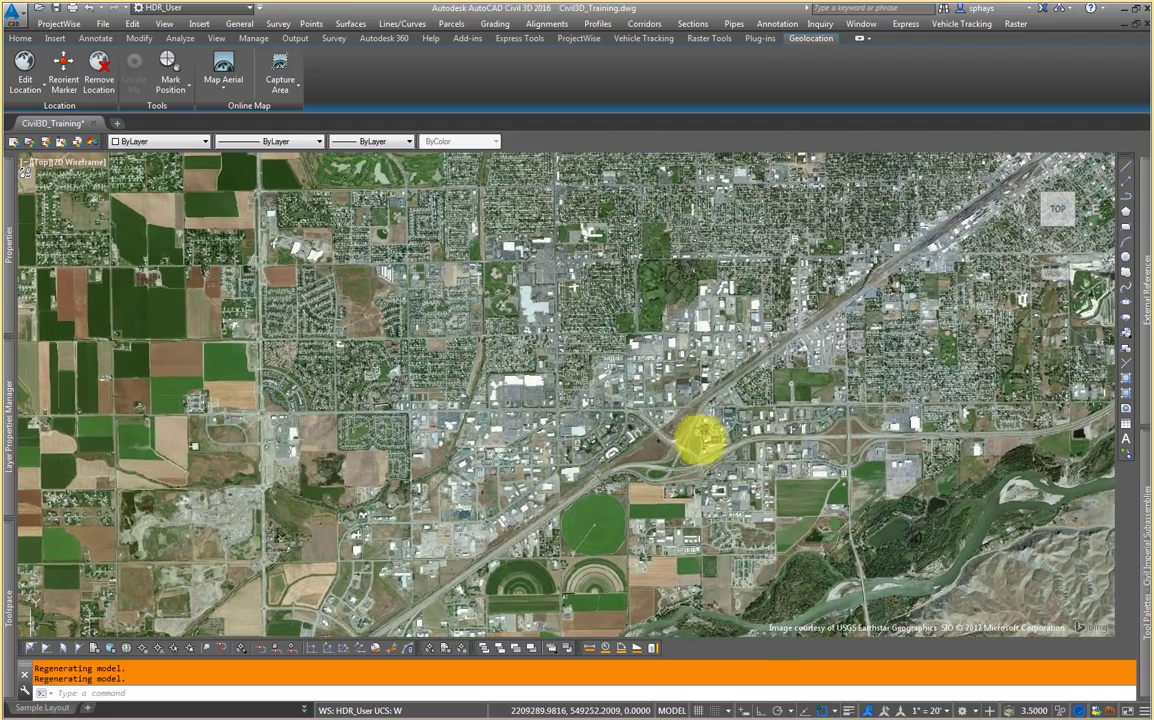
pyautogui.scroll(1, 666, 435)
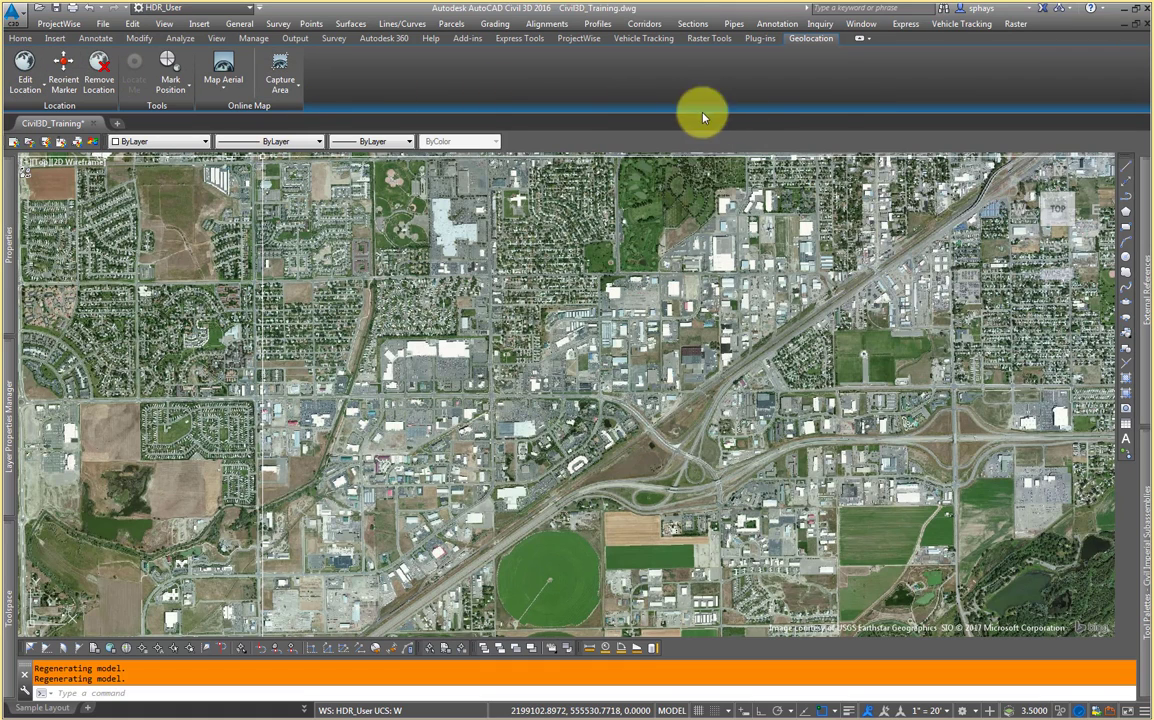
pyautogui.click(1027, 10)
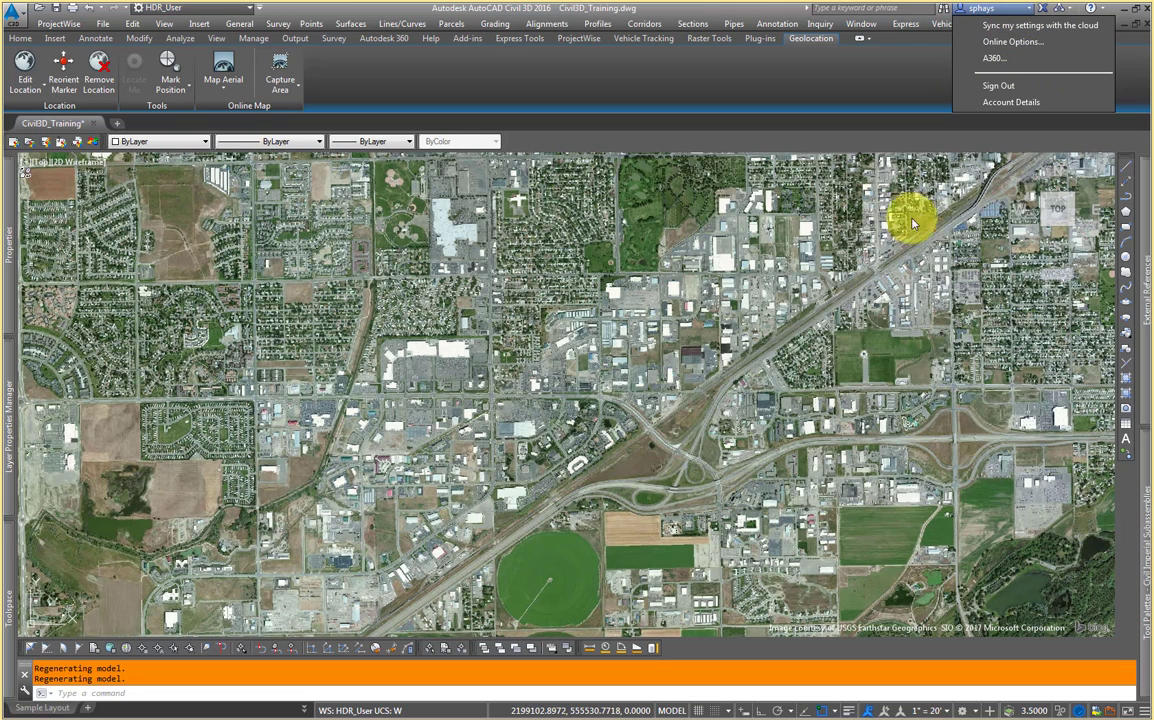
pyautogui.click(886, 269)
# Step: Pan and zoom to inspect the highway interchange and nearby buildings on the aerial map
pyautogui.moveTo(788, 524); pyautogui.dragTo(575, 487, button='middle')
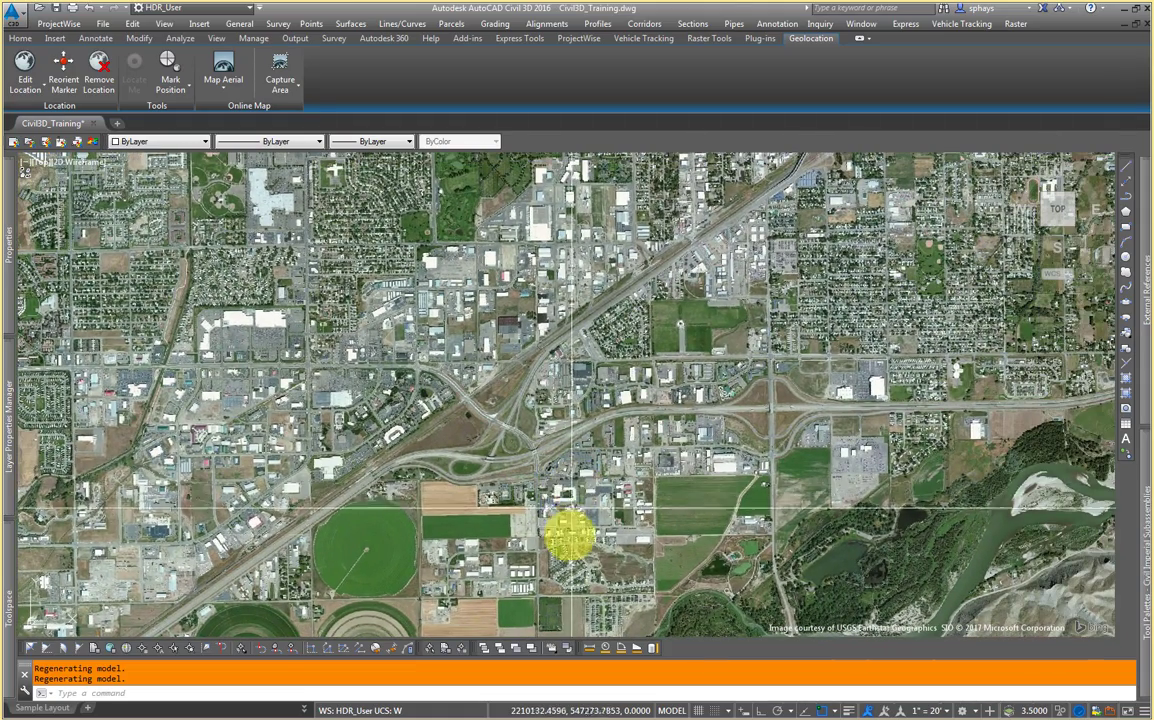
pyautogui.moveTo(567, 535); pyautogui.dragTo(533, 440, button='middle')
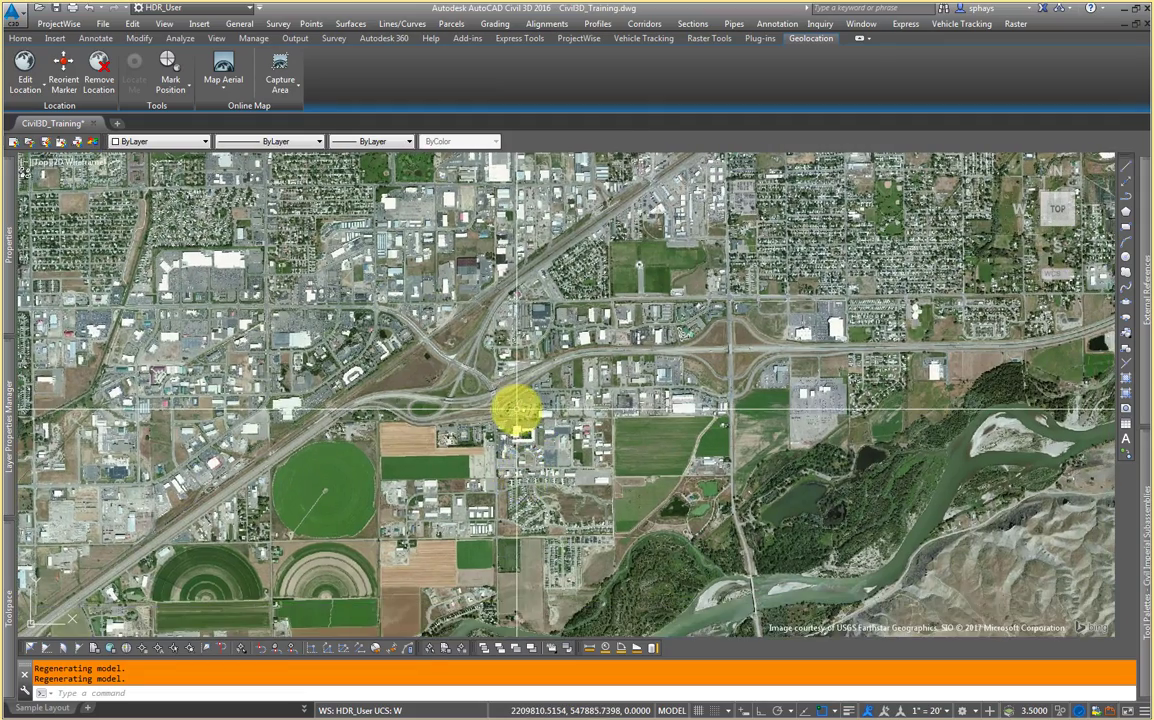
pyautogui.scroll(2, 546, 394)
pyautogui.scroll(2, 681, 400)
pyautogui.moveTo(681, 400); pyautogui.dragTo(598, 404, button='middle')
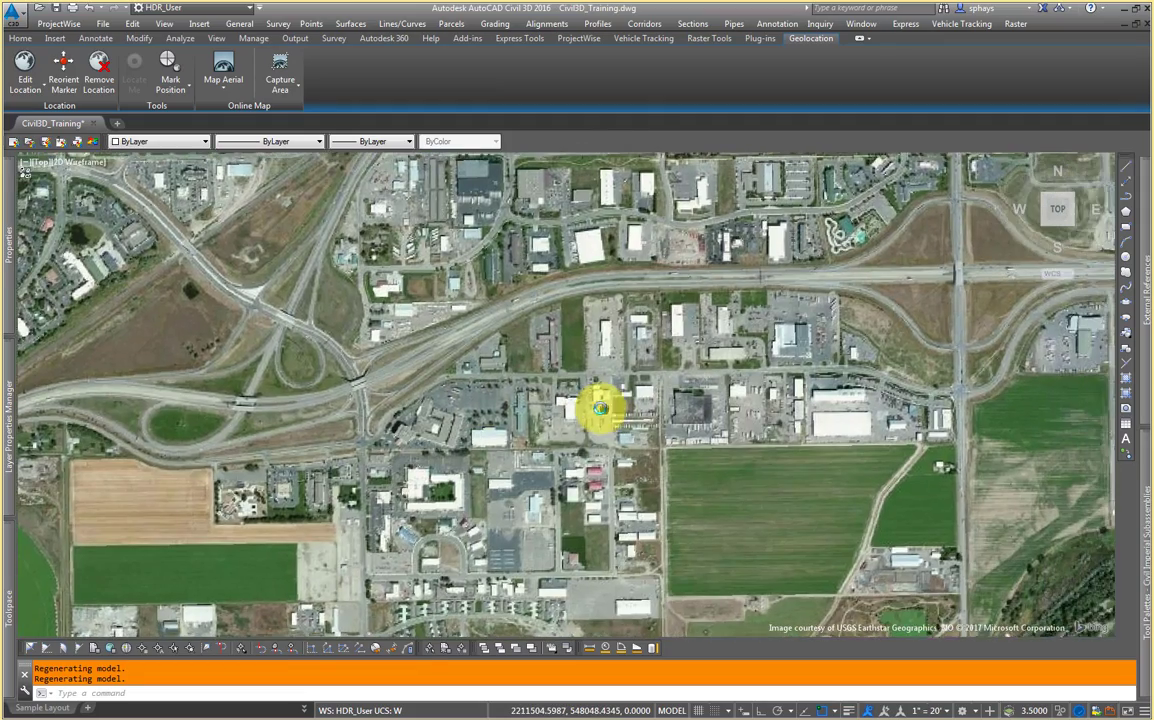
pyautogui.scroll(2, 484, 412)
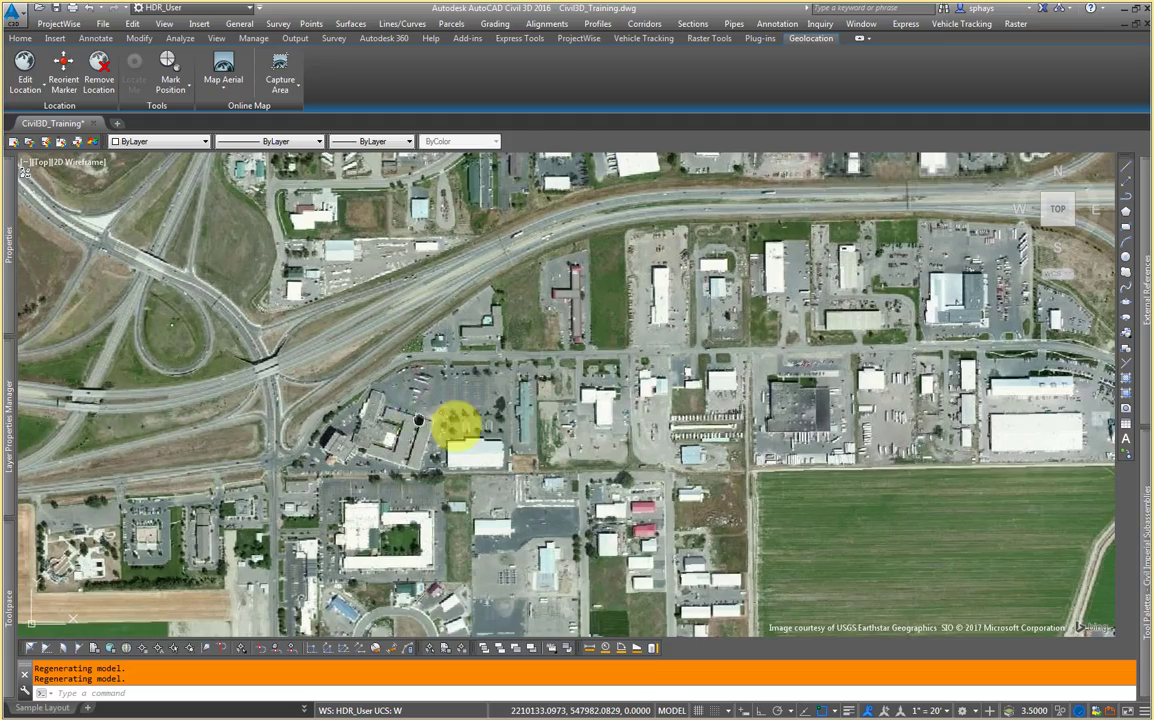
pyautogui.moveTo(360, 417); pyautogui.dragTo(412, 425, button='middle')
pyautogui.scroll(2, 412, 433)
pyautogui.scroll(2, 436, 405)
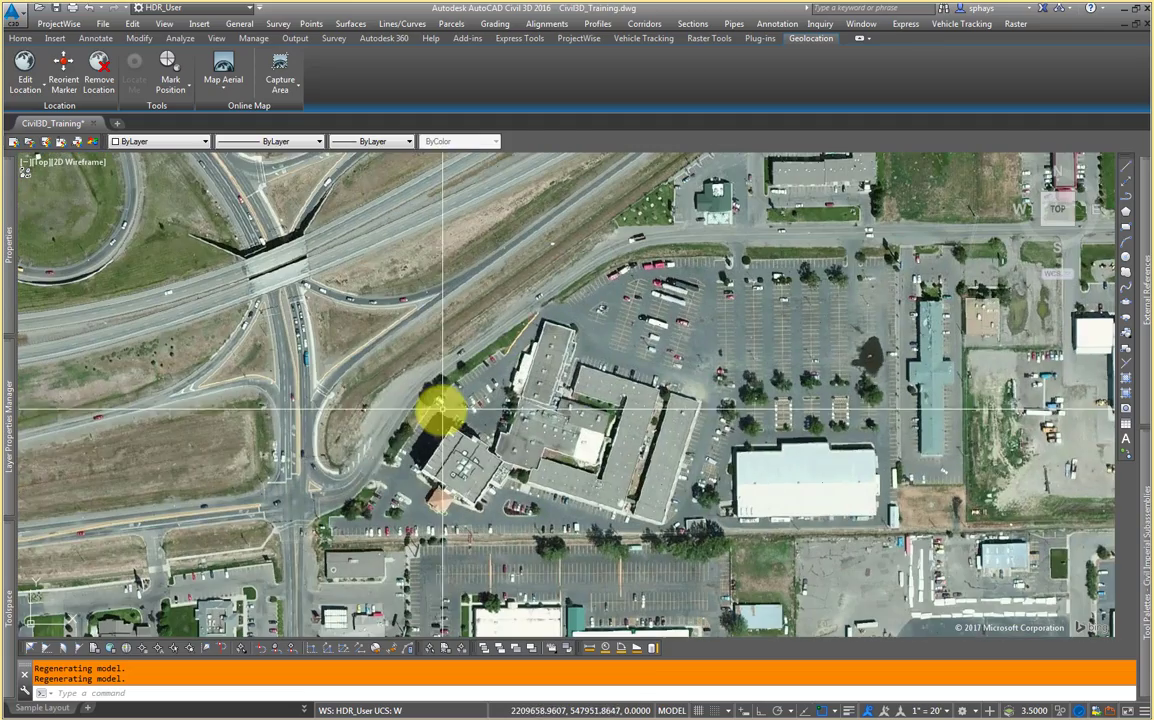
pyautogui.scroll(-2, 440, 465)
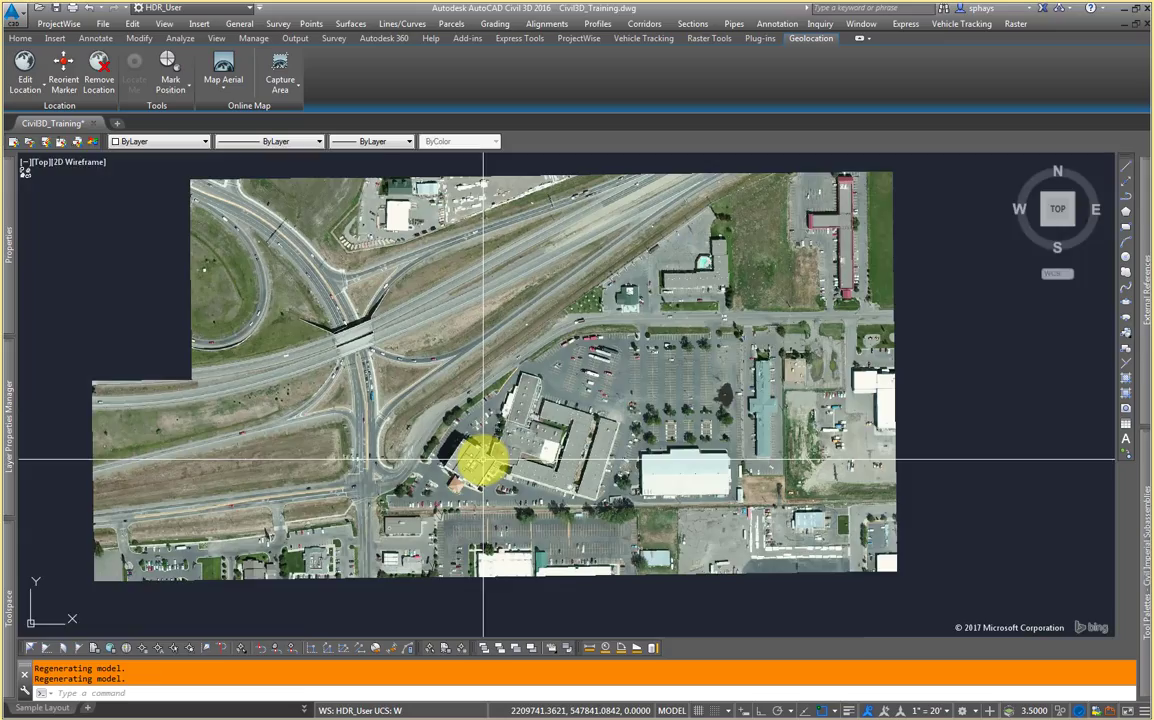
# Step: Try the Road online map type and settle on the Hybrid online map type
pyautogui.moveTo(425, 455); pyautogui.dragTo(325, 430, button='middle')
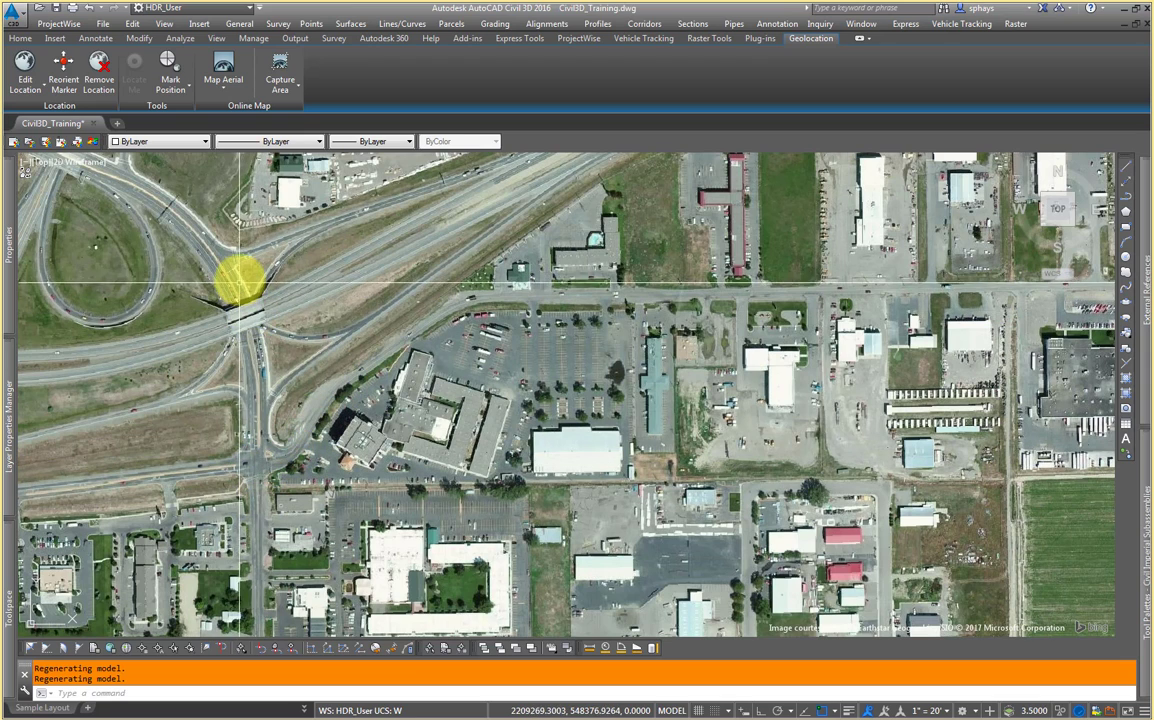
pyautogui.click(231, 90)
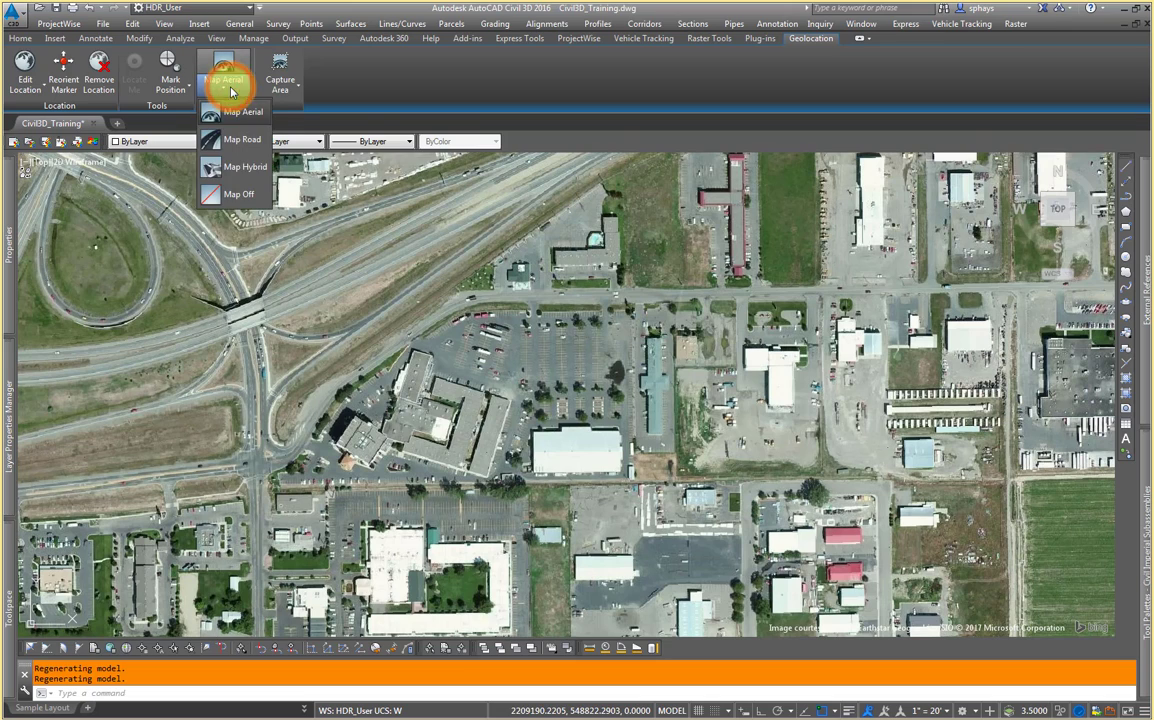
pyautogui.click(248, 143)
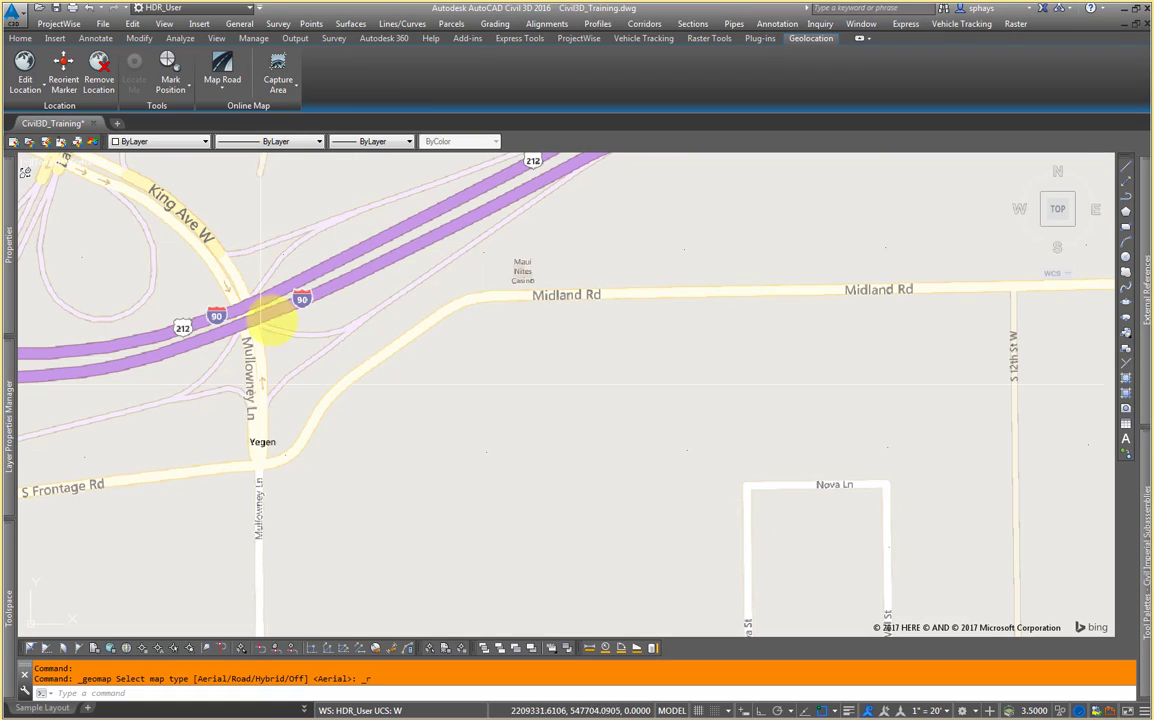
pyautogui.click(222, 84)
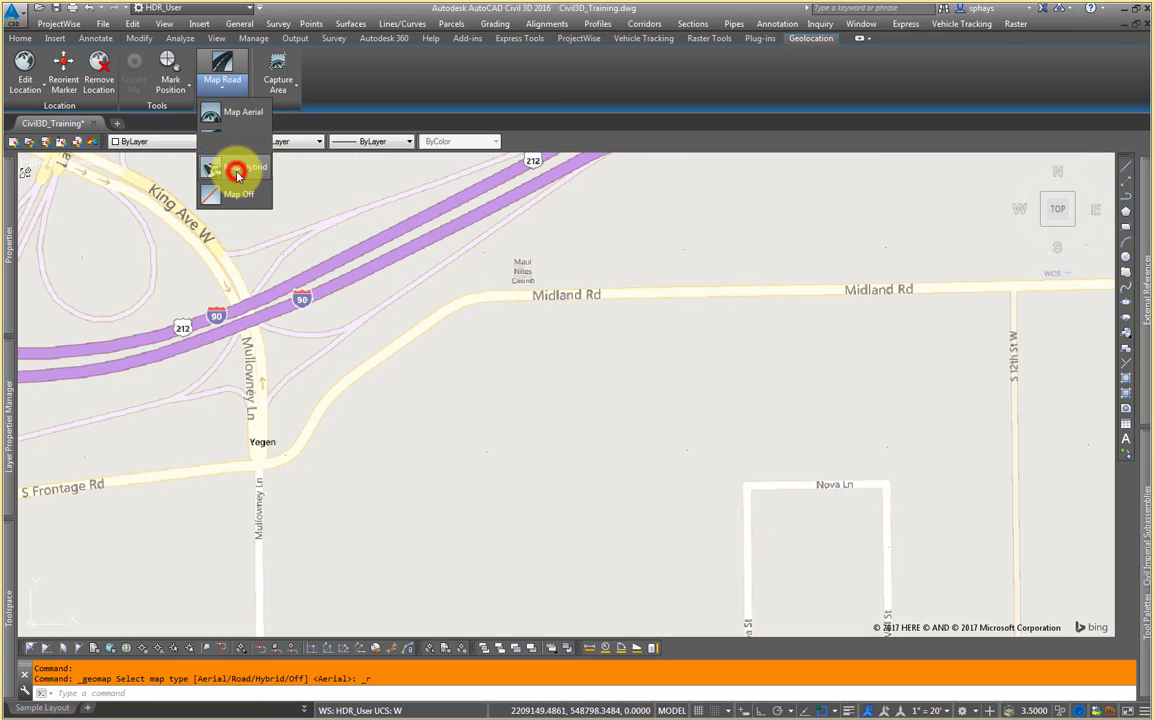
pyautogui.click(236, 172)
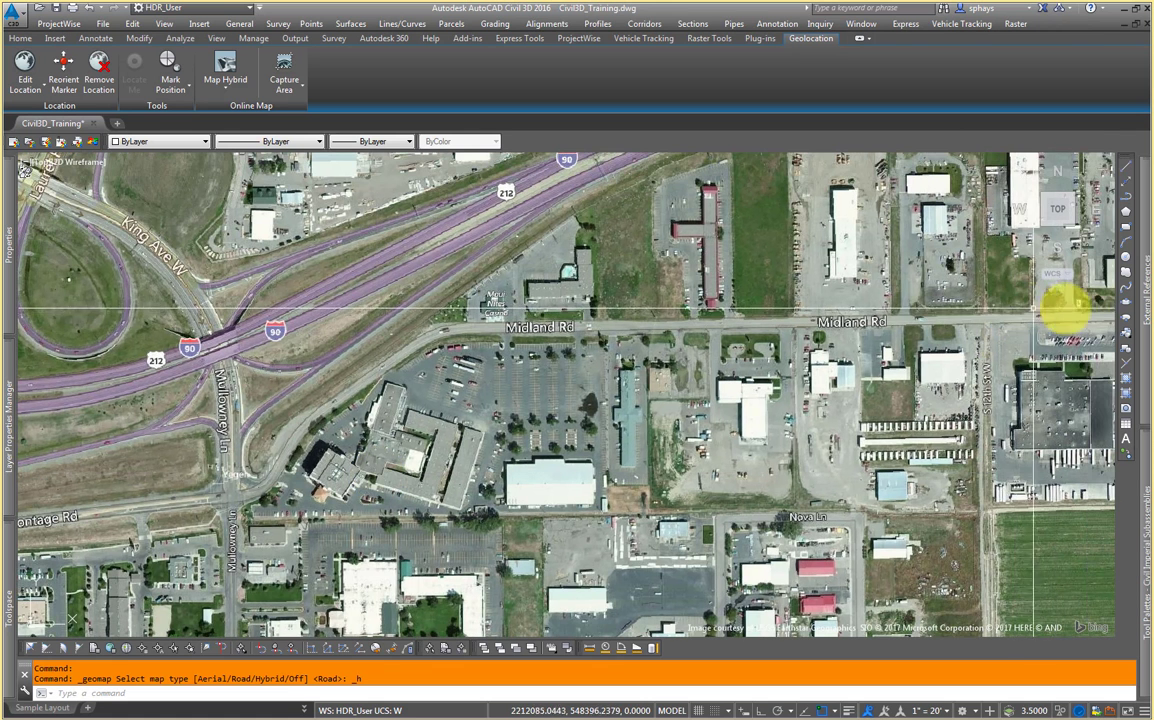
# Step: Open External References and attach Property Boundaries.dwg from the 02-01-2017 - Preliminary Survey folder as an xref
pyautogui.moveTo(1148, 286)
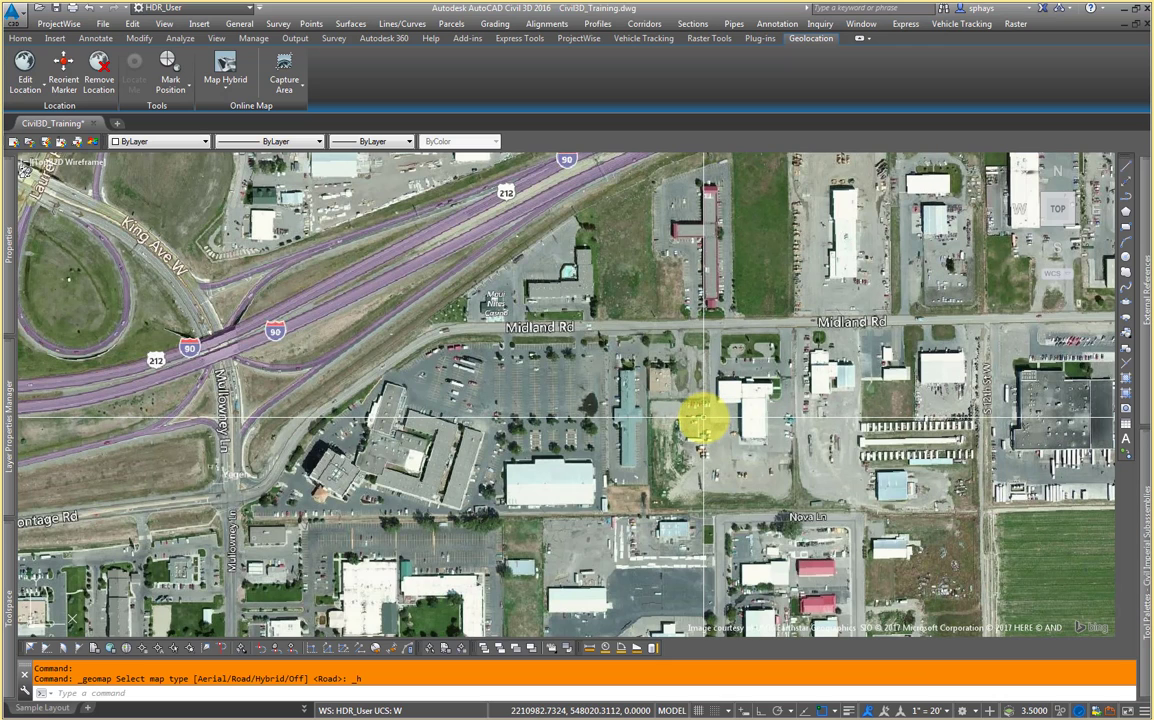
pyautogui.write('R')
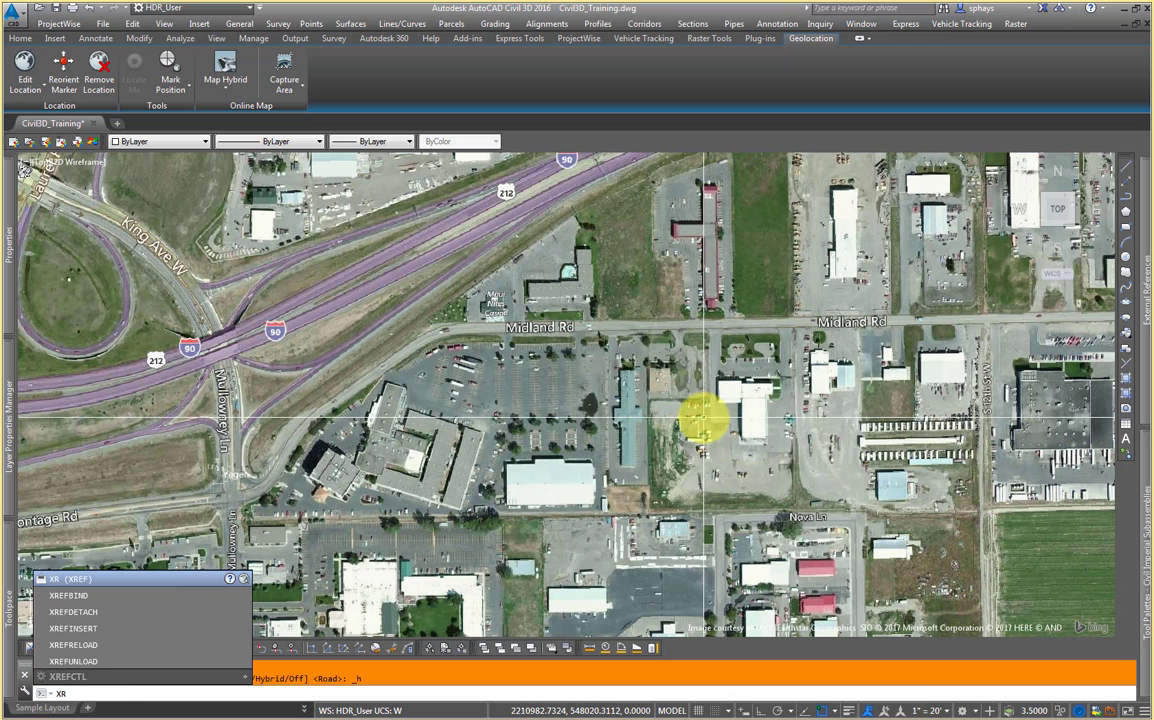
pyautogui.press('Return')
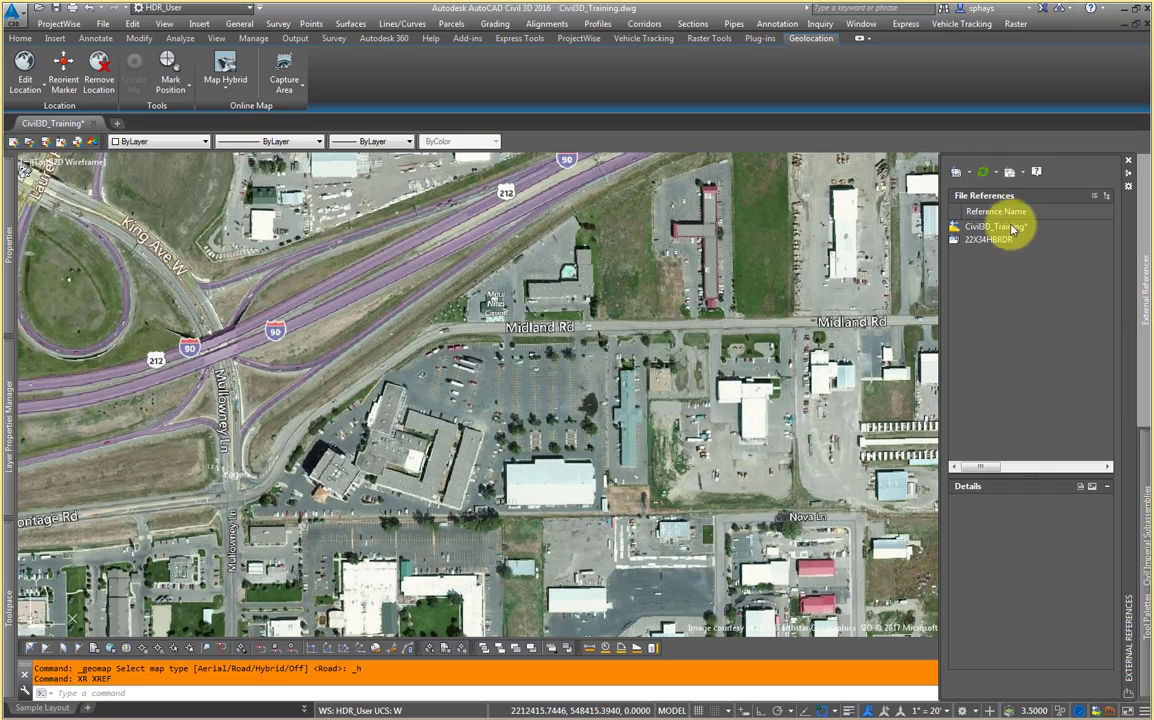
pyautogui.click(973, 176)
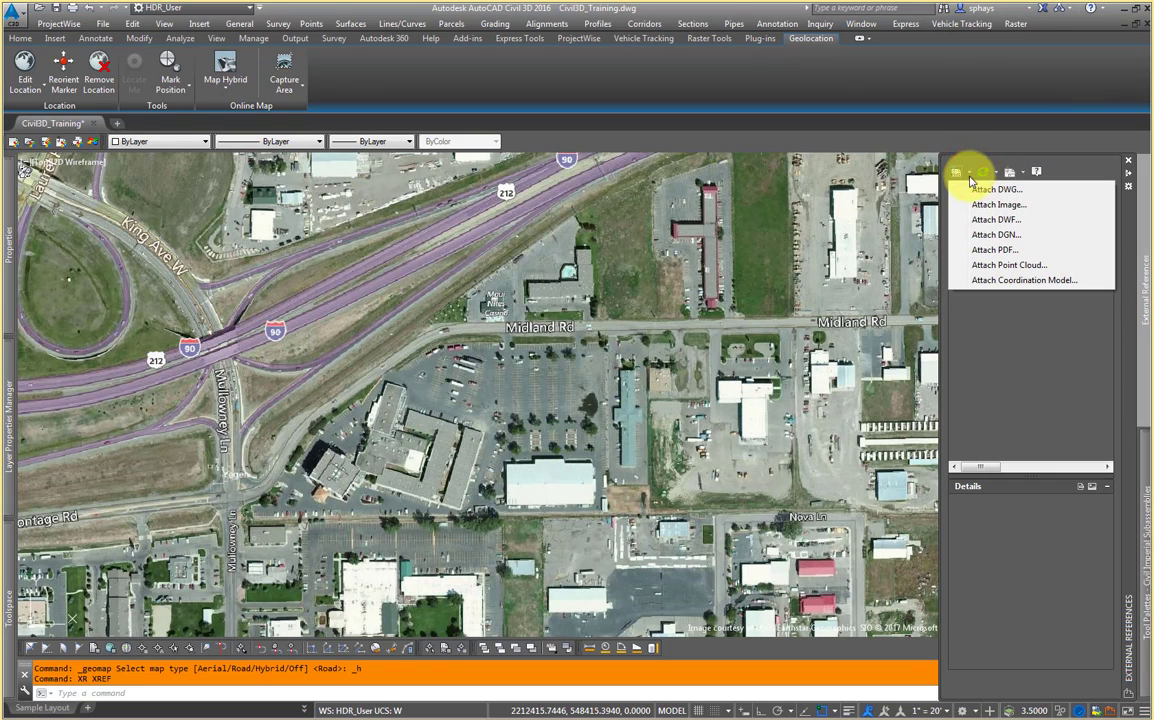
pyautogui.click(1031, 193)
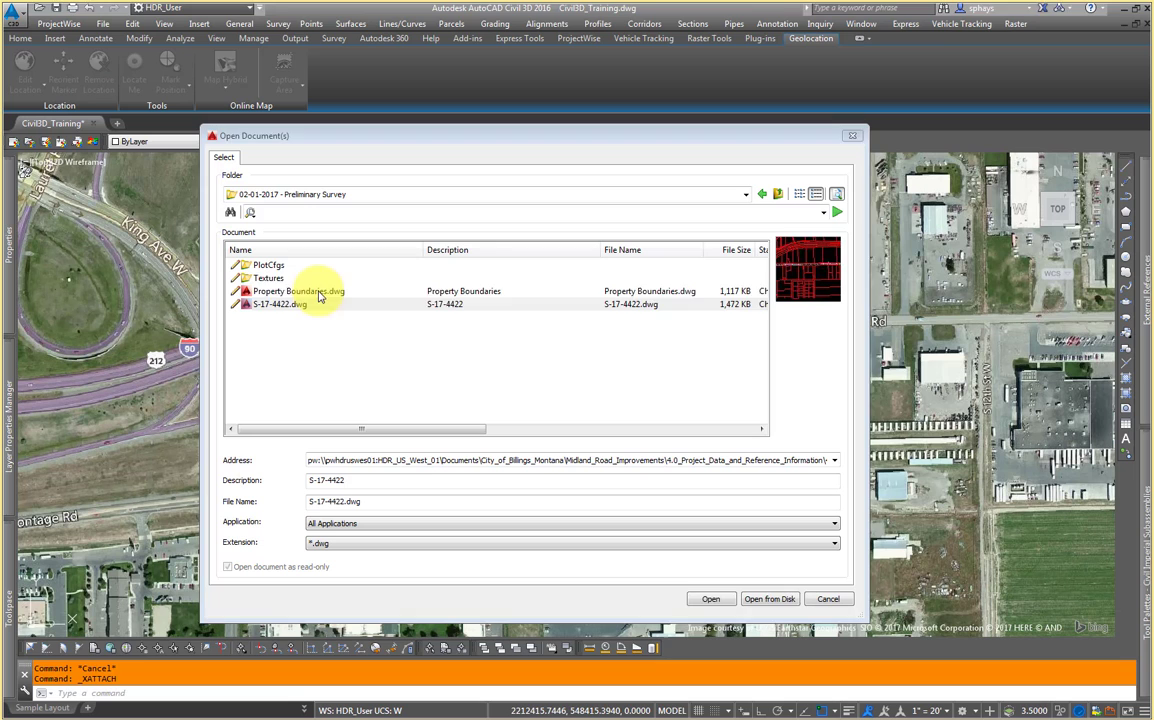
pyautogui.click(319, 292)
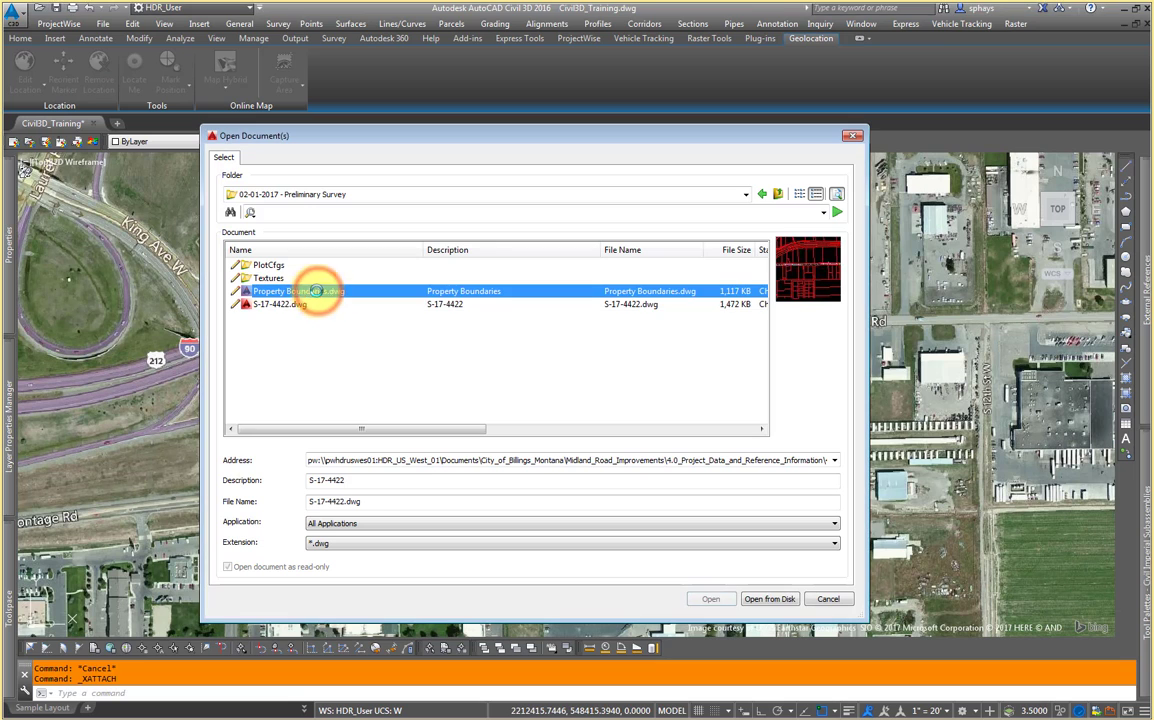
pyautogui.click(708, 599)
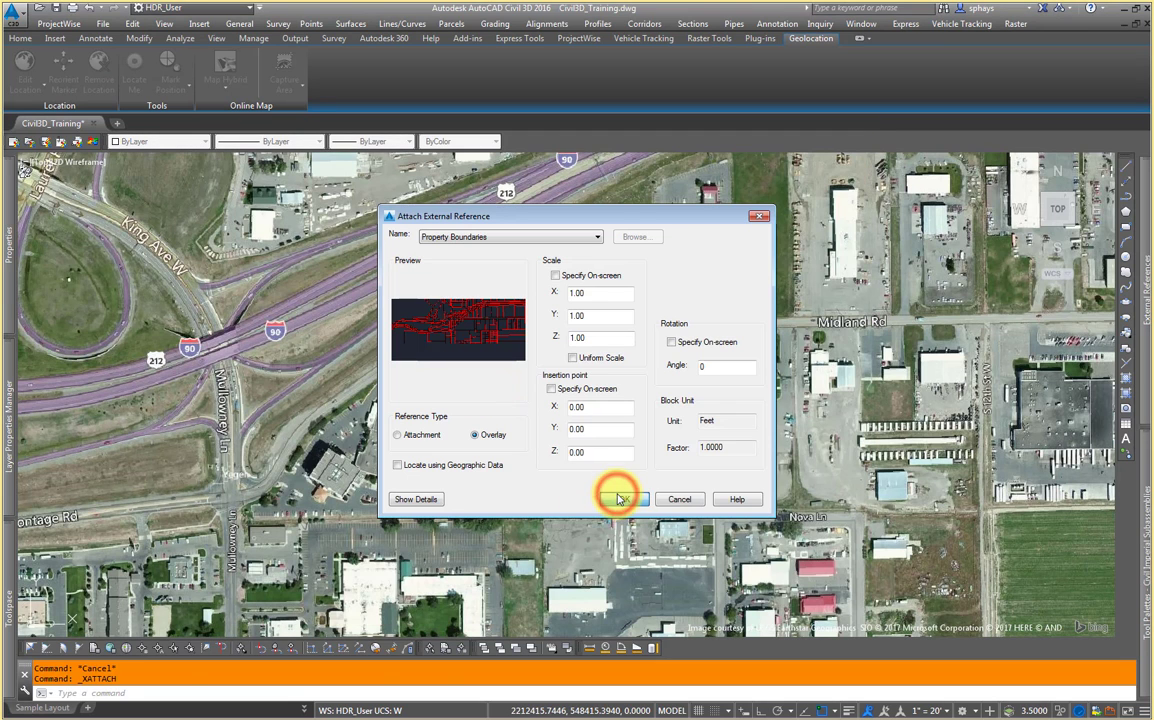
pyautogui.click(618, 498)
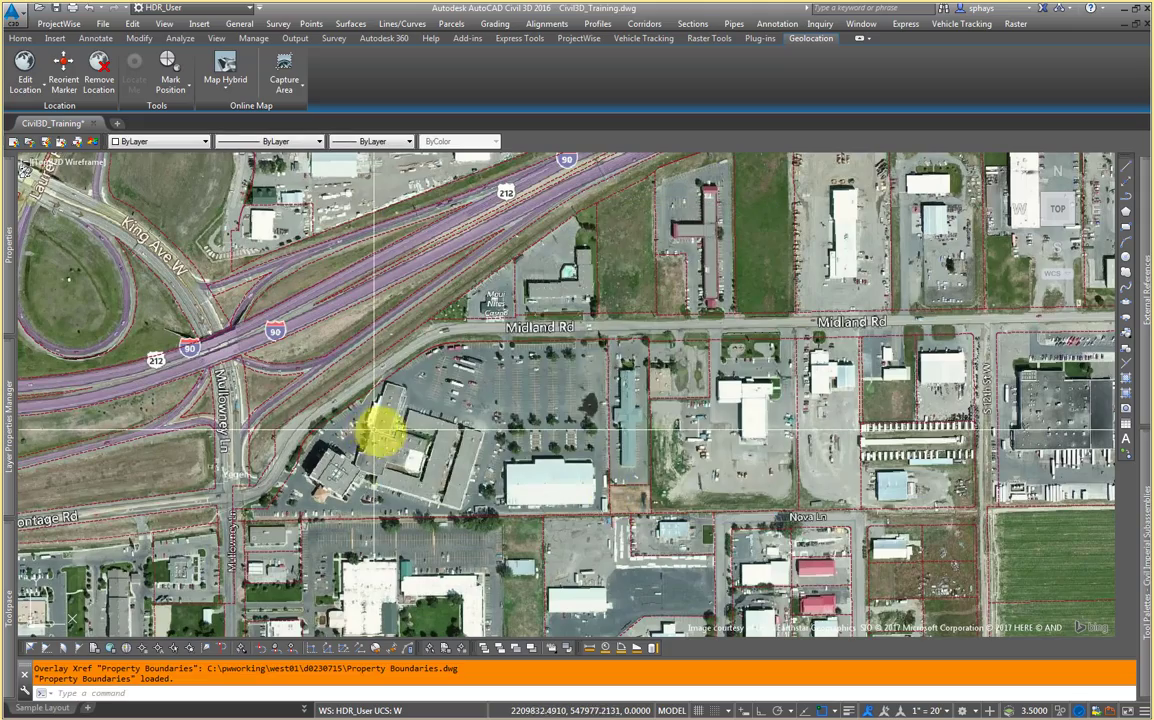
# Step: Zoom in and select the Property Boundaries xref to review its properties
pyautogui.scroll(4, 266, 503)
pyautogui.moveTo(268, 464); pyautogui.dragTo(370, 440, button='middle')
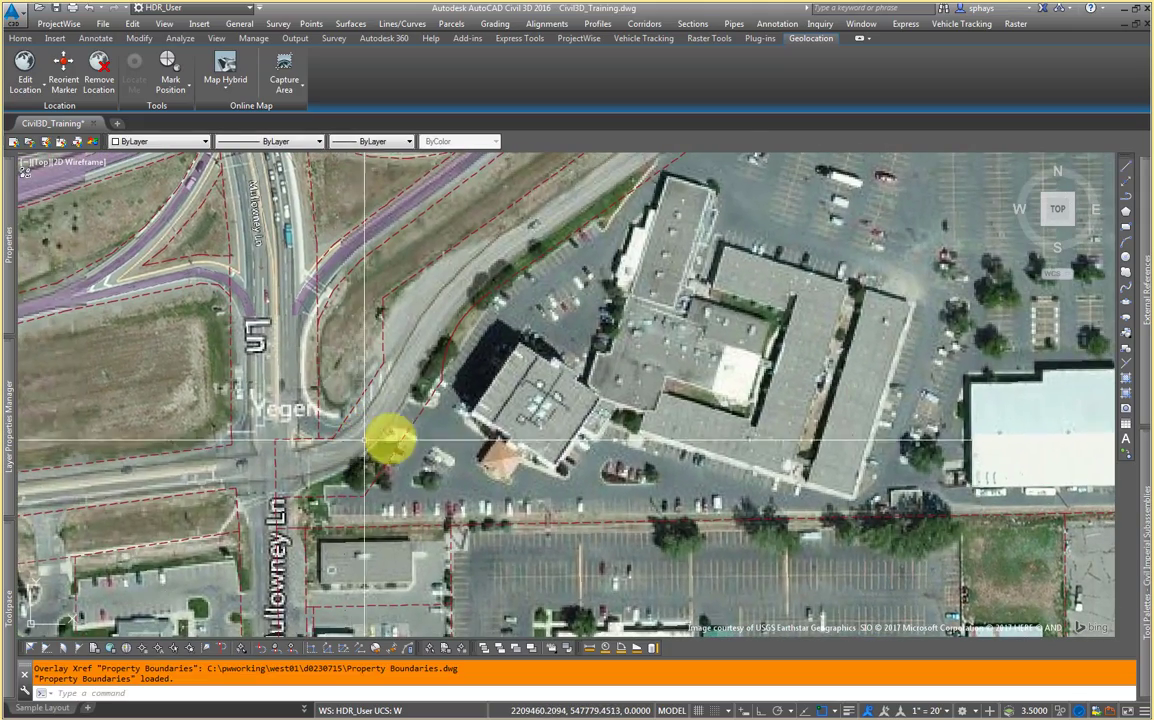
pyautogui.click(418, 416)
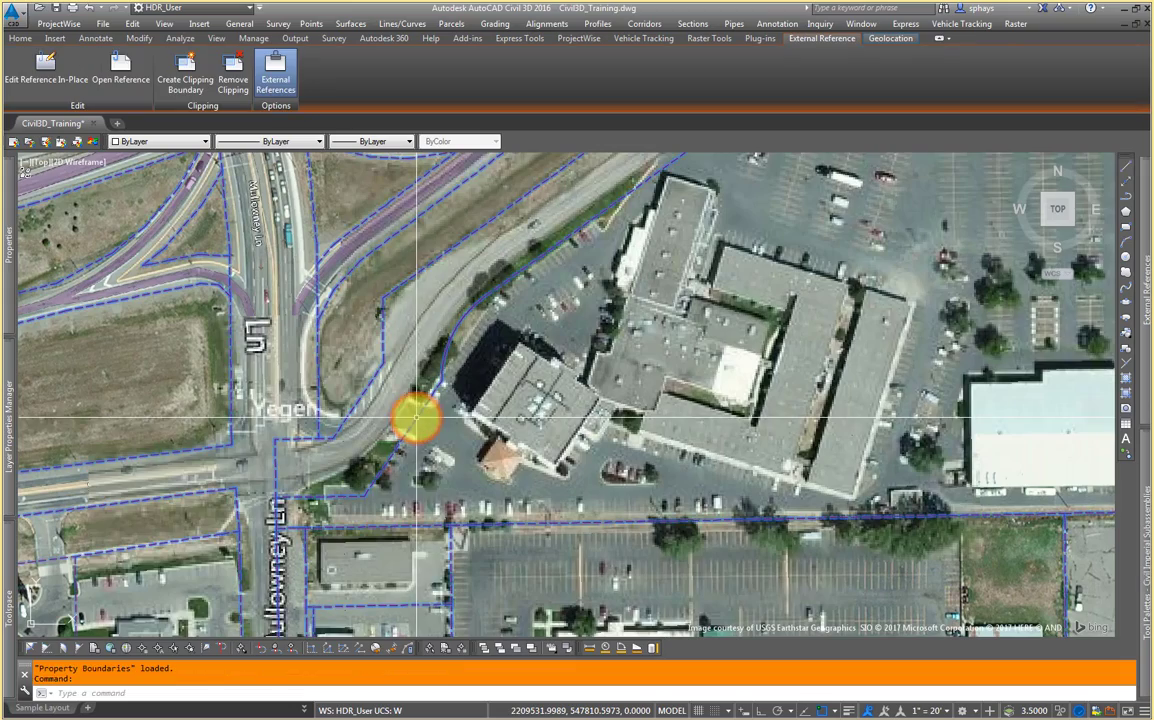
pyautogui.scroll(-2, 425, 412)
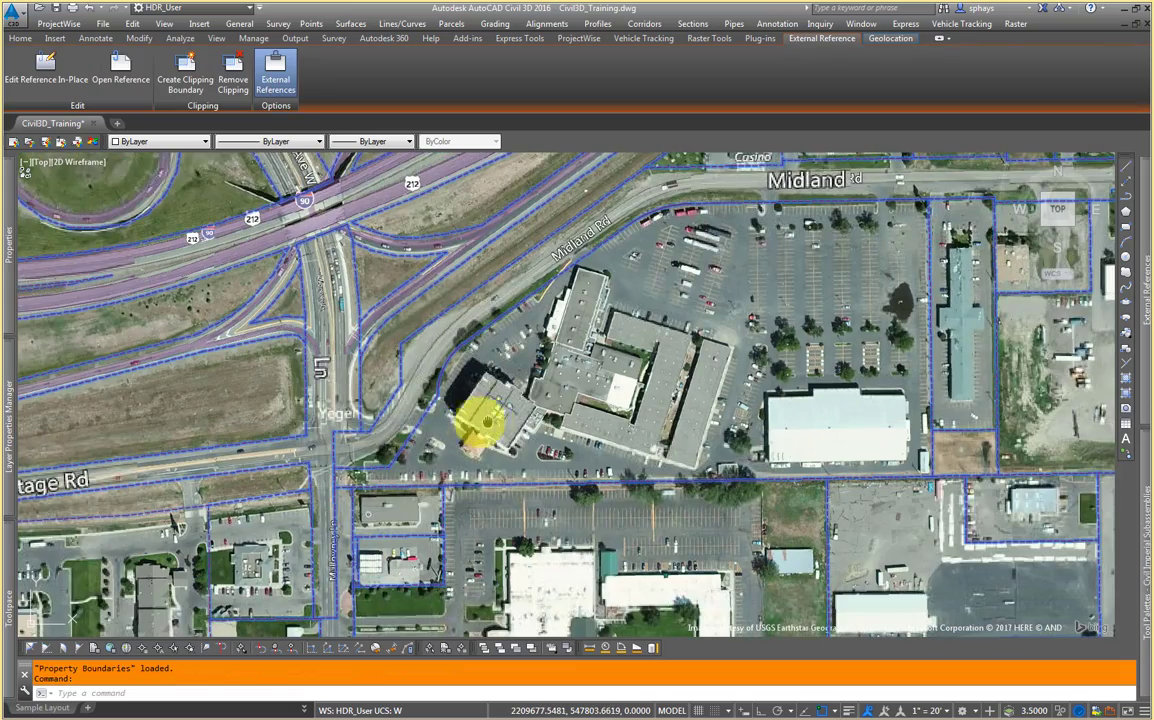
pyautogui.moveTo(477, 412); pyautogui.dragTo(468, 412, button='middle')
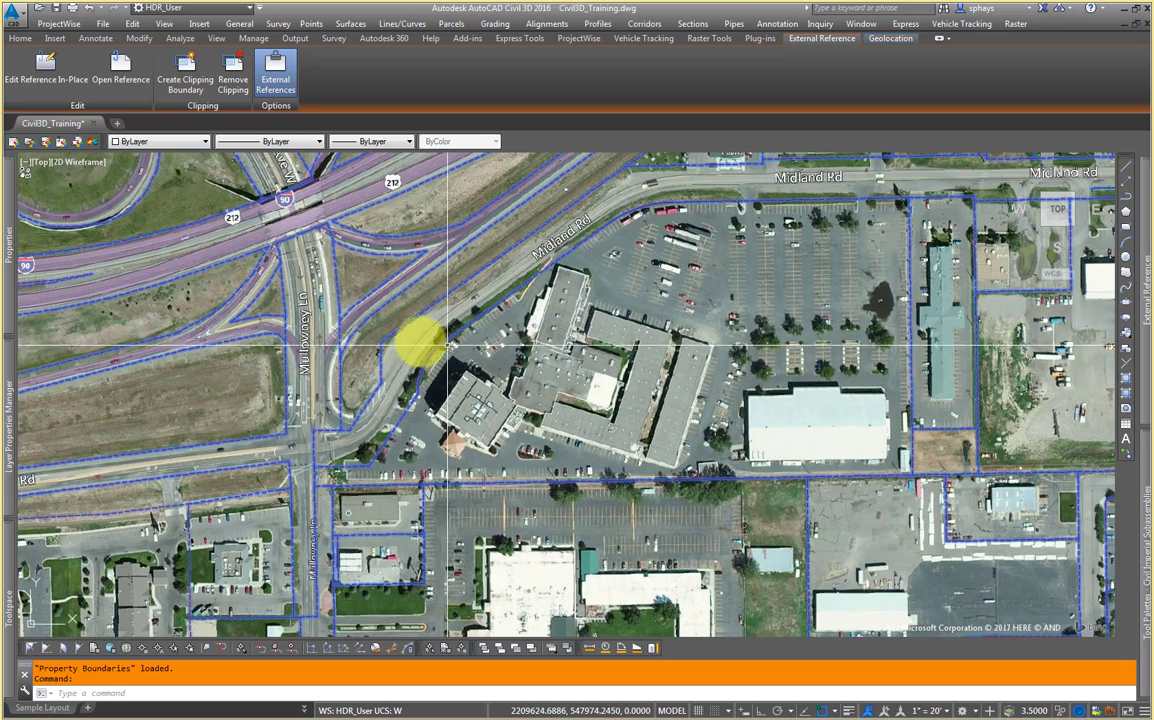
pyautogui.moveTo(9, 231)
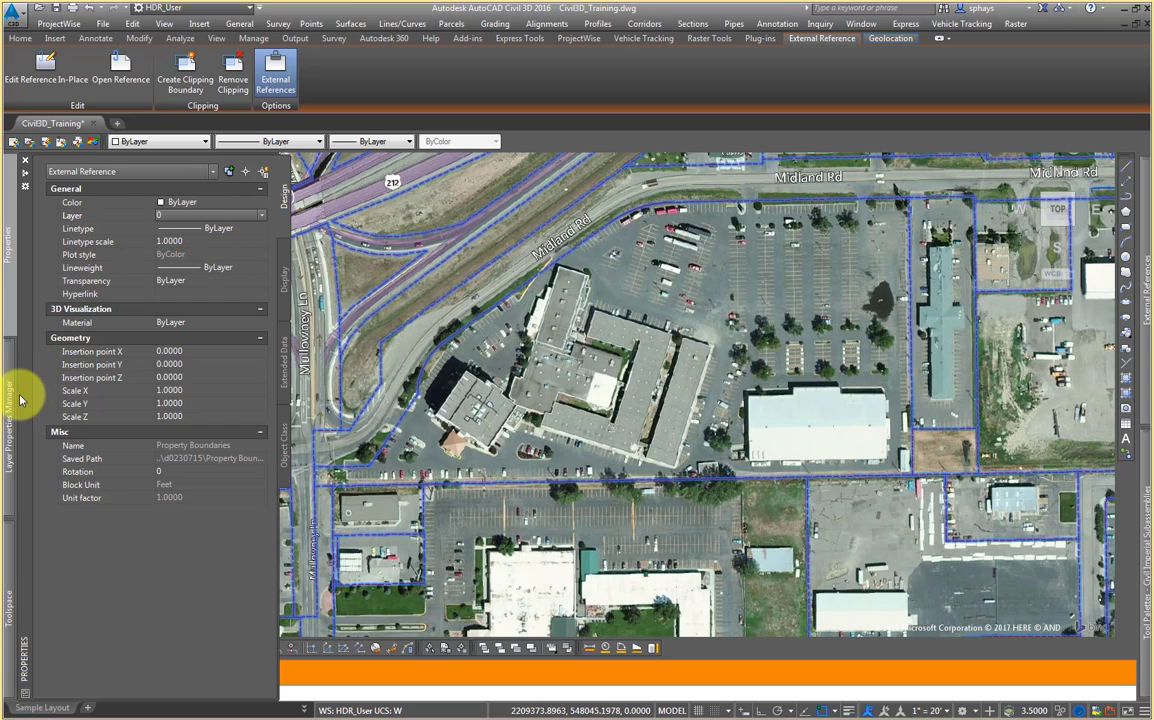
# Step: Browse the layers in Layer Properties Manager using the All and Property Boundaries xref filters
pyautogui.moveTo(12, 403)
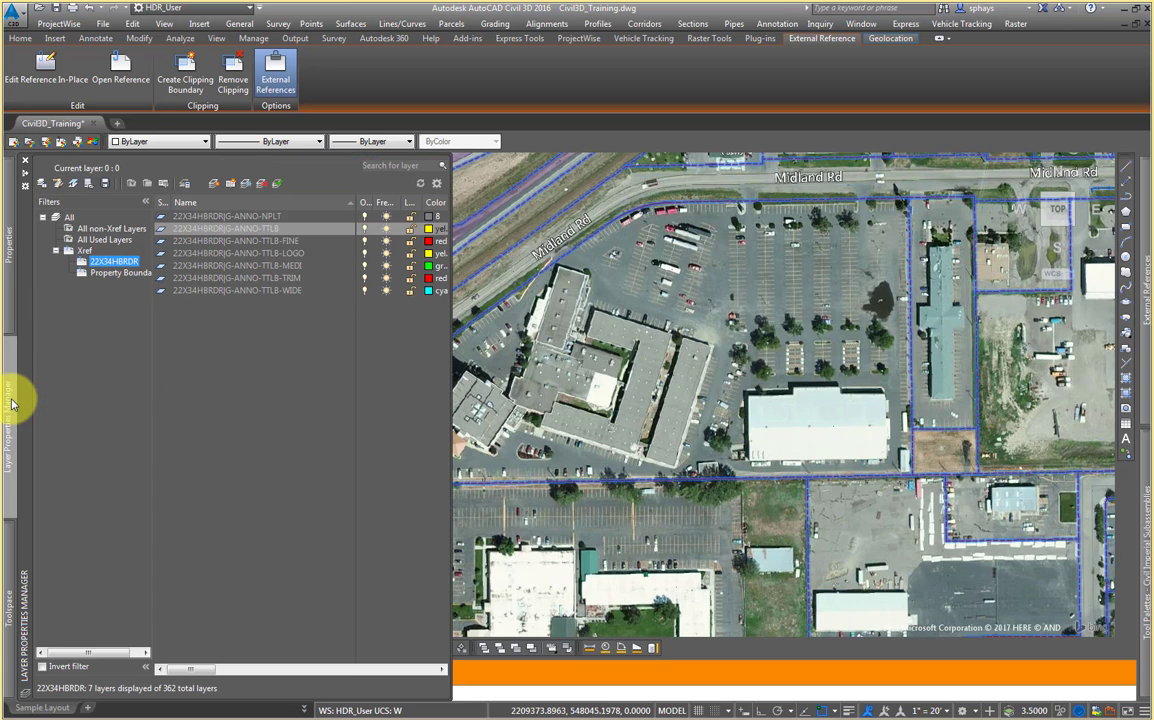
pyautogui.click(70, 218)
pyautogui.click(193, 229)
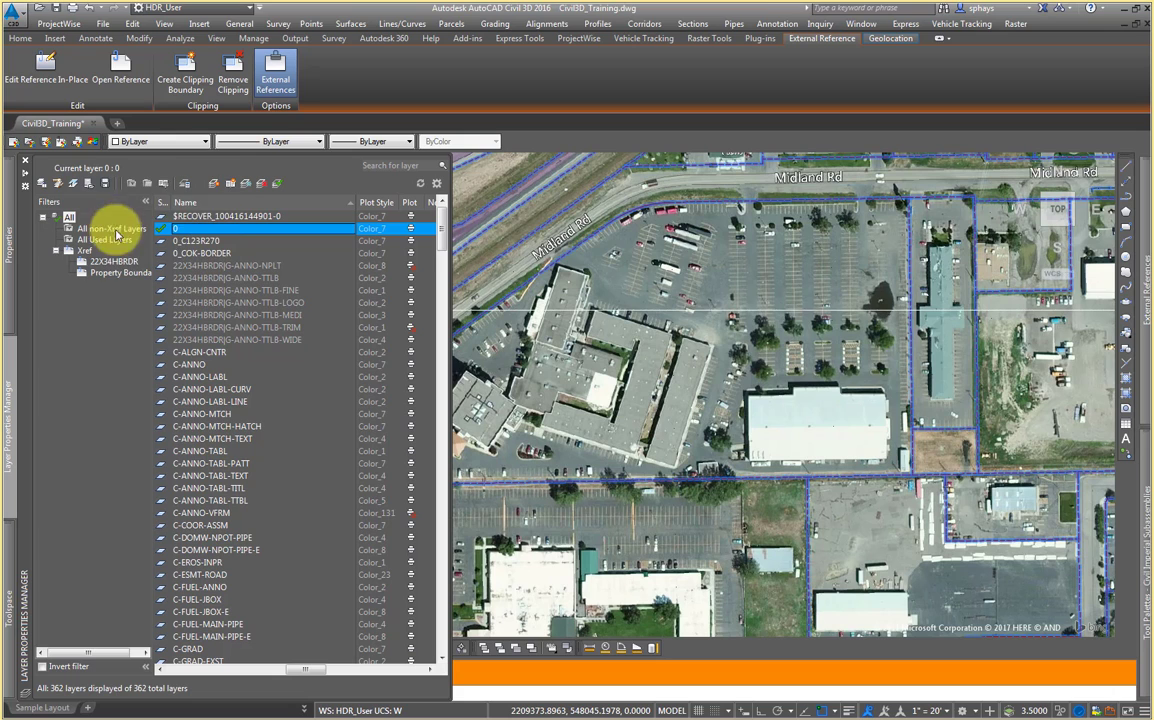
pyautogui.click(110, 274)
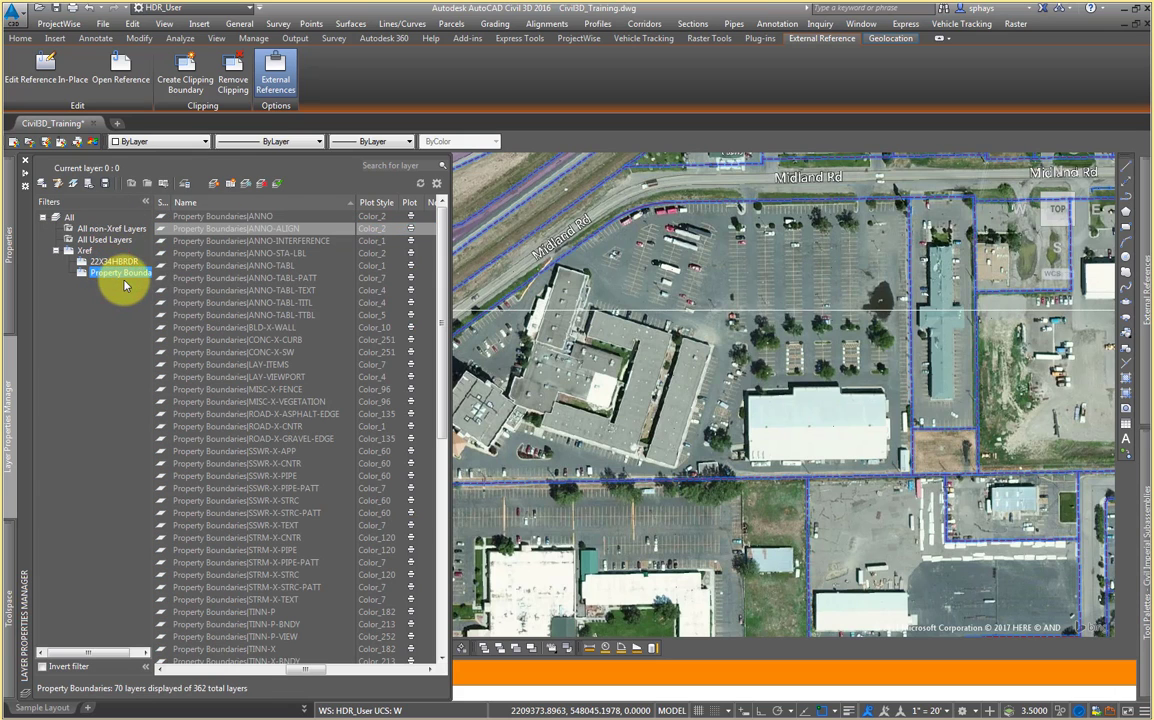
pyautogui.moveTo(438, 224)
pyautogui.mouseDown()
pyautogui.moveTo(433, 450)
pyautogui.moveTo(451, 227)
pyautogui.mouseUp()
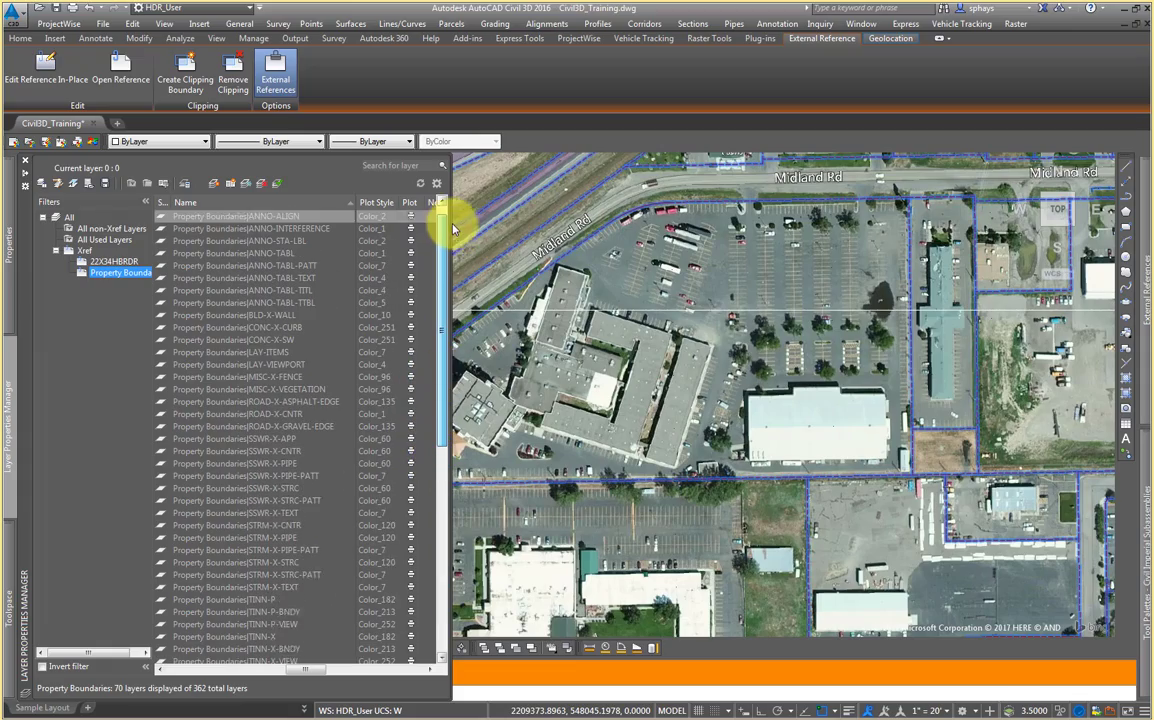
# Step: Deselect the xref and pan and zoom to inspect the property boundary lines over the hotel site
pyautogui.moveTo(618, 361); pyautogui.dragTo(645, 390, button='middle')
pyautogui.scroll(-3, 645, 390)
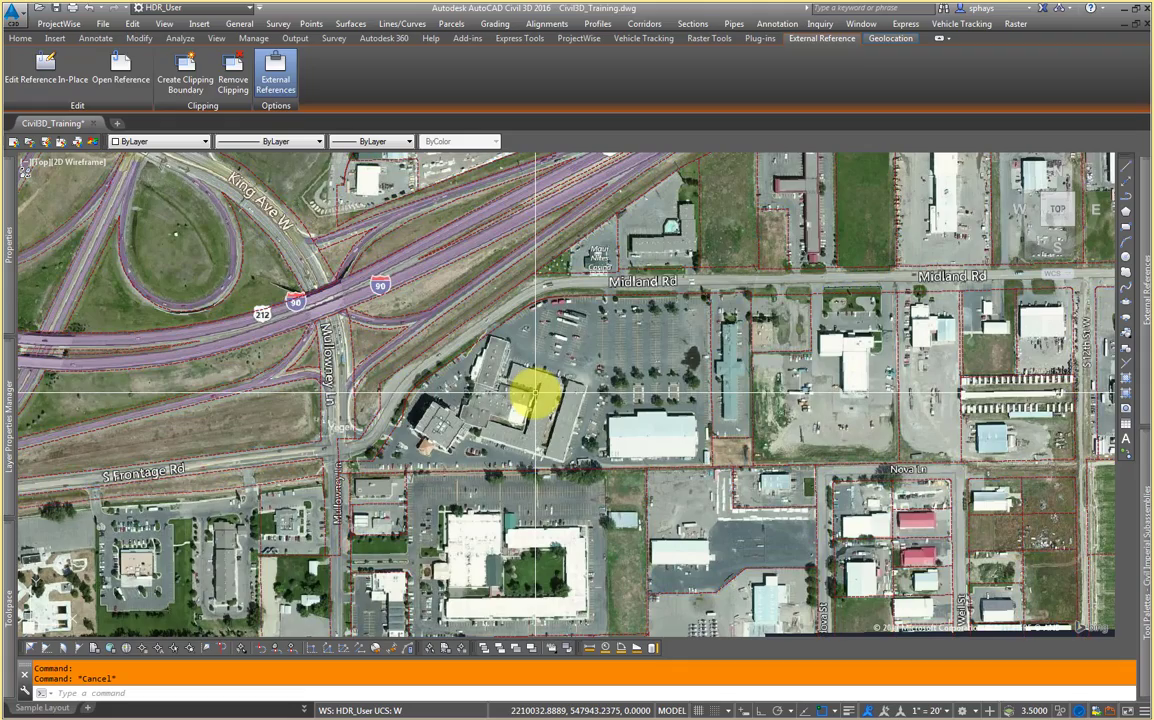
pyautogui.press('Escape')
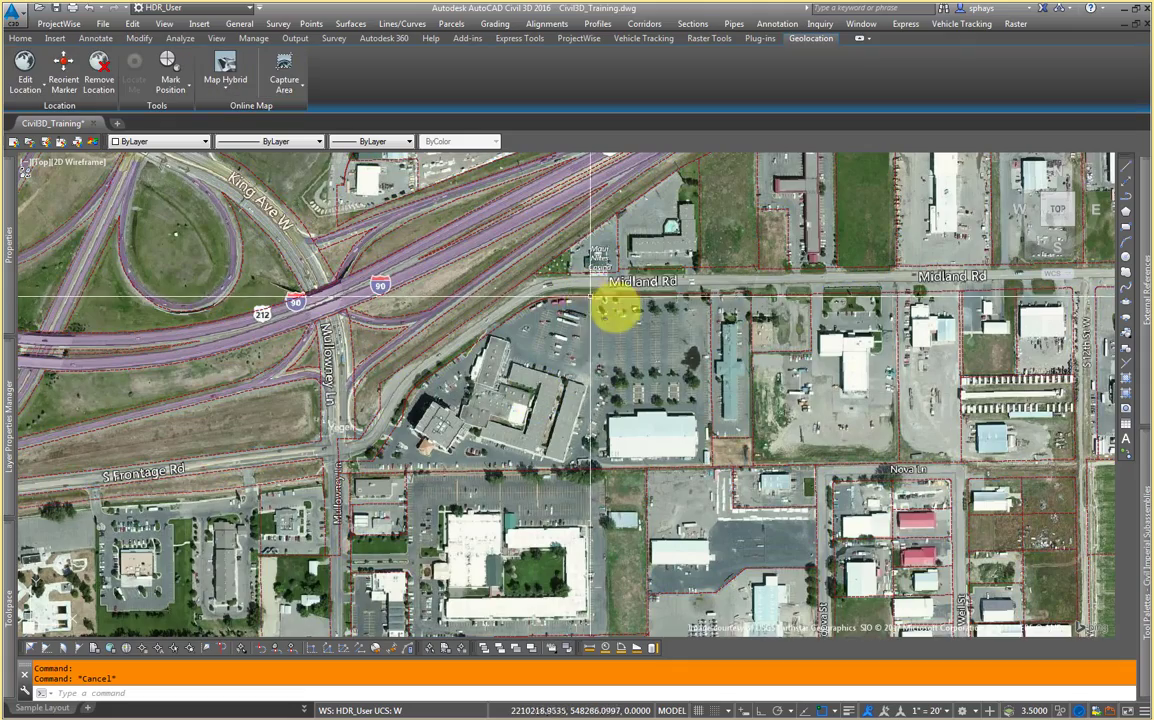
pyautogui.moveTo(613, 304); pyautogui.dragTo(425, 340, button='middle')
pyautogui.scroll(5, 285, 432)
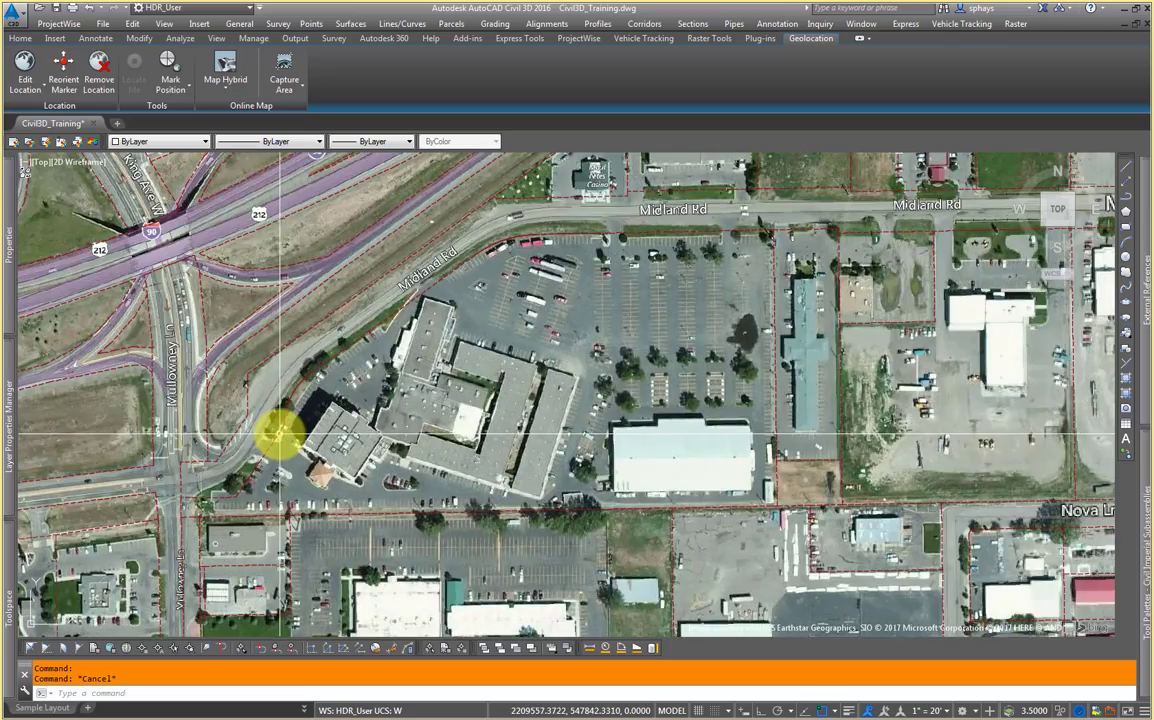
pyautogui.moveTo(232, 464); pyautogui.dragTo(296, 433, button='middle')
pyautogui.moveTo(445, 313); pyautogui.dragTo(443, 355, button='middle')
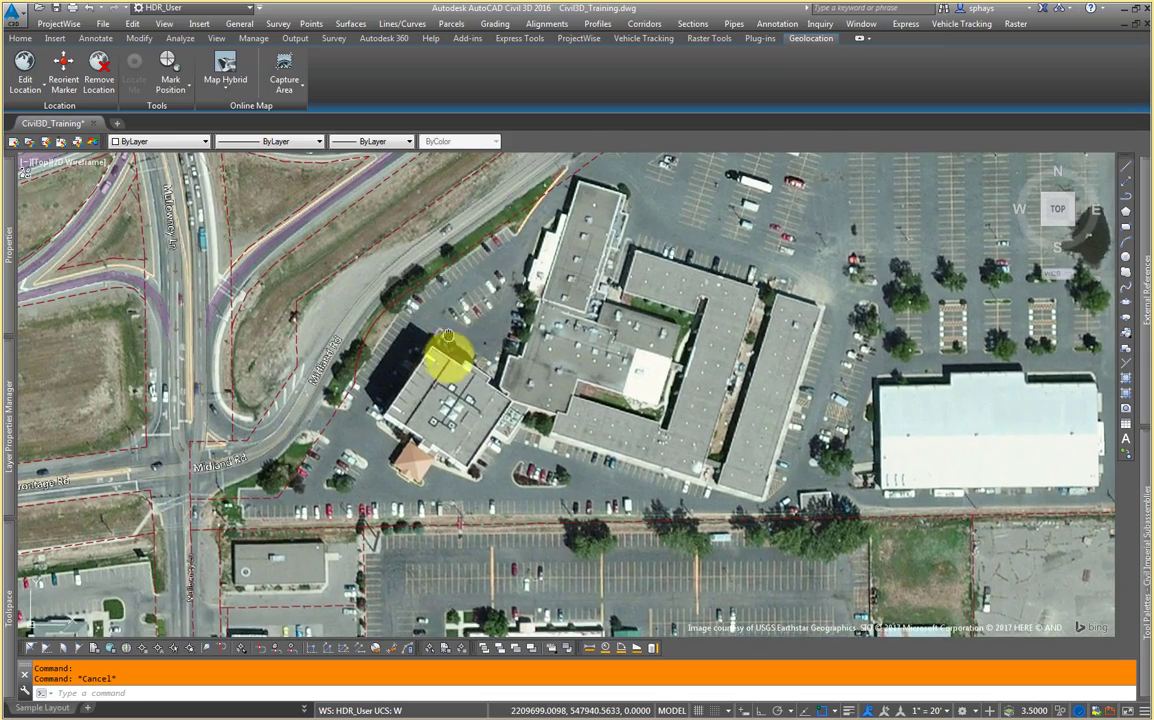